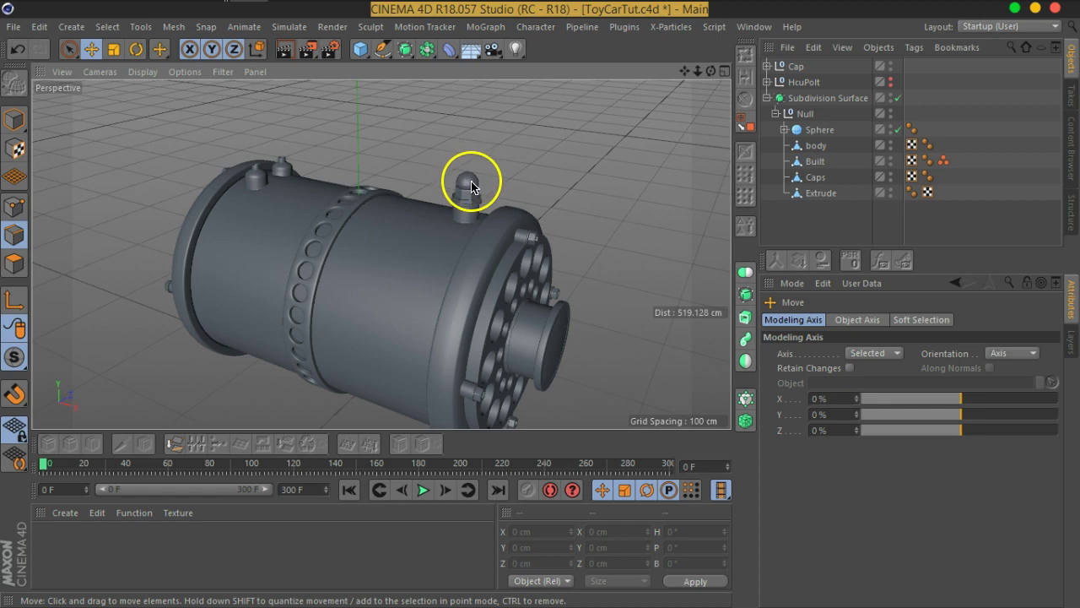
# - Add a Capsule primitive oriented along +X and keep it at the top level of the hierarchy
pyautogui.click(363, 50)
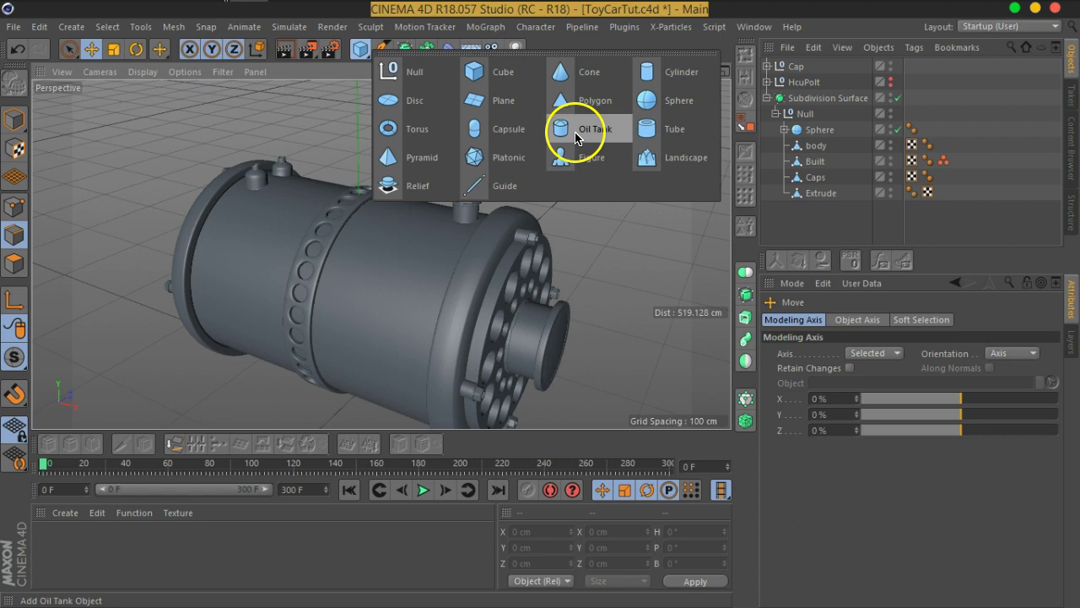
pyautogui.click(511, 129)
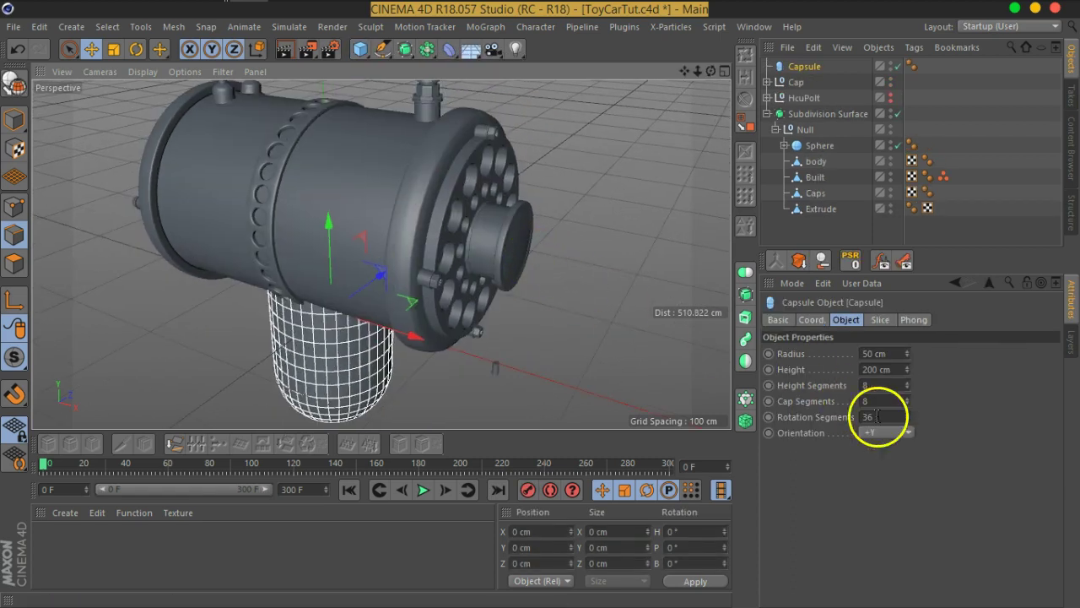
pyautogui.click(888, 434)
pyautogui.click(882, 448)
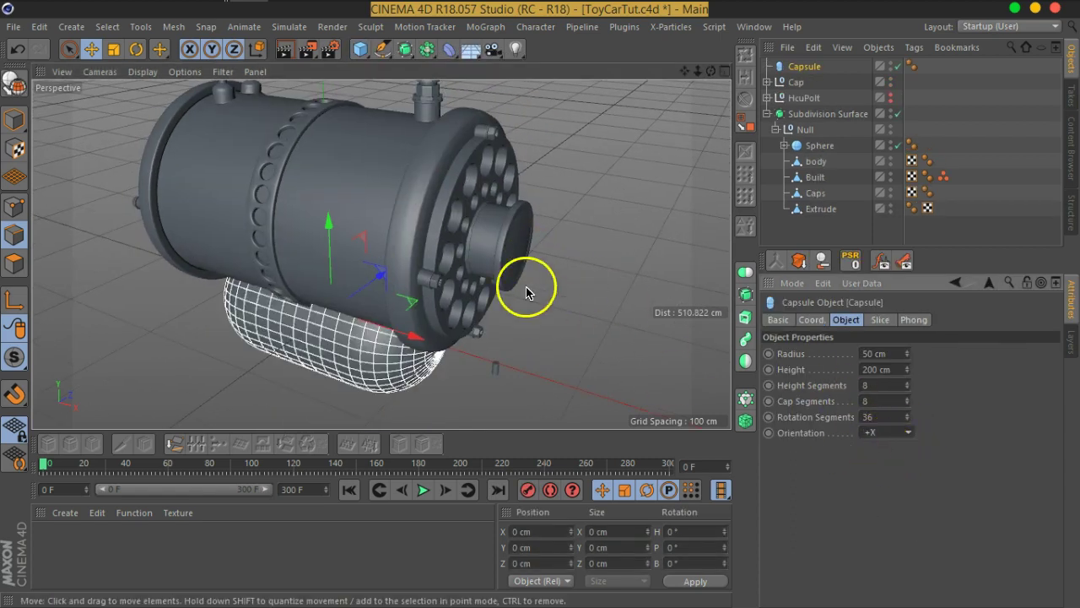
pyautogui.click(810, 66)
pyautogui.moveTo(810, 148); pyautogui.dragTo(812, 149)
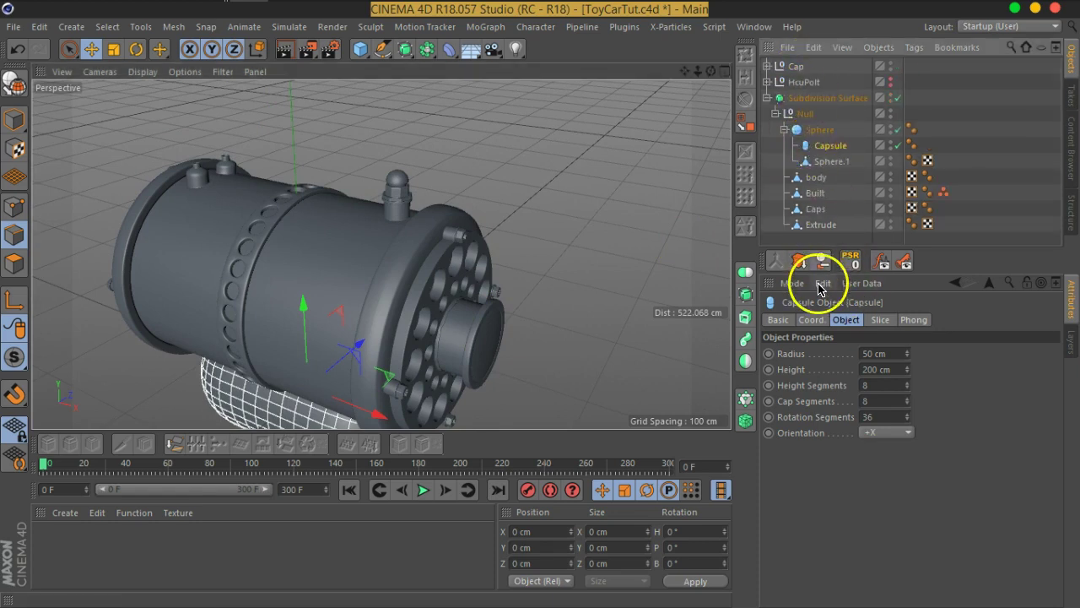
pyautogui.moveTo(799, 72); pyautogui.dragTo(799, 69)
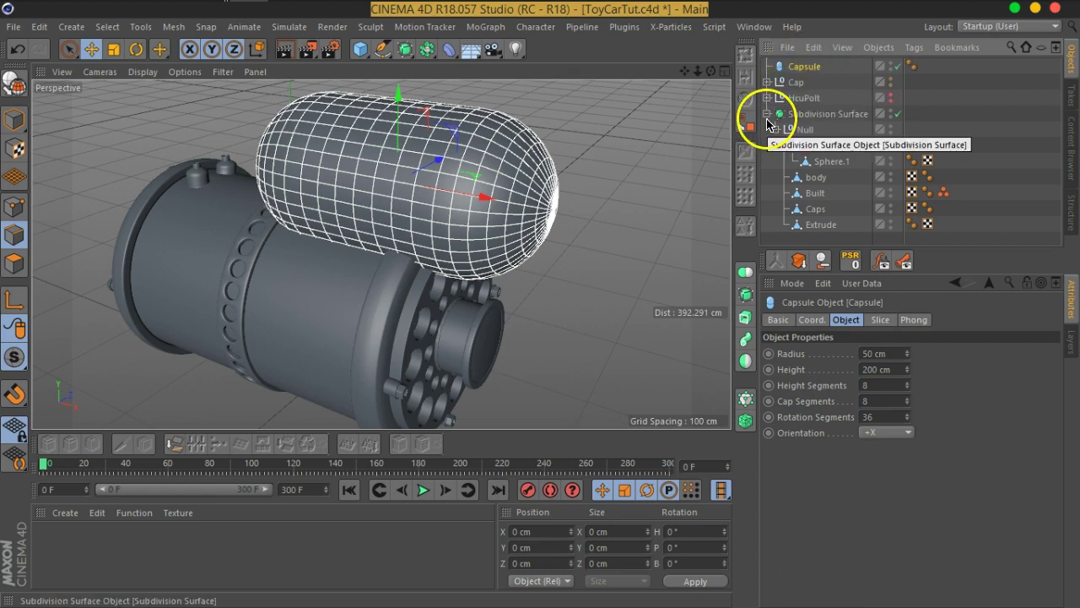
# - Rename the Subdivision Surface object to Body
pyautogui.click(775, 129)
pyautogui.doubleClick(802, 116)
pyautogui.write('Body')
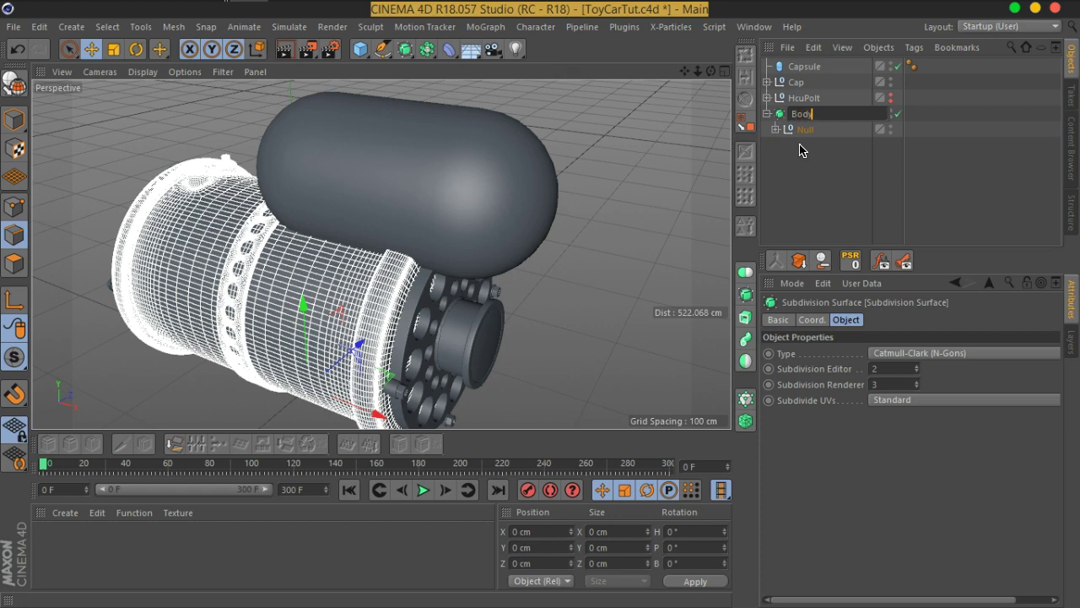
pyautogui.press('Return')
# - Move the capsule up on Y to about 240 cm, above the body
pyautogui.click(801, 150)
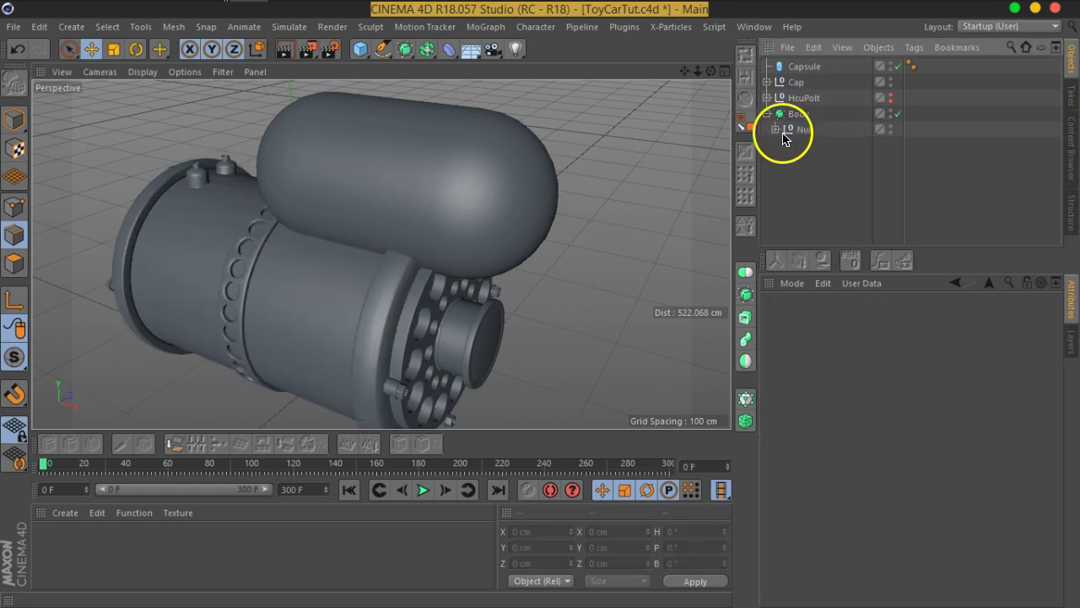
pyautogui.click(805, 66)
pyautogui.moveTo(545, 235)
pyautogui.keyDown('alt'); pyautogui.mouseDown()
pyautogui.moveTo(512, 265)
pyautogui.moveTo(228, 109)
pyautogui.mouseUp(); pyautogui.keyUp('alt')
pyautogui.click(114, 49)
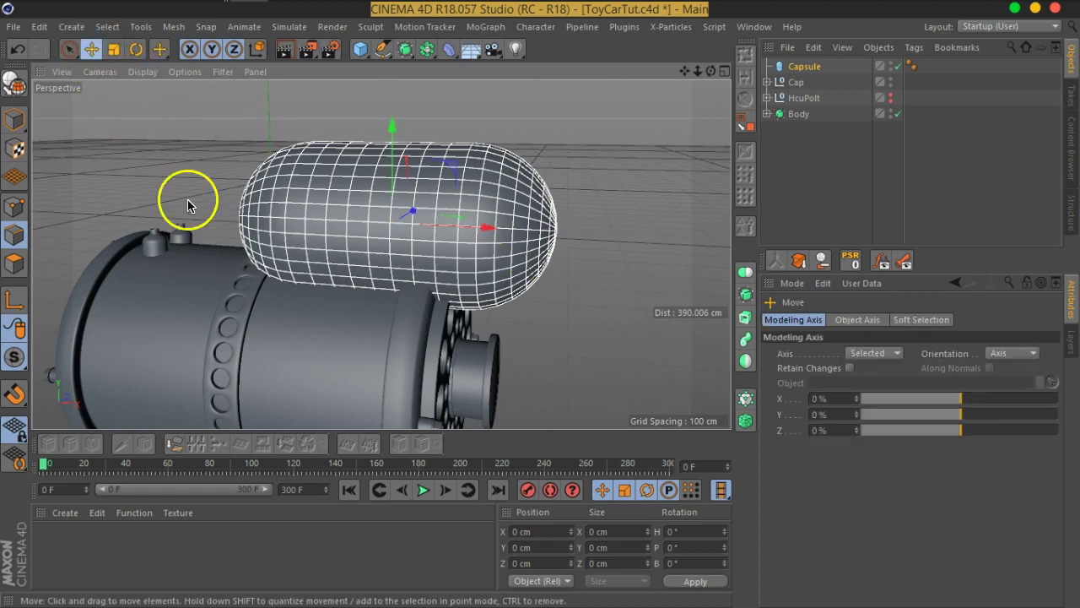
pyautogui.click(13, 120)
pyautogui.press('e')
pyautogui.scroll(2, 350, 213)
pyautogui.moveTo(388, 181)
pyautogui.mouseDown()
pyautogui.moveTo(396, 94)
pyautogui.moveTo(434, 241)
pyautogui.mouseUp()
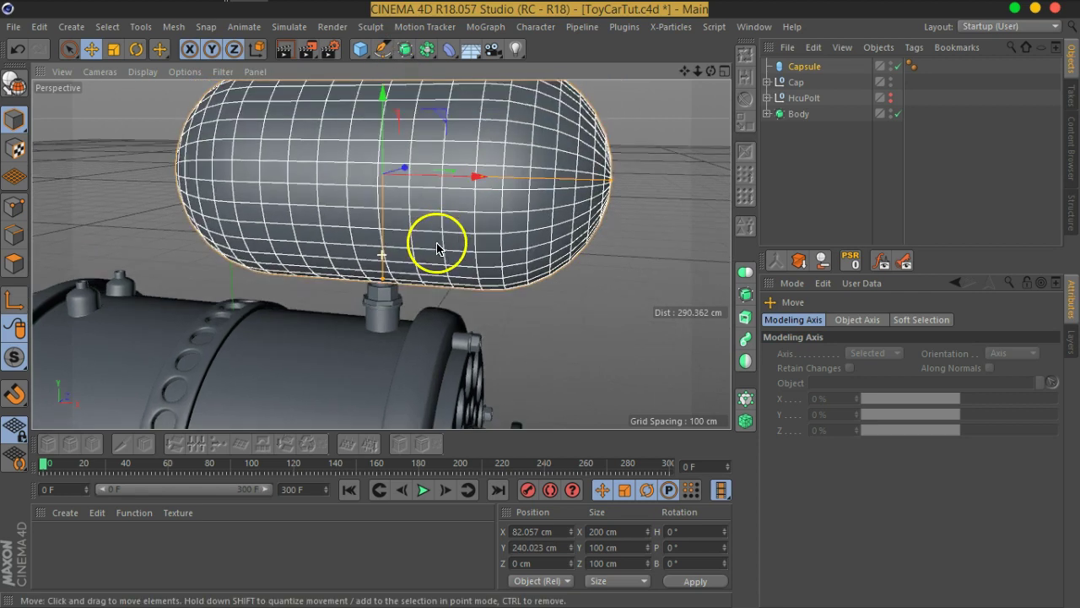
pyautogui.scroll(-3, 514, 294)
# - Set the capsule's height to 174 cm and radius to 48 cm
pyautogui.moveTo(514, 294)
pyautogui.keyDown('alt'); pyautogui.mouseDown()
pyautogui.moveTo(434, 261)
pyautogui.moveTo(457, 264)
pyautogui.moveTo(442, 248)
pyautogui.moveTo(366, 248)
pyautogui.moveTo(512, 275)
pyautogui.moveTo(604, 258)
pyautogui.moveTo(565, 261)
pyautogui.mouseUp(); pyautogui.keyUp('alt')
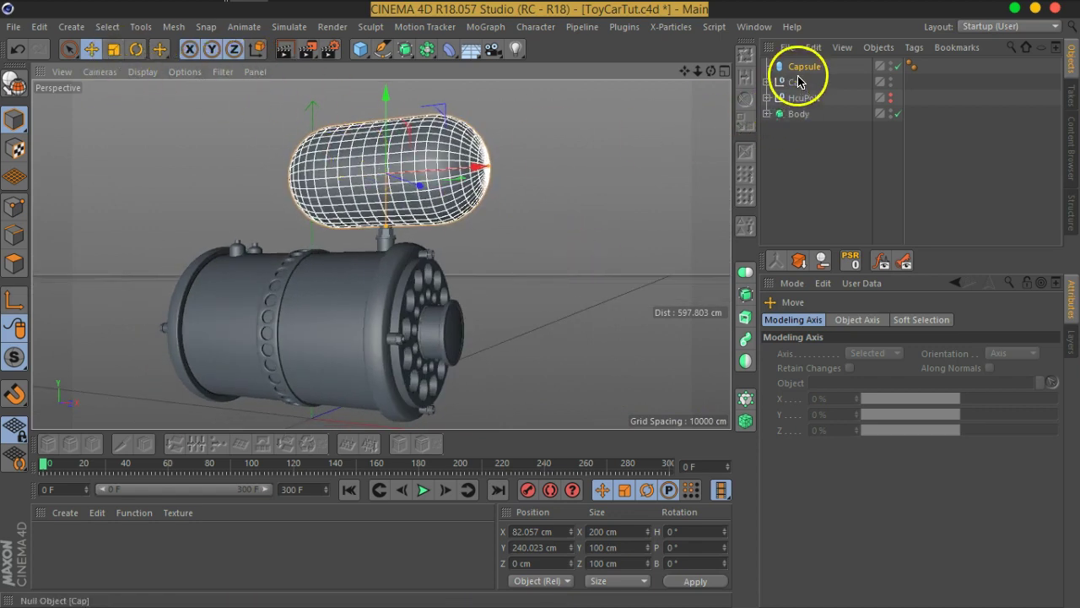
pyautogui.moveTo(907, 370); pyautogui.dragTo(896, 369)
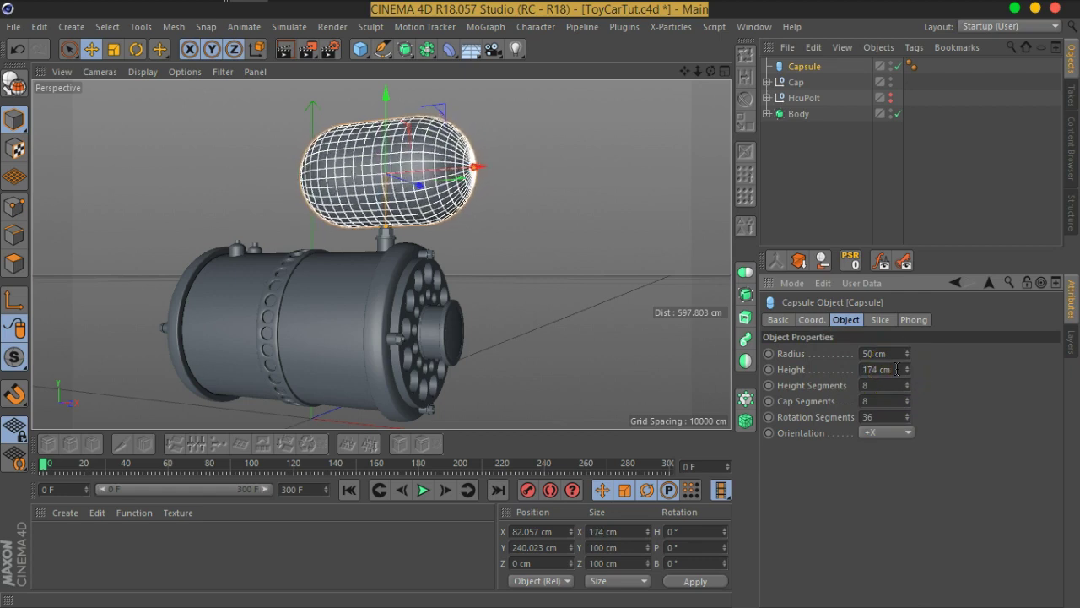
pyautogui.write('48')
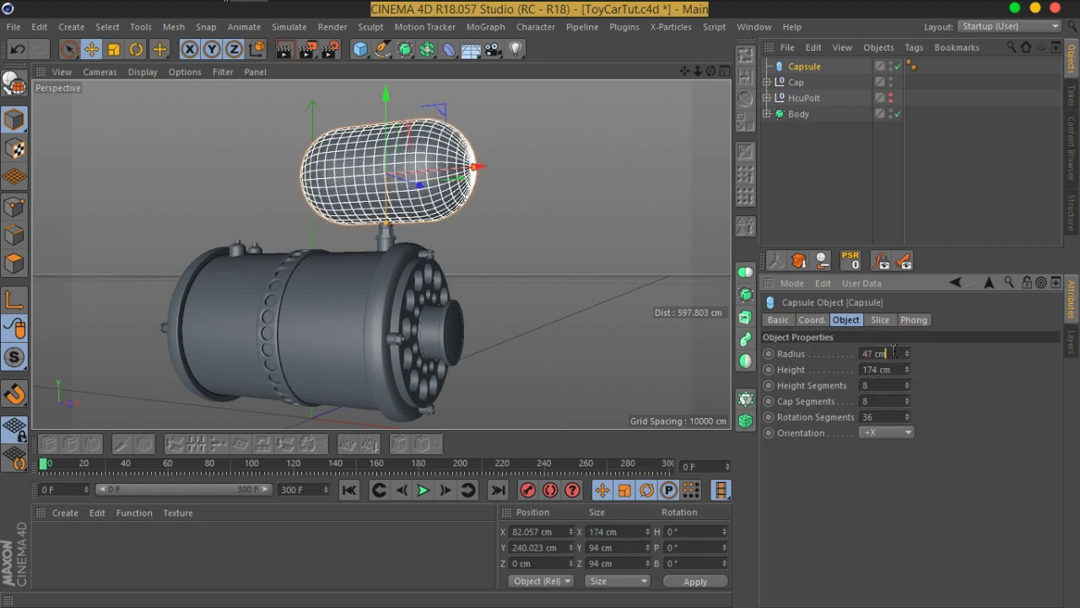
pyautogui.click(519, 238)
pyautogui.moveTo(519, 238)
pyautogui.keyDown('alt'); pyautogui.mouseDown()
pyautogui.moveTo(458, 212)
pyautogui.moveTo(415, 236)
pyautogui.moveTo(458, 216)
pyautogui.moveTo(501, 271)
pyautogui.mouseUp(); pyautogui.keyUp('alt')
# - Fine-tune the capsule up to Y 241.124 cm so it rests on the cap below
pyautogui.scroll(2, 422, 193)
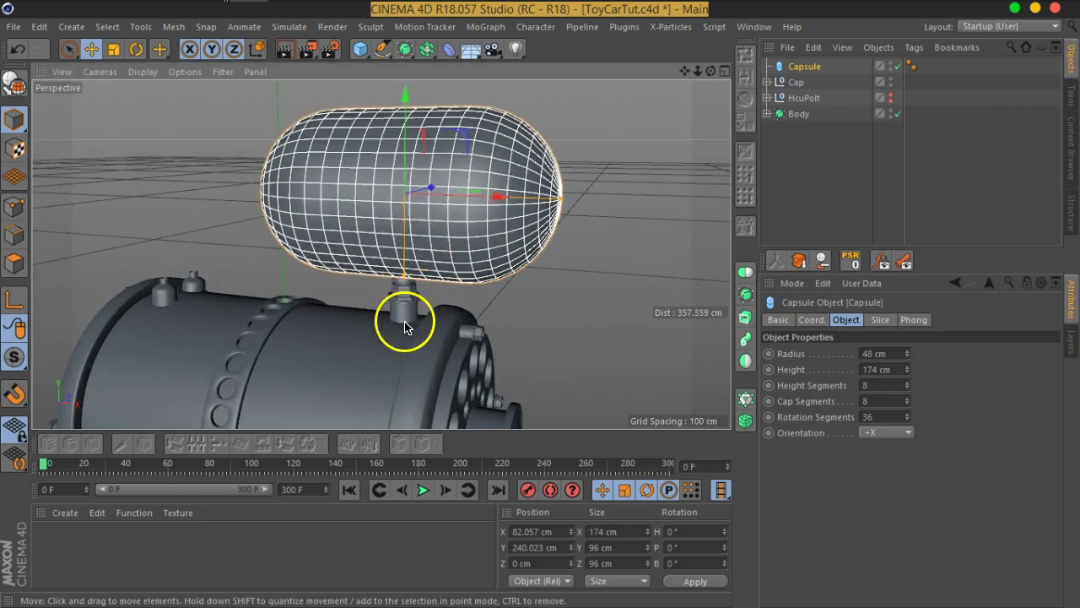
pyautogui.scroll(2, 494, 282)
pyautogui.scroll(2, 408, 244)
pyautogui.scroll(2, 422, 270)
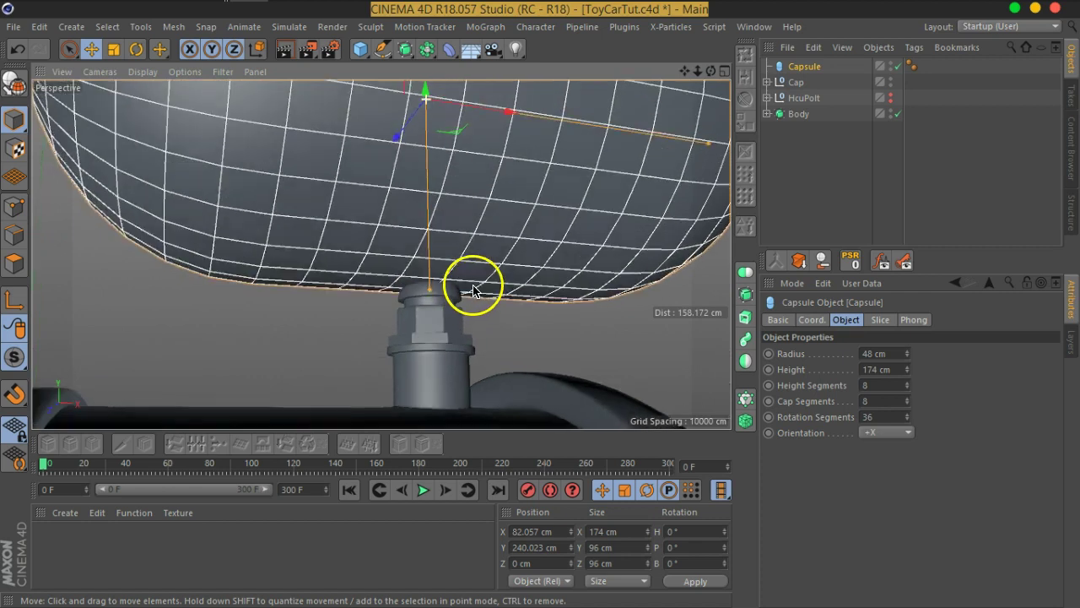
pyautogui.keyDown('alt'); pyautogui.moveTo(475, 289); pyautogui.dragTo(494, 241); pyautogui.keyUp('alt')
pyautogui.moveTo(424, 121); pyautogui.dragTo(425, 125)
pyautogui.moveTo(405, 304)
pyautogui.keyDown('alt'); pyautogui.mouseDown()
pyautogui.moveTo(485, 318)
pyautogui.moveTo(481, 328)
pyautogui.moveTo(398, 313)
pyautogui.moveTo(296, 321)
pyautogui.moveTo(306, 335)
pyautogui.mouseUp(); pyautogui.keyUp('alt')
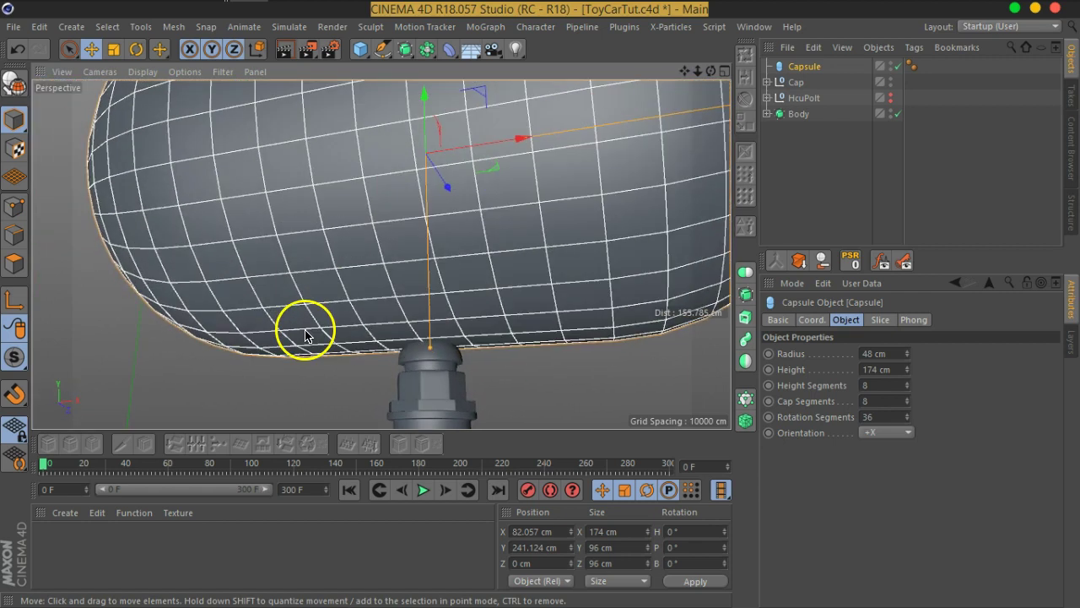
pyautogui.scroll(2, 482, 345)
pyautogui.scroll(3, 433, 366)
pyautogui.scroll(3, 446, 362)
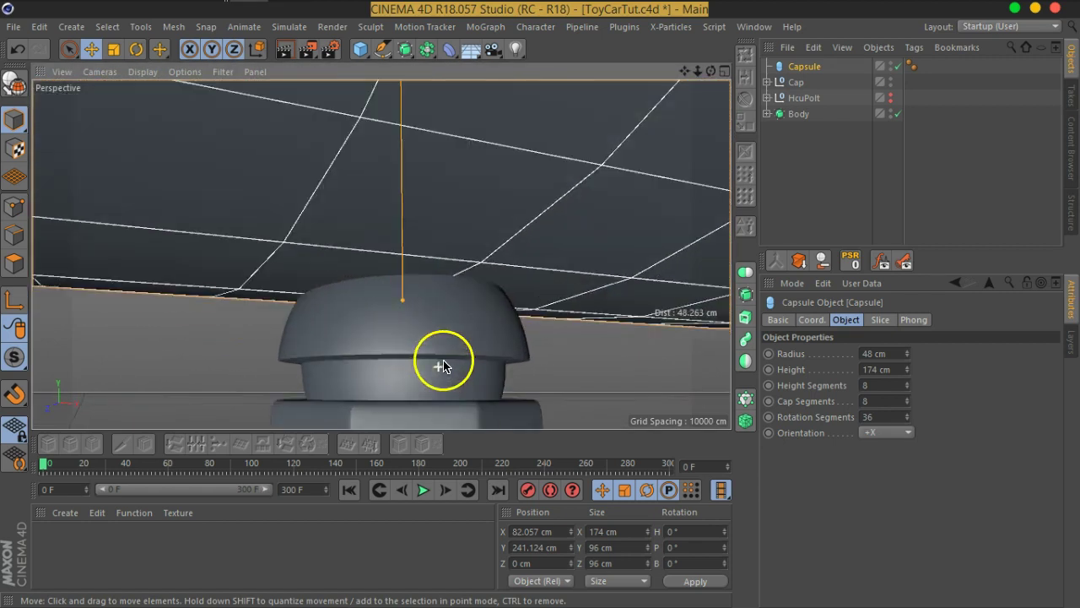
pyautogui.scroll(1, 439, 326)
pyautogui.moveTo(440, 327)
pyautogui.keyDown('alt'); pyautogui.mouseDown()
pyautogui.moveTo(448, 297)
pyautogui.moveTo(470, 319)
pyautogui.mouseUp(); pyautogui.keyUp('alt')
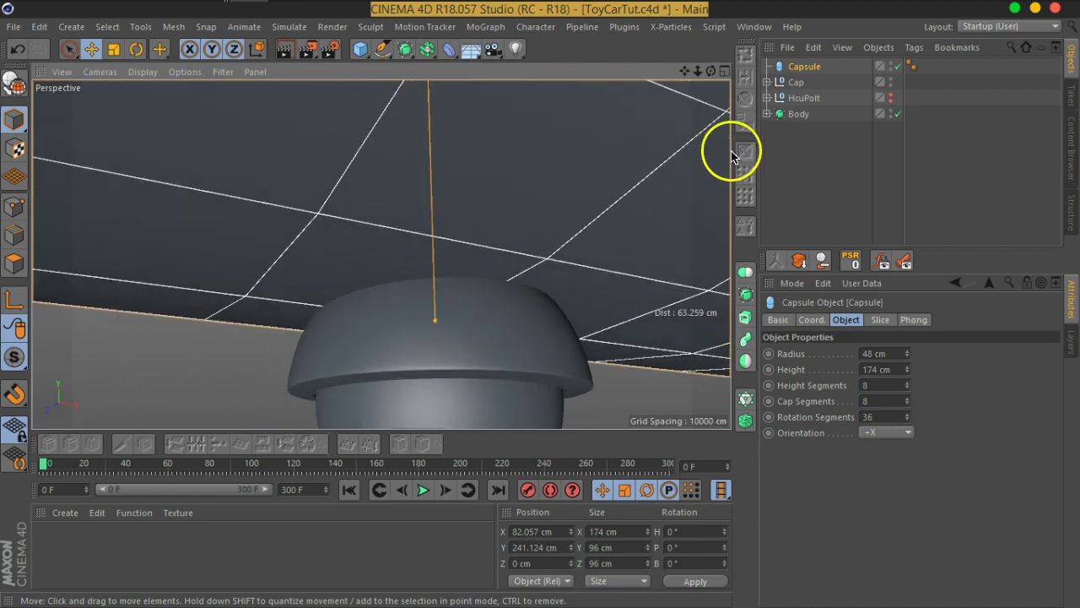
# - Select Sphere.1 inside Body and frame the view on its cap
pyautogui.click(766, 113)
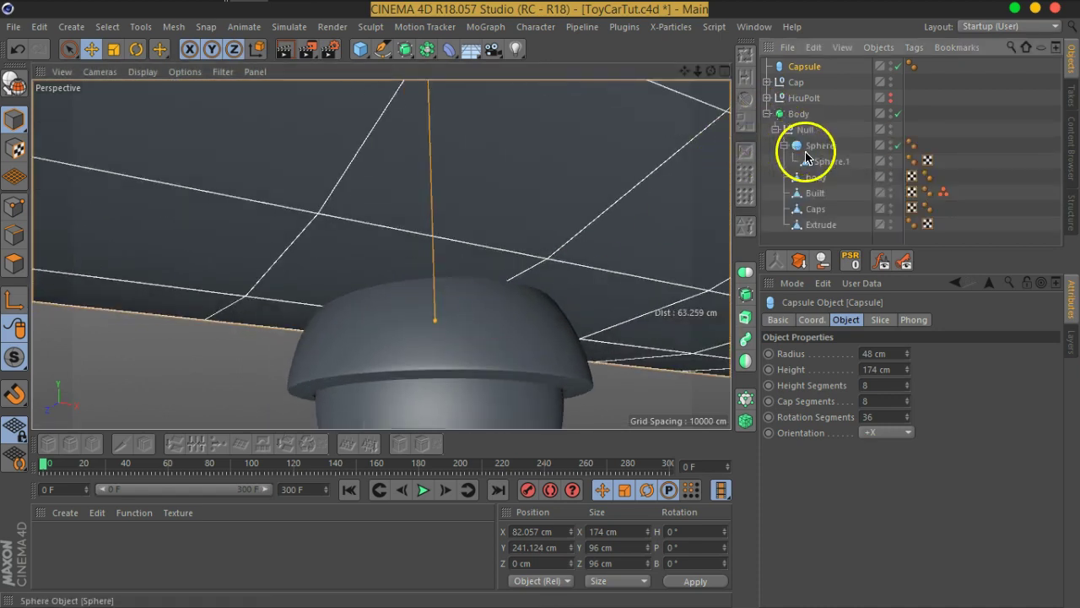
pyautogui.click(831, 161)
pyautogui.click(818, 145)
pyautogui.press('s')
pyautogui.click(831, 160)
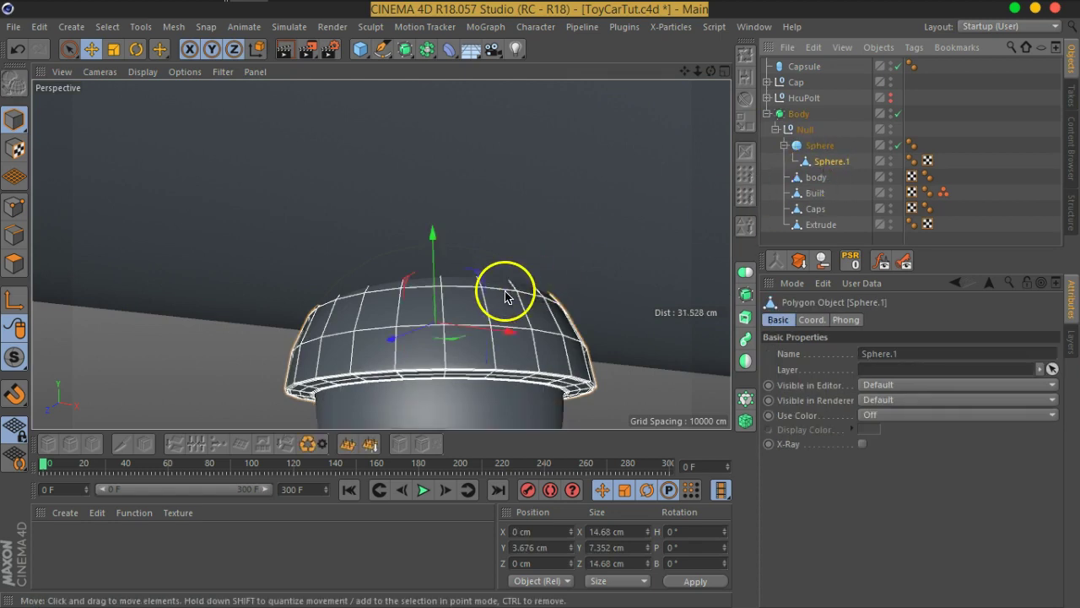
pyautogui.scroll(2, 498, 304)
pyautogui.scroll(2, 477, 304)
pyautogui.scroll(1, 482, 302)
pyautogui.scroll(1, 492, 298)
pyautogui.moveTo(492, 298)
pyautogui.keyDown('alt'); pyautogui.mouseDown()
pyautogui.moveTo(549, 278)
pyautogui.moveTo(391, 322)
pyautogui.mouseUp(); pyautogui.keyUp('alt')
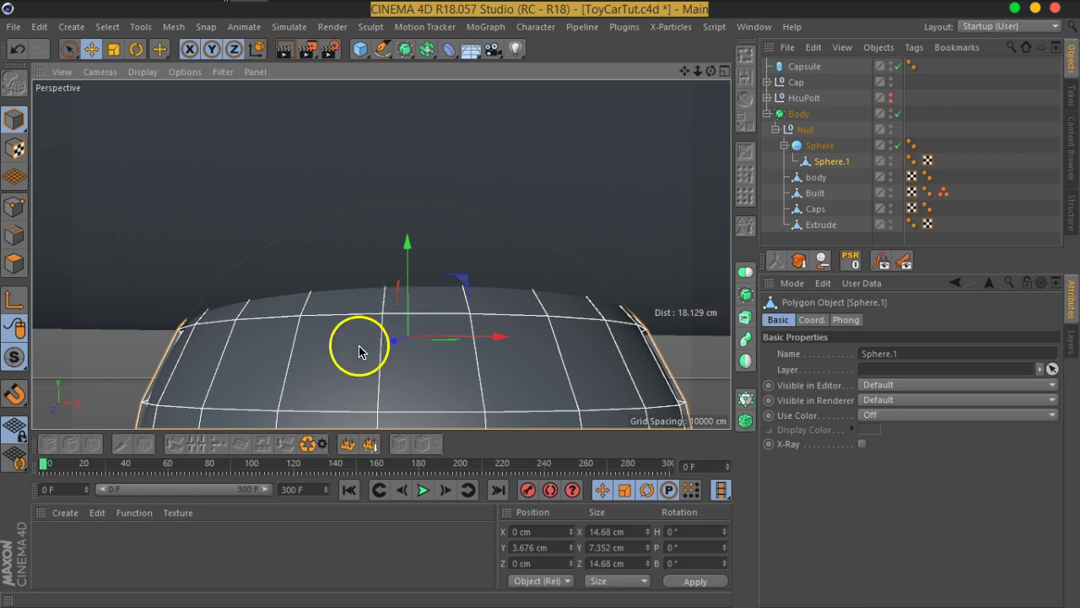
# - In Edge mode with Body's subdivision off, loop-select the 24-edge rim around the cap
pyautogui.click(14, 236)
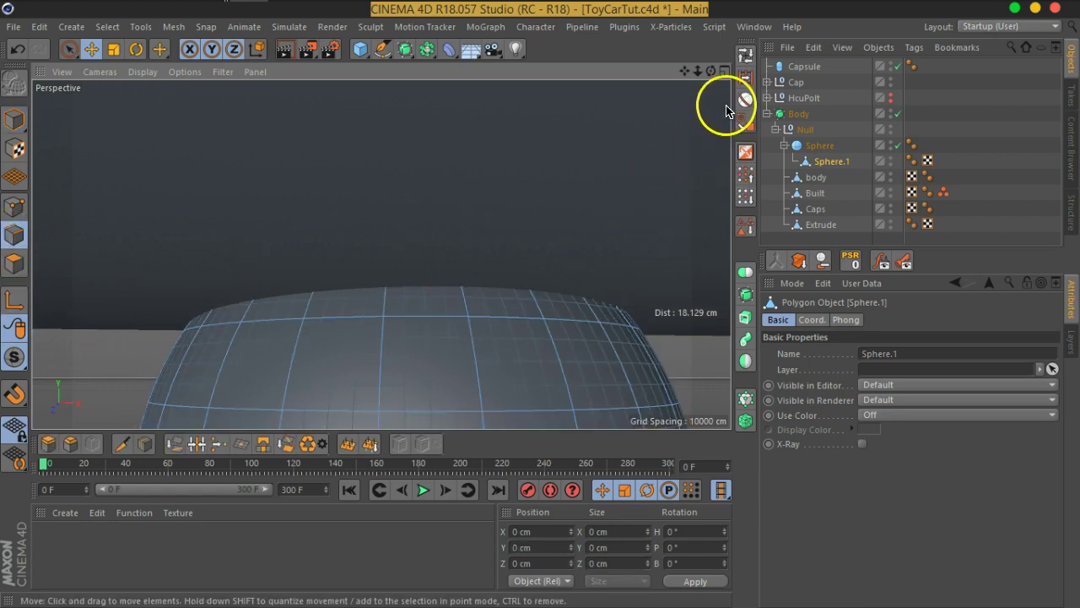
pyautogui.click(746, 76)
pyautogui.click(898, 113)
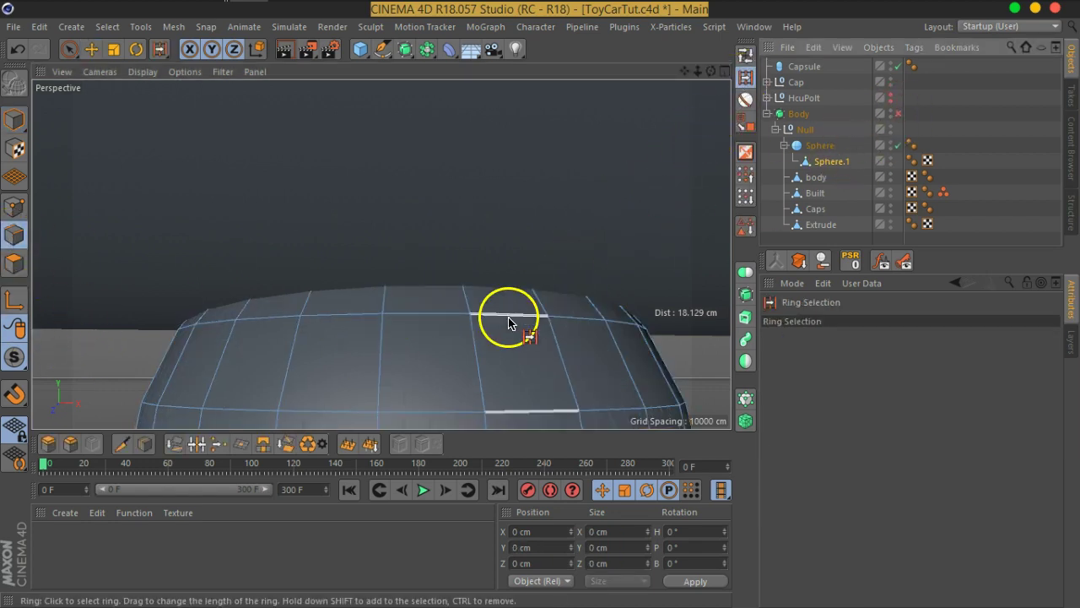
pyautogui.click(746, 55)
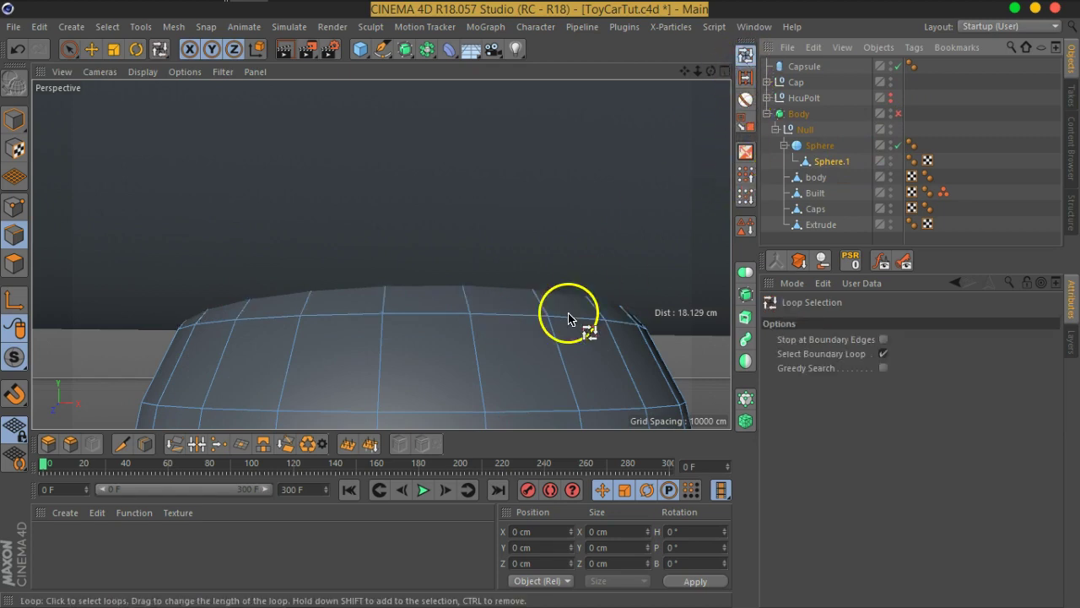
pyautogui.click(524, 317)
pyautogui.moveTo(514, 299)
pyautogui.keyDown('alt'); pyautogui.mouseDown()
pyautogui.moveTo(570, 297)
pyautogui.moveTo(550, 300)
pyautogui.mouseUp(); pyautogui.keyUp('alt')
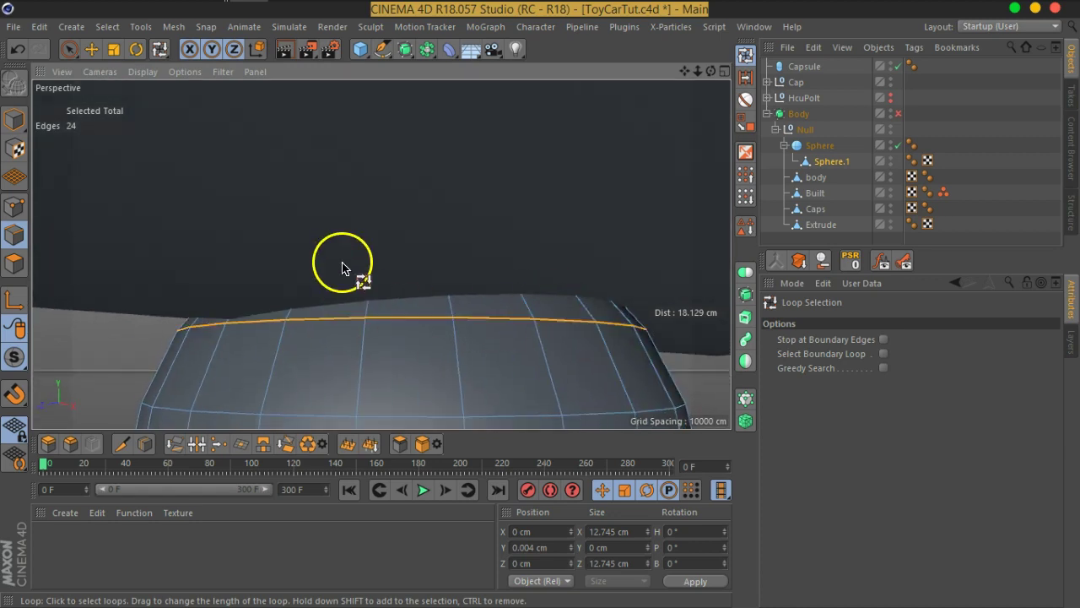
# - Convert the edge loop with Edge to Spline and place Sphere.1.Spline at top level below Capsule
pyautogui.click(140, 27)
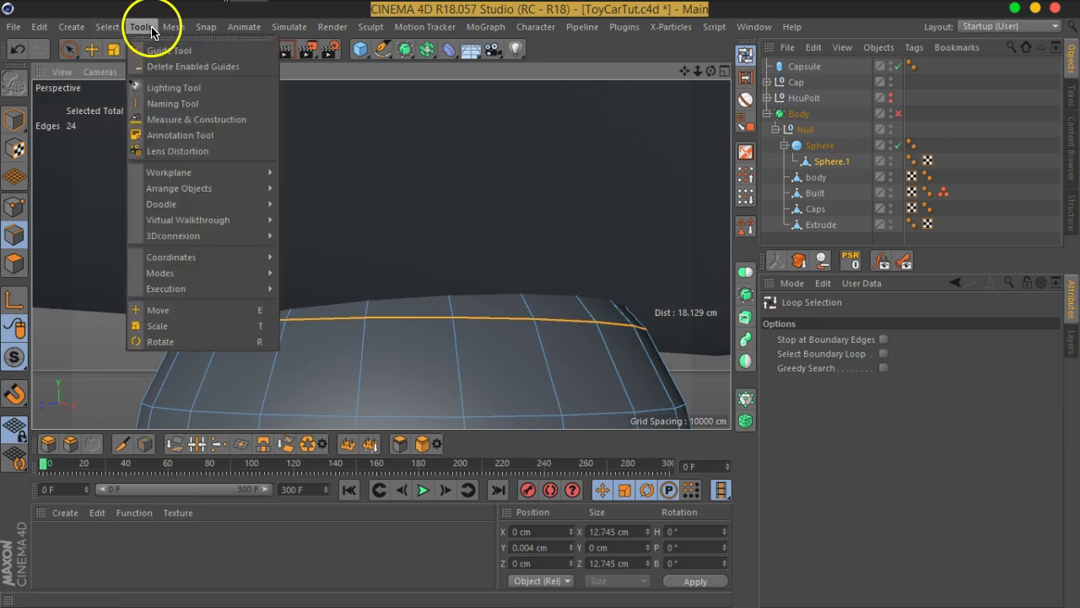
pyautogui.moveTo(201, 66)
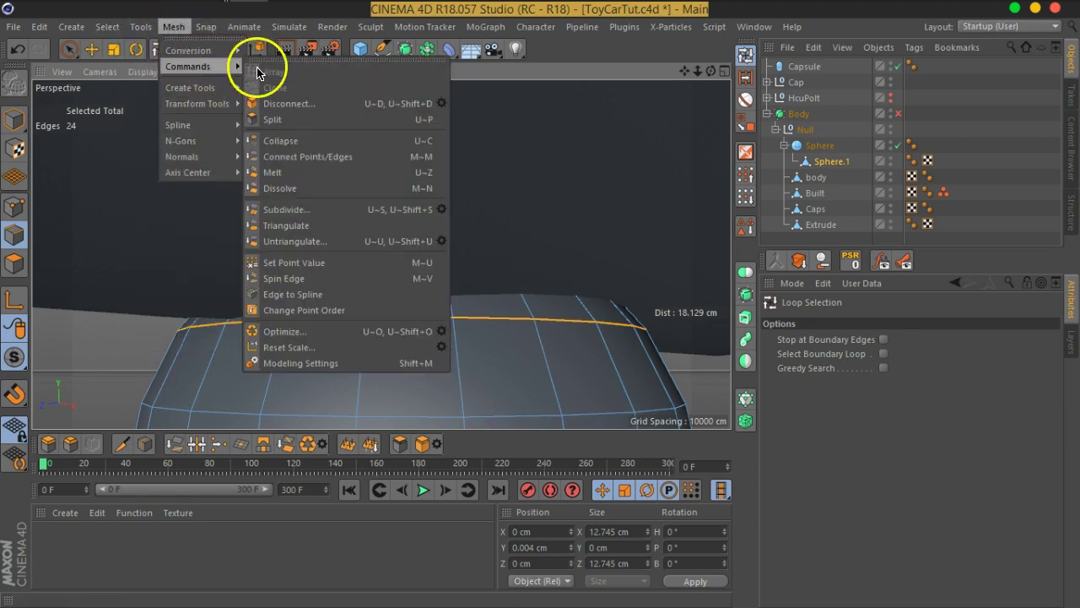
pyautogui.click(316, 294)
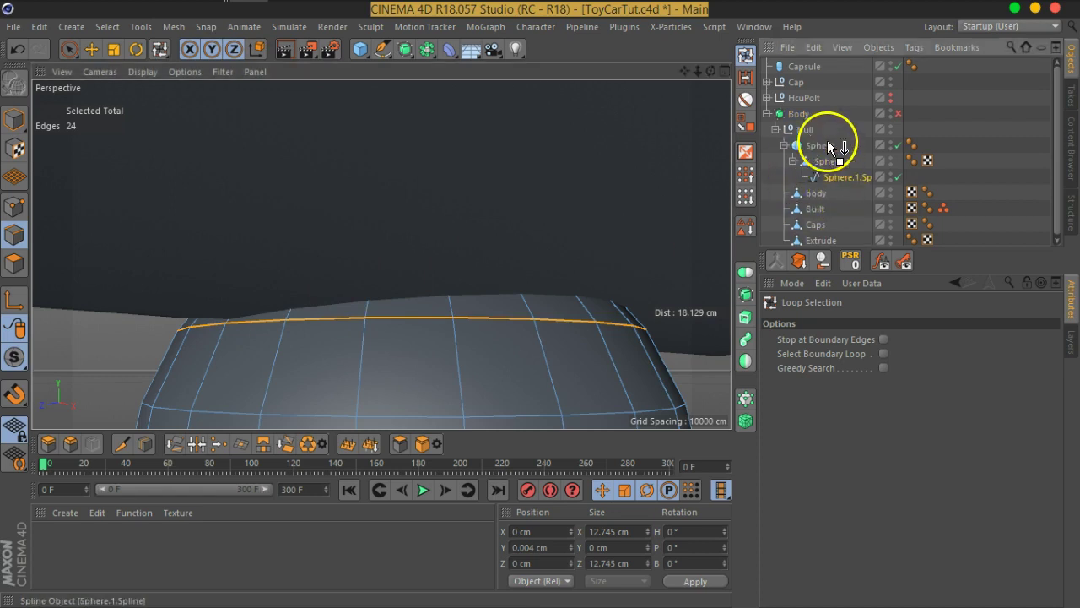
pyautogui.moveTo(811, 80); pyautogui.dragTo(808, 81)
pyautogui.click(766, 129)
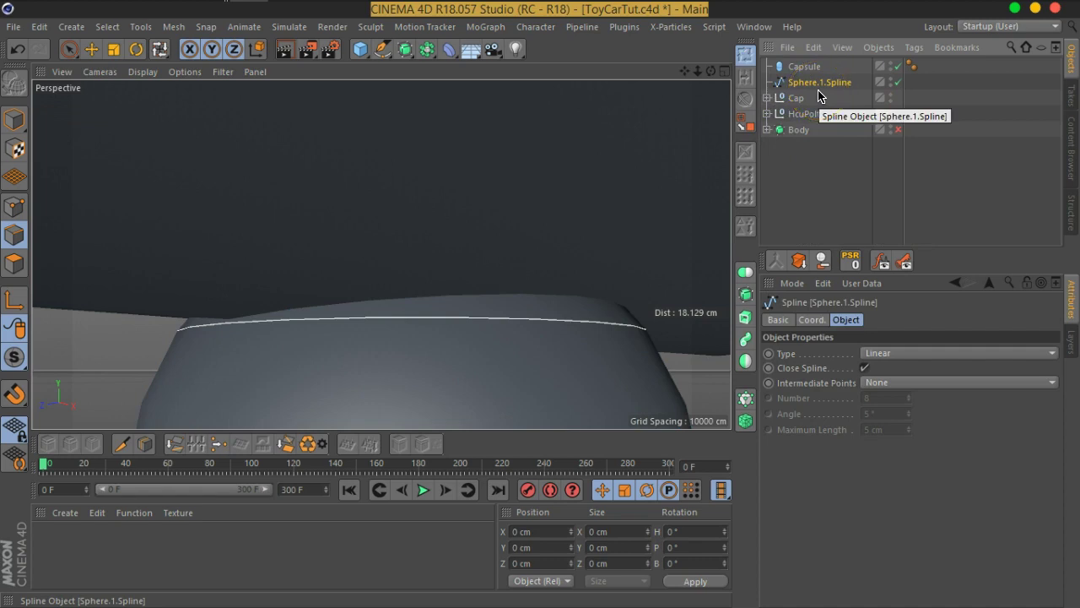
pyautogui.moveTo(543, 233)
pyautogui.keyDown('alt'); pyautogui.mouseDown(button='right')
pyautogui.moveTo(335, 236)
pyautogui.moveTo(441, 249)
pyautogui.moveTo(544, 281)
pyautogui.mouseUp(button='right'); pyautogui.keyUp('alt')
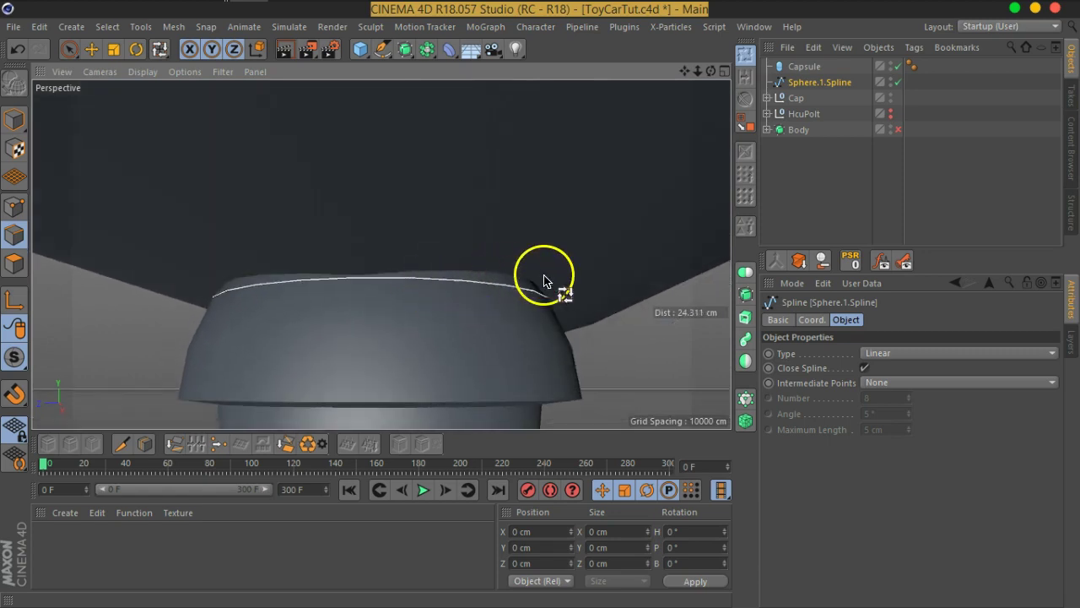
pyautogui.click(805, 67)
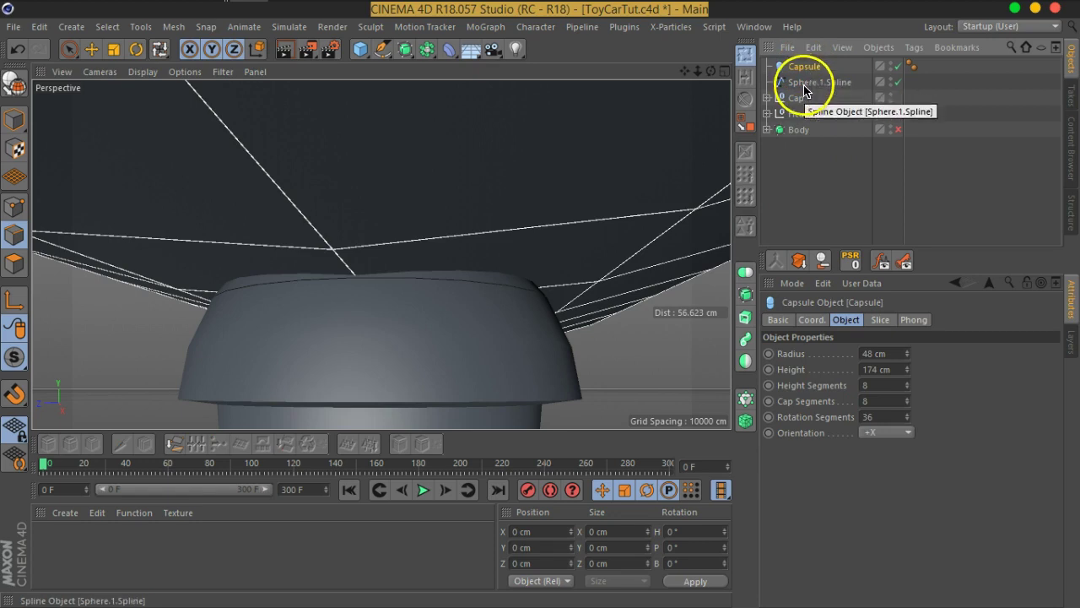
pyautogui.click(809, 82)
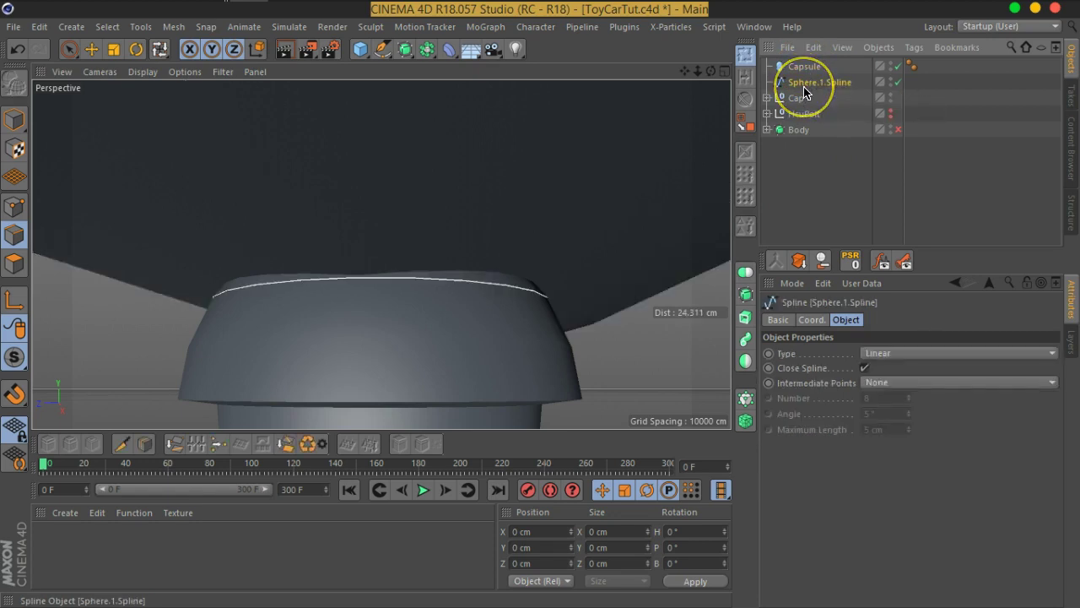
# - Subdivide Sphere.1.Spline in point mode, doubling it from 24 to 48 points
pyautogui.click(16, 208)
pyautogui.scroll(3, 465, 312)
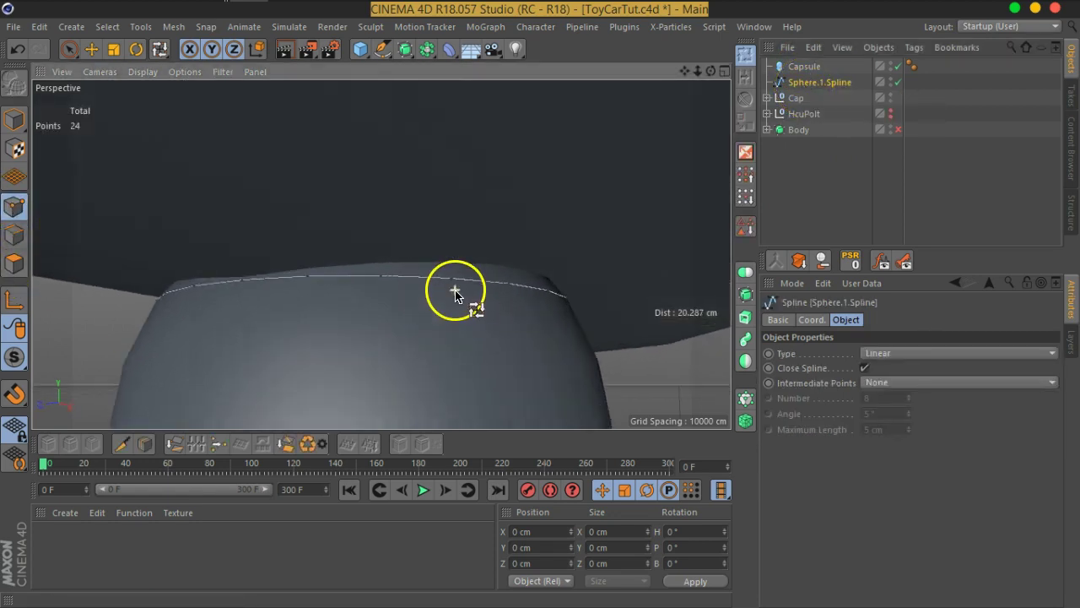
pyautogui.scroll(2, 454, 289)
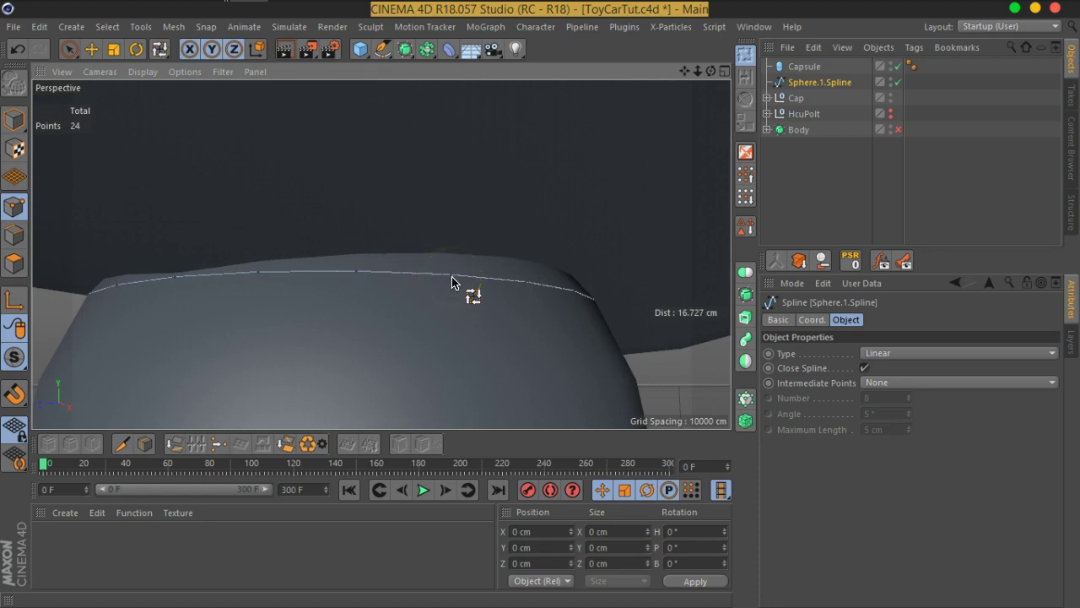
pyautogui.rightClick(453, 282)
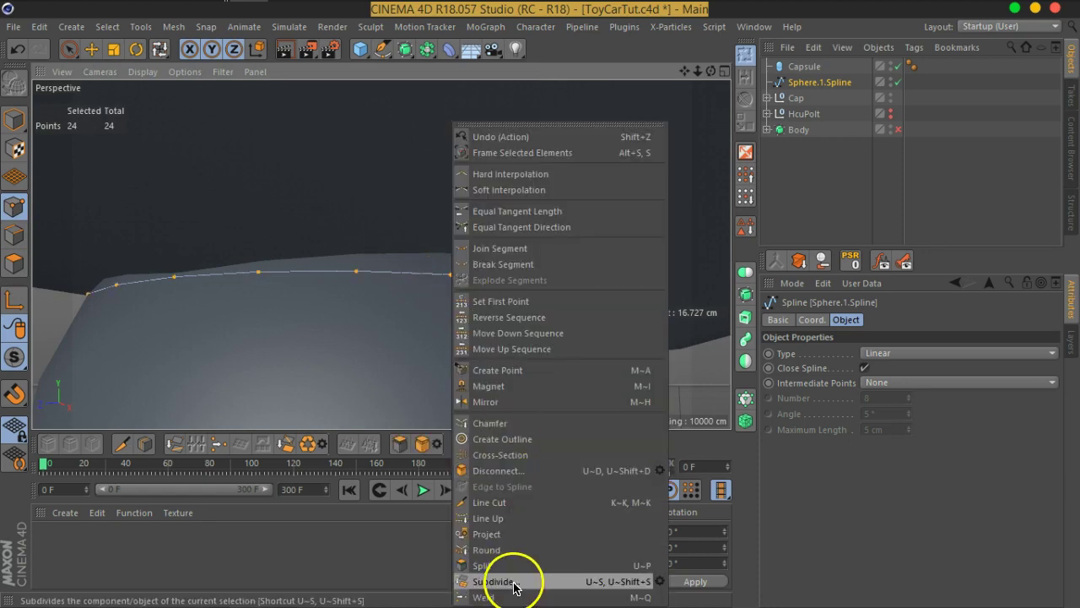
pyautogui.click(494, 582)
pyautogui.moveTo(591, 310)
pyautogui.keyDown('alt'); pyautogui.mouseDown()
pyautogui.moveTo(422, 307)
pyautogui.moveTo(464, 301)
pyautogui.mouseUp(); pyautogui.keyUp('alt')
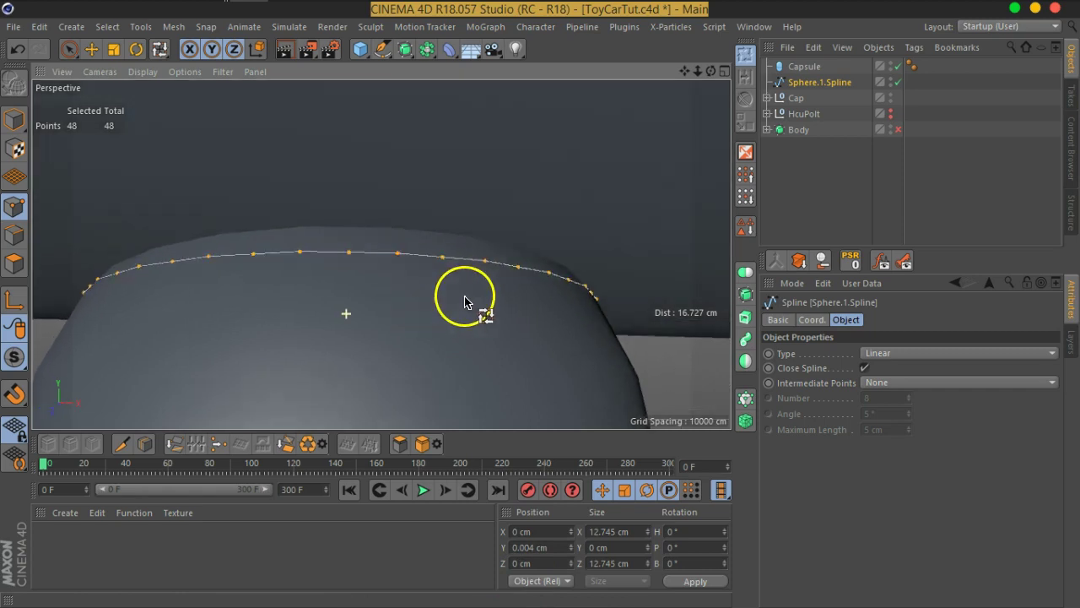
# - Activate the Project spline tool on Sphere.1.Spline
pyautogui.rightClick(388, 255)
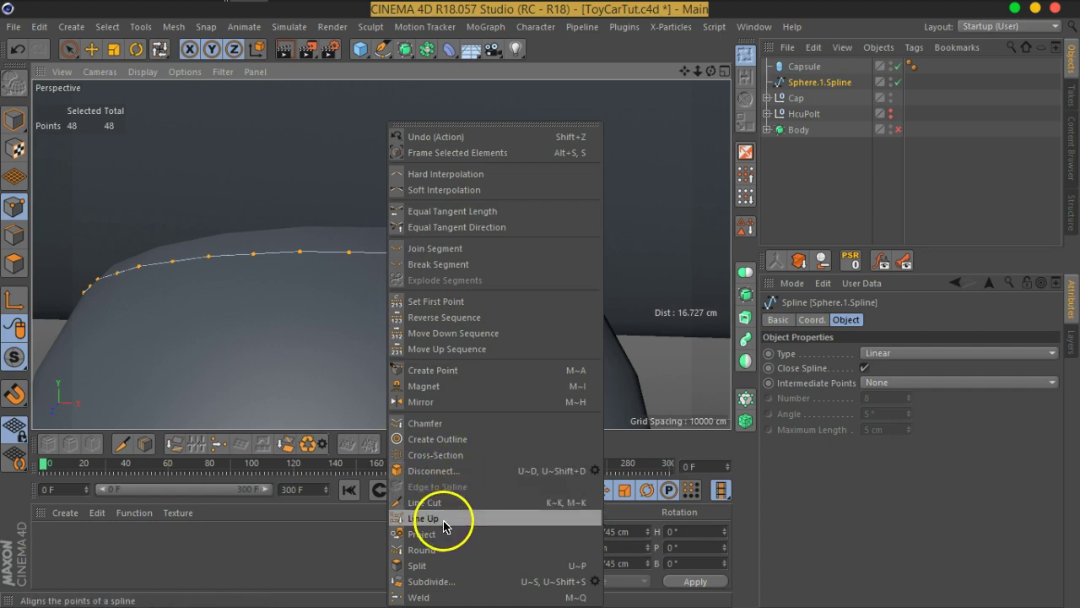
pyautogui.click(422, 534)
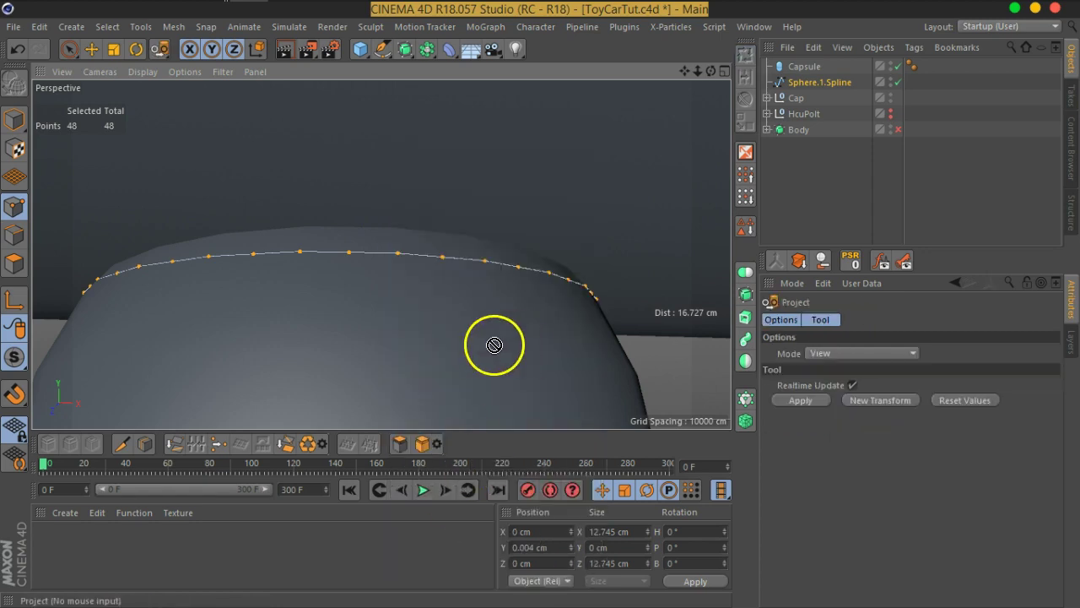
pyautogui.keyDown('alt'); pyautogui.moveTo(480, 263); pyautogui.dragTo(454, 291); pyautogui.keyUp('alt')
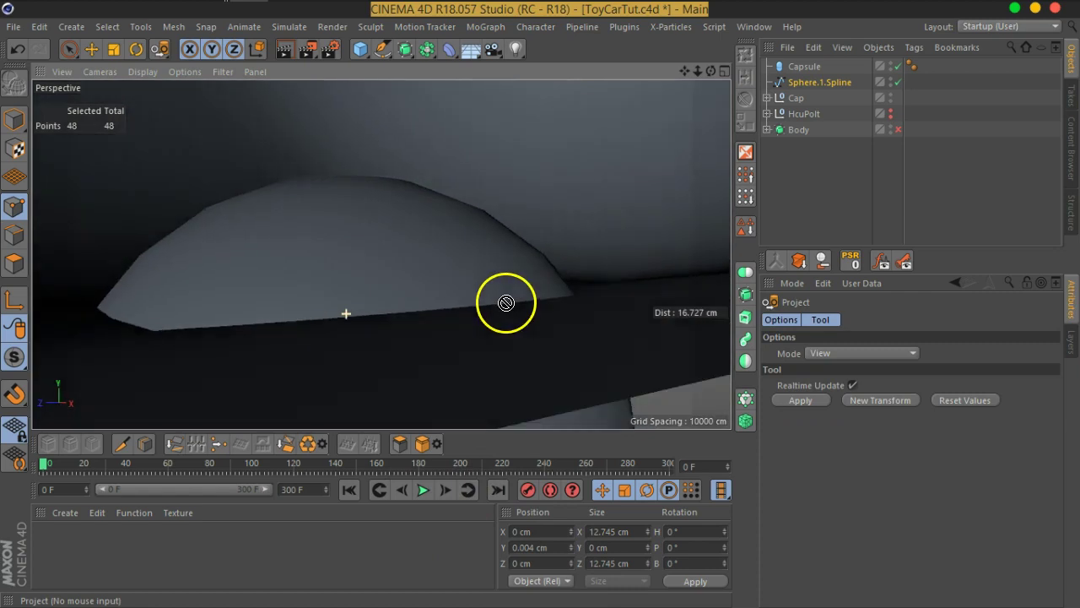
pyautogui.scroll(-3, 464, 293)
pyautogui.moveTo(489, 299)
pyautogui.keyDown('alt'); pyautogui.mouseDown()
pyautogui.moveTo(391, 290)
pyautogui.moveTo(554, 265)
pyautogui.moveTo(423, 284)
pyautogui.moveTo(458, 292)
pyautogui.moveTo(554, 253)
pyautogui.moveTo(533, 263)
pyautogui.mouseUp(); pyautogui.keyUp('alt')
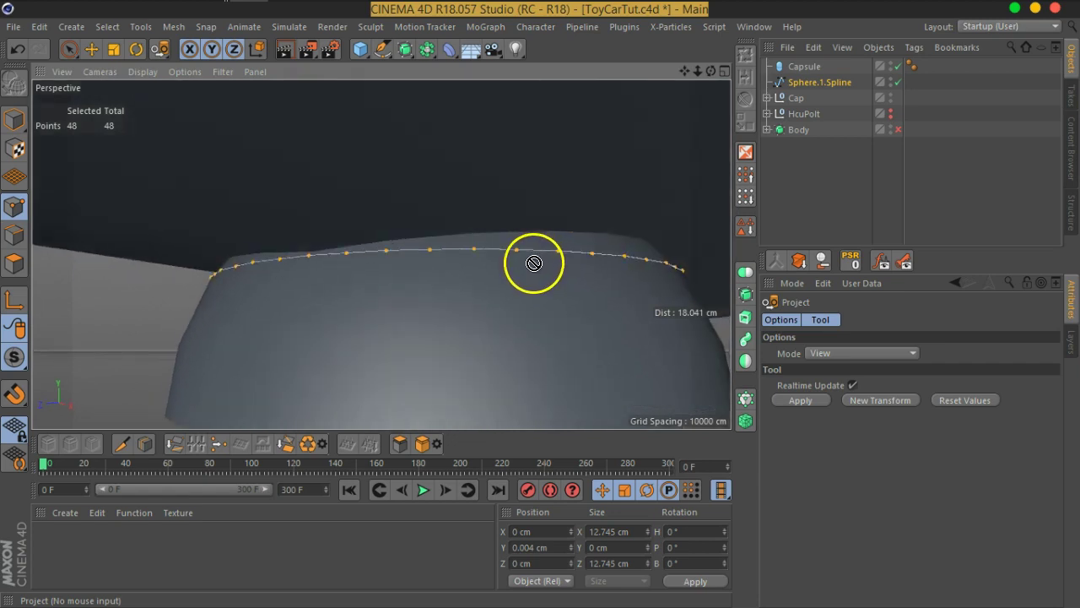
pyautogui.click(841, 361)
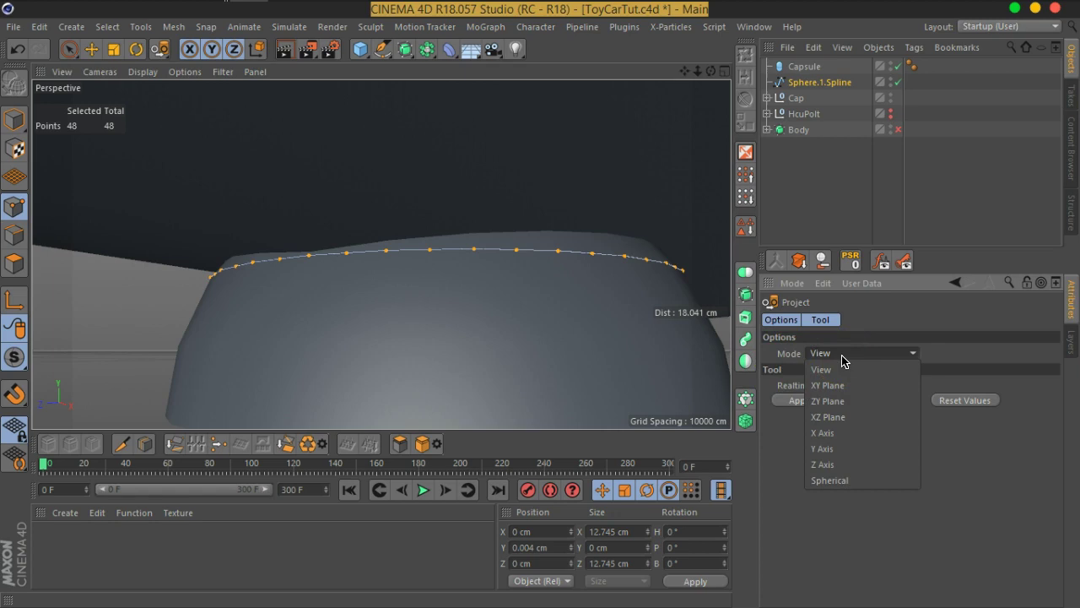
pyautogui.moveTo(842, 360); pyautogui.dragTo(848, 422)
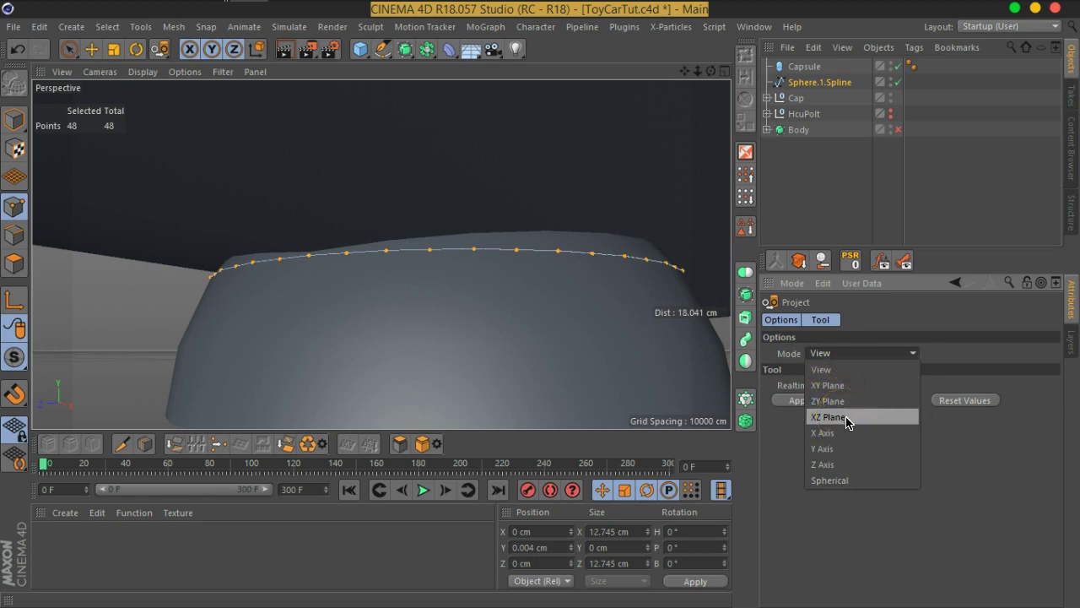
pyautogui.click(846, 418)
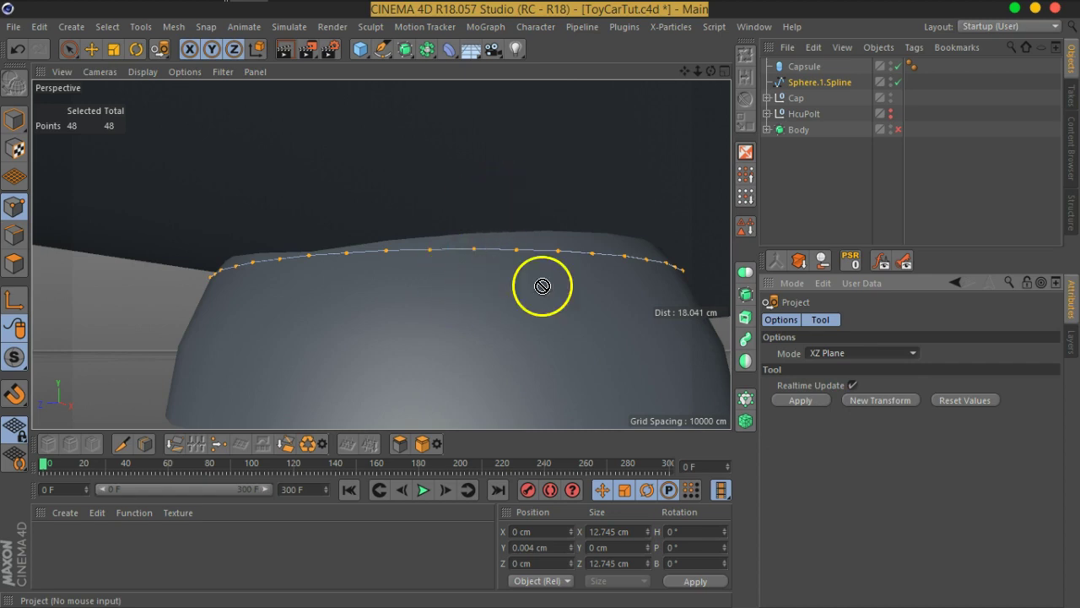
pyautogui.click(798, 402)
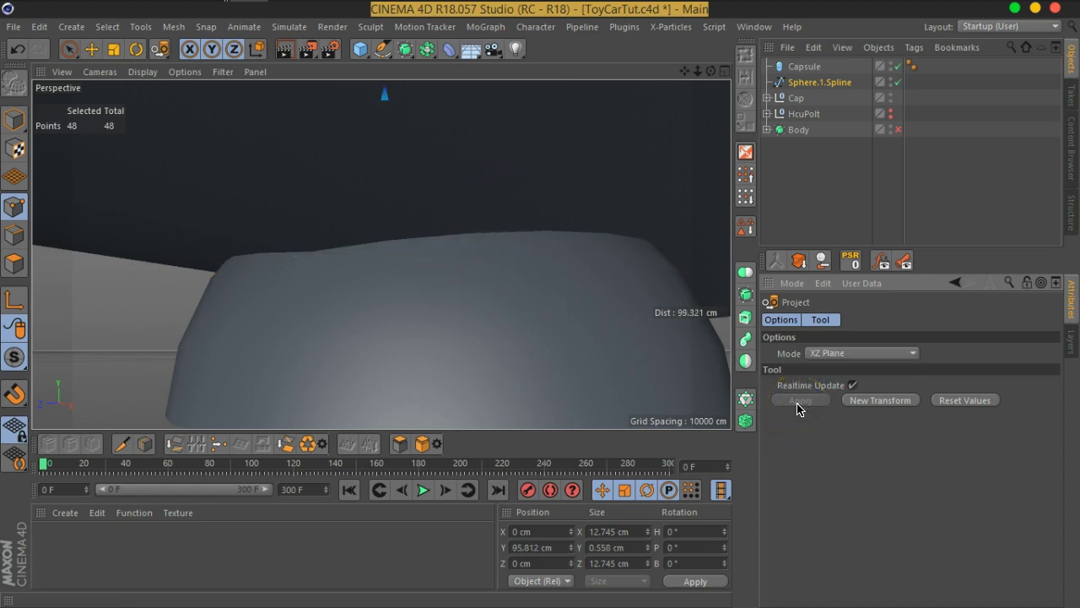
pyautogui.click(813, 354)
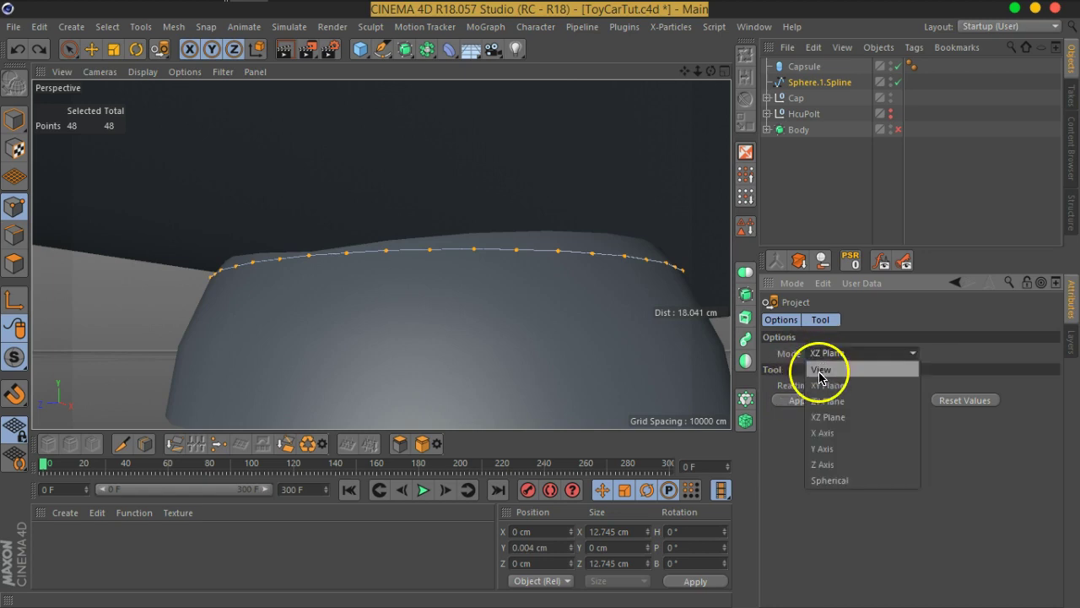
pyautogui.click(830, 451)
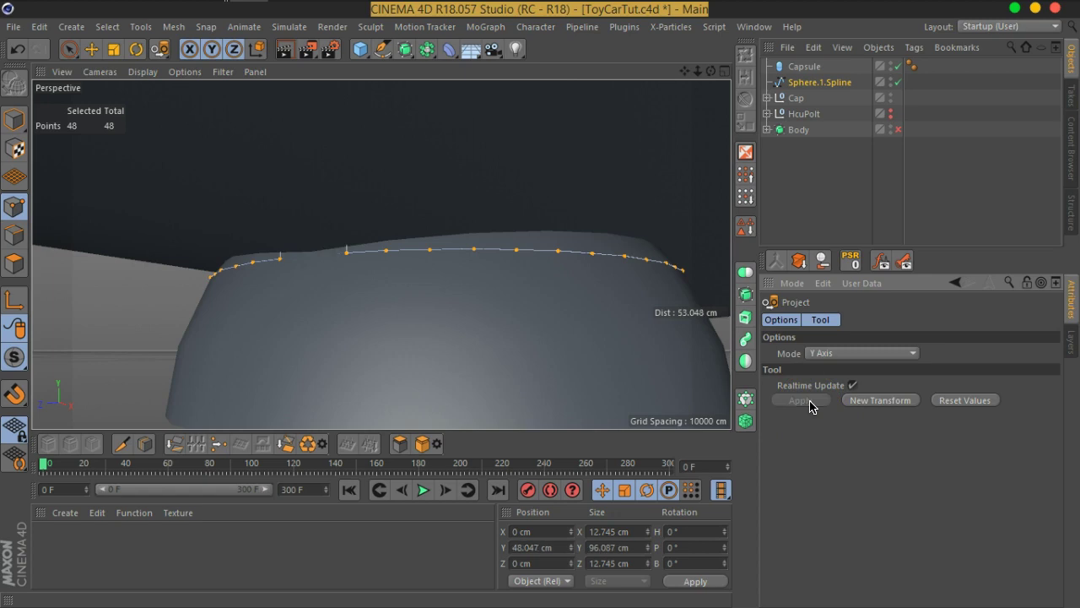
pyautogui.scroll(-3, 530, 279)
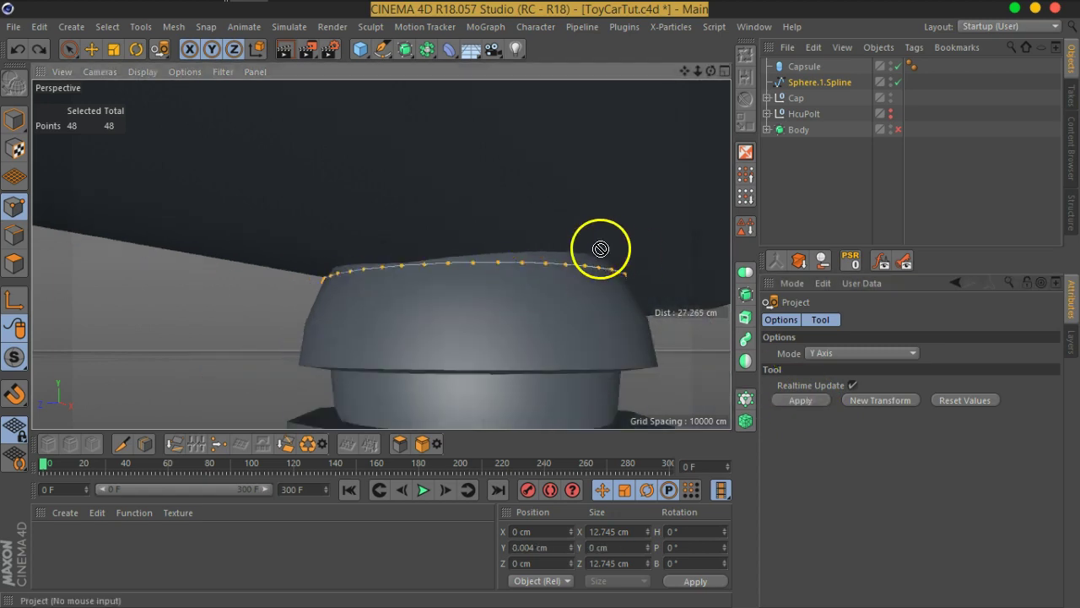
pyautogui.keyDown('alt'); pyautogui.moveTo(598, 248); pyautogui.dragTo(497, 263); pyautogui.keyUp('alt')
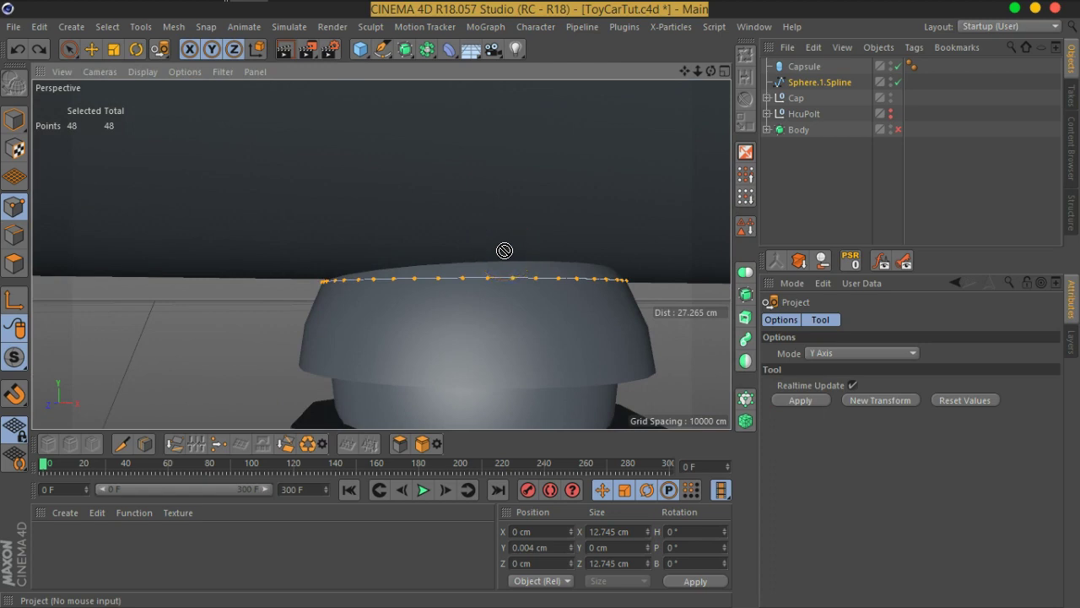
pyautogui.scroll(-2, 505, 250)
pyautogui.keyDown('alt'); pyautogui.moveTo(504, 253); pyautogui.dragTo(549, 251); pyautogui.keyUp('alt')
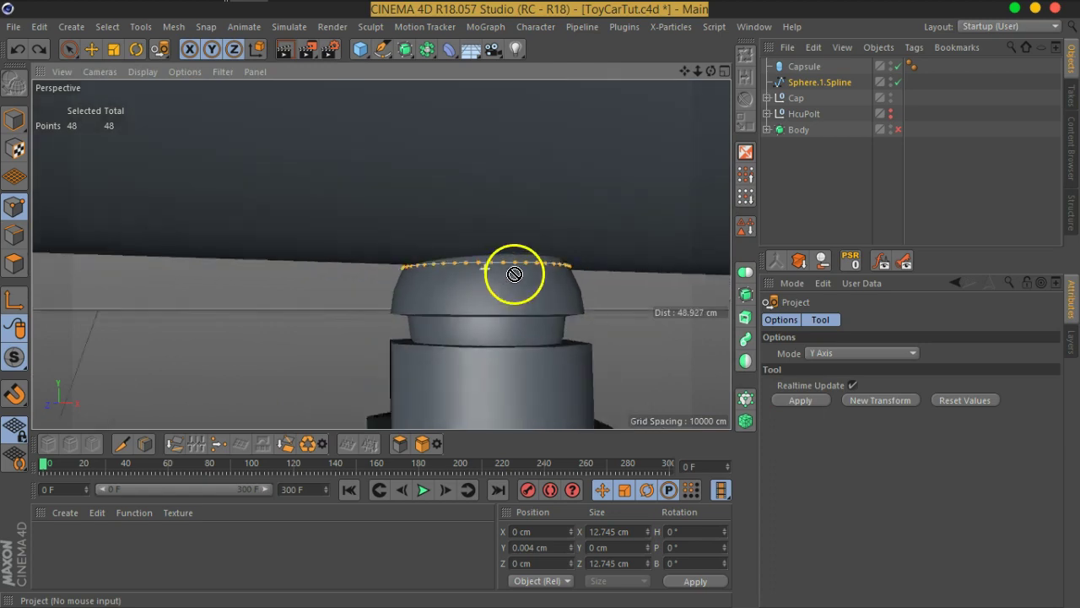
pyautogui.scroll(3, 549, 251)
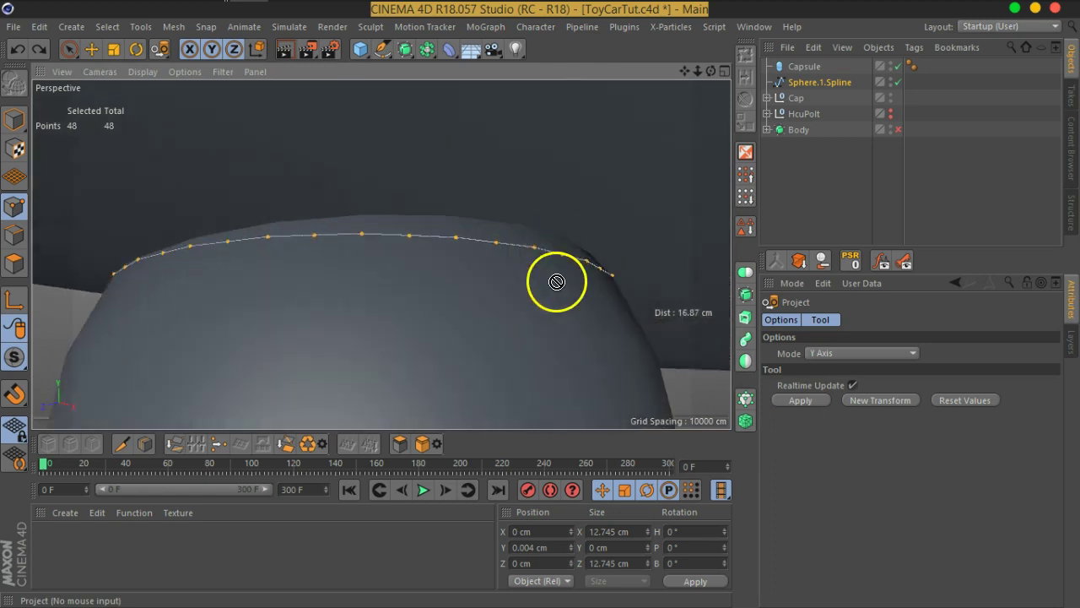
pyautogui.click(882, 354)
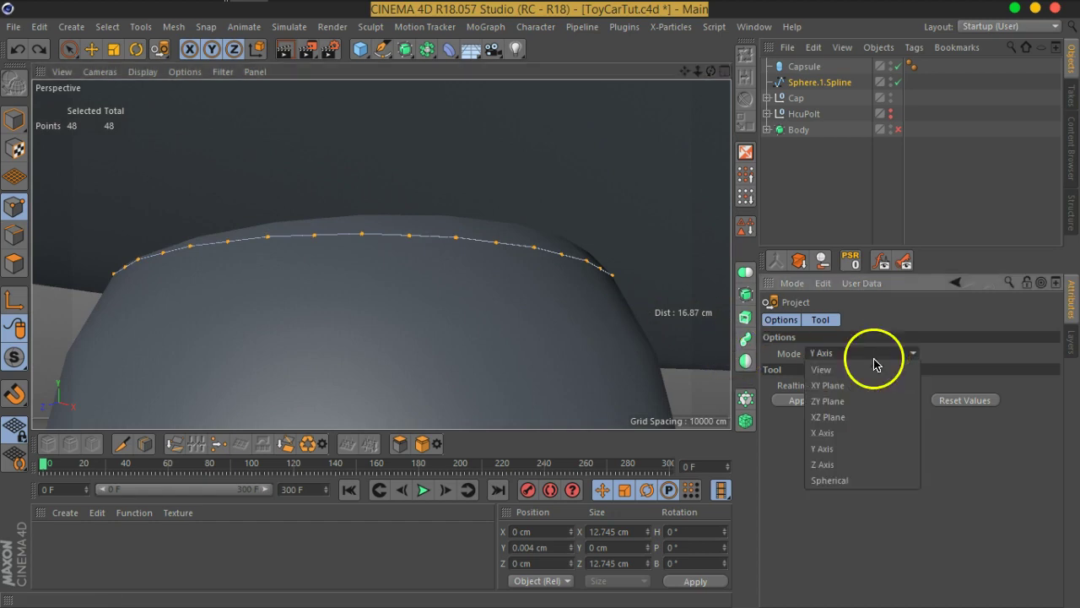
pyautogui.click(855, 417)
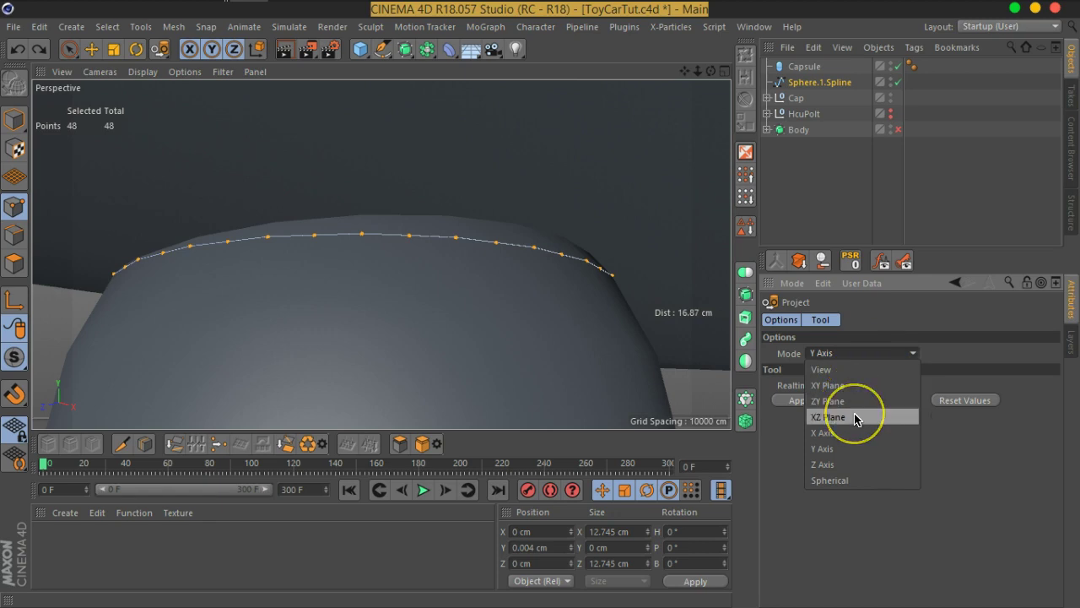
pyautogui.click(844, 417)
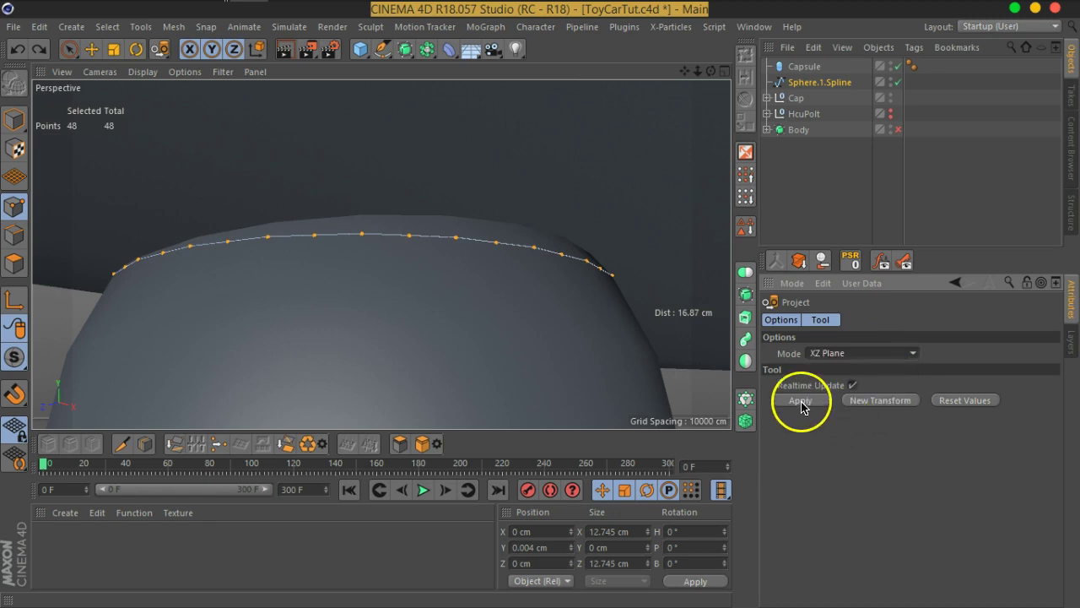
pyautogui.click(800, 401)
pyautogui.moveTo(379, 141)
pyautogui.keyDown('alt'); pyautogui.mouseDown()
pyautogui.moveTo(362, 125)
pyautogui.moveTo(451, 115)
pyautogui.moveTo(509, 304)
pyautogui.moveTo(469, 296)
pyautogui.moveTo(470, 91)
pyautogui.moveTo(448, 254)
pyautogui.moveTo(447, 161)
pyautogui.moveTo(510, 159)
pyautogui.moveTo(489, 225)
pyautogui.mouseUp(); pyautogui.keyUp('alt')
pyautogui.scroll(5, 448, 251)
pyautogui.scroll(3, 463, 278)
pyautogui.scroll(-2, 470, 242)
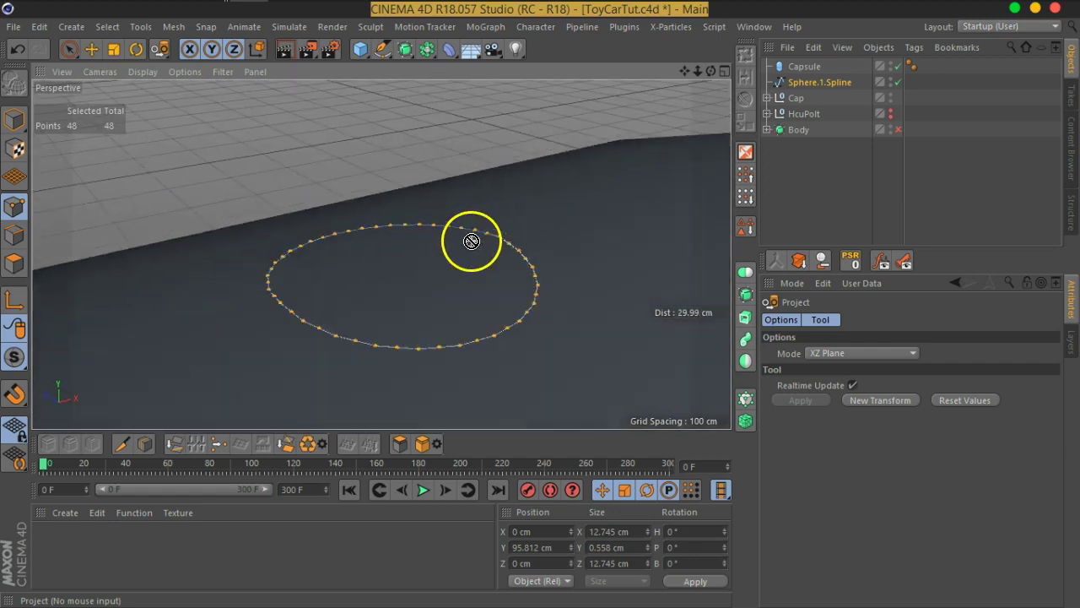
pyautogui.scroll(-5, 478, 278)
pyautogui.keyDown('alt'); pyautogui.moveTo(478, 277); pyautogui.dragTo(448, 252); pyautogui.keyUp('alt')
pyautogui.scroll(-3, 481, 279)
pyautogui.moveTo(514, 309)
pyautogui.keyDown('alt'); pyautogui.mouseDown()
pyautogui.moveTo(482, 224)
pyautogui.moveTo(414, 212)
pyautogui.moveTo(486, 169)
pyautogui.mouseUp(); pyautogui.keyUp('alt')
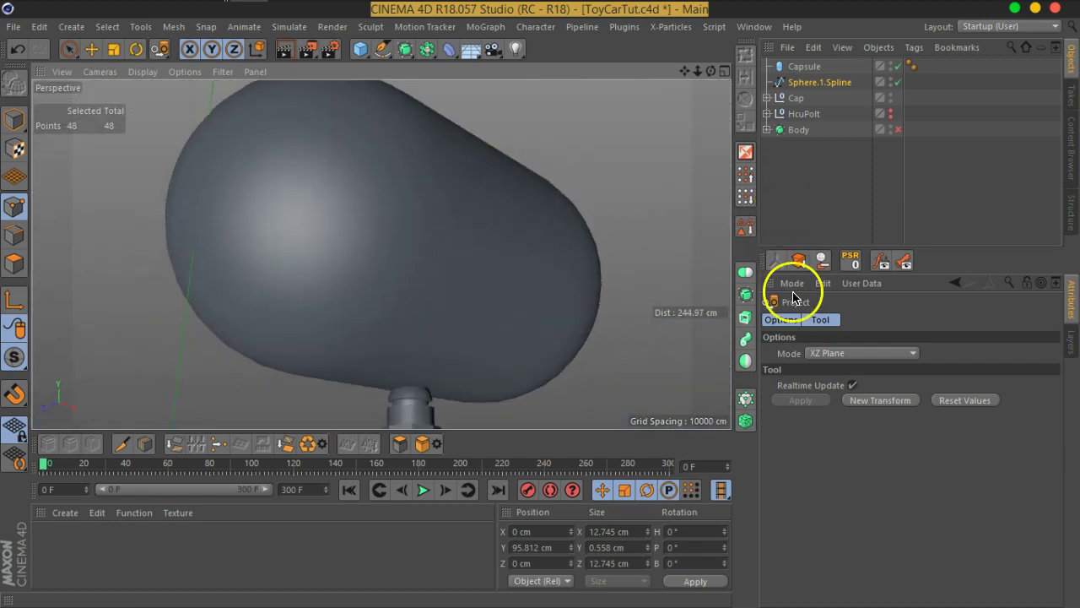
pyautogui.keyDown('alt'); pyautogui.moveTo(530, 400); pyautogui.dragTo(502, 325); pyautogui.keyUp('alt')
pyautogui.scroll(3, 502, 325)
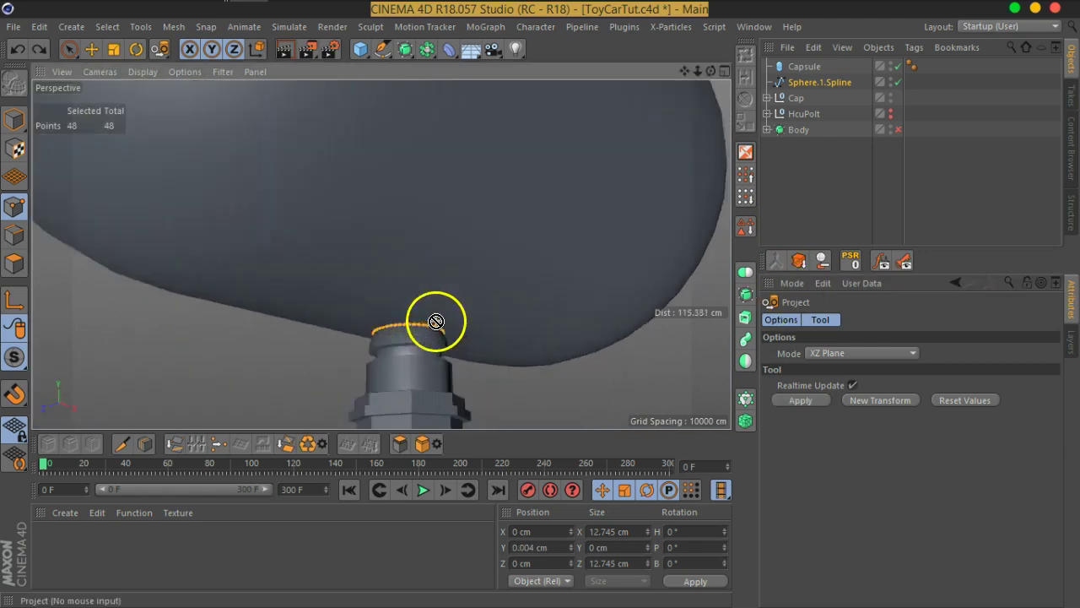
pyautogui.scroll(3, 436, 321)
pyautogui.scroll(2, 416, 341)
pyautogui.scroll(3, 506, 321)
pyautogui.keyDown('alt'); pyautogui.moveTo(458, 293); pyautogui.dragTo(572, 296); pyautogui.keyUp('alt')
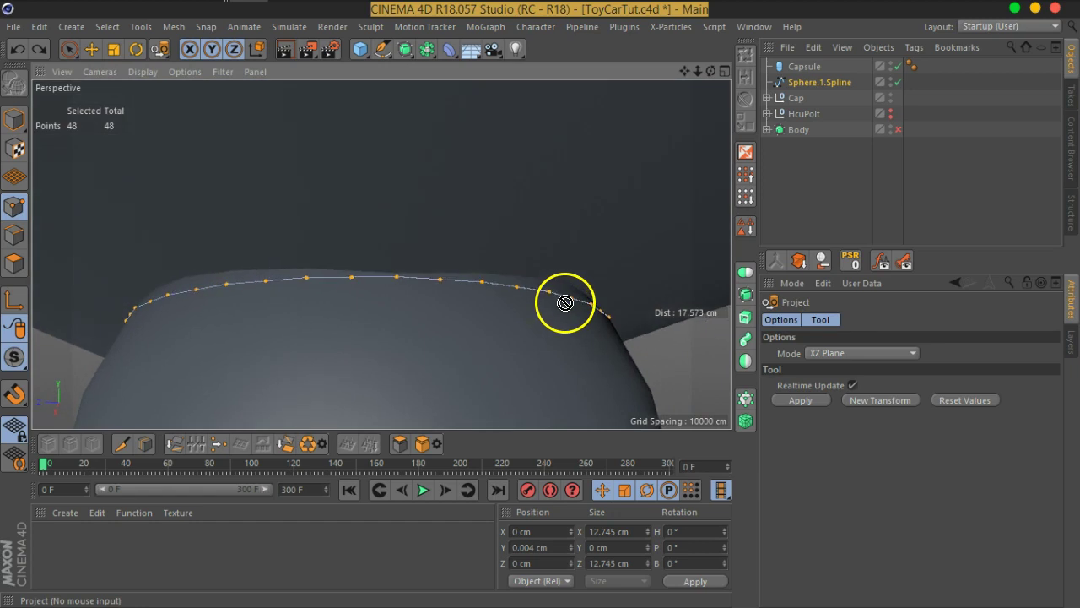
pyautogui.click(812, 83)
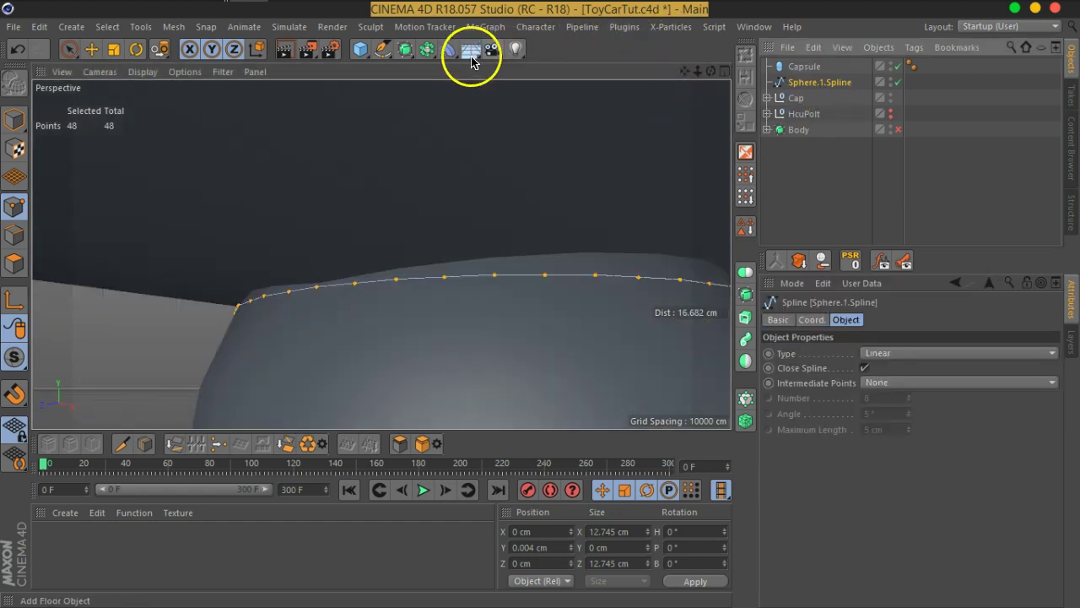
# - Add a Shrink Wrap deformer under Sphere.1.Spline
pyautogui.click(449, 52)
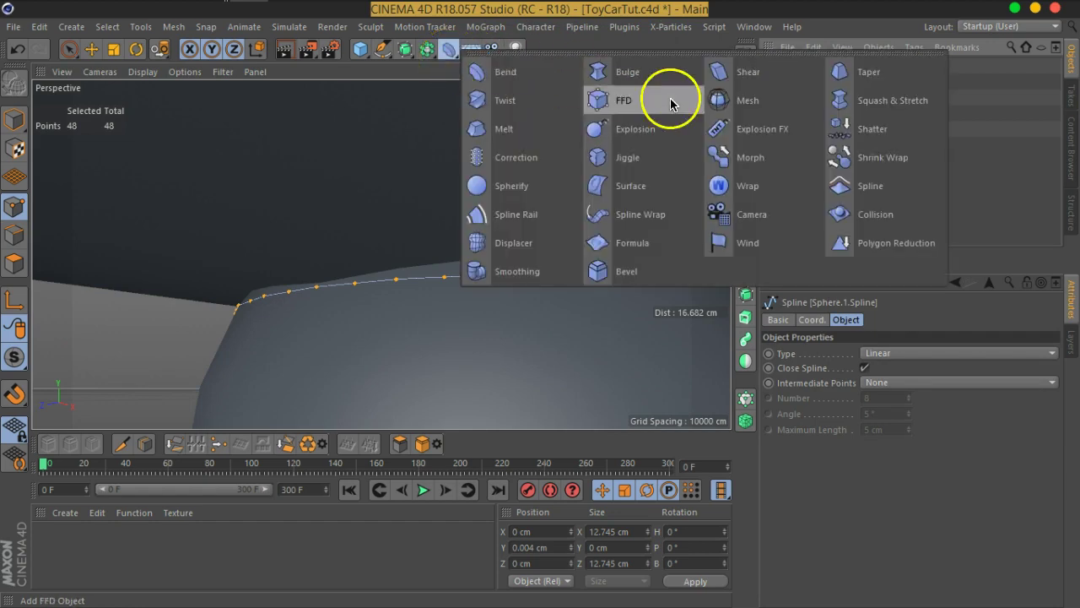
pyautogui.click(890, 161)
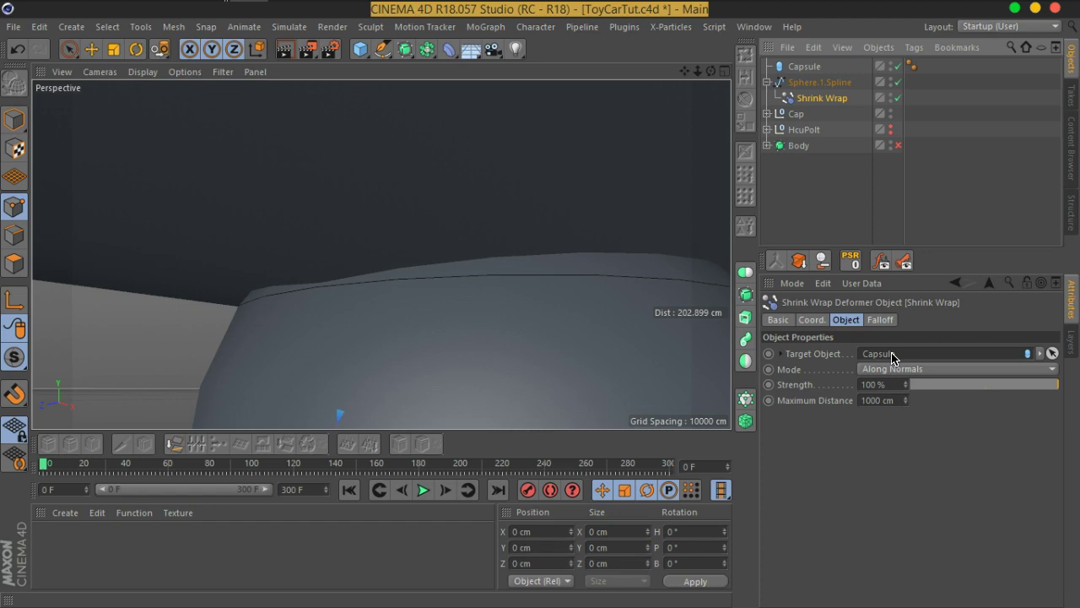
pyautogui.scroll(3, 441, 283)
pyautogui.scroll(2, 452, 287)
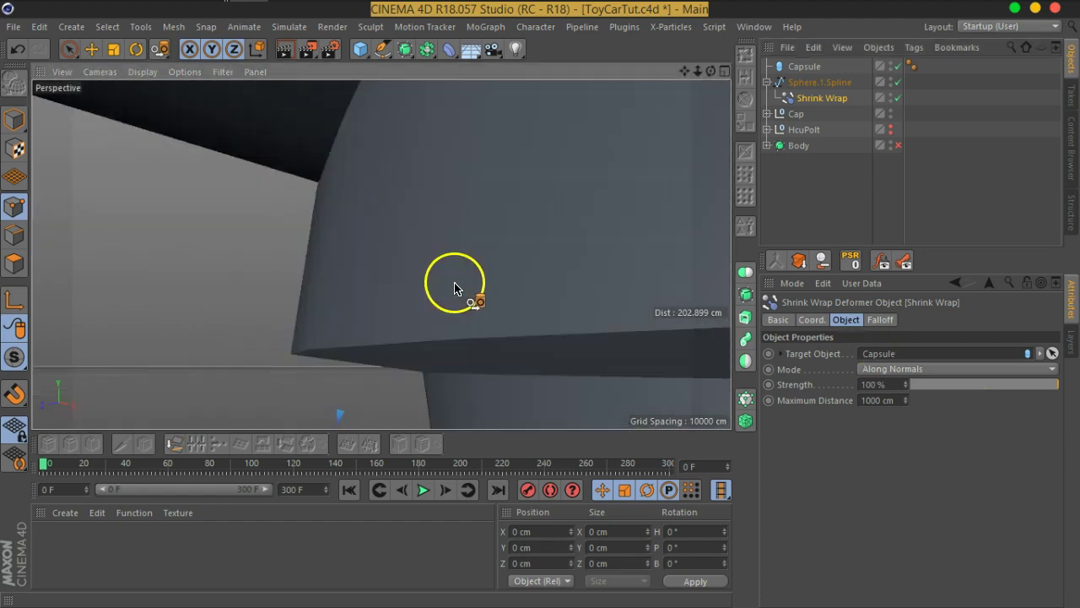
pyautogui.scroll(-3, 454, 289)
pyautogui.scroll(2, 546, 244)
pyautogui.scroll(2, 482, 290)
pyautogui.scroll(3, 465, 285)
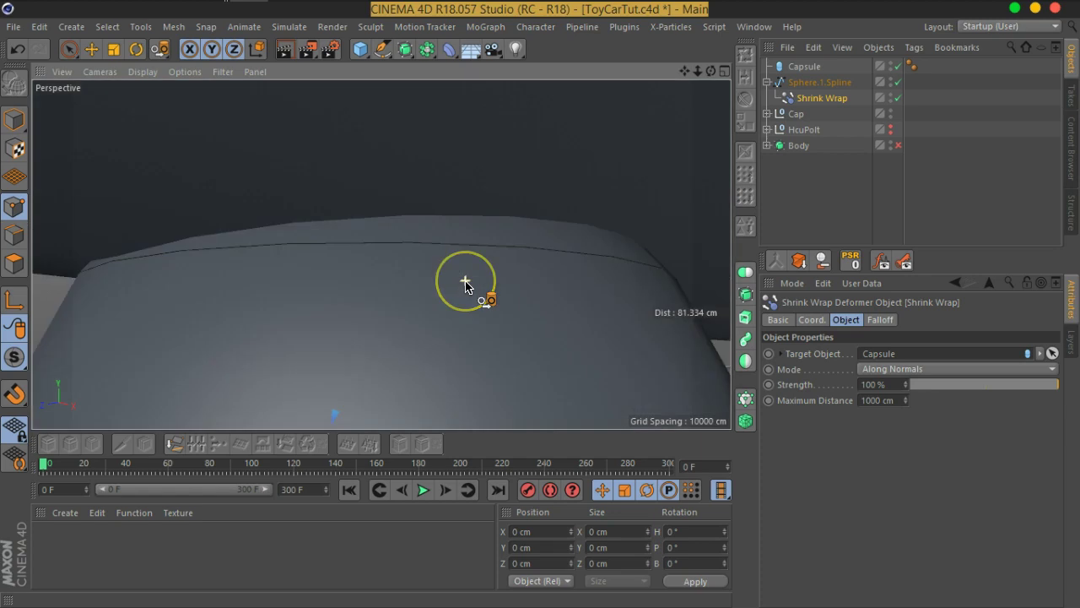
# - Move the Shrink Wrap deformer out of Sphere.1.Spline to the scene's top level
pyautogui.click(827, 82)
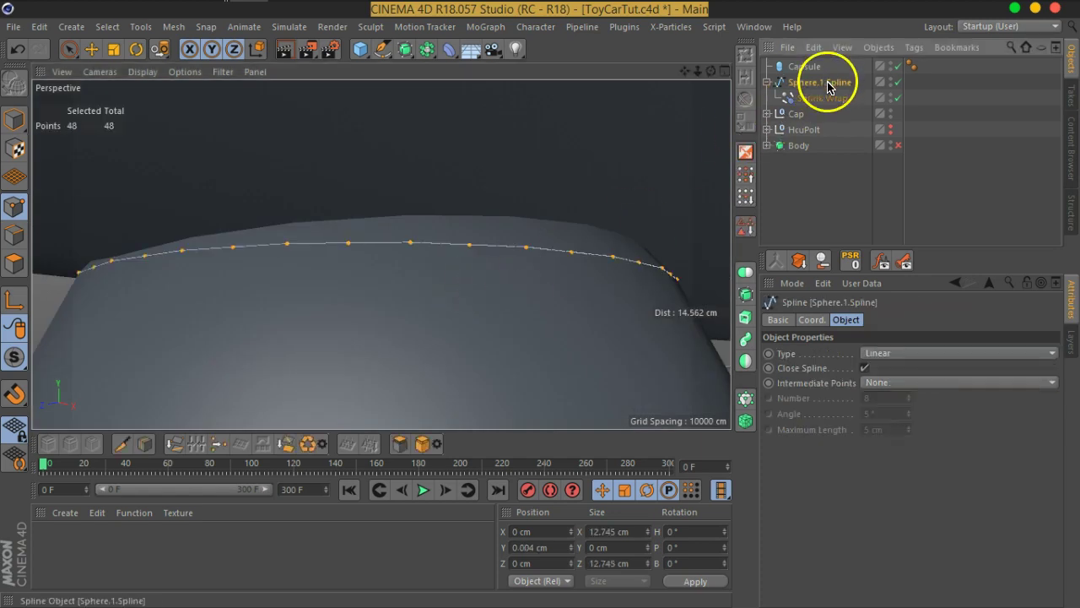
pyautogui.click(821, 99)
pyautogui.click(818, 84)
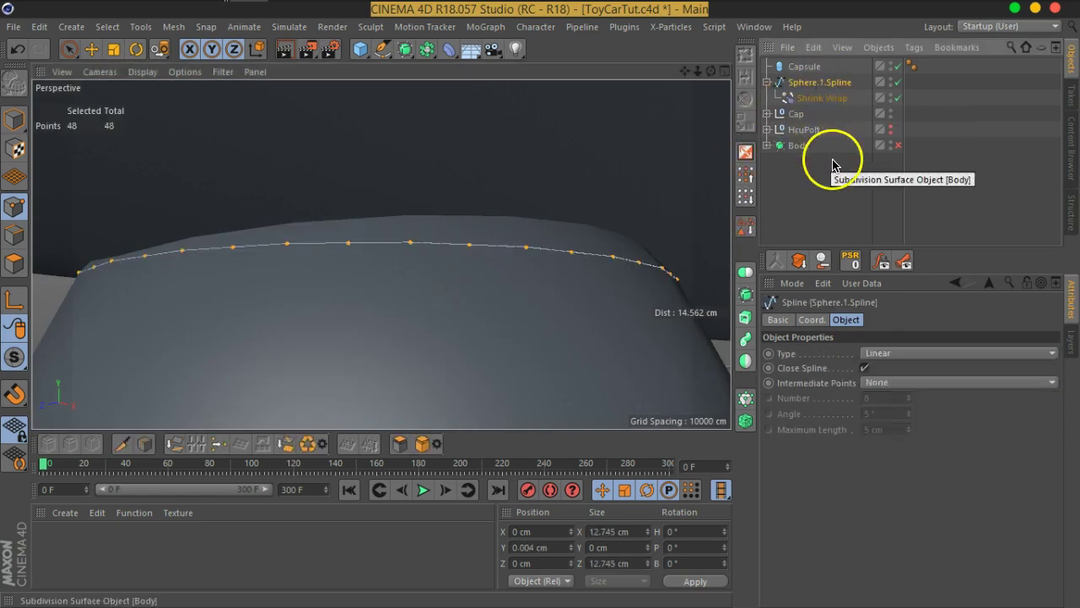
pyautogui.click(833, 104)
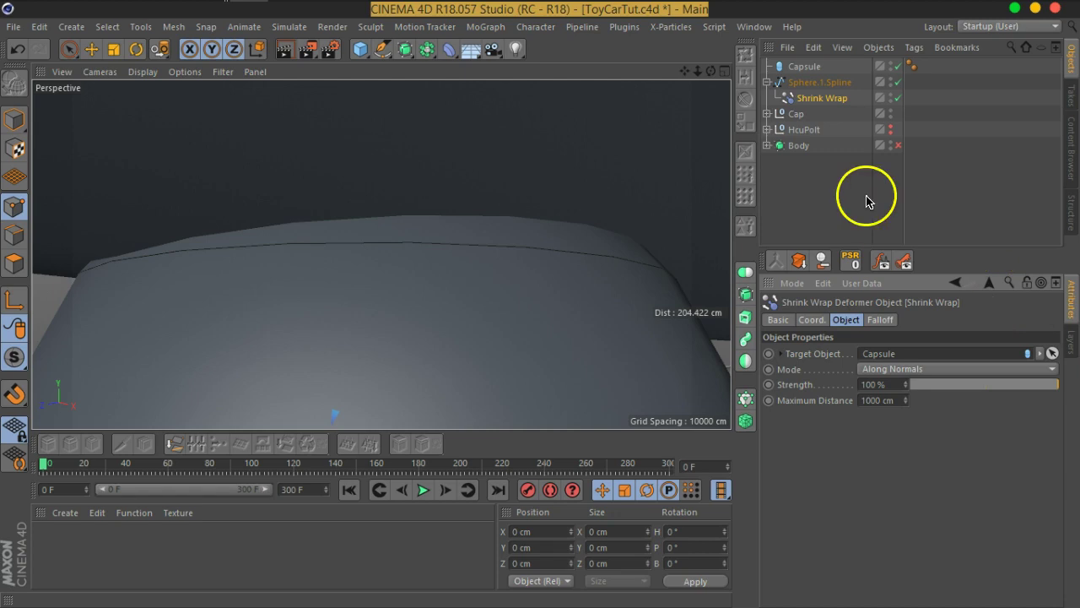
pyautogui.moveTo(813, 103); pyautogui.dragTo(812, 76)
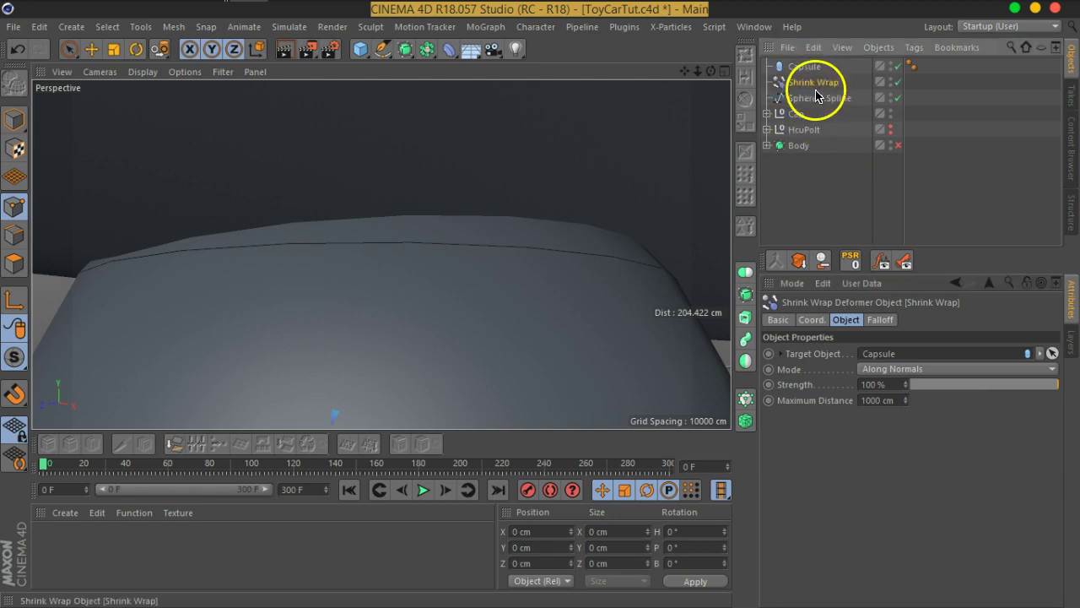
# - Make Sphere.1.Spline editable and bring up the Project command on it
pyautogui.click(810, 95)
pyautogui.press('c')
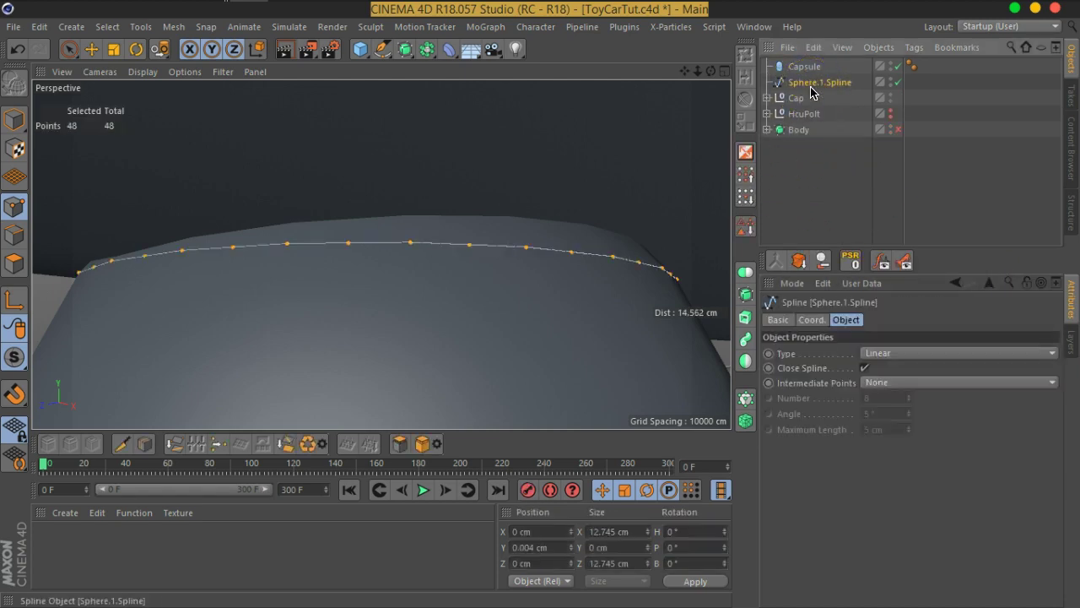
pyautogui.moveTo(463, 246)
pyautogui.keyDown('alt'); pyautogui.mouseDown()
pyautogui.moveTo(668, 250)
pyautogui.moveTo(506, 244)
pyautogui.mouseUp(); pyautogui.keyUp('alt')
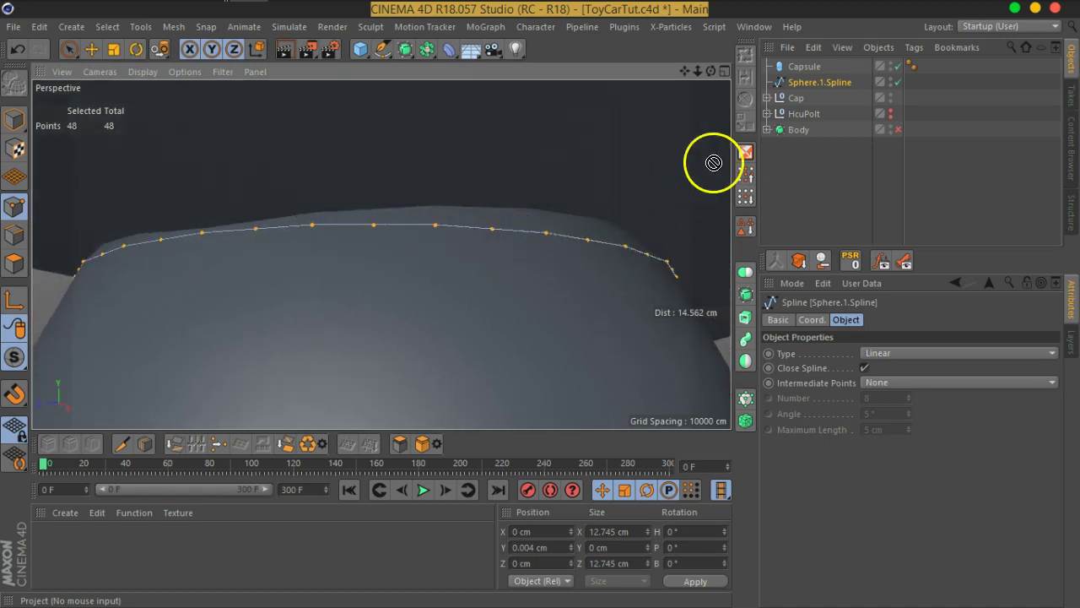
pyautogui.rightClick(547, 245)
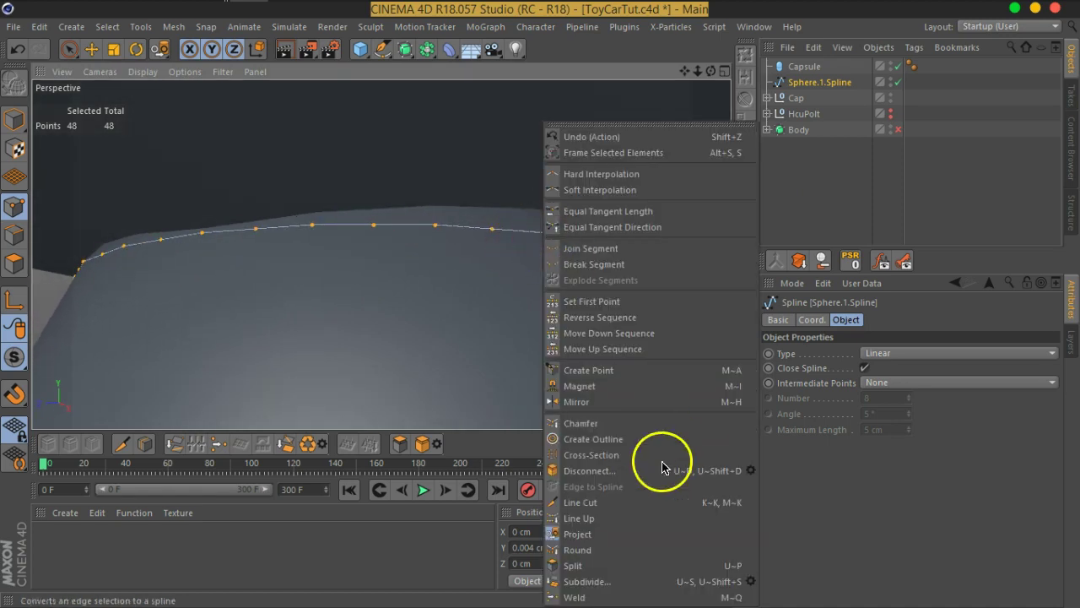
pyautogui.click(585, 535)
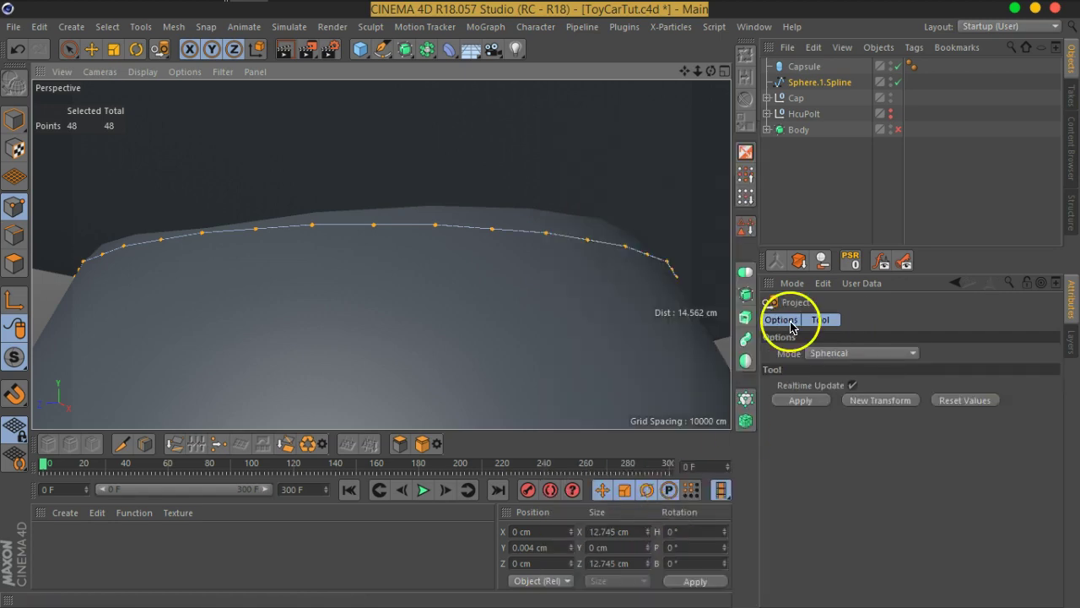
# - Apply a View-mode projection to the spline, then undo the distorted result
pyautogui.keyDown('alt'); pyautogui.moveTo(313, 247); pyautogui.dragTo(599, 255); pyautogui.keyUp('alt')
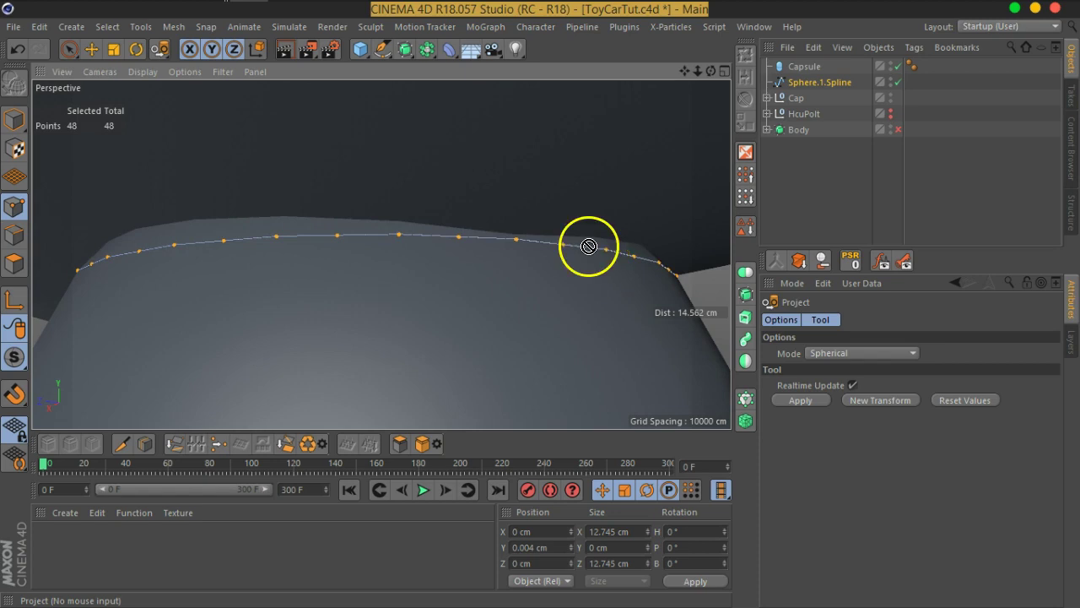
pyautogui.scroll(-5, 588, 245)
pyautogui.moveTo(591, 259)
pyautogui.keyDown('alt'); pyautogui.mouseDown()
pyautogui.moveTo(494, 253)
pyautogui.moveTo(509, 234)
pyautogui.moveTo(304, 233)
pyautogui.moveTo(271, 244)
pyautogui.mouseUp(); pyautogui.keyUp('alt')
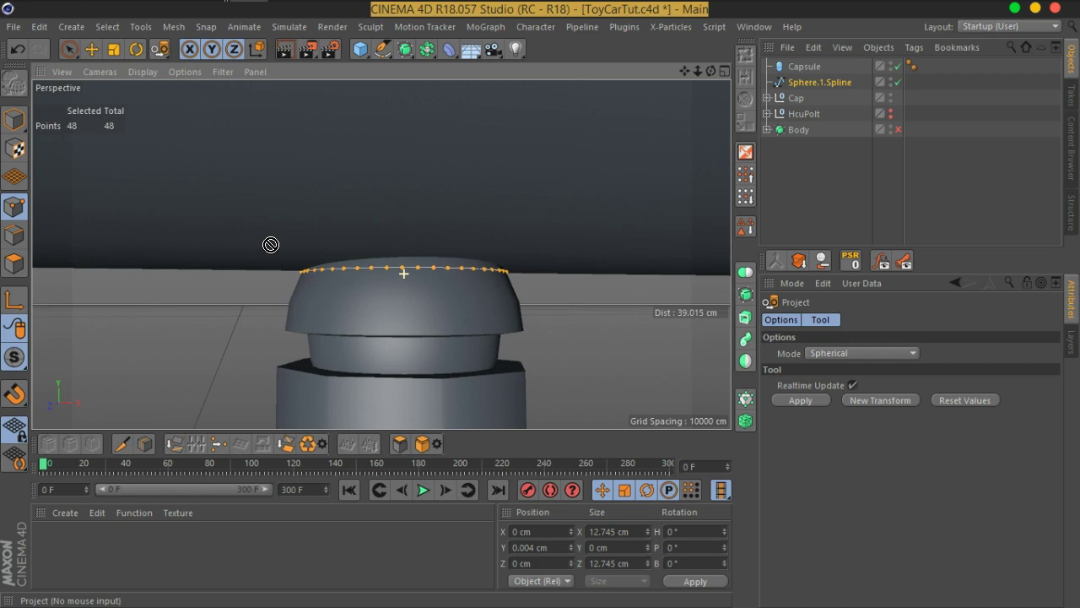
pyautogui.moveTo(271, 245)
pyautogui.keyDown('alt'); pyautogui.mouseDown()
pyautogui.moveTo(321, 145)
pyautogui.moveTo(432, 157)
pyautogui.mouseUp(); pyautogui.keyUp('alt')
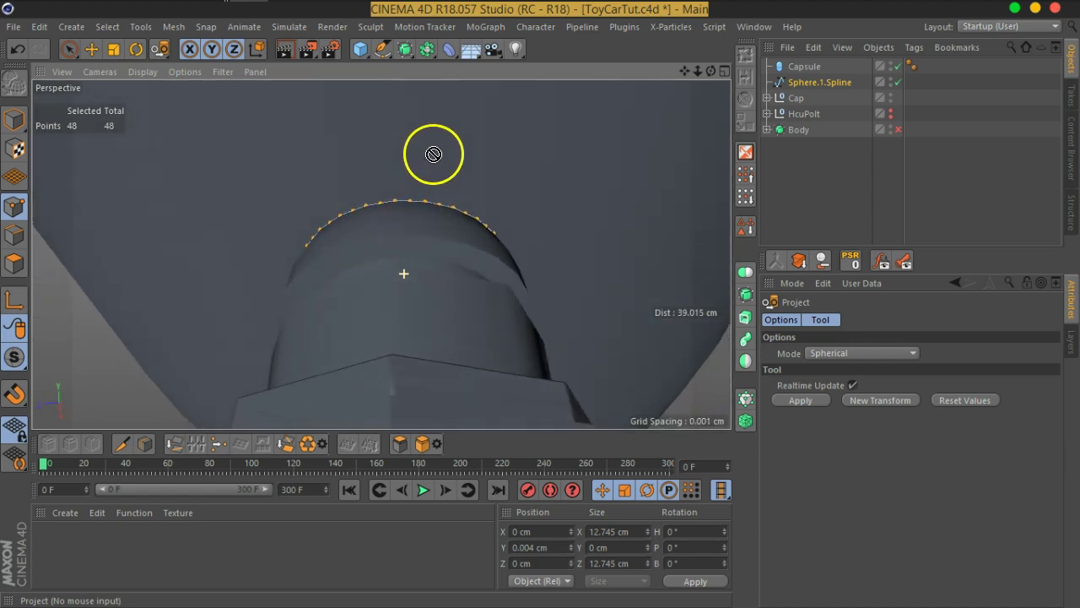
pyautogui.click(861, 353)
pyautogui.click(850, 371)
pyautogui.click(814, 402)
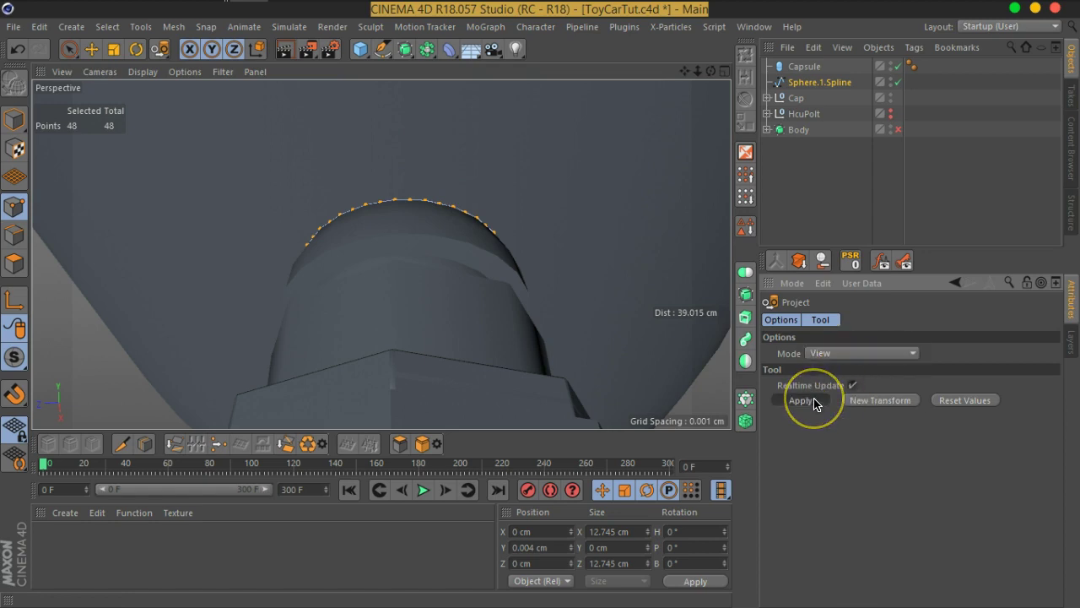
pyautogui.moveTo(521, 248)
pyautogui.keyDown('alt'); pyautogui.mouseDown()
pyautogui.moveTo(268, 293)
pyautogui.moveTo(356, 347)
pyautogui.mouseUp(); pyautogui.keyUp('alt')
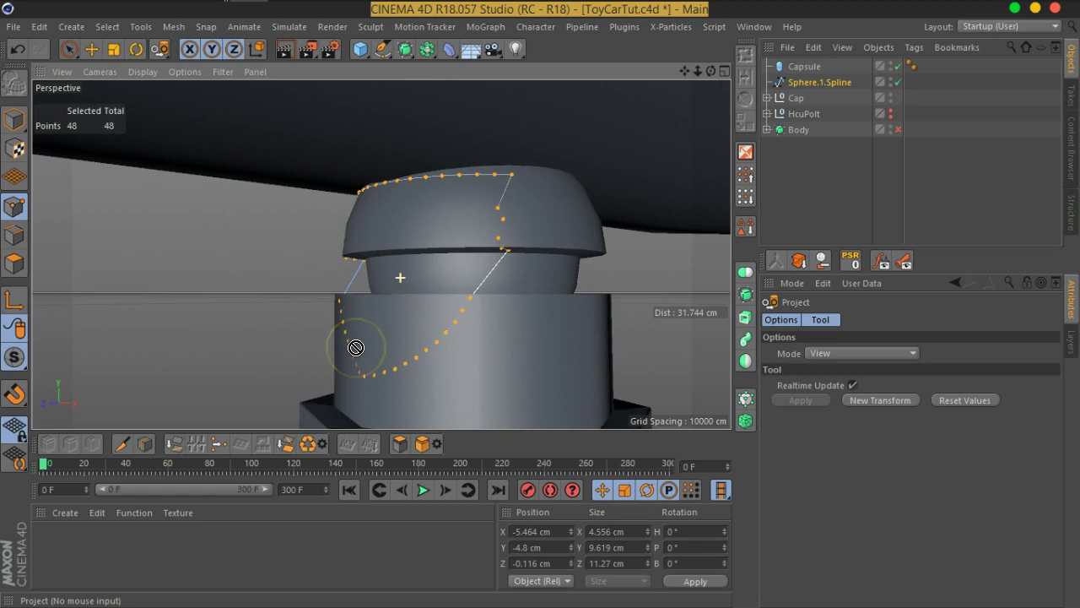
pyautogui.hotkey('ctrl', 'z')
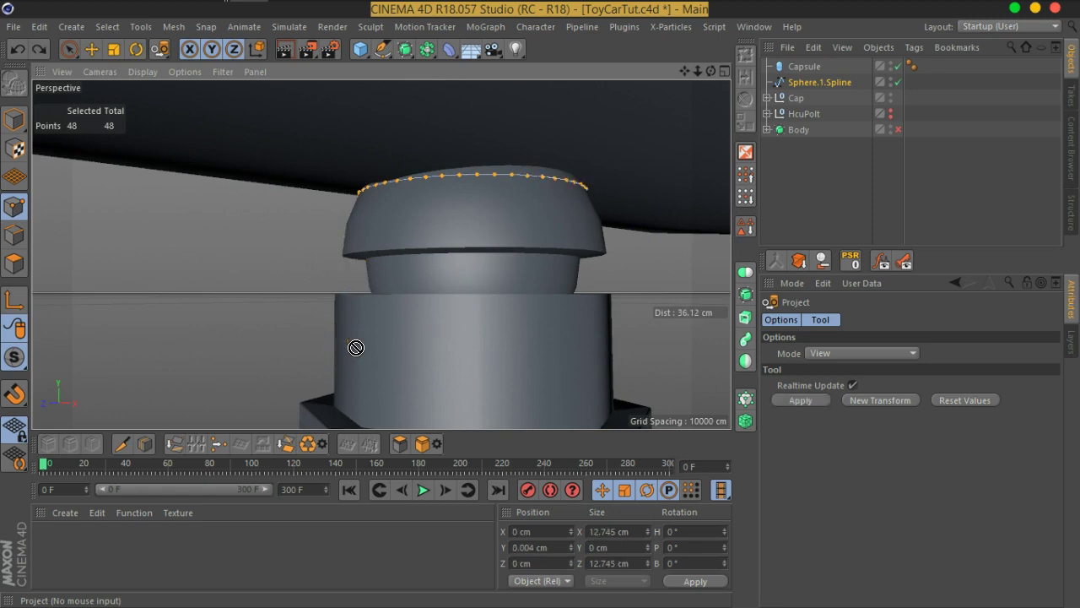
pyautogui.keyDown('alt'); pyautogui.moveTo(355, 347); pyautogui.dragTo(473, 316); pyautogui.keyUp('alt')
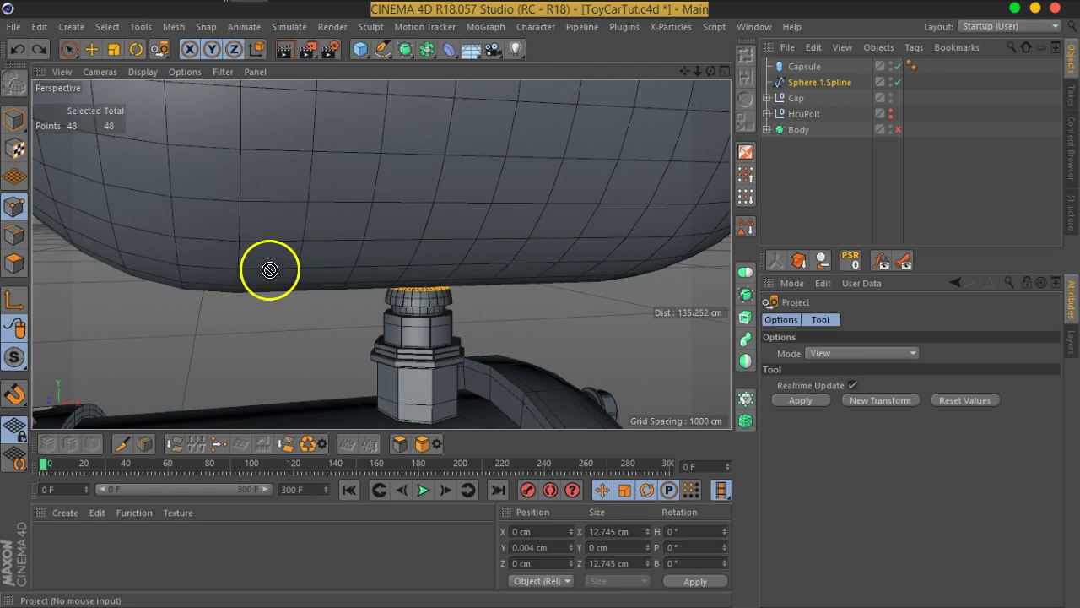
# - From the Top camera in Lines display, project the spline ring down onto the capsule
pyautogui.click(63, 74)
pyautogui.moveTo(99, 72)
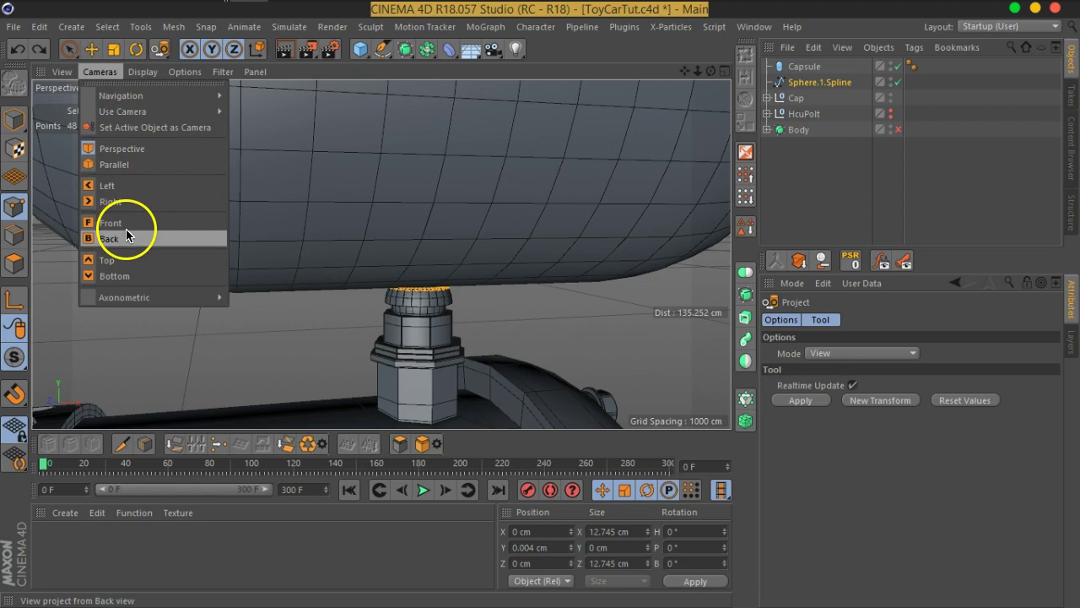
pyautogui.click(126, 258)
pyautogui.scroll(3, 422, 245)
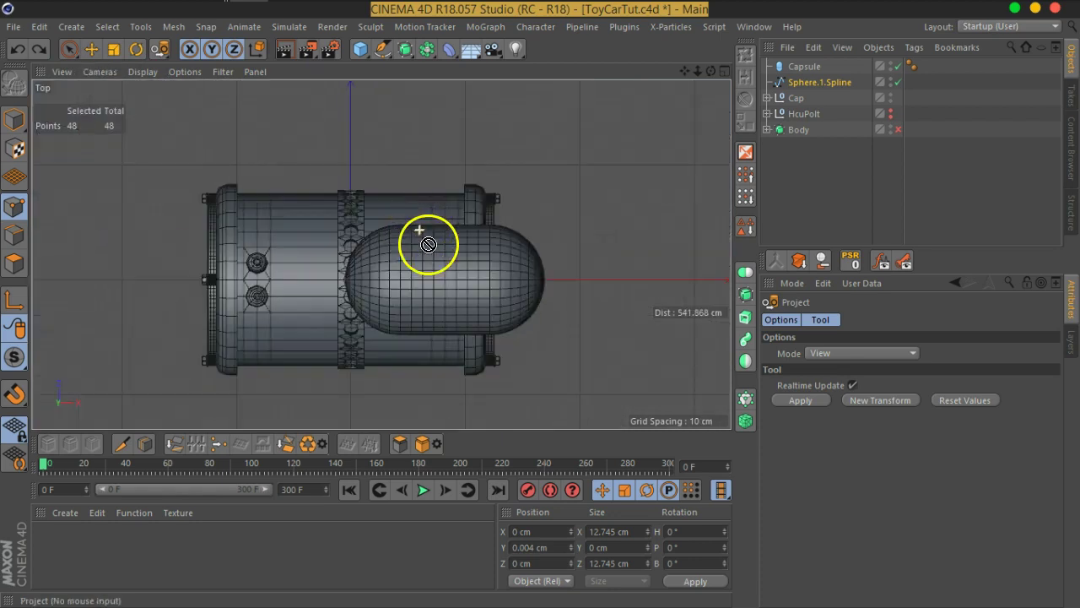
pyautogui.scroll(3, 430, 253)
pyautogui.scroll(1, 478, 309)
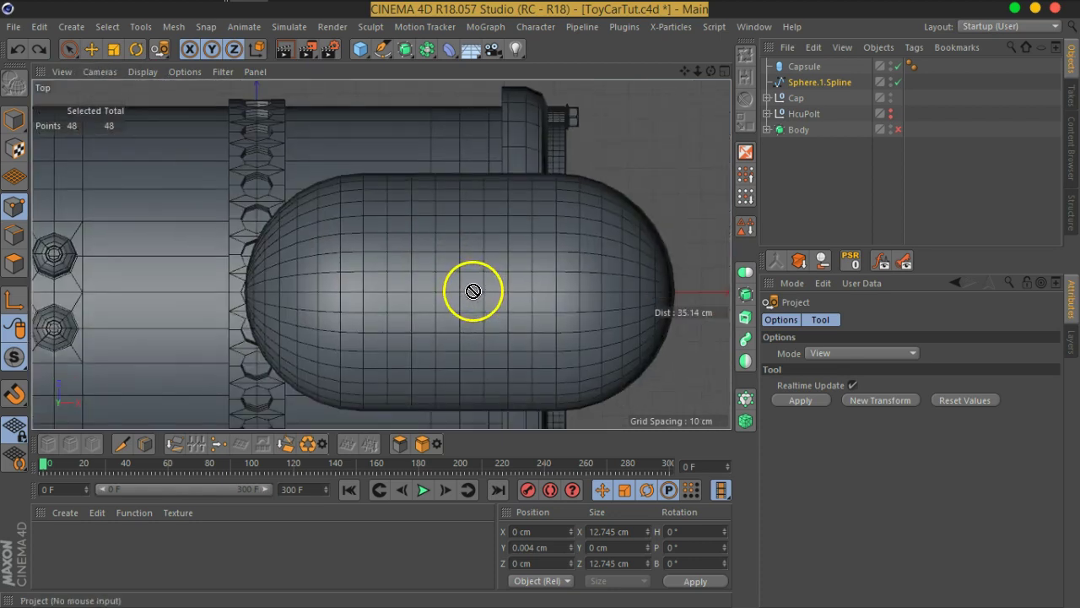
pyautogui.click(142, 72)
pyautogui.click(164, 206)
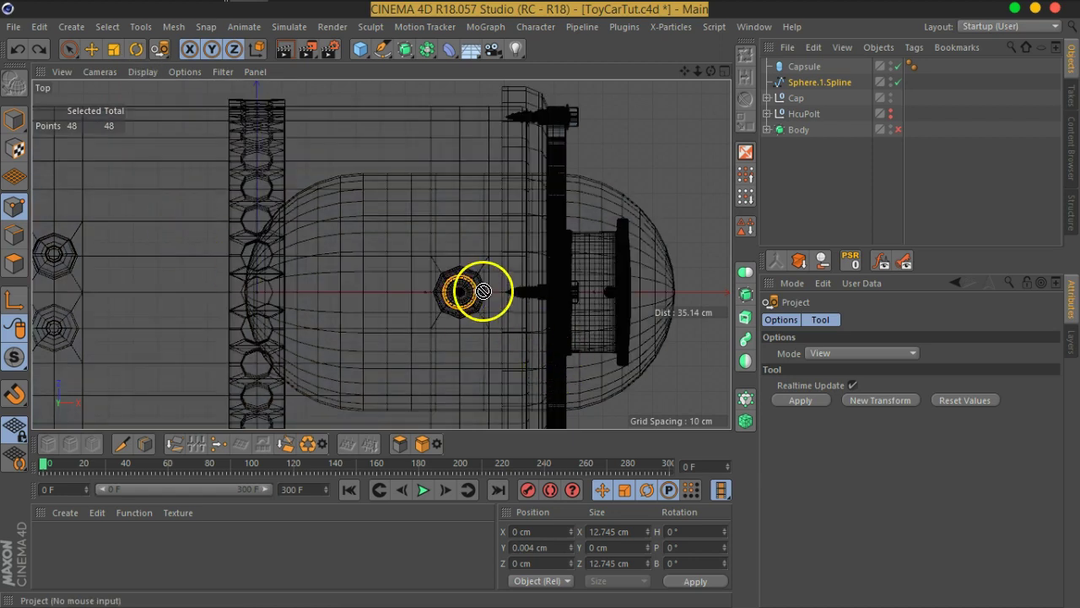
pyautogui.scroll(3, 460, 292)
pyautogui.scroll(3, 459, 292)
pyautogui.scroll(1, 458, 290)
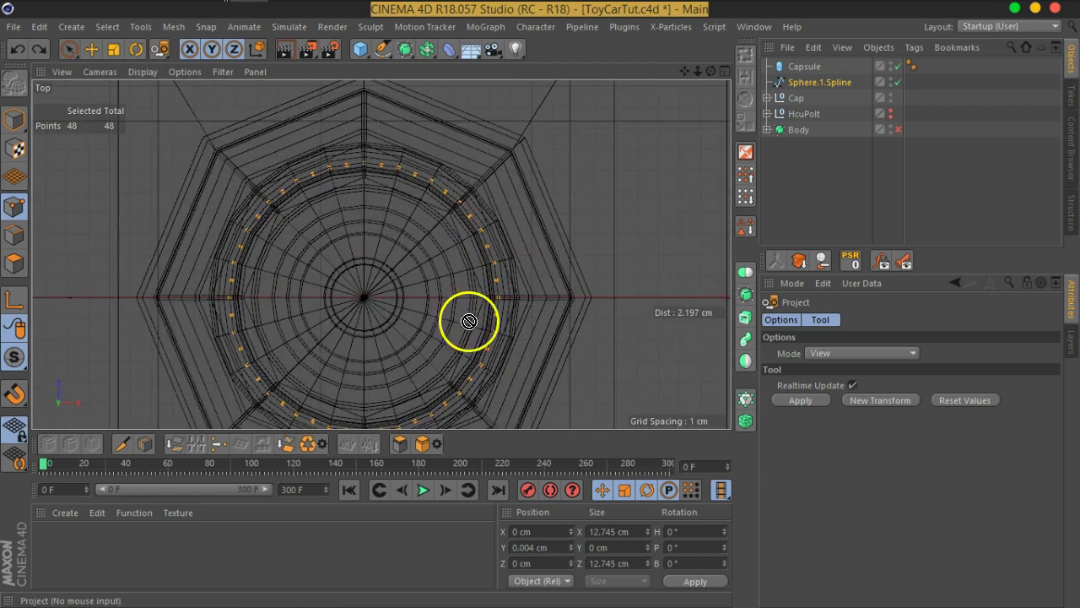
pyautogui.scroll(-2, 470, 319)
pyautogui.scroll(-1, 462, 305)
pyautogui.scroll(-1, 494, 338)
pyautogui.scroll(-2, 434, 301)
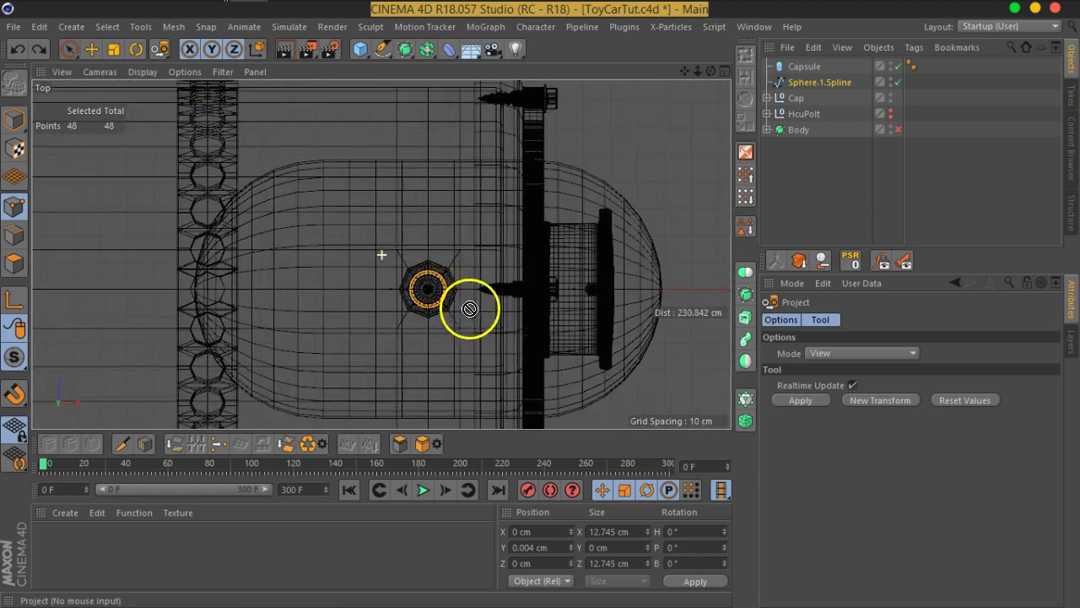
pyautogui.scroll(-1, 456, 300)
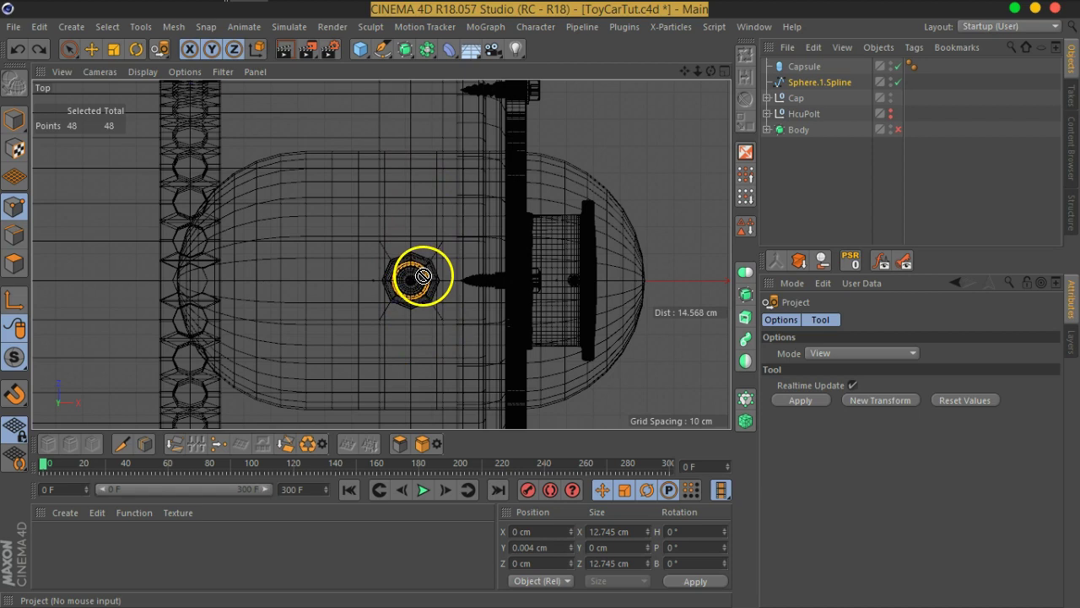
pyautogui.click(786, 403)
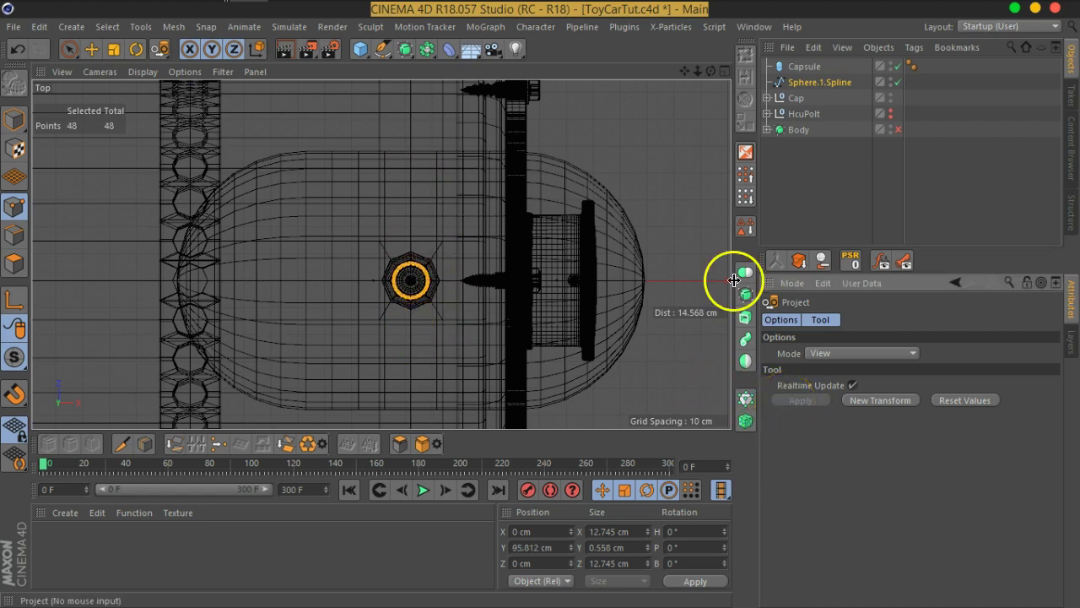
# - Return to the shaded Perspective view and nest Sphere.1.Spline under Capsule
pyautogui.click(101, 72)
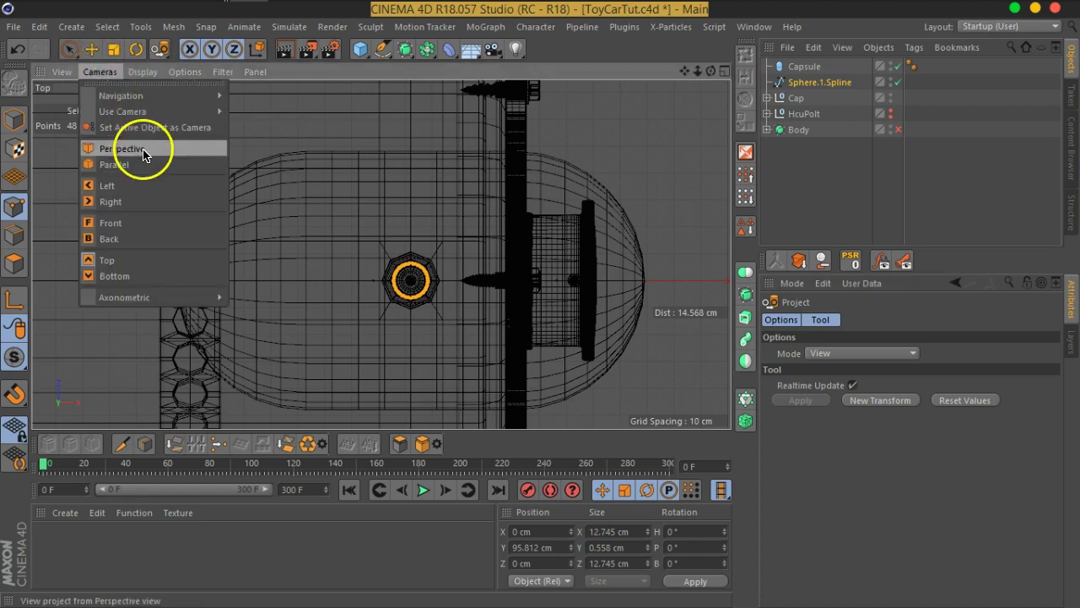
pyautogui.click(135, 150)
pyautogui.keyDown('alt'); pyautogui.moveTo(434, 116); pyautogui.dragTo(260, 189); pyautogui.keyUp('alt')
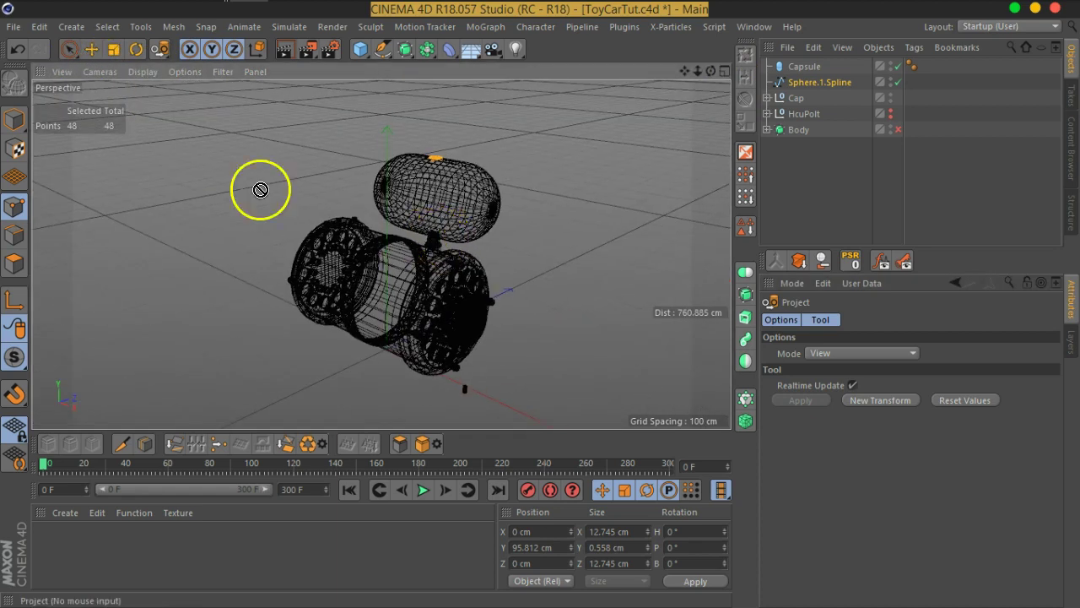
pyautogui.click(143, 72)
pyautogui.press('Escape')
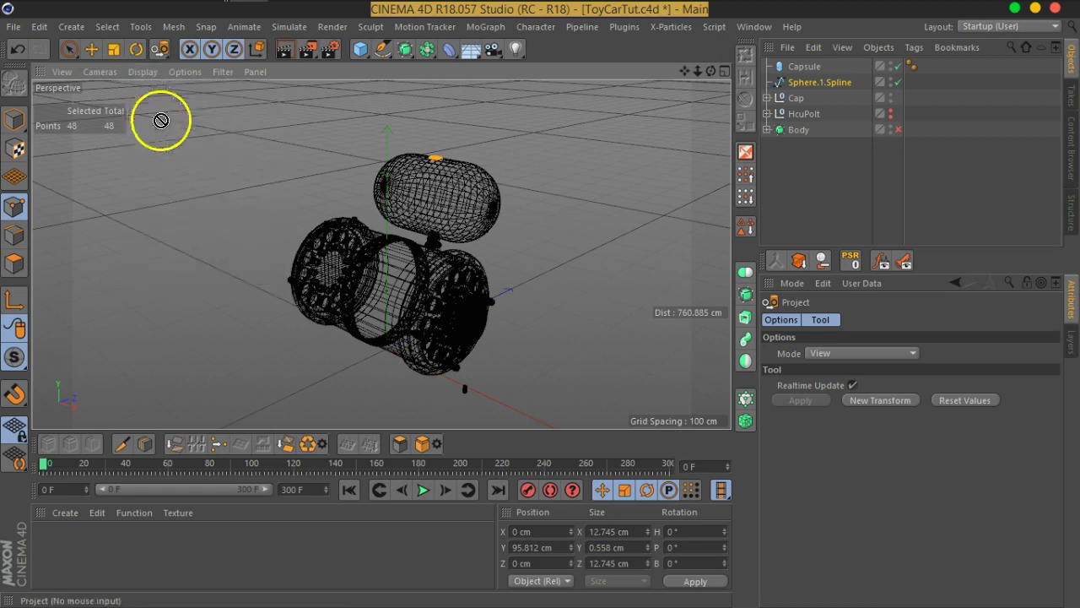
pyautogui.moveTo(518, 285)
pyautogui.keyDown('alt'); pyautogui.mouseDown()
pyautogui.moveTo(557, 224)
pyautogui.moveTo(494, 164)
pyautogui.moveTo(447, 155)
pyautogui.moveTo(422, 224)
pyautogui.moveTo(386, 211)
pyautogui.moveTo(420, 147)
pyautogui.moveTo(429, 152)
pyautogui.moveTo(475, 95)
pyautogui.moveTo(405, 241)
pyautogui.moveTo(412, 180)
pyautogui.mouseUp(); pyautogui.keyUp('alt')
pyautogui.scroll(5, 447, 155)
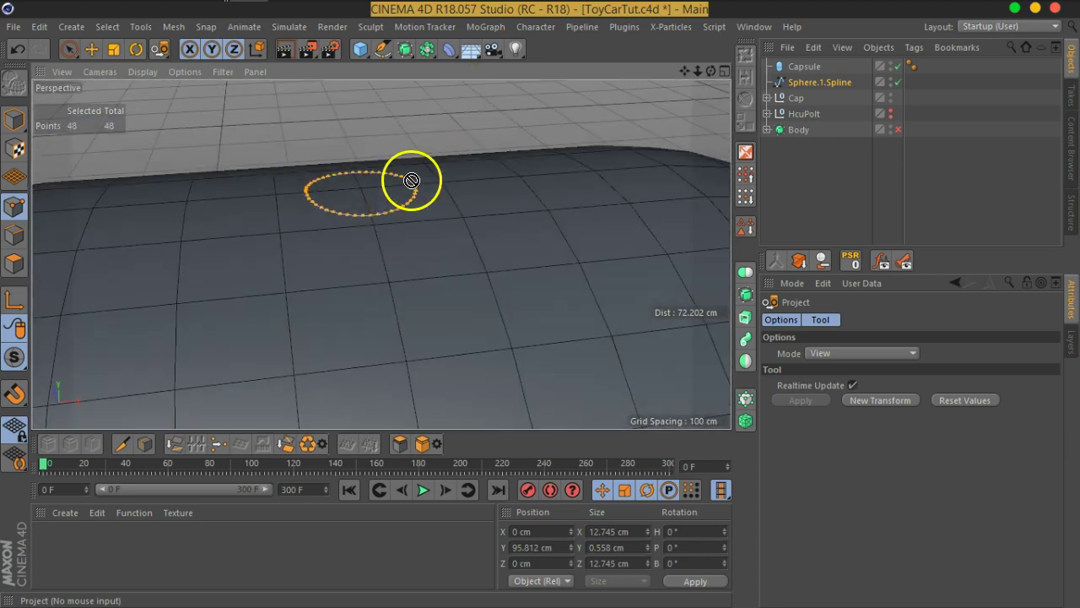
pyautogui.scroll(2, 412, 180)
pyautogui.moveTo(827, 82); pyautogui.dragTo(804, 70)
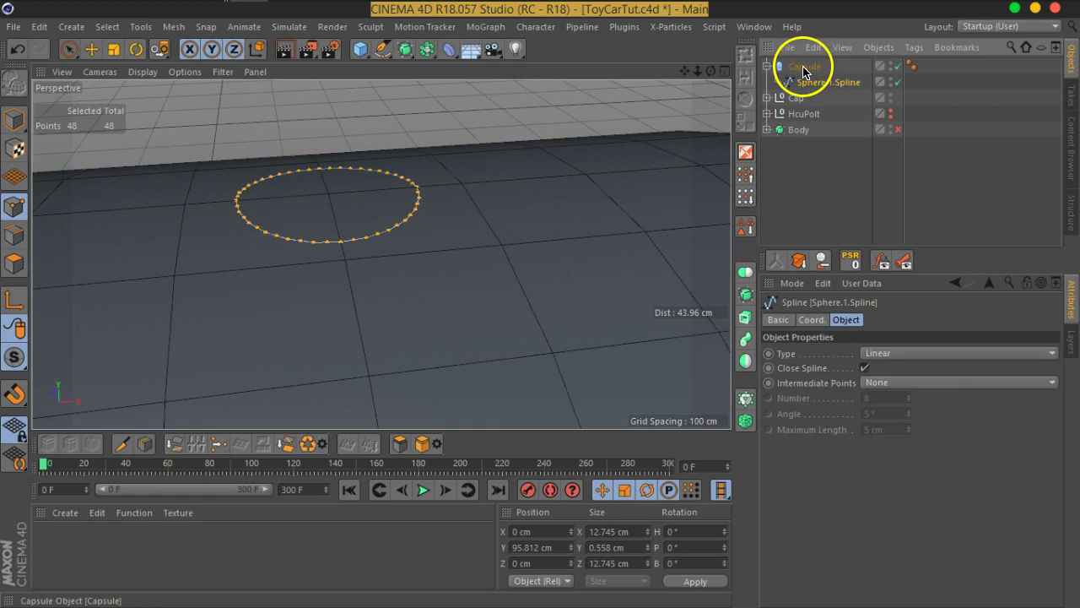
# - Rotate the Capsule 180° on its B axis
pyautogui.click(803, 68)
pyautogui.scroll(-5, 633, 241)
pyautogui.moveTo(632, 242)
pyautogui.keyDown('alt'); pyautogui.mouseDown()
pyautogui.moveTo(373, 217)
pyautogui.moveTo(410, 241)
pyautogui.mouseUp(); pyautogui.keyUp('alt')
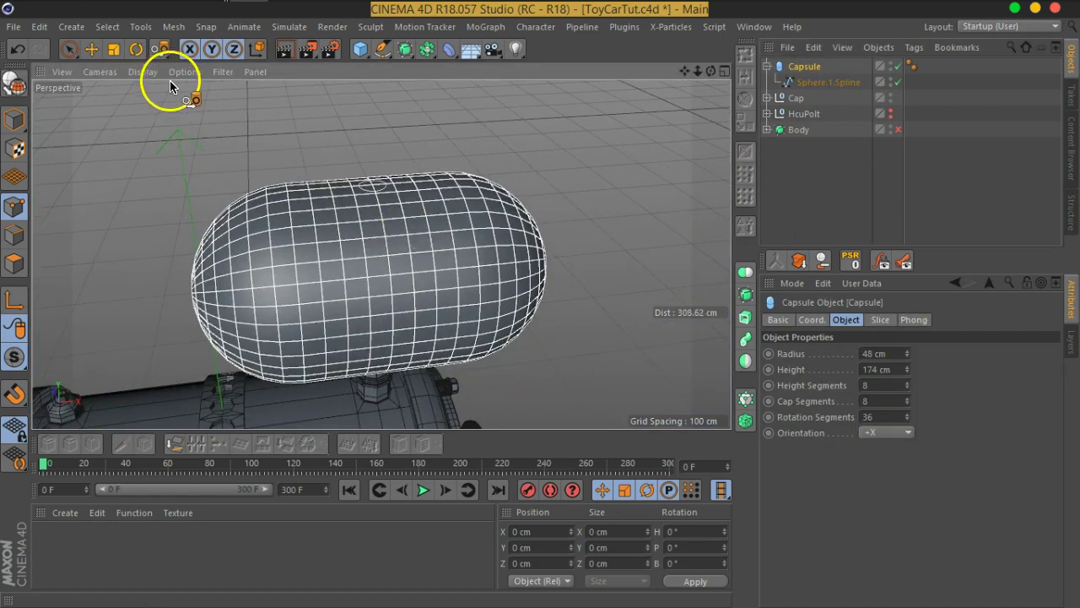
pyautogui.click(136, 49)
pyautogui.click(14, 119)
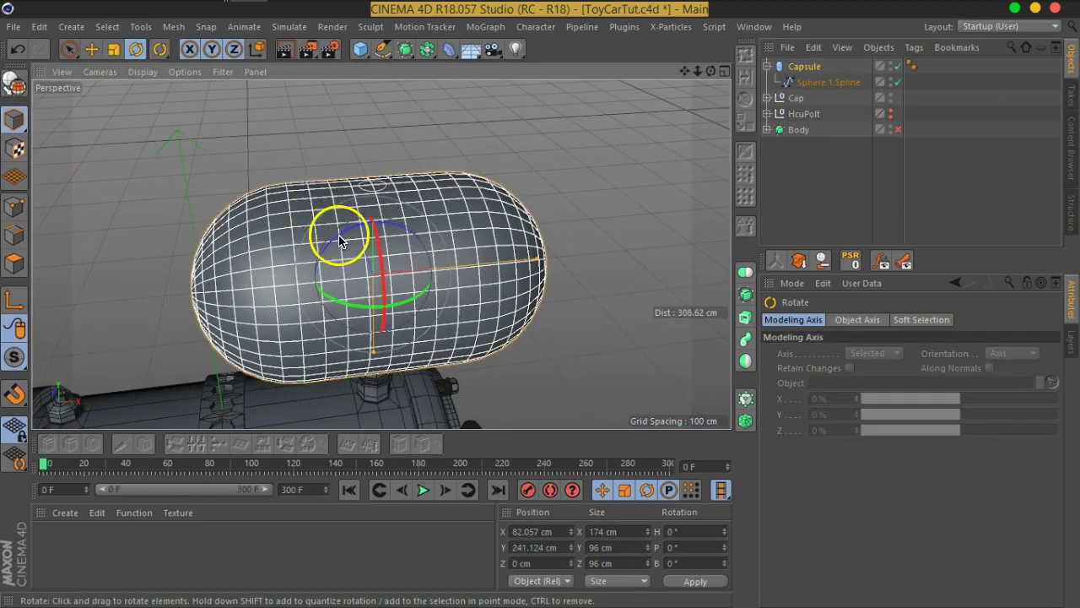
pyautogui.moveTo(339, 241)
pyautogui.mouseDown()
pyautogui.moveTo(524, 243)
pyautogui.moveTo(446, 364)
pyautogui.moveTo(484, 270)
pyautogui.moveTo(433, 357)
pyautogui.moveTo(390, 350)
pyautogui.moveTo(478, 329)
pyautogui.mouseUp()
pyautogui.scroll(3, 385, 374)
pyautogui.scroll(3, 384, 377)
# - Move Sphere.1.Spline out of Capsule back to the top level
pyautogui.moveTo(806, 82); pyautogui.dragTo(796, 53)
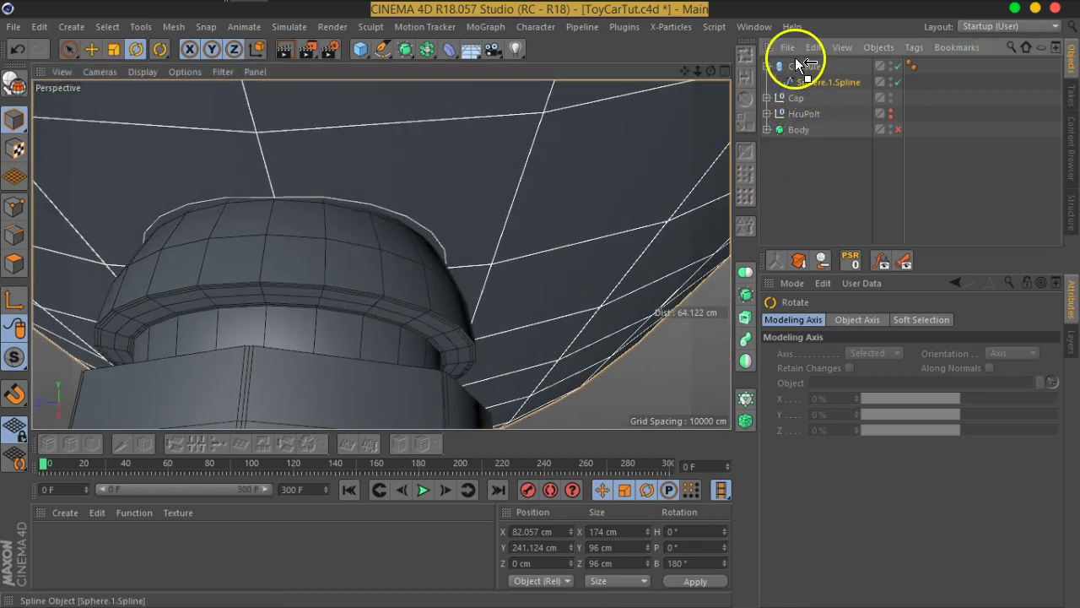
pyautogui.moveTo(386, 260)
pyautogui.keyDown('alt'); pyautogui.mouseDown()
pyautogui.moveTo(296, 254)
pyautogui.moveTo(385, 290)
pyautogui.moveTo(416, 235)
pyautogui.mouseUp(); pyautogui.keyUp('alt')
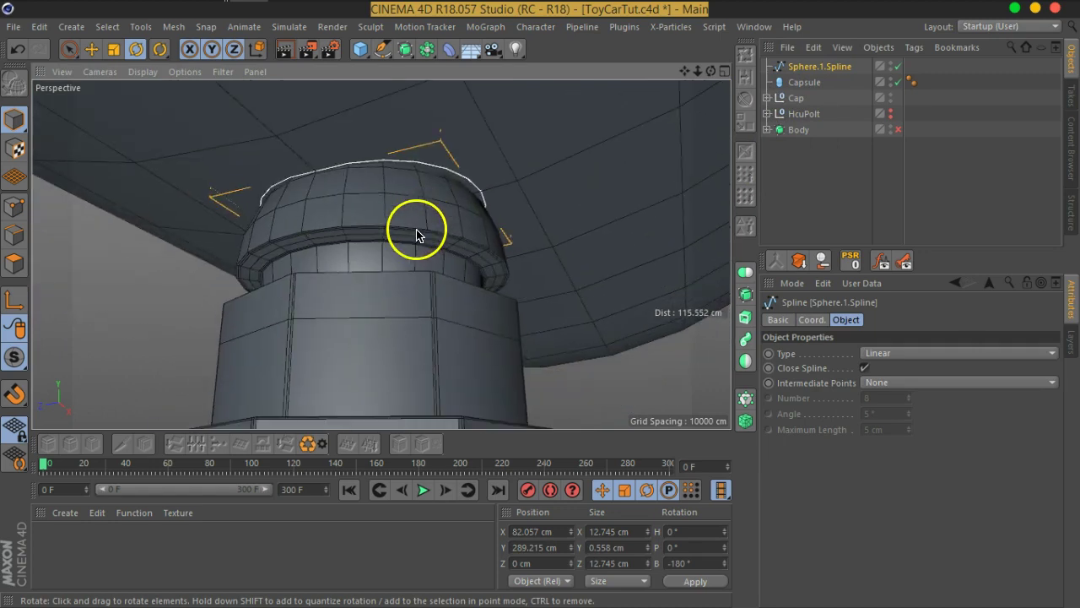
pyautogui.scroll(2, 426, 152)
pyautogui.scroll(3, 421, 159)
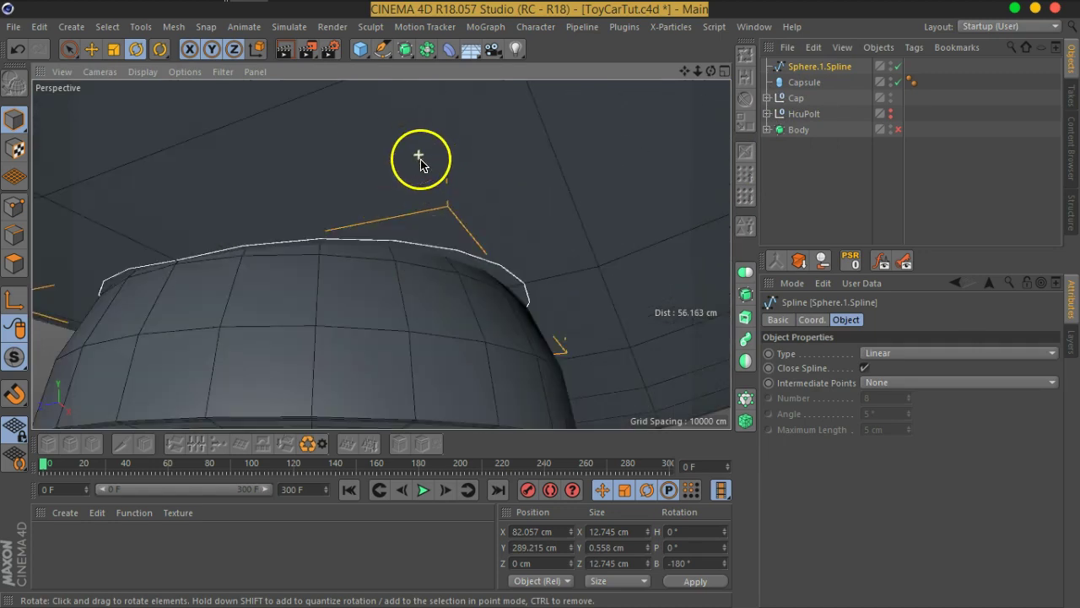
# - Add a new Sphere to the scene and set its radius to 2 cm
pyautogui.moveTo(362, 52); pyautogui.dragTo(700, 96)
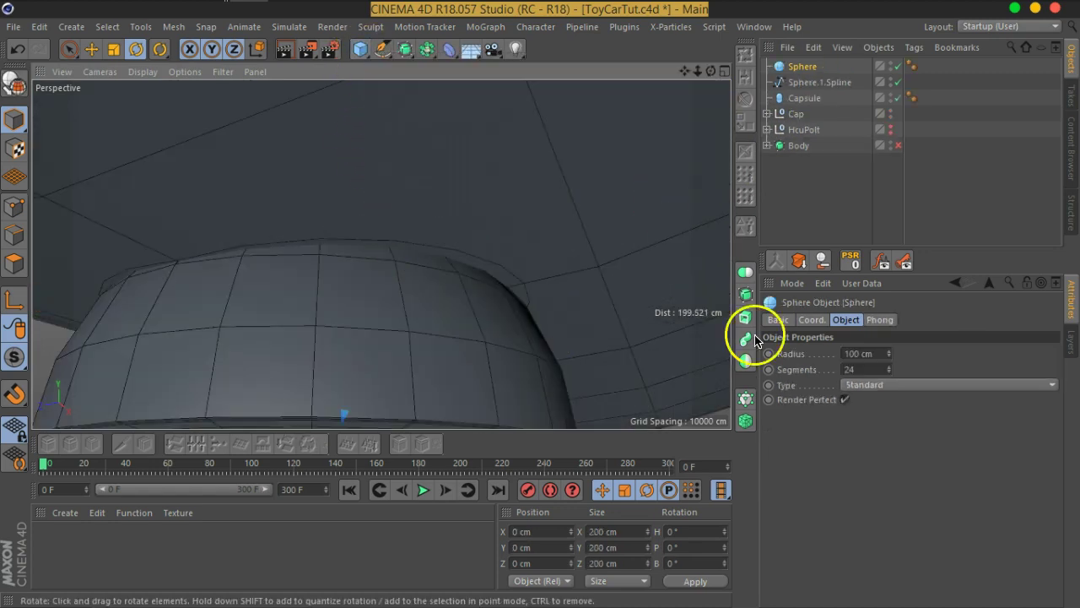
pyautogui.doubleClick(877, 353)
pyautogui.write('2')
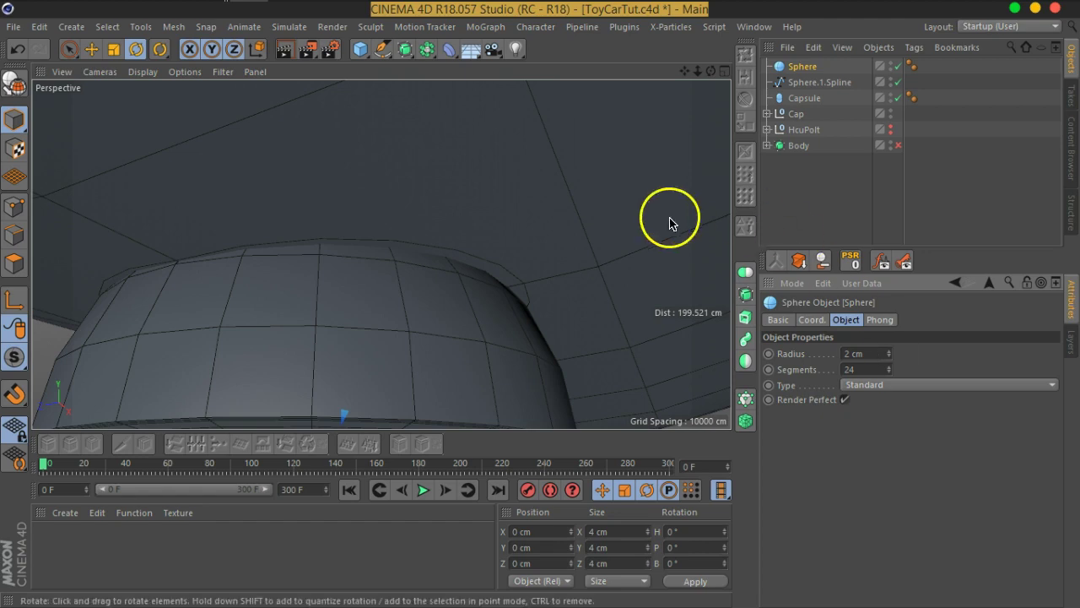
pyautogui.click(487, 27)
# - Add a Cloner in Object mode, parent the Sphere under it, and use Sphere.1.Spline as its object
pyautogui.click(511, 199)
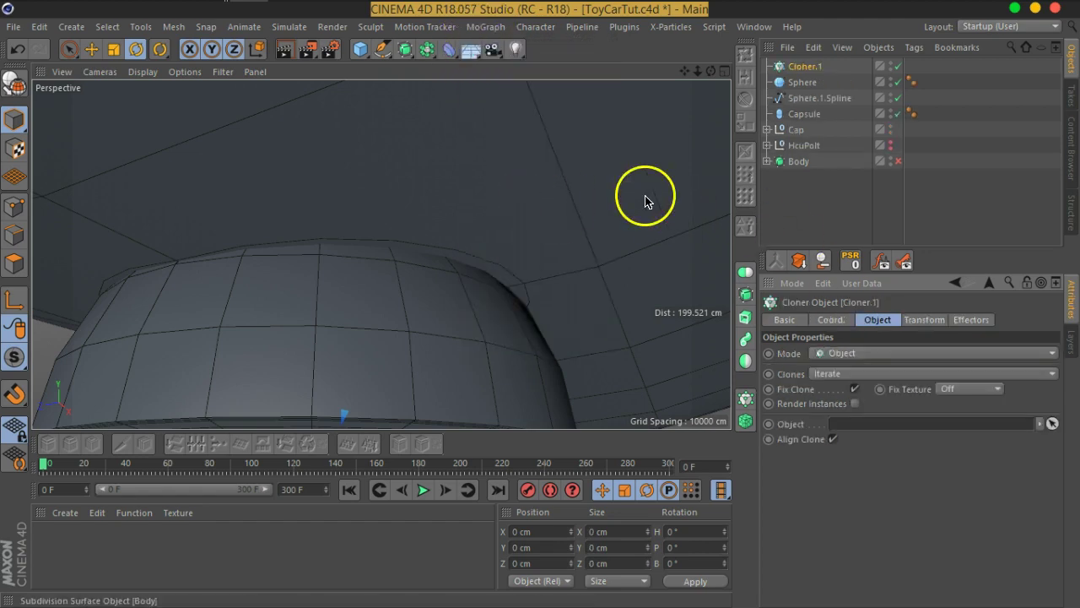
pyautogui.moveTo(803, 88); pyautogui.dragTo(802, 68)
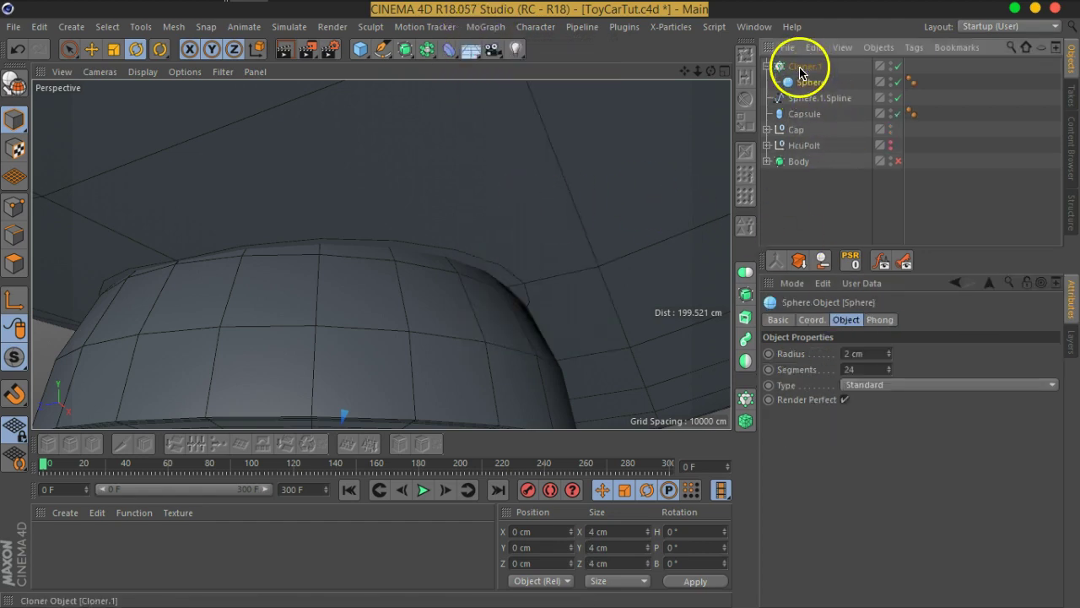
pyautogui.click(848, 359)
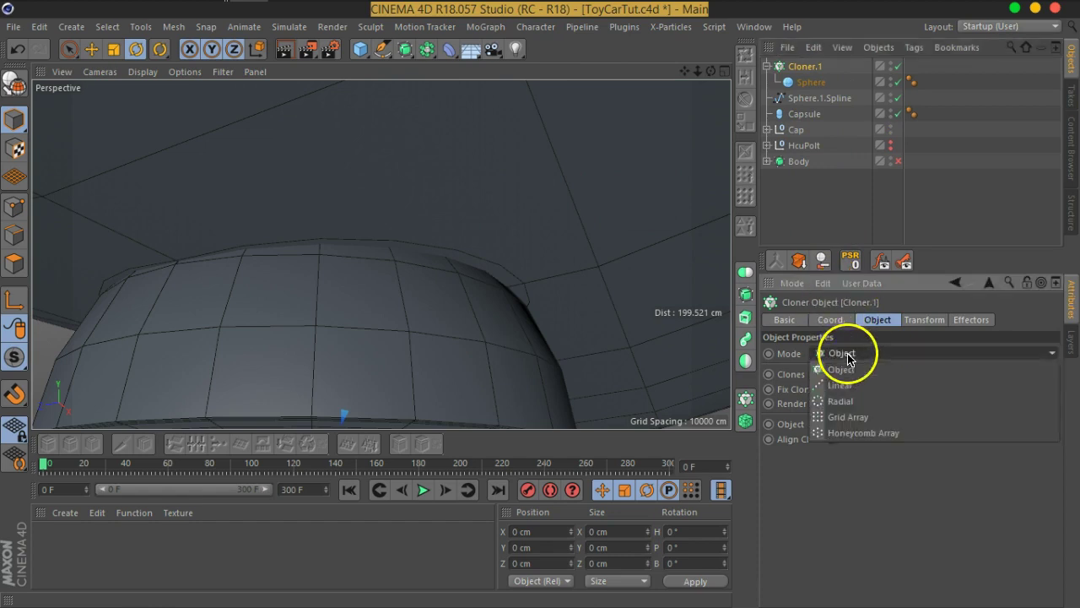
pyautogui.click(848, 359)
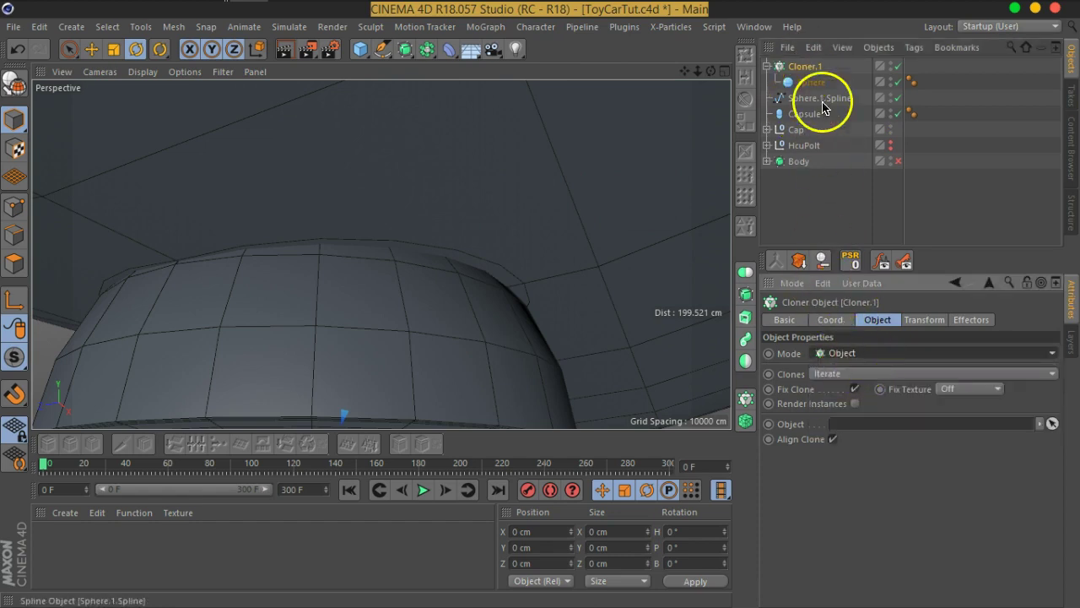
pyautogui.moveTo(803, 108); pyautogui.dragTo(902, 259)
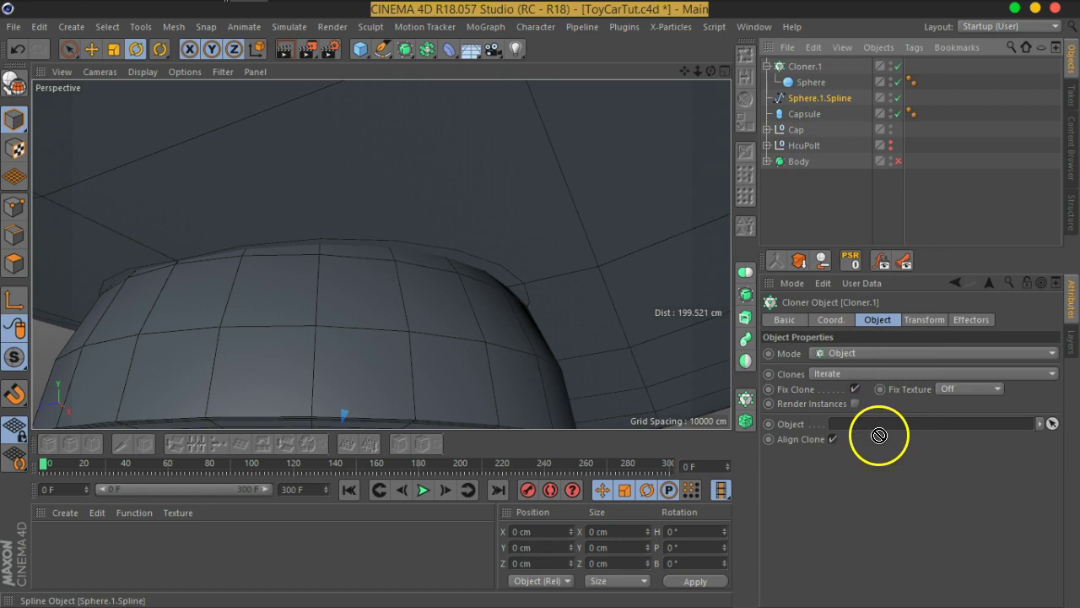
pyautogui.moveTo(878, 435); pyautogui.dragTo(869, 427)
# - Shrink the cloned Sphere to a 0.5 cm radius and set its segments to 8
pyautogui.click(808, 82)
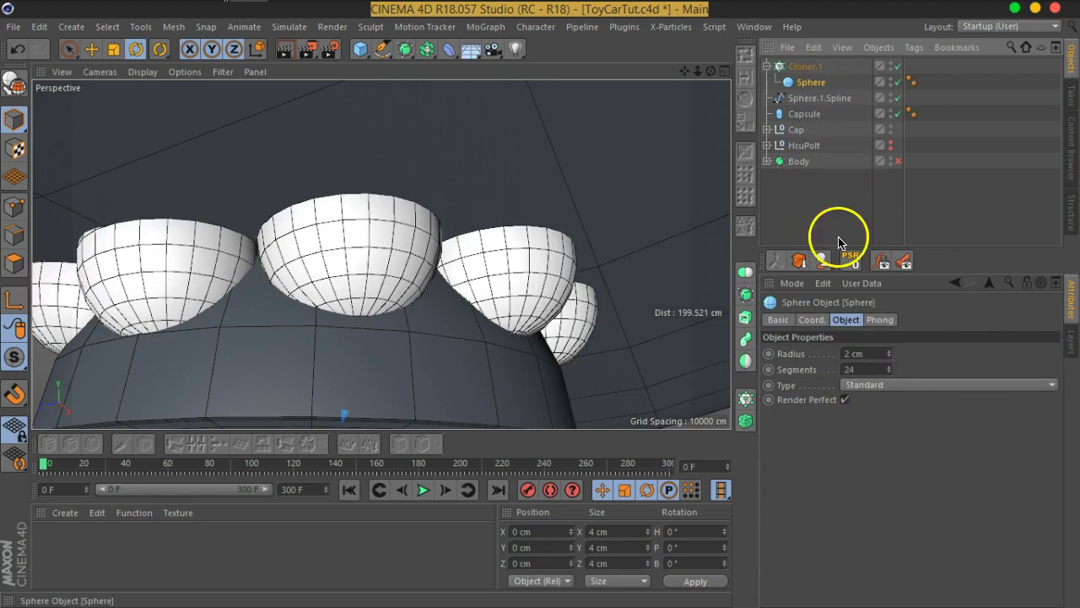
pyautogui.doubleClick(872, 353)
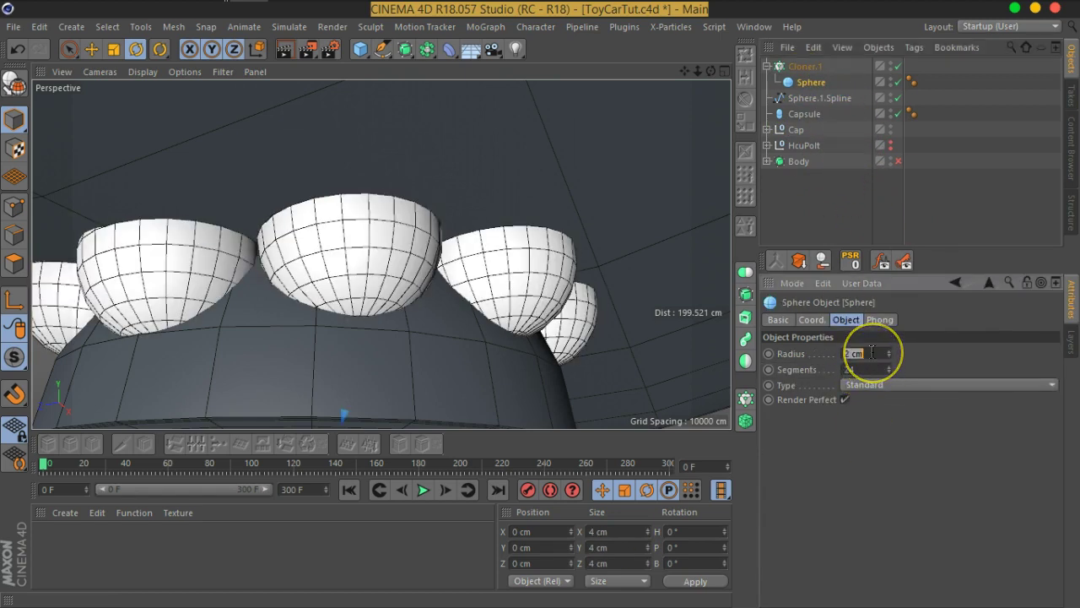
pyautogui.write('1')
pyautogui.press('Return')
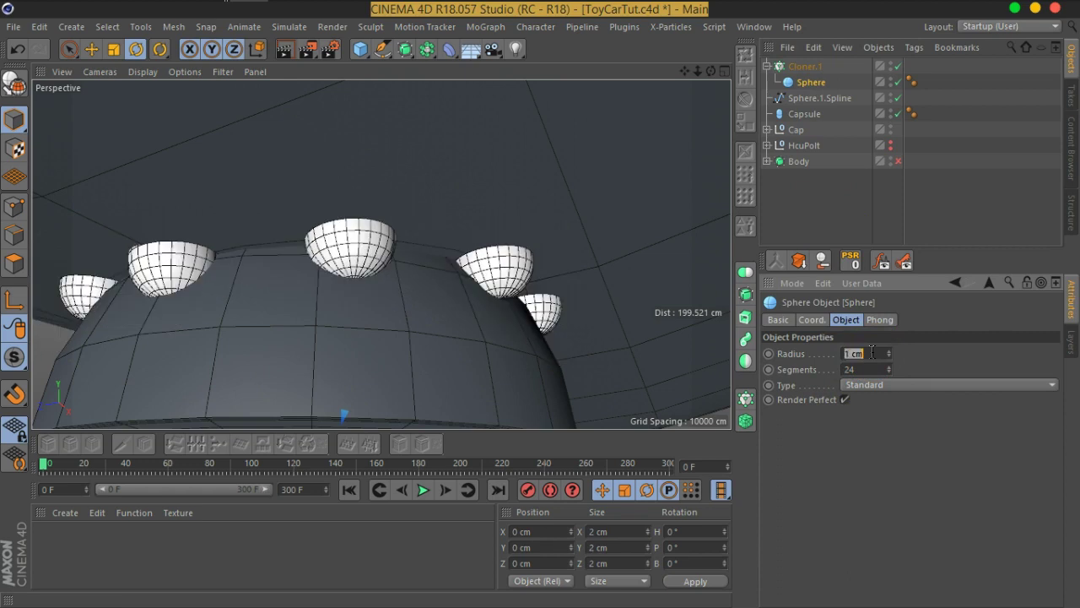
pyautogui.write('0.5')
pyautogui.press('Return')
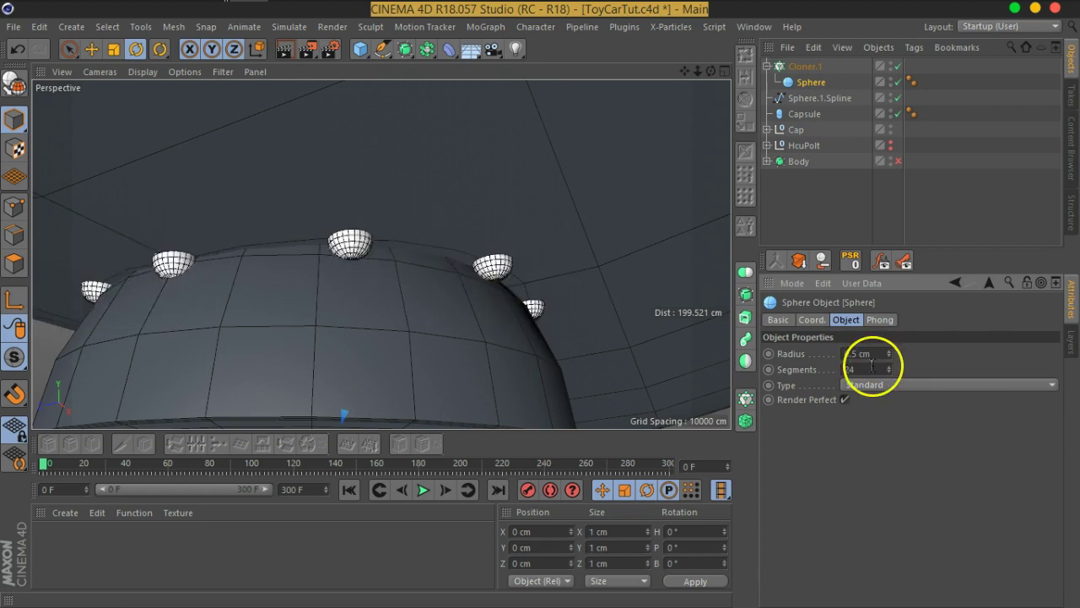
pyautogui.write('6')
pyautogui.press('Return')
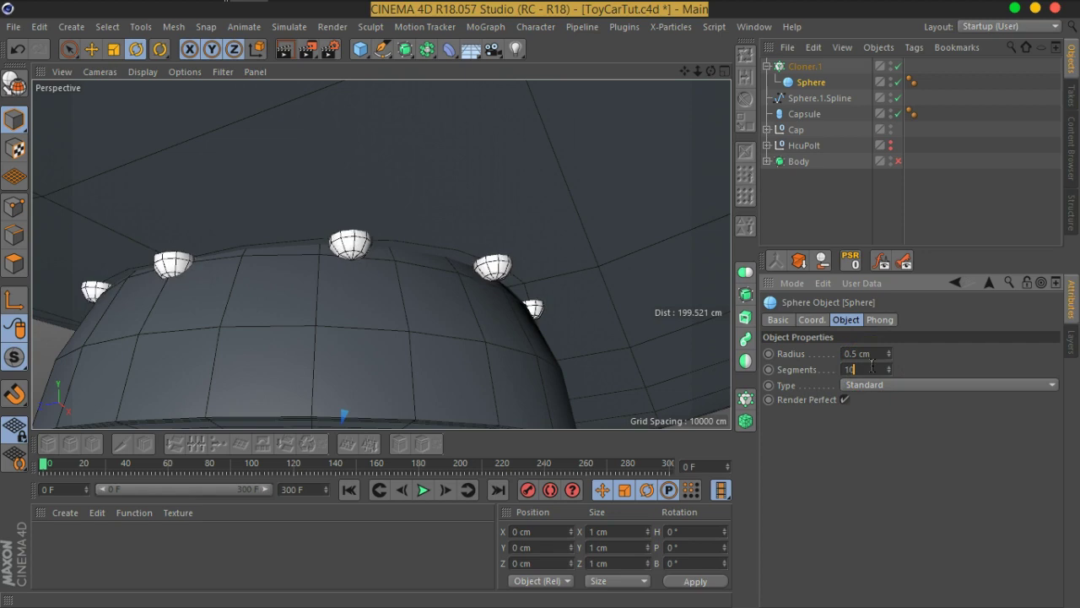
pyautogui.write('1')
pyautogui.press('Return')
pyautogui.click(806, 68)
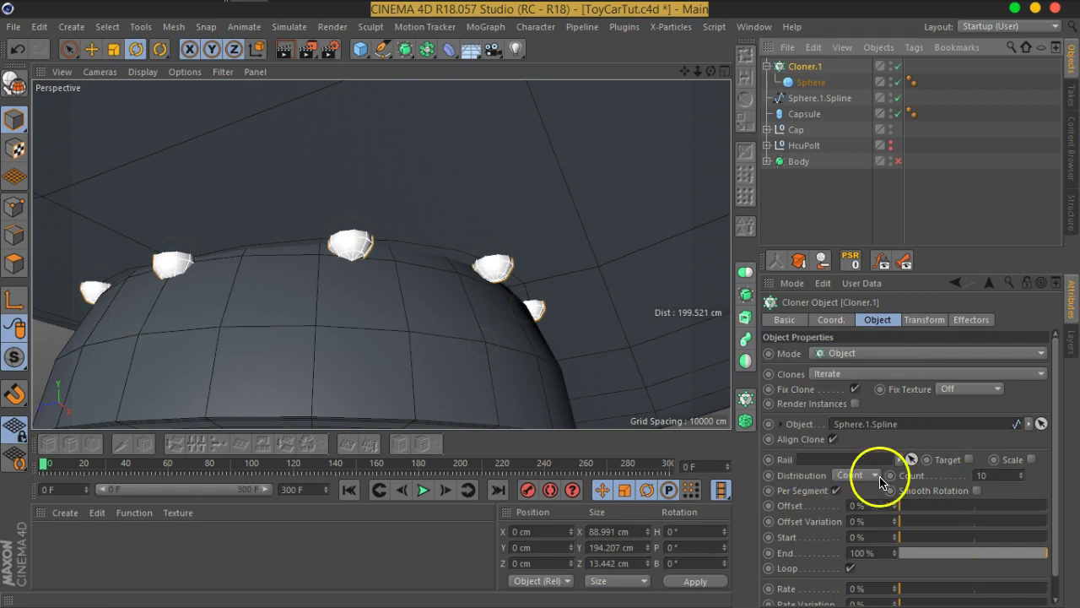
# - Raise Cloner.1's Count to 41 and orbit to view the dense sphere ring around the cap
pyautogui.moveTo(1001, 475); pyautogui.dragTo(1000, 475)
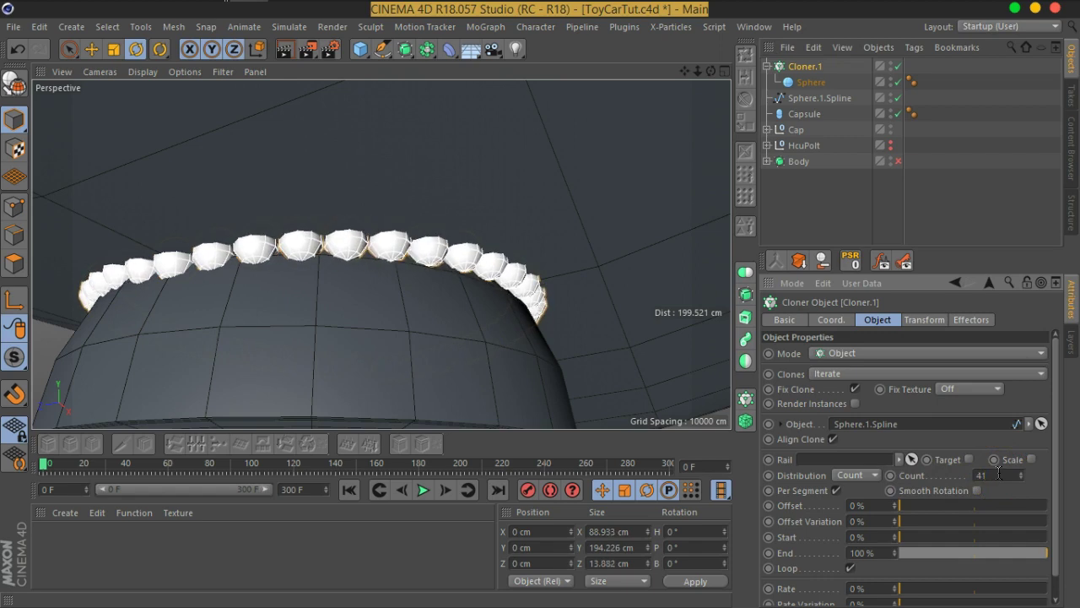
pyautogui.scroll(3, 482, 265)
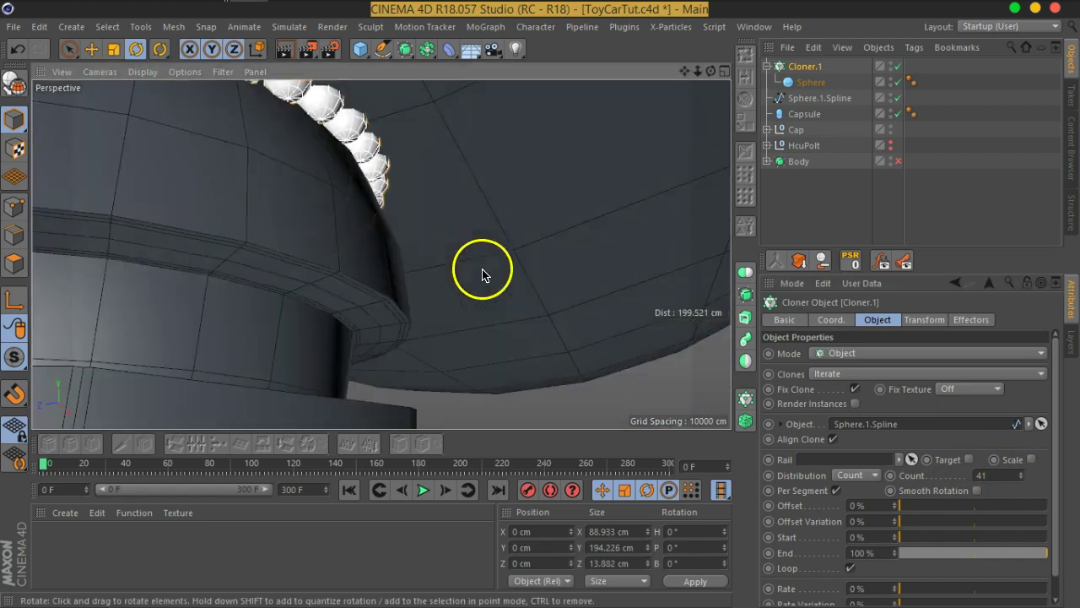
pyautogui.scroll(3, 489, 277)
pyautogui.scroll(3, 493, 282)
pyautogui.scroll(2, 524, 262)
pyautogui.scroll(-2, 561, 233)
pyautogui.scroll(-3, 561, 228)
pyautogui.scroll(-3, 544, 237)
pyautogui.scroll(-2, 557, 232)
pyautogui.scroll(3, 531, 224)
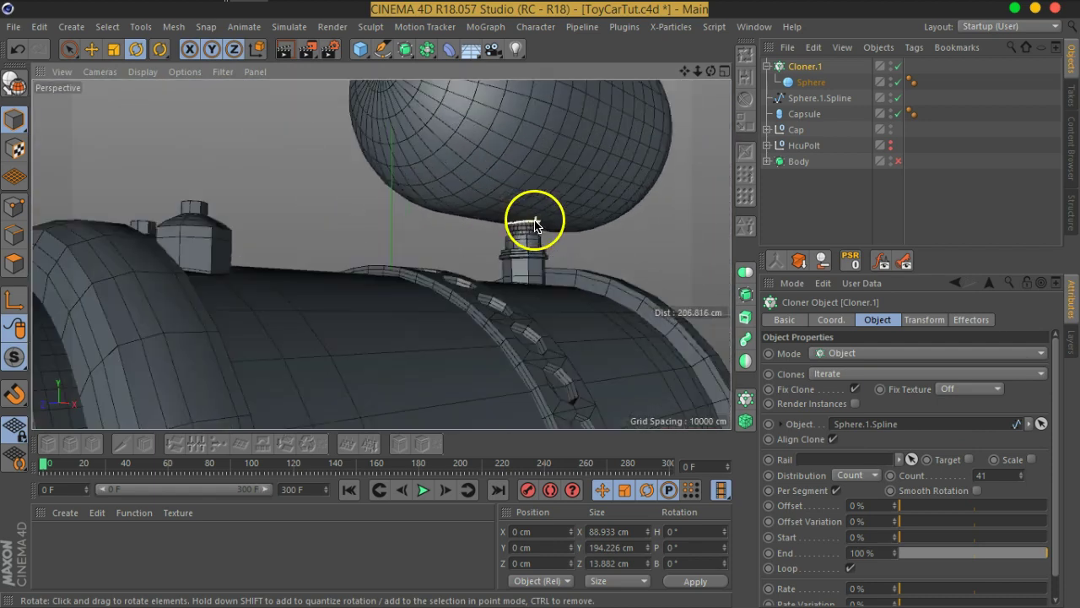
pyautogui.scroll(3, 530, 228)
pyautogui.scroll(2, 531, 222)
pyautogui.scroll(2, 531, 222)
pyautogui.scroll(1, 533, 225)
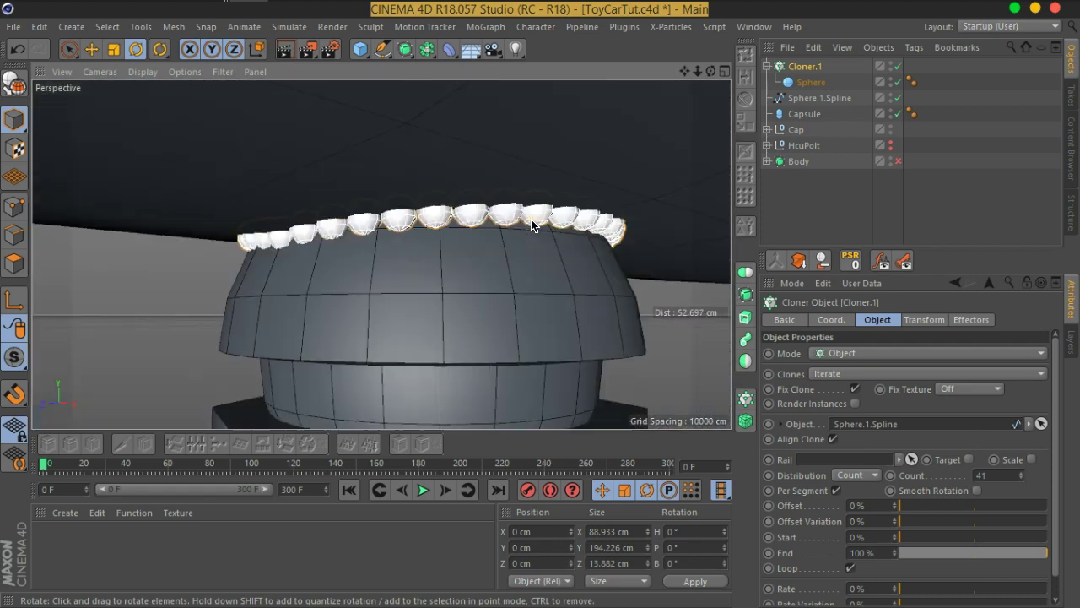
pyautogui.keyDown('alt'); pyautogui.moveTo(464, 240); pyautogui.dragTo(434, 237); pyautogui.keyUp('alt')
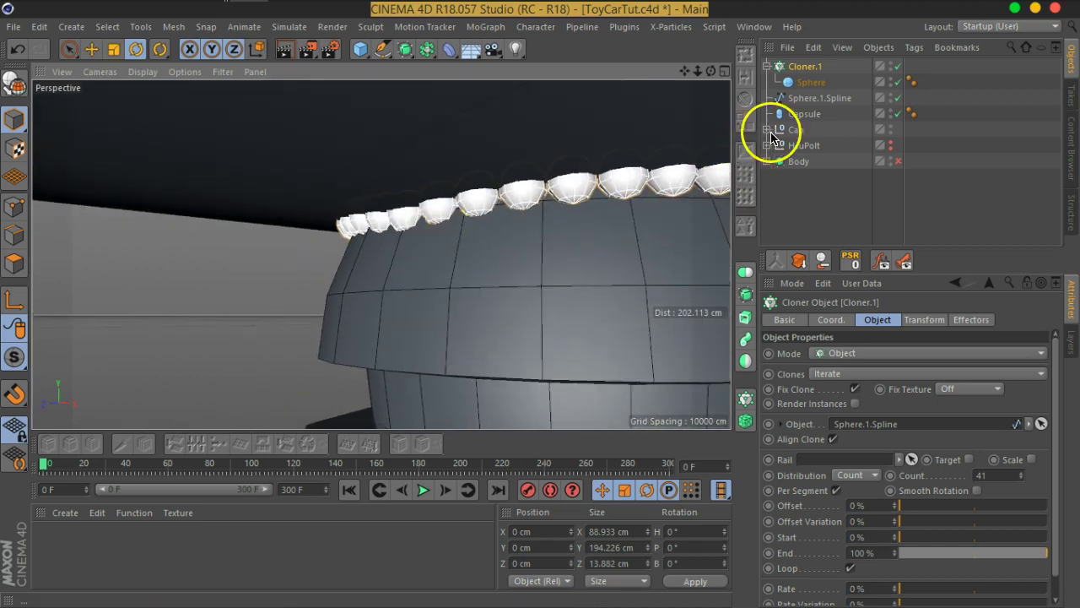
# - Add a Metaball object and place Cloner.1 inside it
pyautogui.click(427, 50)
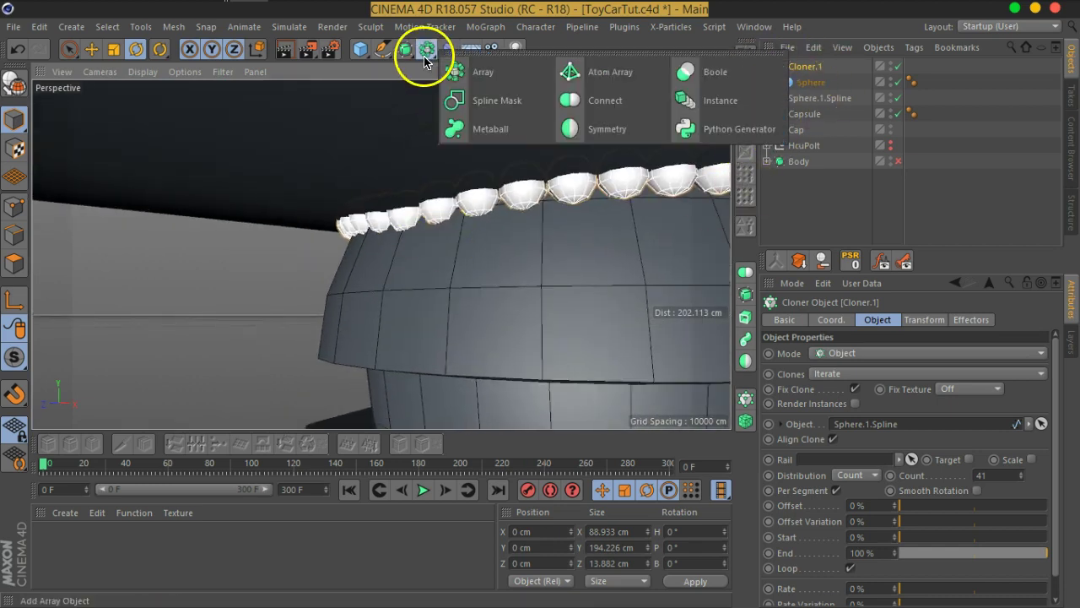
pyautogui.click(456, 129)
pyautogui.moveTo(802, 82); pyautogui.dragTo(802, 70)
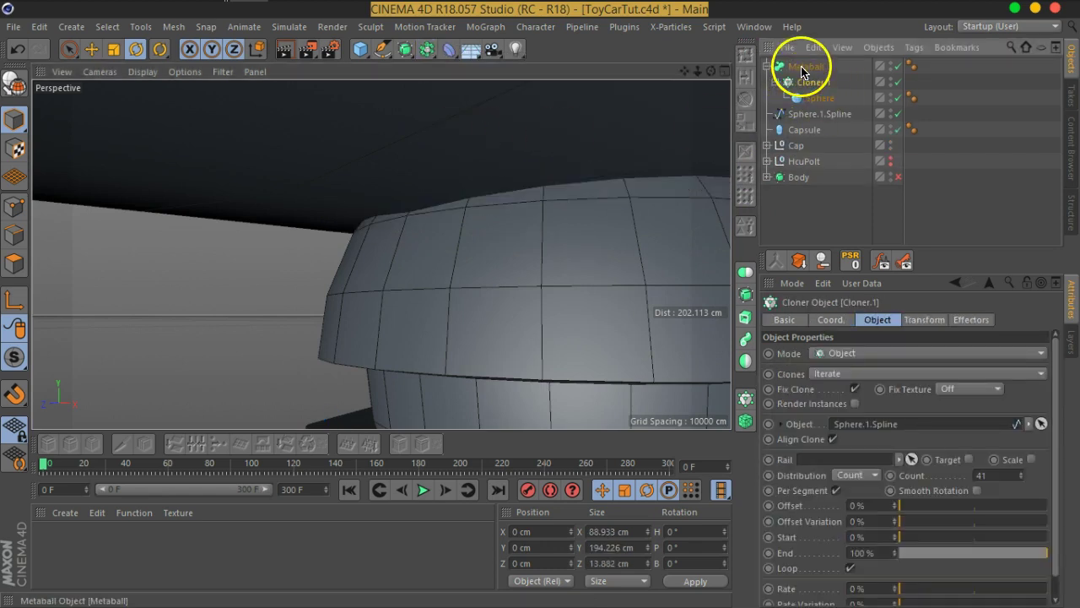
pyautogui.click(802, 68)
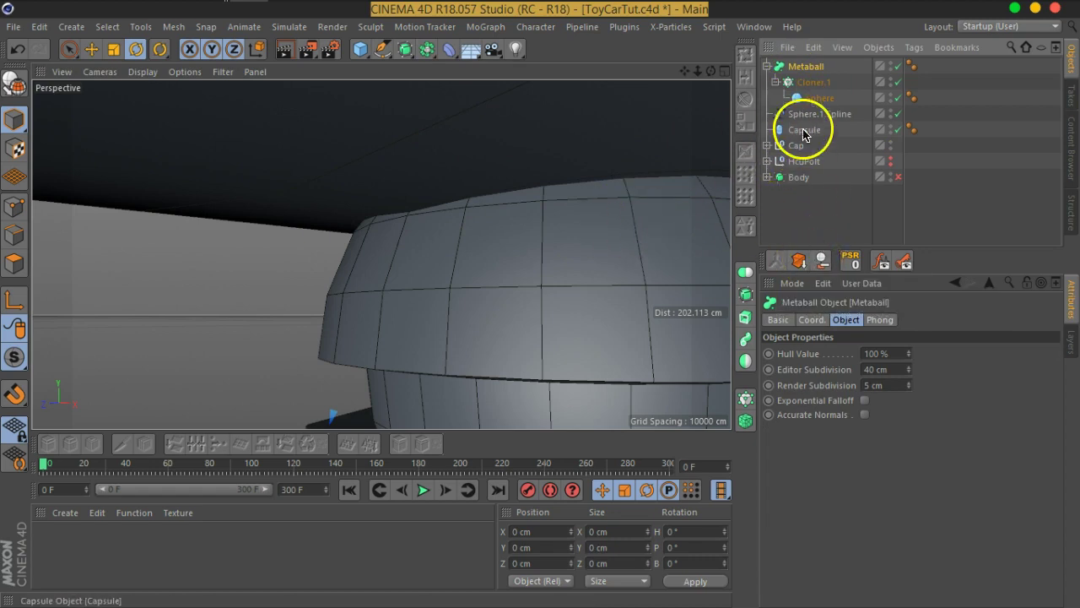
# - Lower the Metaball's Hull Value to 28% and orbit level with the cap to inspect the fused rim
pyautogui.scroll(-5, 586, 325)
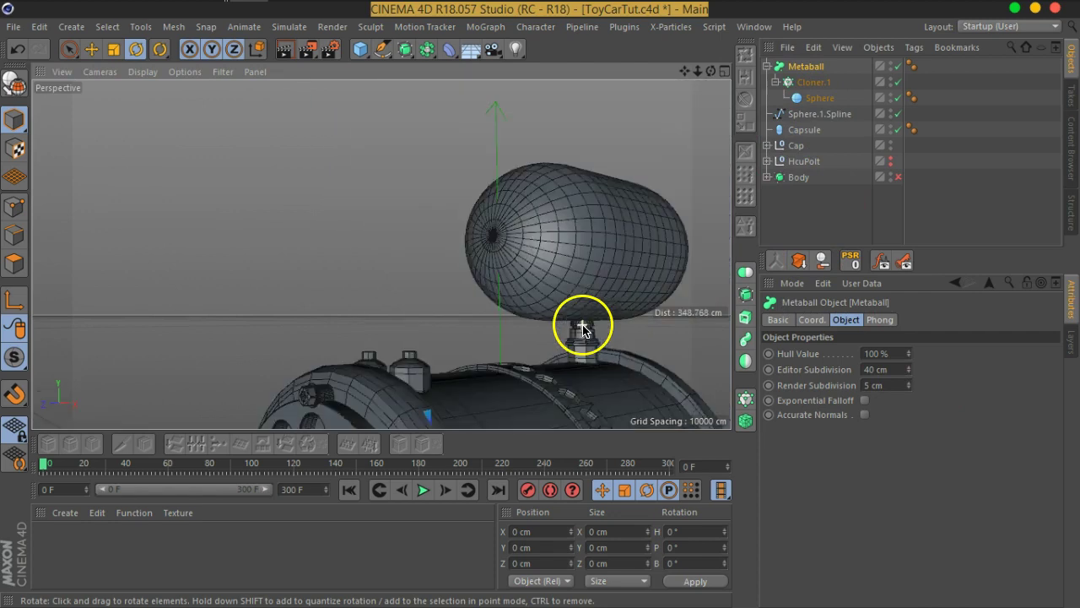
pyautogui.scroll(-2, 514, 313)
pyautogui.scroll(-2, 506, 379)
pyautogui.scroll(1, 472, 309)
pyautogui.scroll(3, 458, 313)
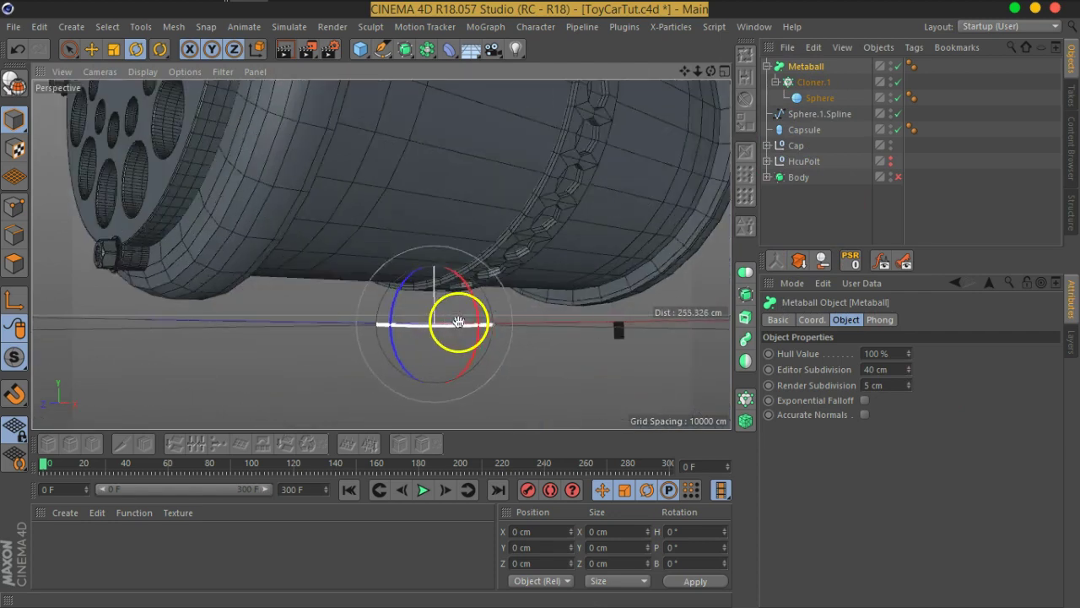
pyautogui.scroll(2, 447, 325)
pyautogui.scroll(2, 439, 358)
pyautogui.moveTo(438, 365)
pyautogui.keyDown('alt'); pyautogui.mouseDown()
pyautogui.moveTo(405, 298)
pyautogui.moveTo(579, 377)
pyautogui.moveTo(450, 295)
pyautogui.mouseUp(); pyautogui.keyUp('alt')
pyautogui.scroll(3, 450, 294)
pyautogui.keyDown('alt'); pyautogui.moveTo(447, 159); pyautogui.dragTo(445, 142); pyautogui.keyUp('alt')
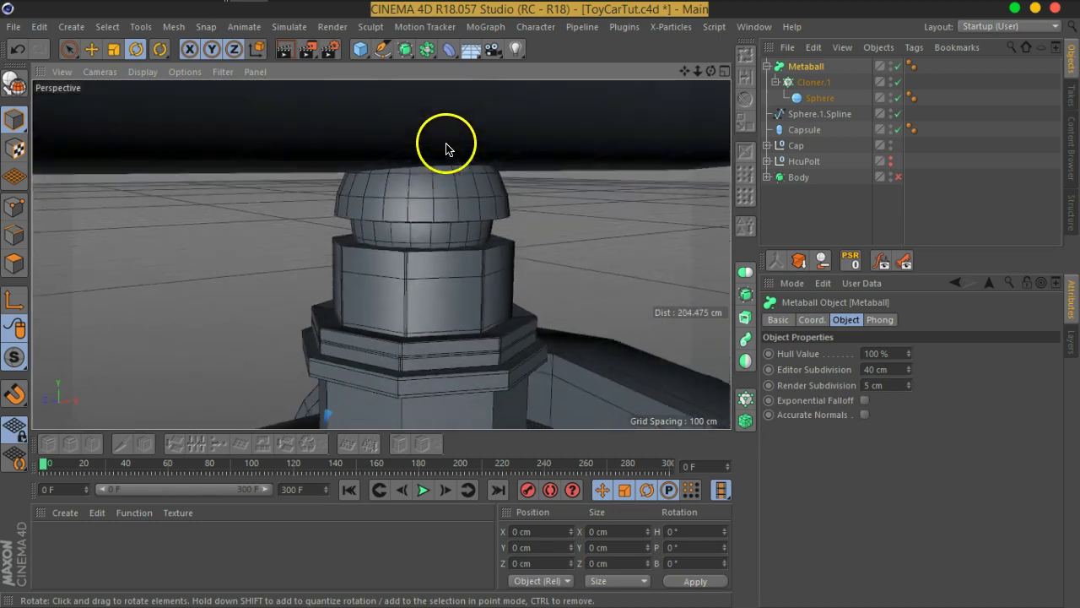
pyautogui.scroll(3, 462, 245)
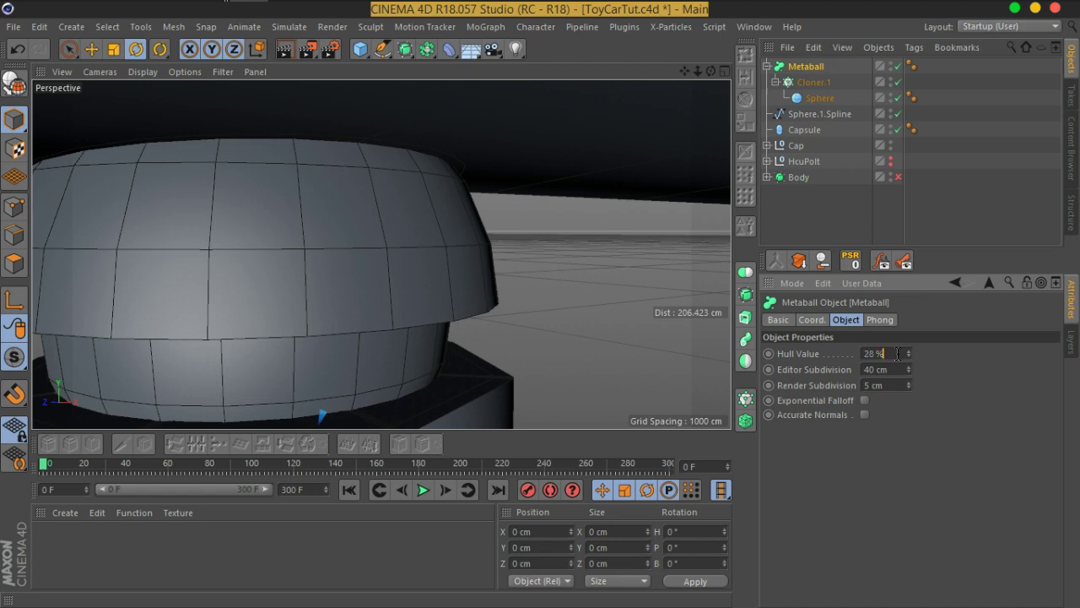
# - Disable the Metaball and orbit around the cap to inspect the sphere clones
pyautogui.click(812, 100)
pyautogui.click(810, 82)
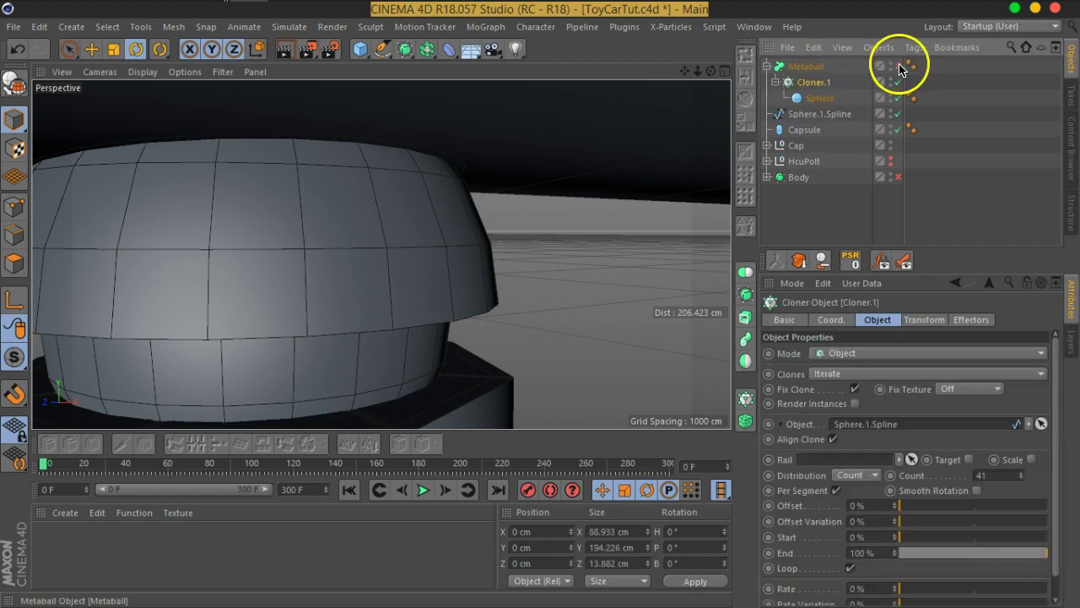
pyautogui.click(898, 66)
pyautogui.keyDown('alt'); pyautogui.moveTo(413, 155); pyautogui.dragTo(682, 235); pyautogui.keyUp('alt')
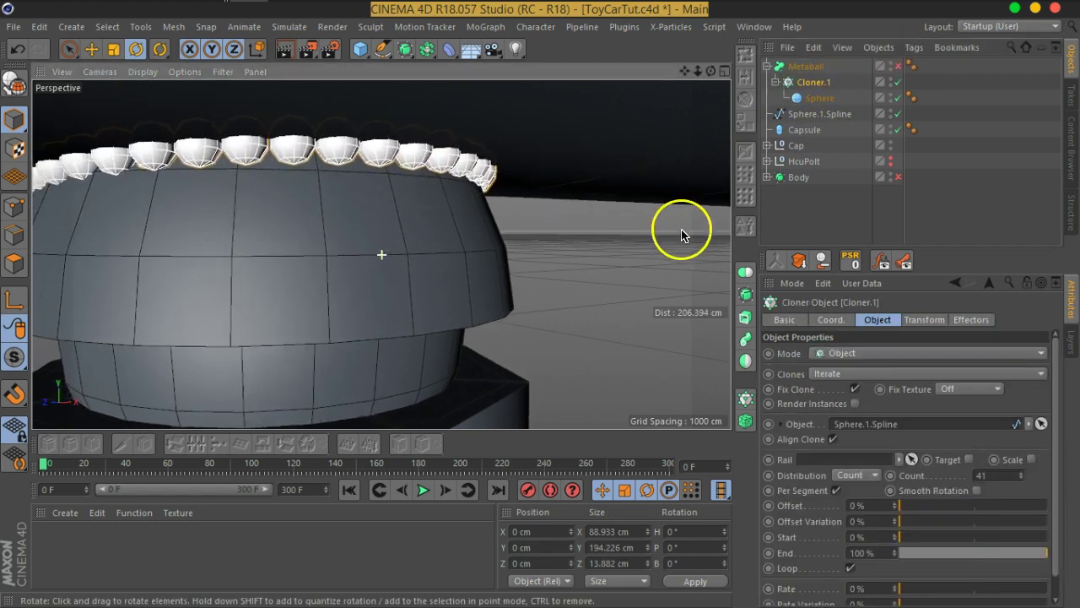
pyautogui.scroll(-5, 433, 181)
pyautogui.keyDown('alt'); pyautogui.moveTo(433, 181); pyautogui.dragTo(446, 210); pyautogui.keyUp('alt')
pyautogui.scroll(-3, 459, 209)
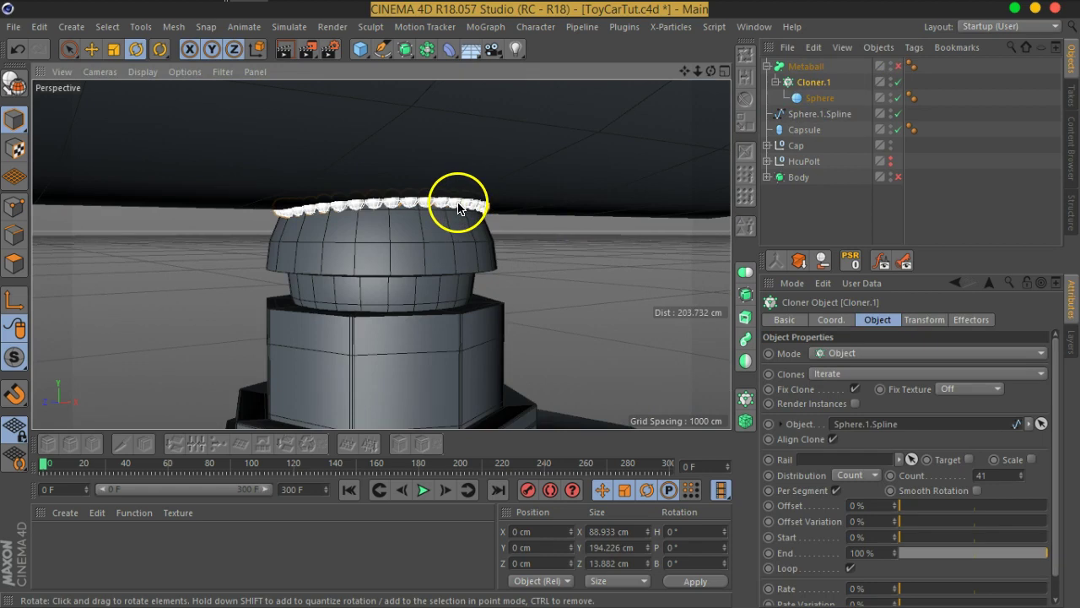
pyautogui.scroll(5, 458, 208)
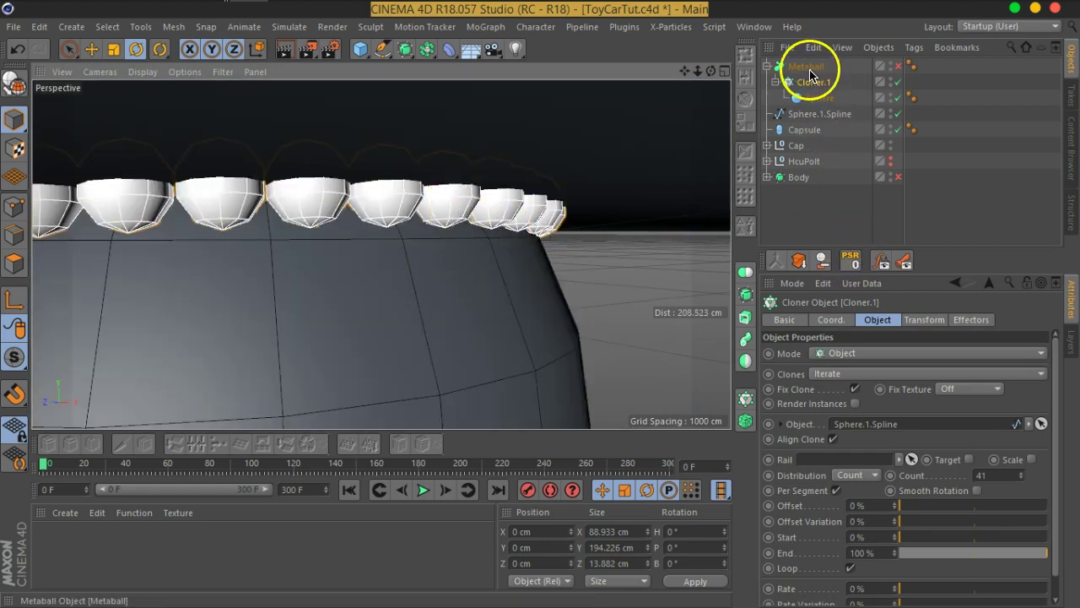
# - Re-enable the Metaball and set its Editor Subdivision to 1 cm
pyautogui.click(808, 68)
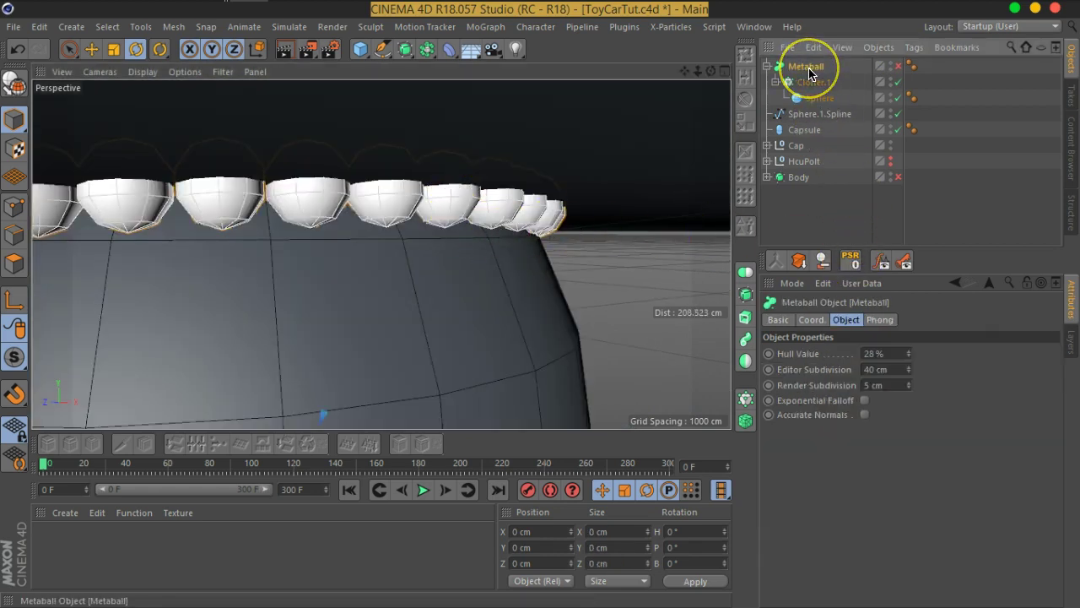
pyautogui.click(898, 68)
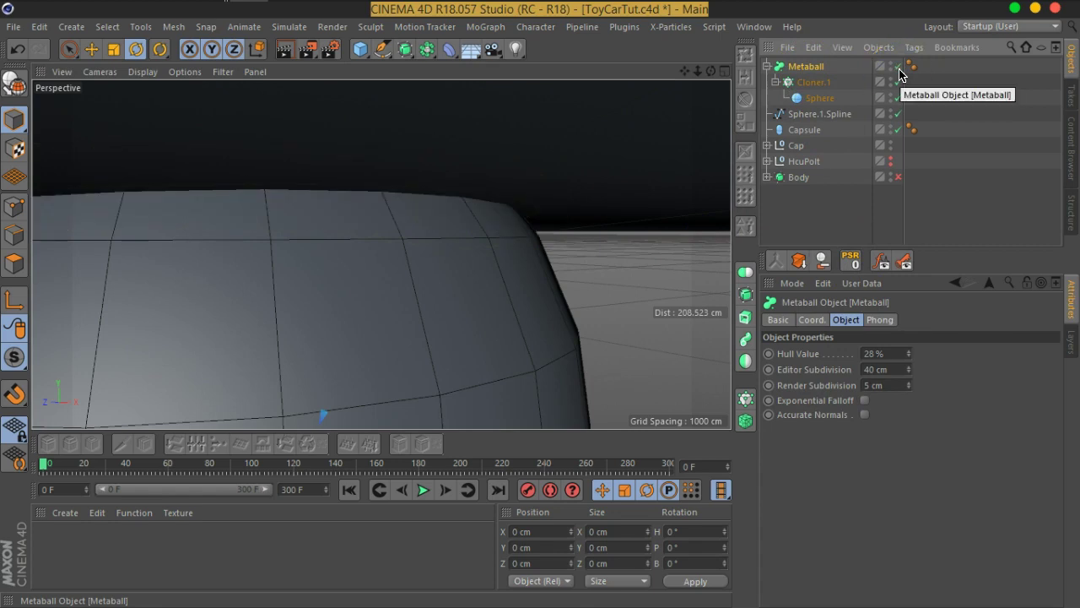
pyautogui.click(893, 370)
pyautogui.write('6')
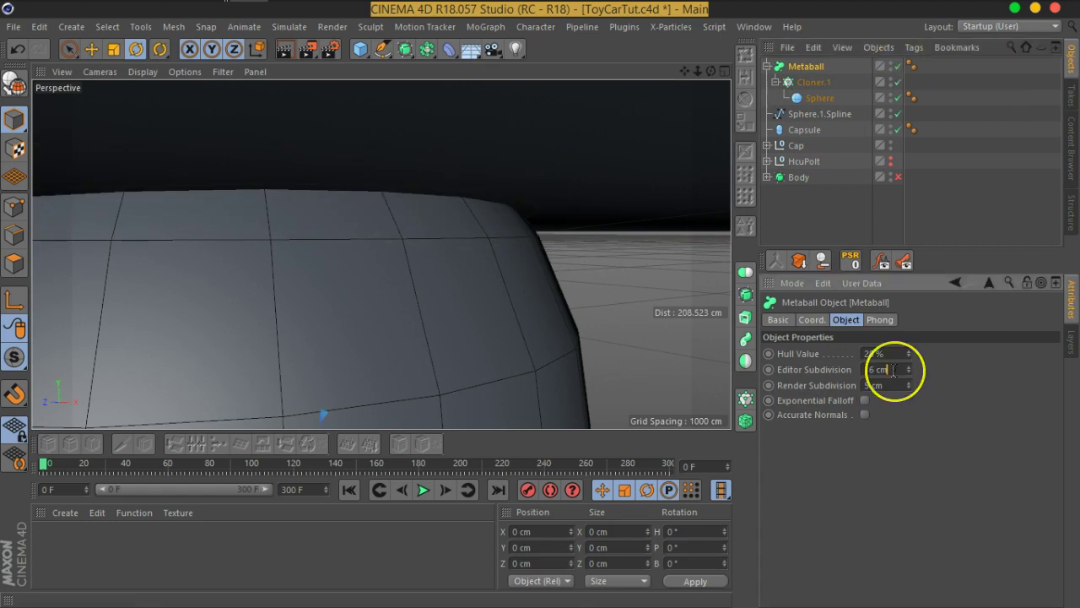
pyautogui.press('Return')
# - Scrub the Metaball's Hull Value up and down, then settle it at 100%
pyautogui.scroll(-1, 894, 369)
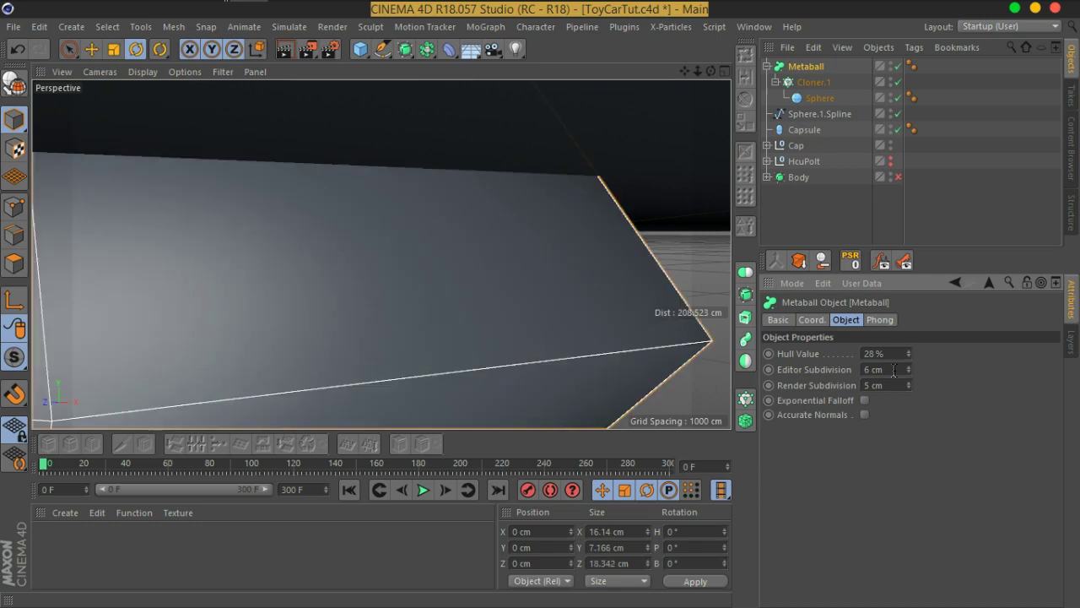
pyautogui.scroll(-1, 893, 370)
pyautogui.scroll(-1, 894, 369)
pyautogui.scroll(-2, 894, 369)
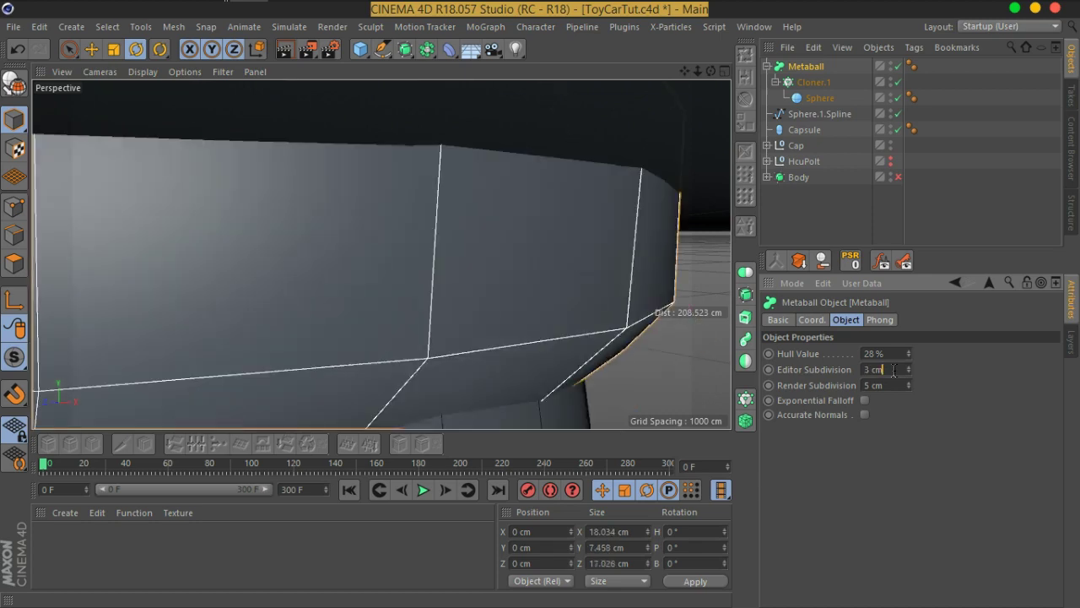
pyautogui.scroll(-1, 893, 369)
pyautogui.scroll(-1, 894, 369)
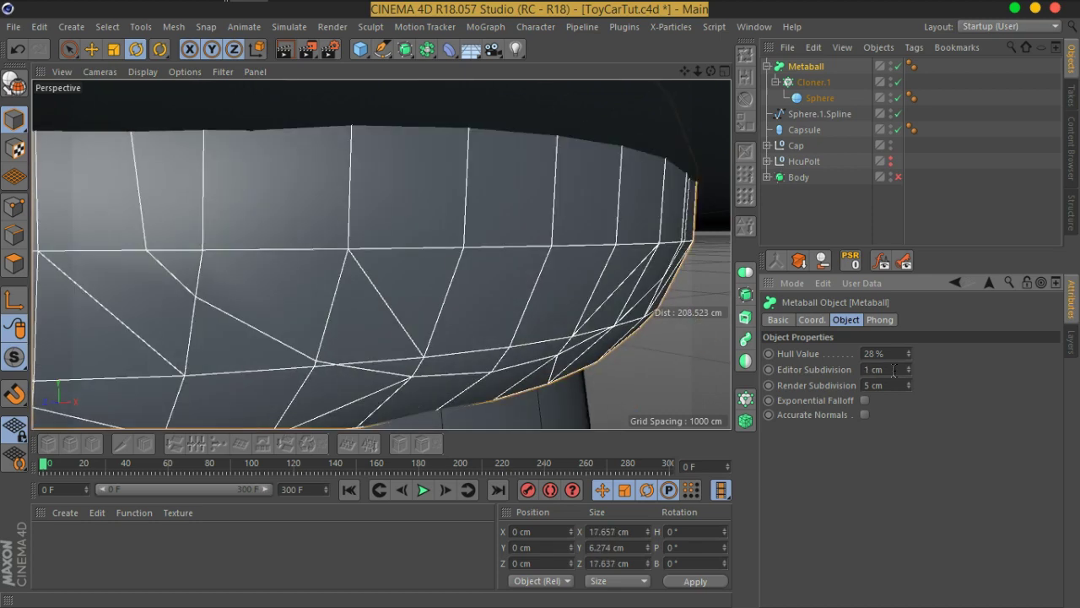
pyautogui.scroll(1, 894, 370)
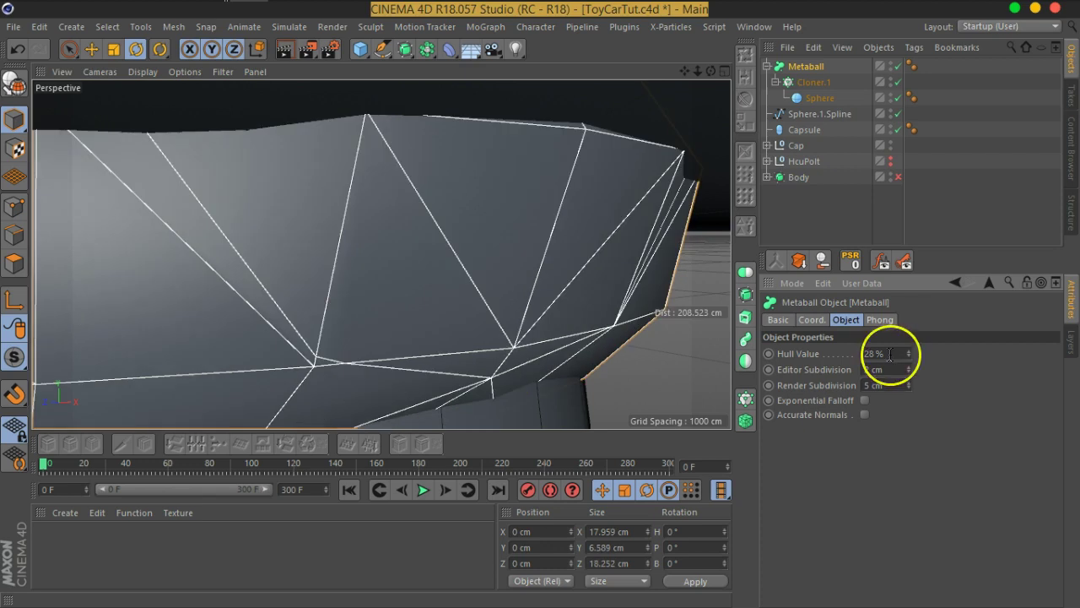
pyautogui.scroll(8, 889, 353)
pyautogui.scroll(8, 889, 353)
pyautogui.scroll(7, 889, 353)
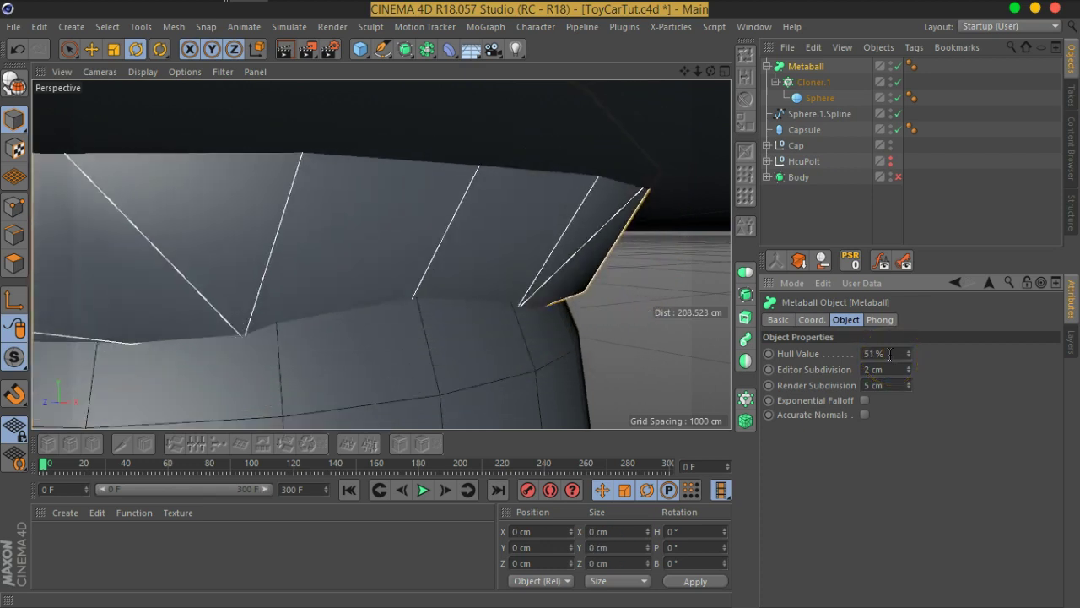
pyautogui.scroll(7, 889, 354)
pyautogui.scroll(13, 890, 354)
pyautogui.scroll(13, 890, 354)
pyautogui.scroll(13, 889, 353)
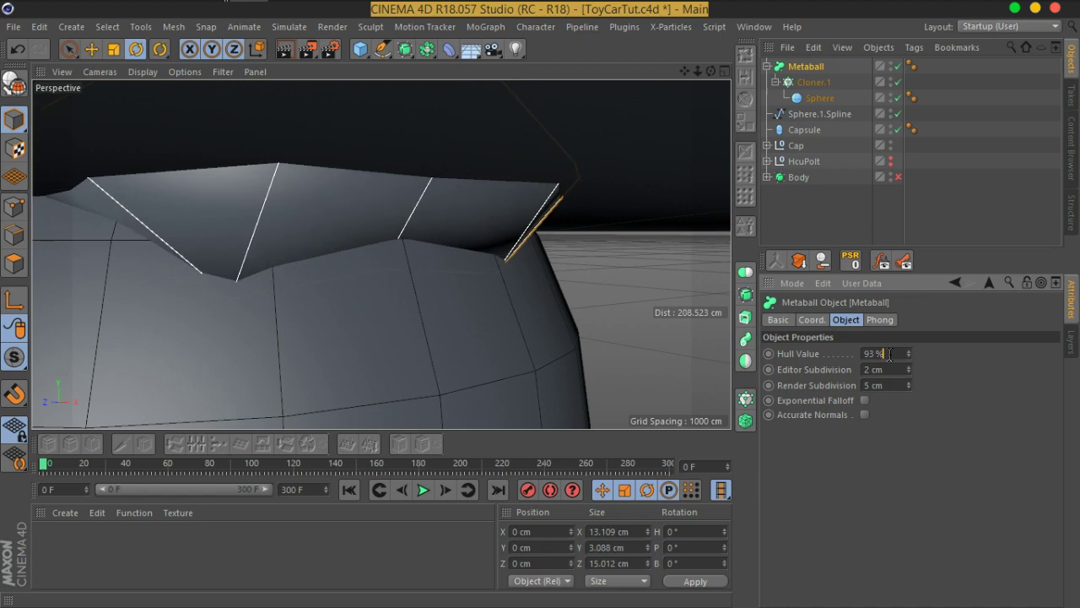
pyautogui.scroll(13, 889, 353)
pyautogui.scroll(12, 889, 353)
pyautogui.scroll(12, 889, 354)
pyautogui.scroll(12, 889, 353)
pyautogui.scroll(12, 889, 354)
pyautogui.scroll(6, 890, 354)
pyautogui.scroll(7, 890, 353)
pyautogui.scroll(6, 889, 354)
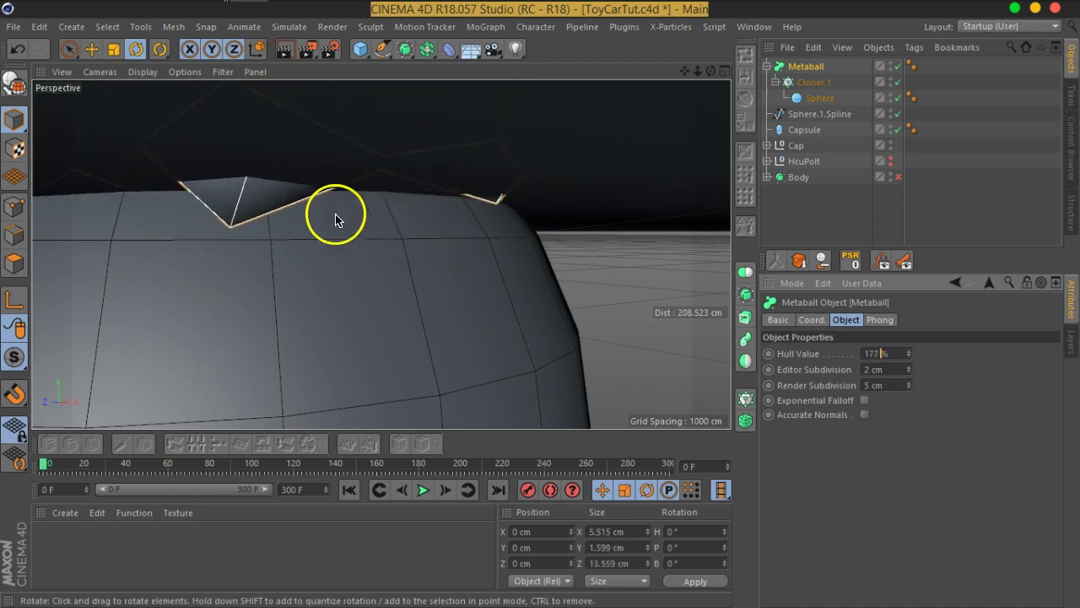
pyautogui.scroll(1, 386, 242)
pyautogui.scroll(2, 393, 234)
pyautogui.scroll(2, 400, 222)
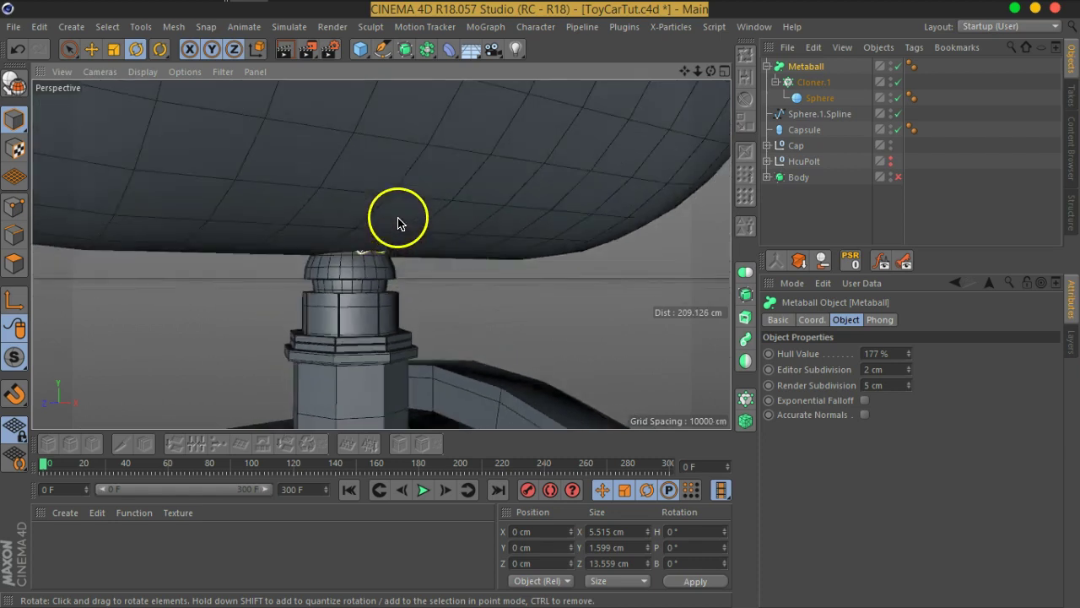
pyautogui.scroll(2, 375, 249)
pyautogui.scroll(2, 375, 249)
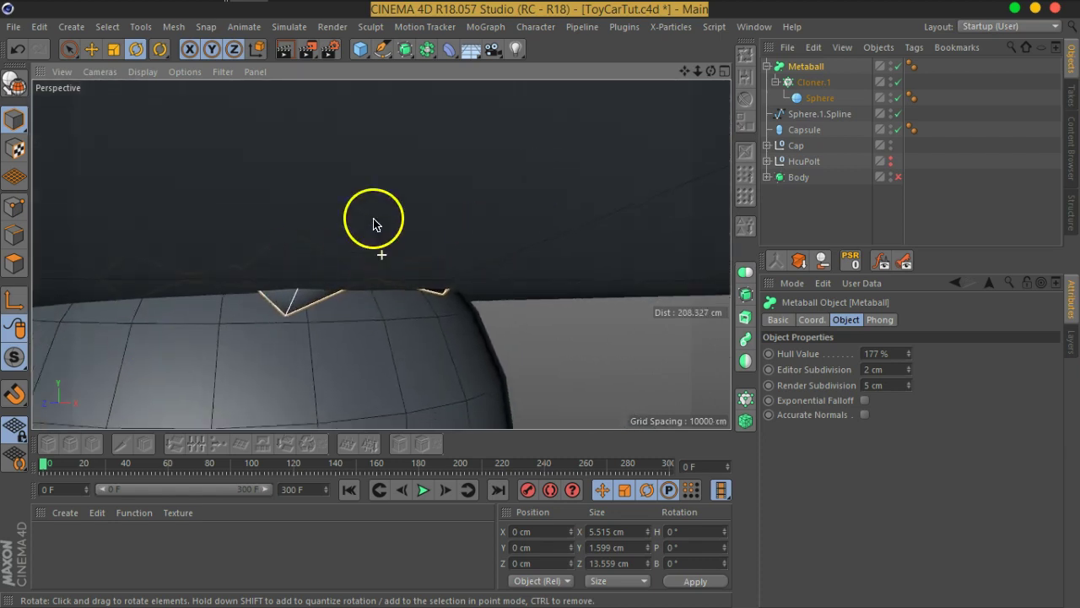
pyautogui.scroll(-5, 374, 225)
pyautogui.scroll(2, 366, 251)
pyautogui.scroll(3, 338, 249)
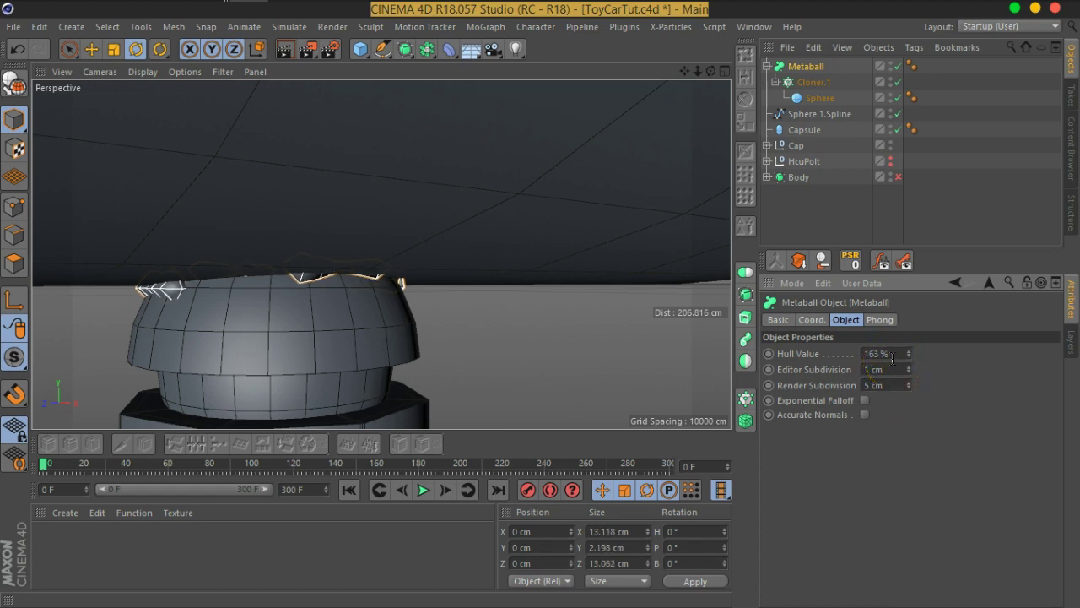
pyautogui.scroll(-5, 892, 358)
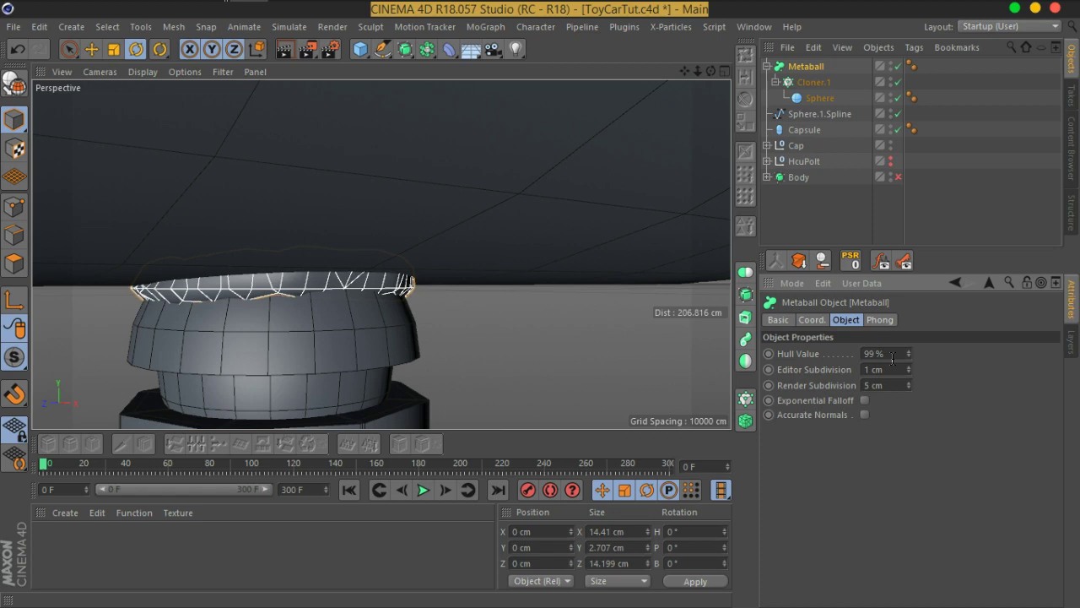
pyautogui.click(541, 364)
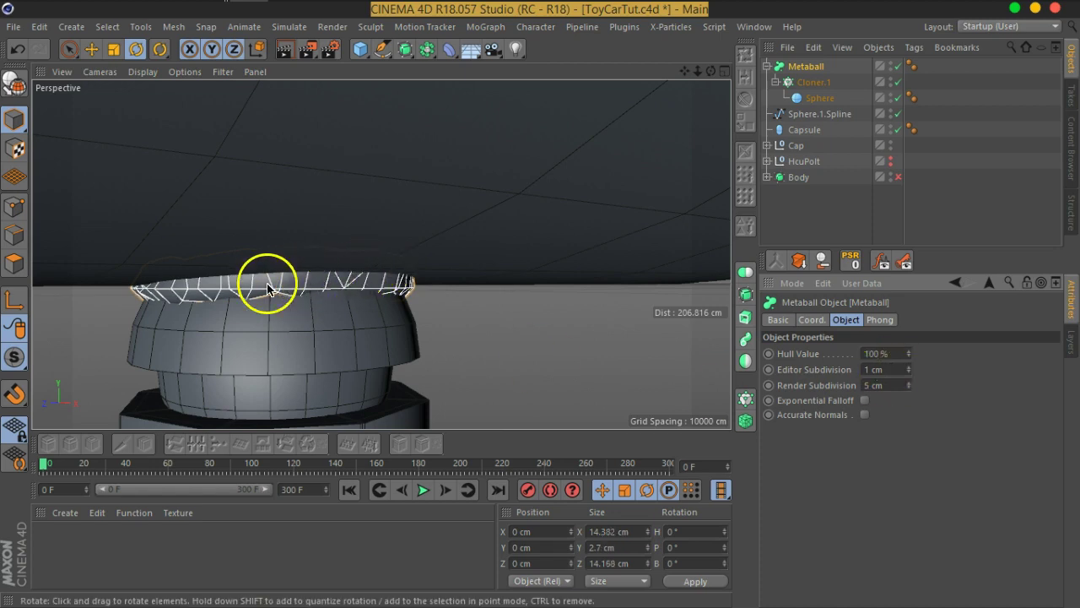
# - Set the viewport camera navigation to Cursor Mode
pyautogui.moveTo(267, 288)
pyautogui.keyDown('alt'); pyautogui.mouseDown()
pyautogui.moveTo(374, 353)
pyautogui.moveTo(92, 123)
pyautogui.mouseUp(); pyautogui.keyUp('alt')
pyautogui.click(100, 72)
pyautogui.click(132, 96)
pyautogui.click(99, 72)
pyautogui.click(278, 103)
# - Zoom in on the cap from below and select the cloned Sphere
pyautogui.scroll(2, 362, 253)
pyautogui.scroll(2, 386, 265)
pyautogui.scroll(2, 384, 276)
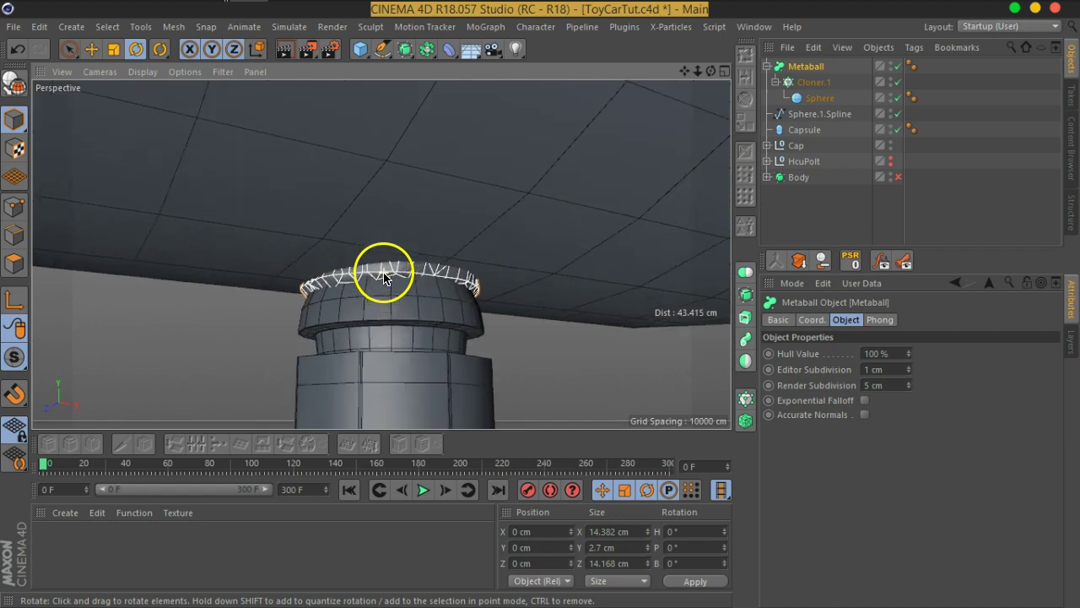
pyautogui.scroll(2, 384, 277)
pyautogui.moveTo(444, 284)
pyautogui.keyDown('alt'); pyautogui.mouseDown()
pyautogui.moveTo(430, 258)
pyautogui.moveTo(559, 250)
pyautogui.moveTo(677, 268)
pyautogui.moveTo(514, 289)
pyautogui.moveTo(451, 246)
pyautogui.moveTo(436, 296)
pyautogui.moveTo(509, 285)
pyautogui.moveTo(518, 319)
pyautogui.mouseUp(); pyautogui.keyUp('alt')
pyautogui.scroll(2, 447, 267)
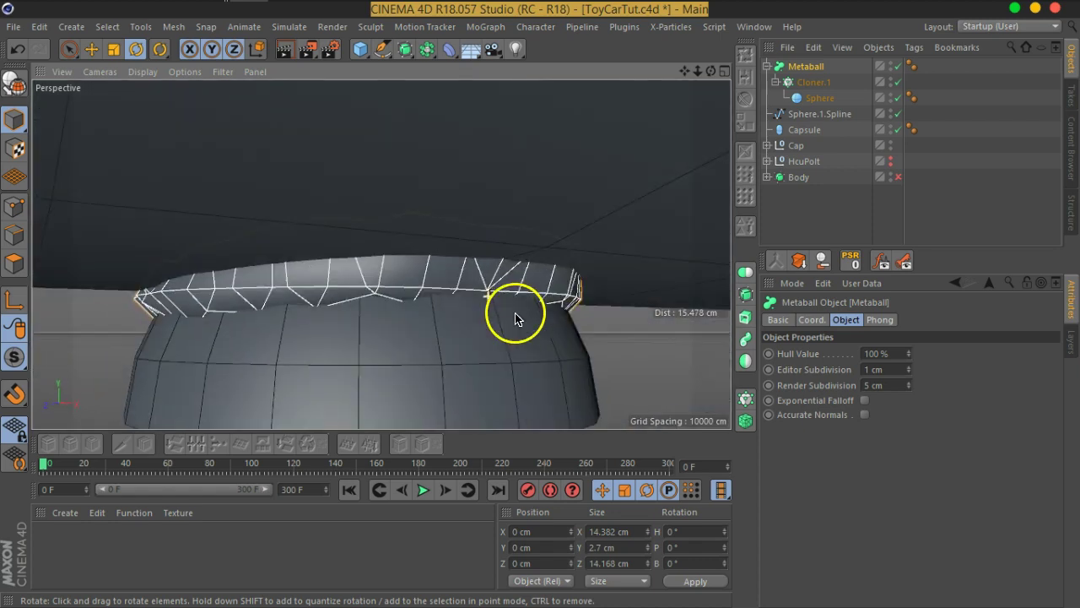
pyautogui.click(817, 98)
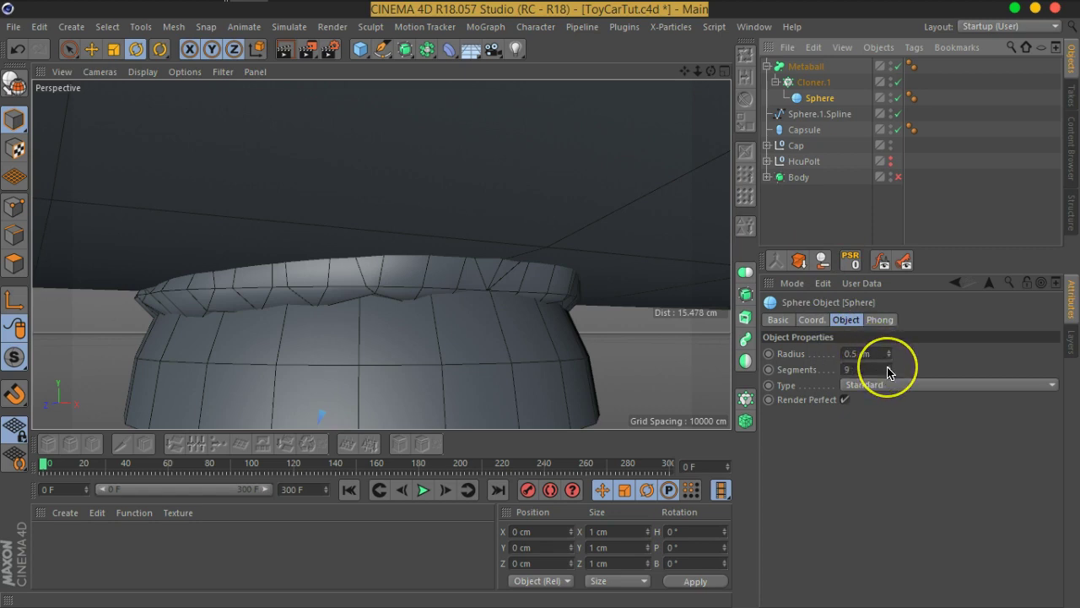
# - Give the cloned Sphere 11 segments and a 0.7 cm radius
pyautogui.click(887, 367)
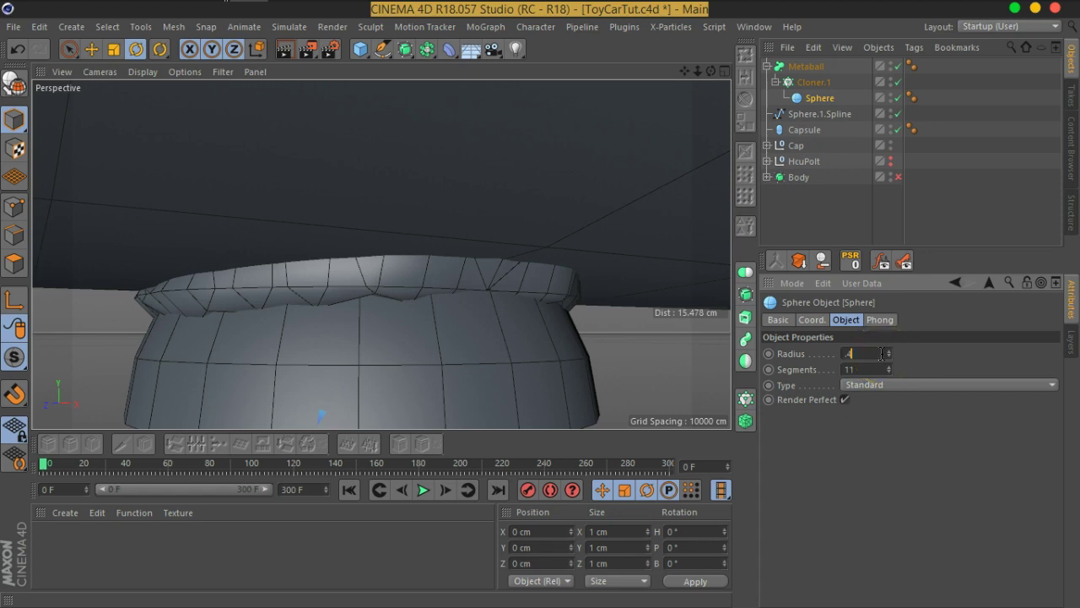
pyautogui.press('Return')
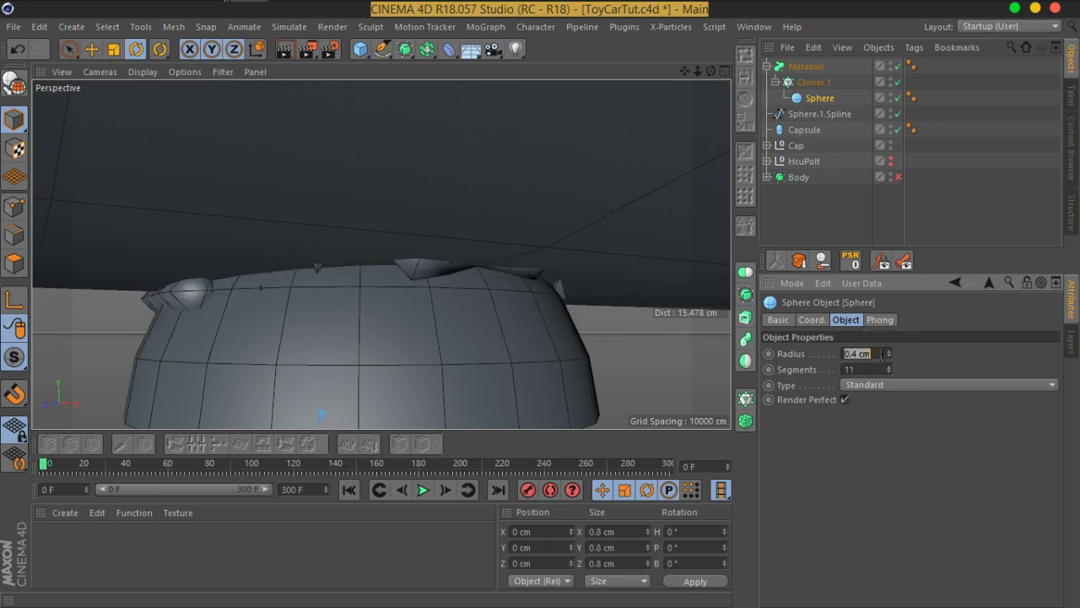
pyautogui.write('0.7')
pyautogui.press('Return')
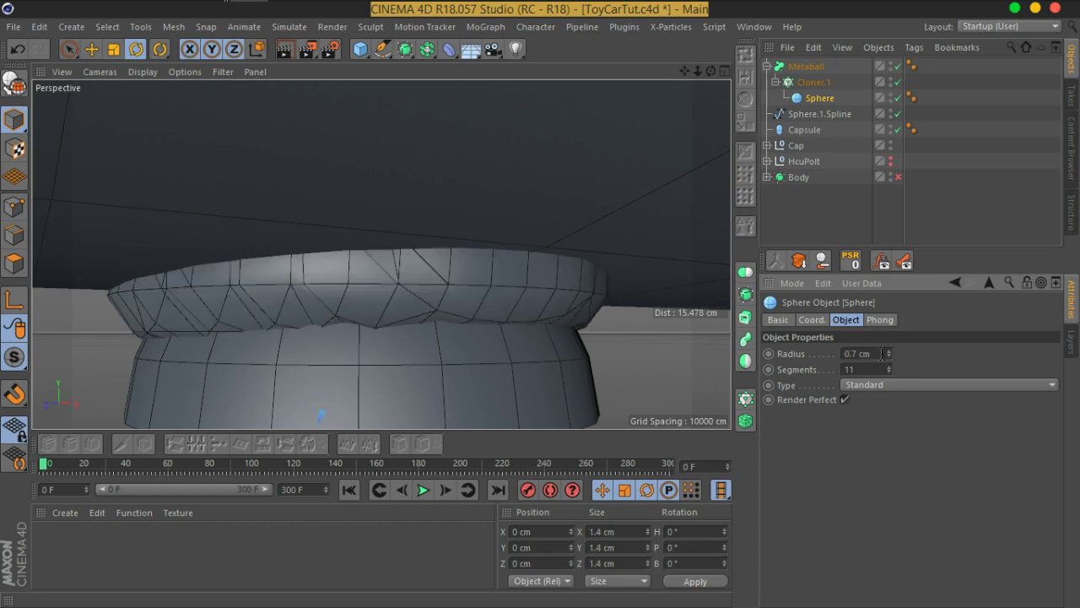
# - Raise the Metaball's Hull Value to 221%
pyautogui.click(806, 66)
pyautogui.doubleClick(894, 353)
pyautogui.scroll(4, 897, 353)
pyautogui.scroll(4, 896, 353)
pyautogui.scroll(5, 896, 353)
pyautogui.scroll(4, 896, 353)
# - Adjust the clone Count on Cloner.1
pyautogui.scroll(10, 897, 353)
pyautogui.scroll(11, 897, 353)
pyautogui.scroll(11, 896, 353)
pyautogui.scroll(10, 896, 353)
pyautogui.scroll(12, 896, 353)
pyautogui.scroll(12, 896, 353)
pyautogui.scroll(12, 896, 353)
pyautogui.scroll(11, 896, 353)
pyautogui.scroll(3, 896, 353)
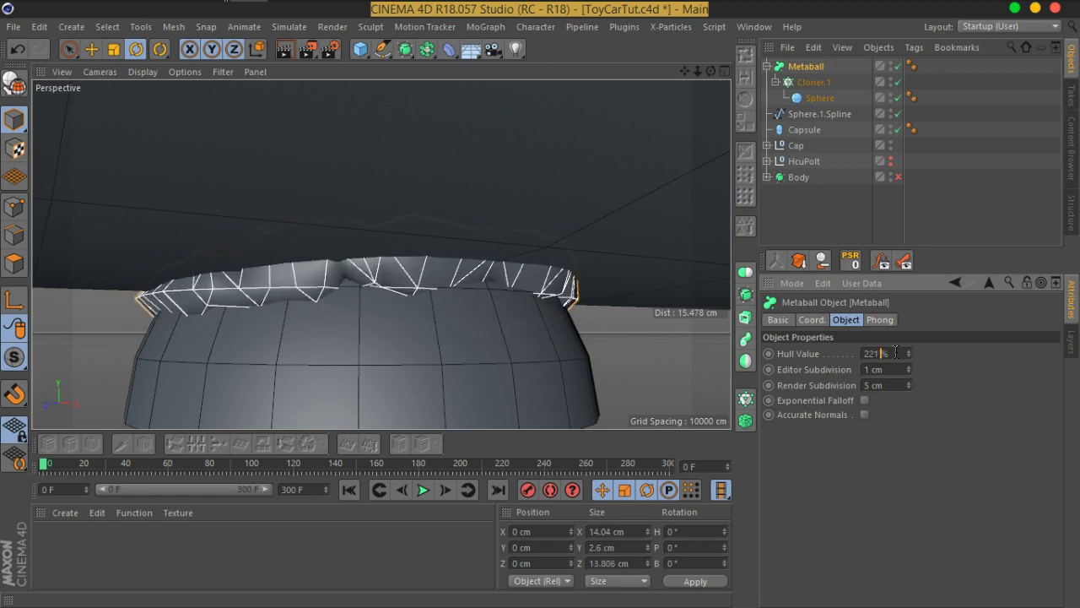
pyautogui.scroll(8, 896, 352)
pyautogui.scroll(6, 896, 353)
pyautogui.scroll(5, 896, 353)
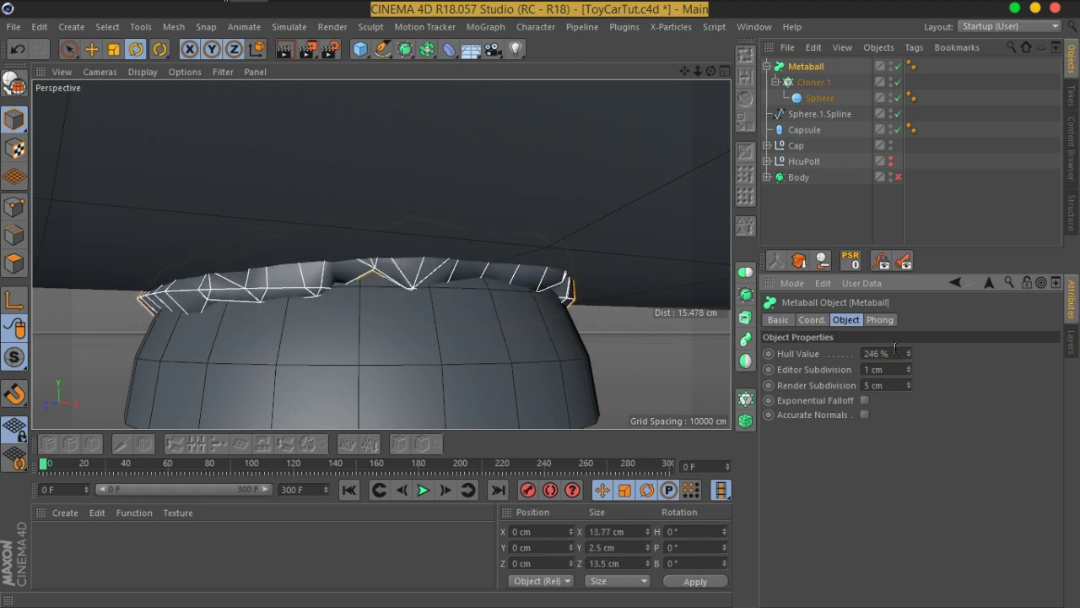
pyautogui.click(814, 82)
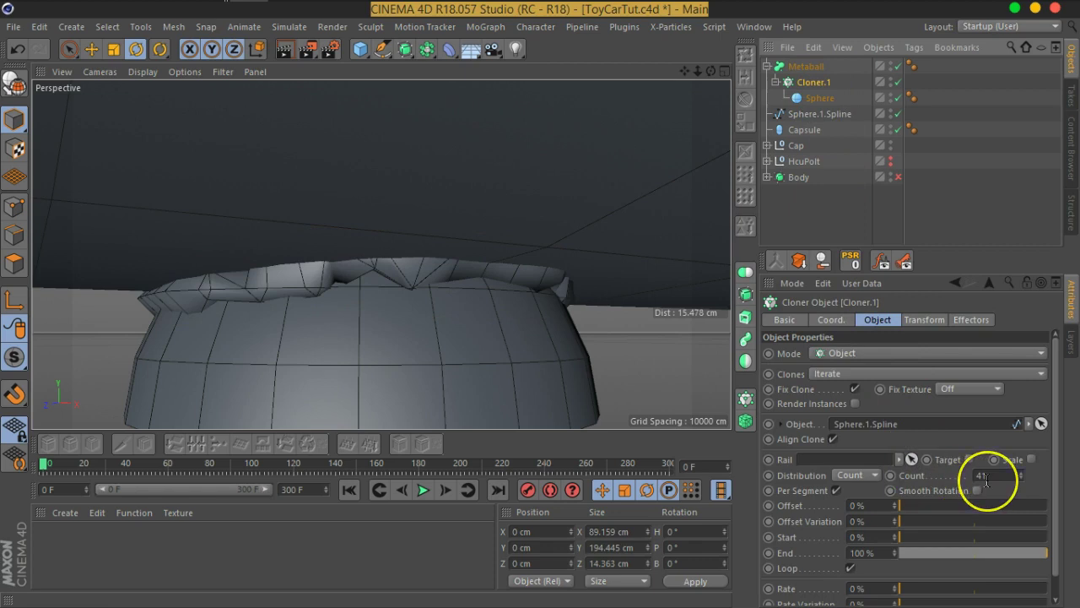
pyautogui.scroll(2, 986, 478)
pyautogui.scroll(5, 986, 478)
pyautogui.scroll(1, 986, 478)
# - Set the Metaball's Editor Subdivision to 0.5 cm and turn on Exponential Falloff
pyautogui.click(815, 66)
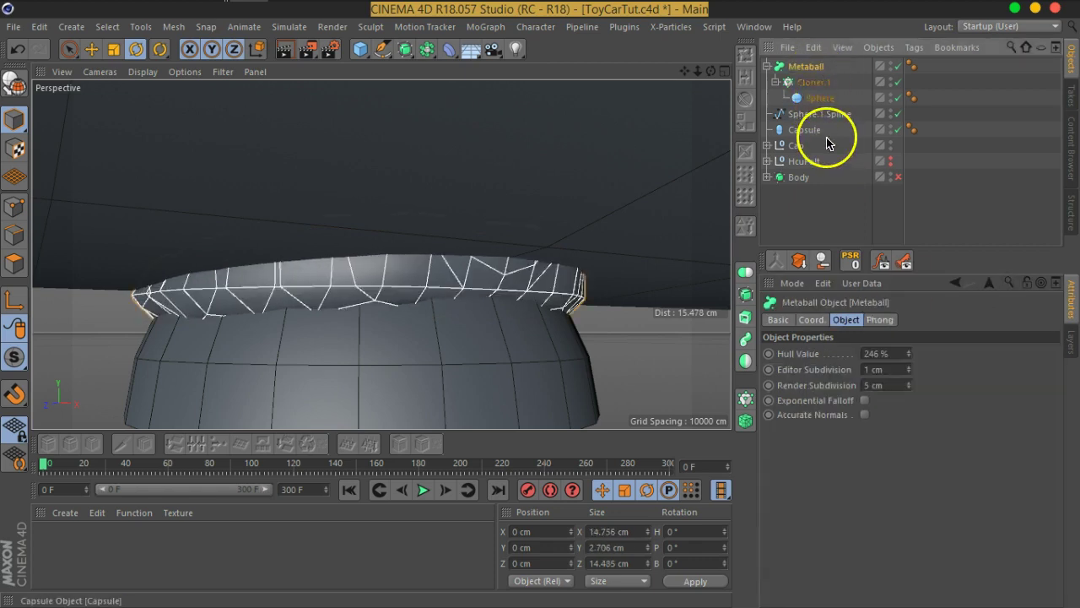
pyautogui.click(894, 374)
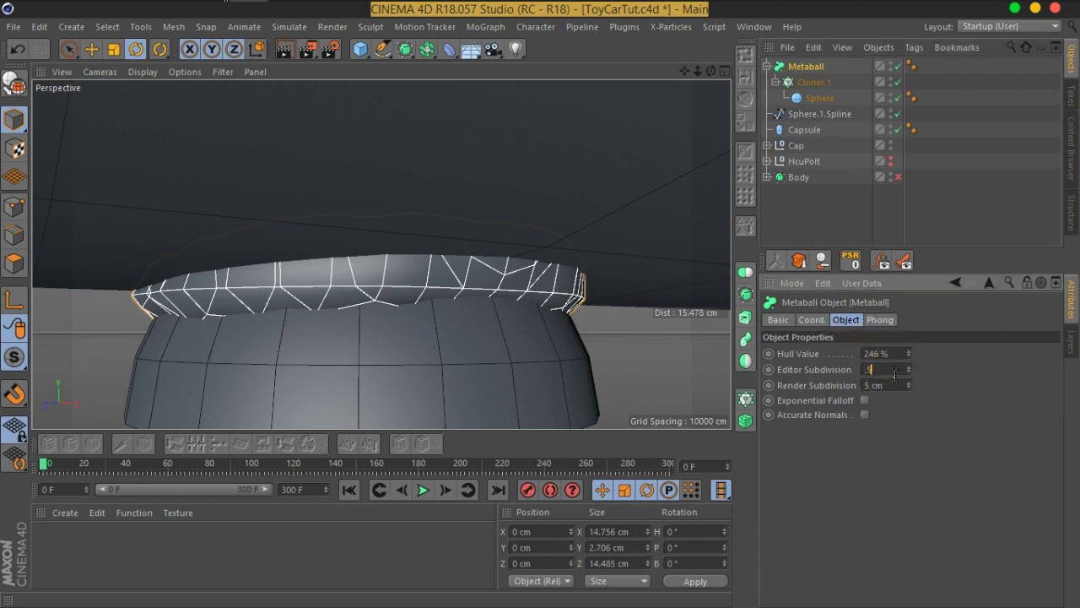
pyautogui.press('Return')
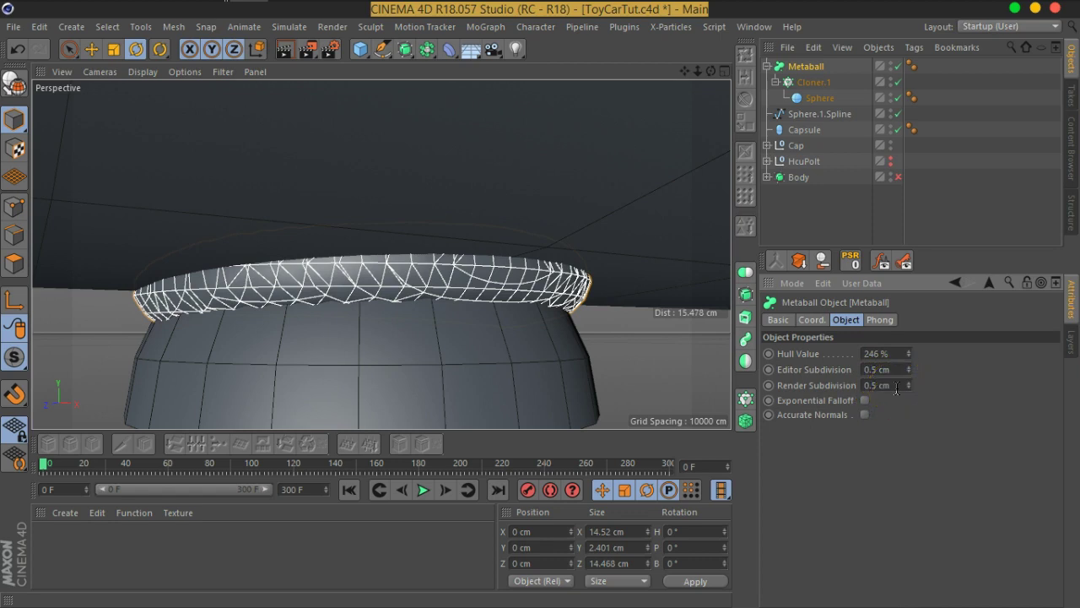
pyautogui.click(865, 400)
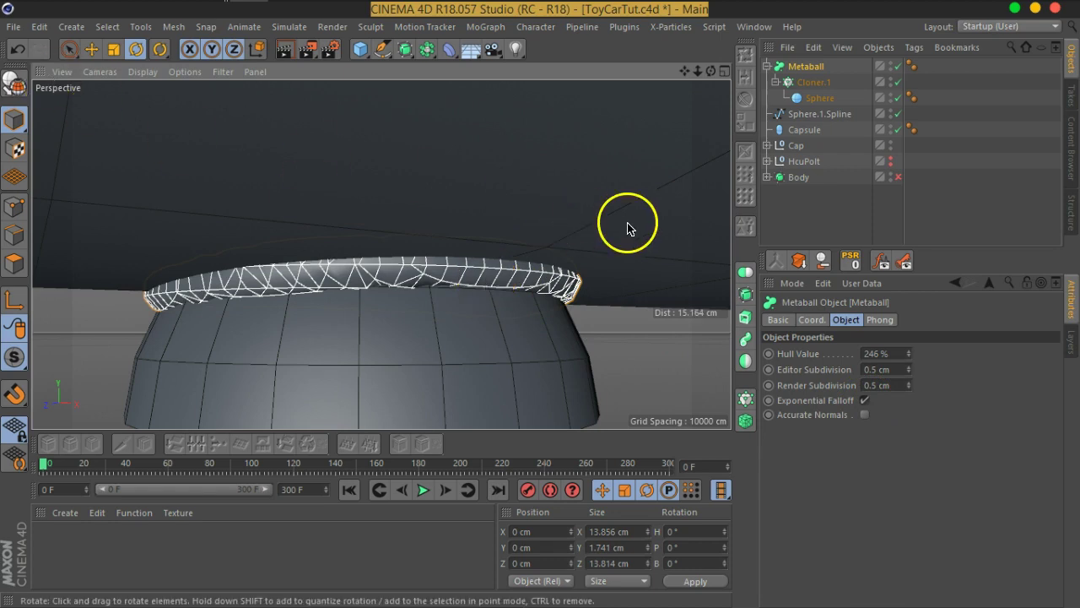
# - Tune the Metaball Hull Value to 309 %, checking the finer rim on the cap
pyautogui.click(771, 212)
pyautogui.moveTo(502, 272)
pyautogui.keyDown('alt'); pyautogui.mouseDown()
pyautogui.moveTo(470, 282)
pyautogui.moveTo(461, 261)
pyautogui.moveTo(526, 219)
pyautogui.moveTo(573, 208)
pyautogui.moveTo(439, 222)
pyautogui.moveTo(227, 213)
pyautogui.moveTo(194, 258)
pyautogui.moveTo(272, 278)
pyautogui.moveTo(436, 231)
pyautogui.moveTo(461, 207)
pyautogui.mouseUp(); pyautogui.keyUp('alt')
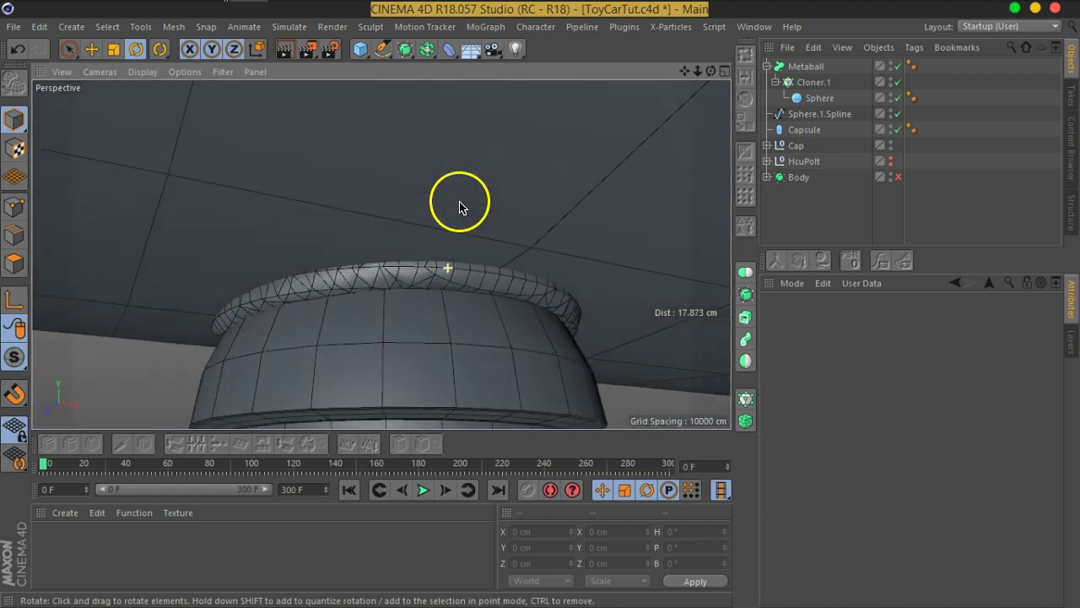
pyautogui.click(808, 68)
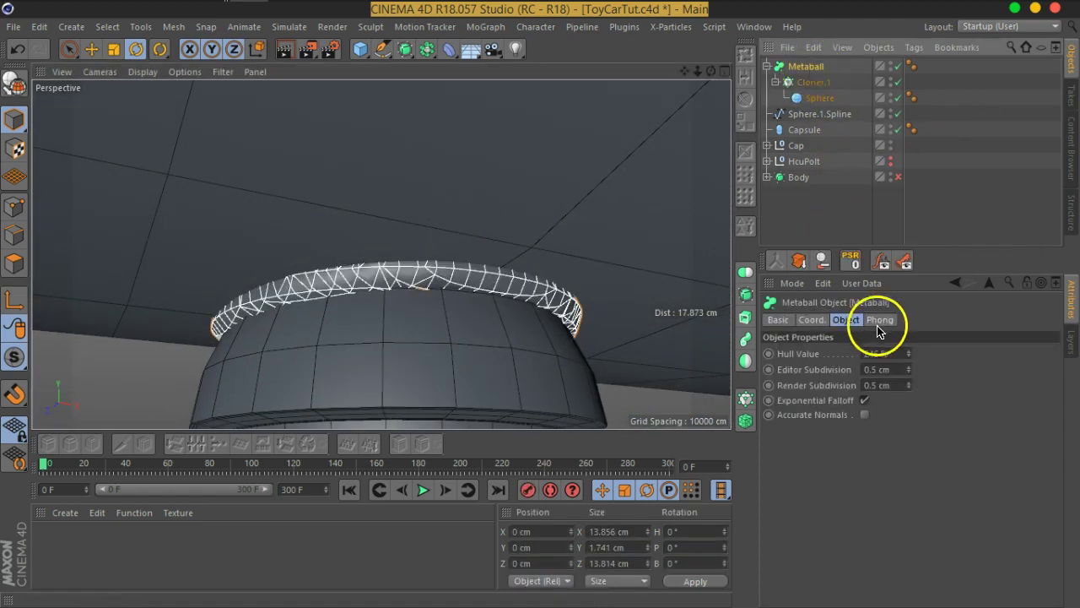
pyautogui.moveTo(888, 353); pyautogui.dragTo(889, 349)
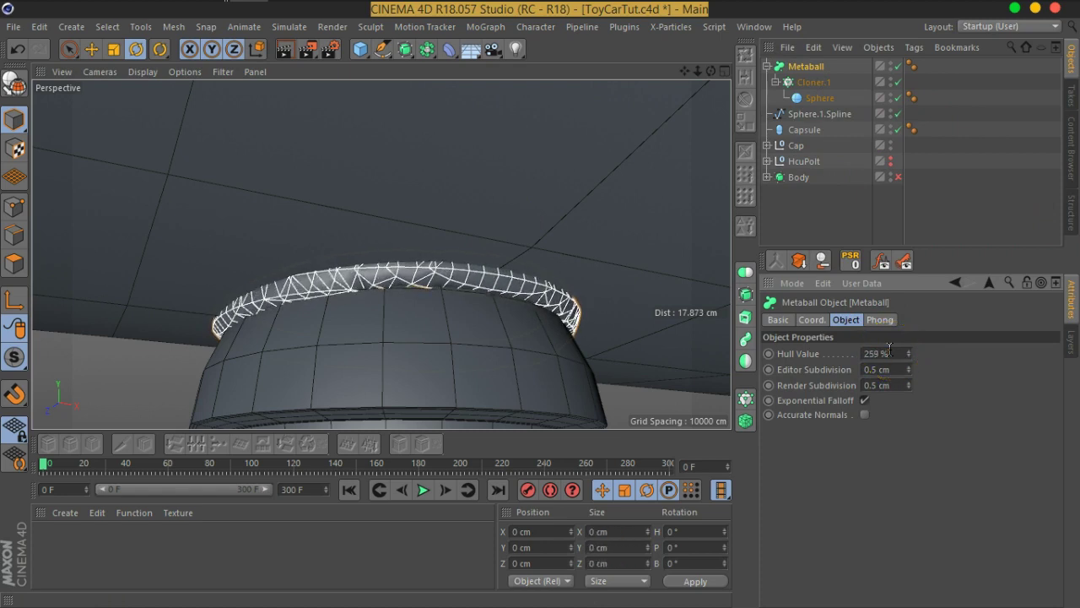
pyautogui.moveTo(888, 348); pyautogui.dragTo(890, 348)
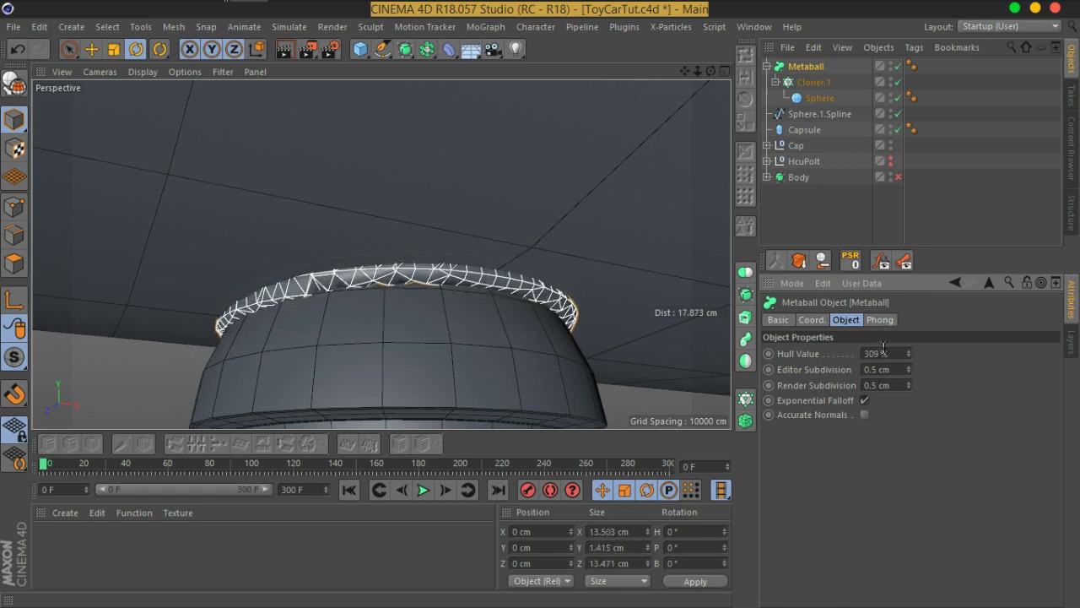
pyautogui.click(793, 193)
pyautogui.click(613, 286)
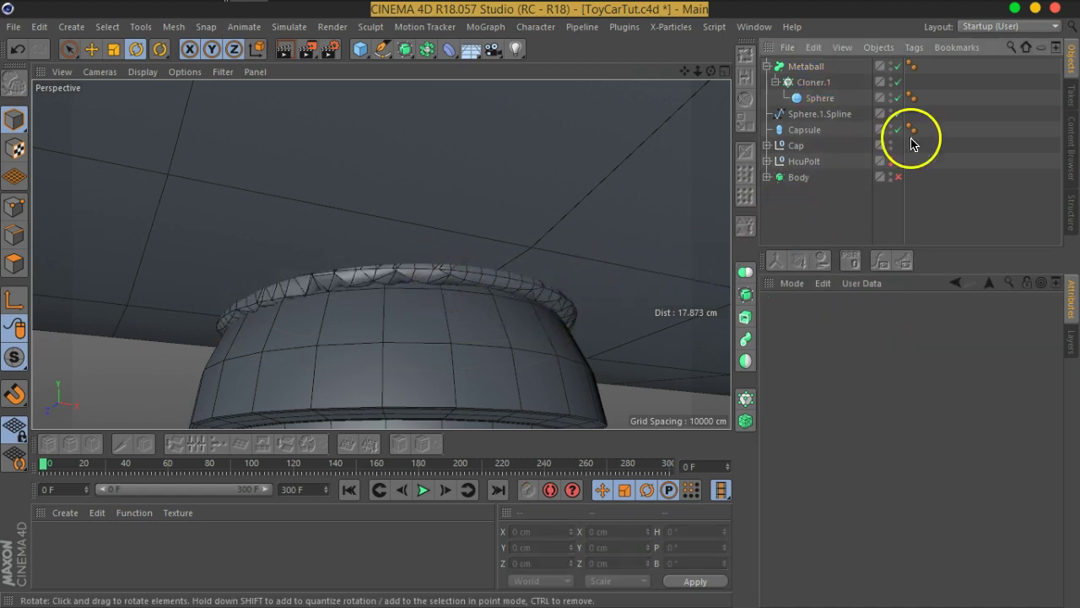
pyautogui.click(808, 66)
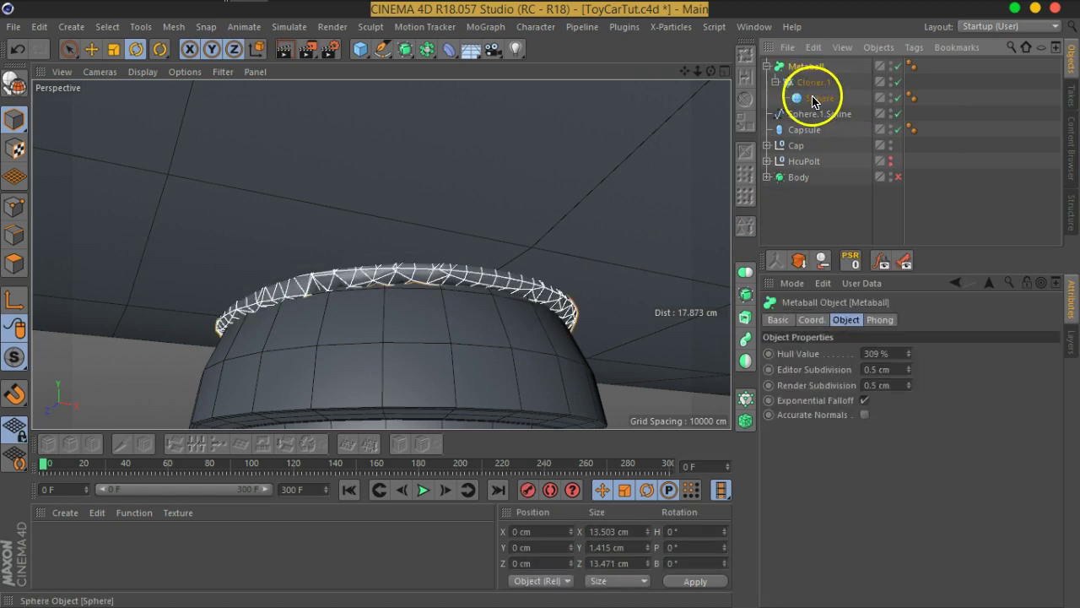
# - Wrap the Metaball in a Subdivision Surface generator
pyautogui.click(405, 53)
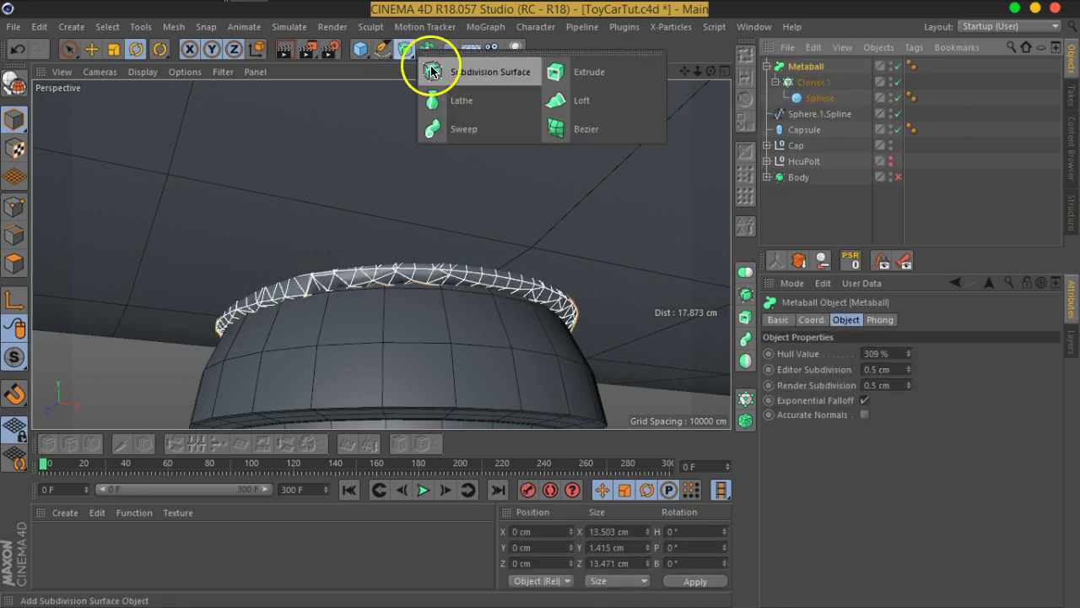
pyautogui.keyDown('alt'); pyautogui.click(431, 71); pyautogui.keyUp('alt')
pyautogui.click(789, 214)
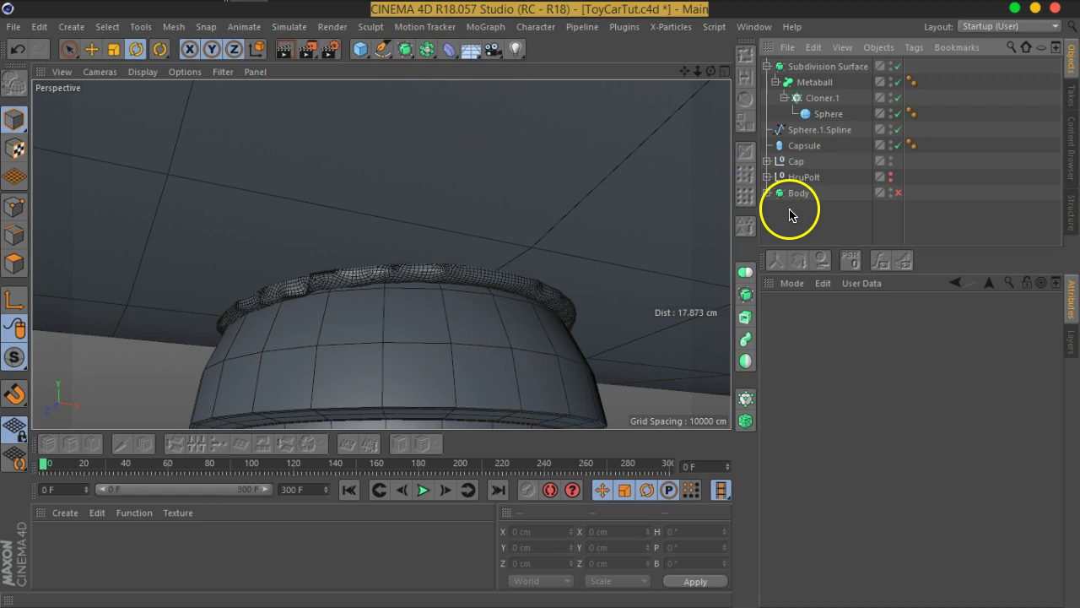
# - Raise the Metaball's Hull Value to 365 % to slim the rim band
pyautogui.scroll(2, 560, 260)
pyautogui.moveTo(525, 251)
pyautogui.keyDown('alt'); pyautogui.mouseDown()
pyautogui.moveTo(701, 264)
pyautogui.moveTo(219, 246)
pyautogui.moveTo(499, 254)
pyautogui.moveTo(627, 279)
pyautogui.moveTo(535, 272)
pyautogui.mouseUp(); pyautogui.keyUp('alt')
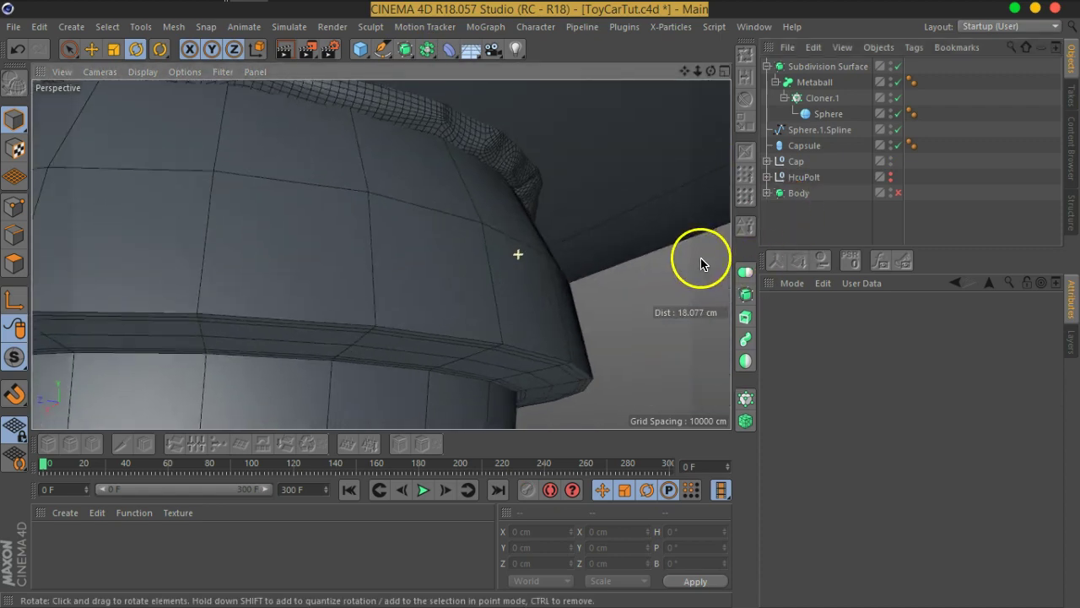
pyautogui.click(815, 83)
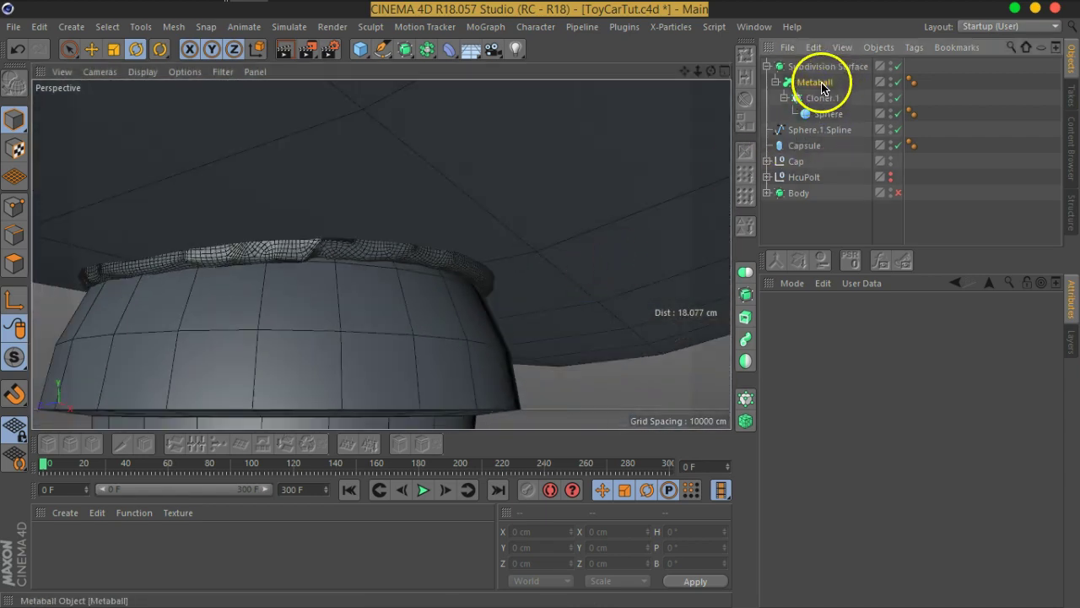
pyautogui.moveTo(909, 369)
pyautogui.mouseDown()
pyautogui.moveTo(907, 295)
pyautogui.moveTo(923, 349)
pyautogui.moveTo(918, 482)
pyautogui.moveTo(908, 316)
pyautogui.mouseUp()
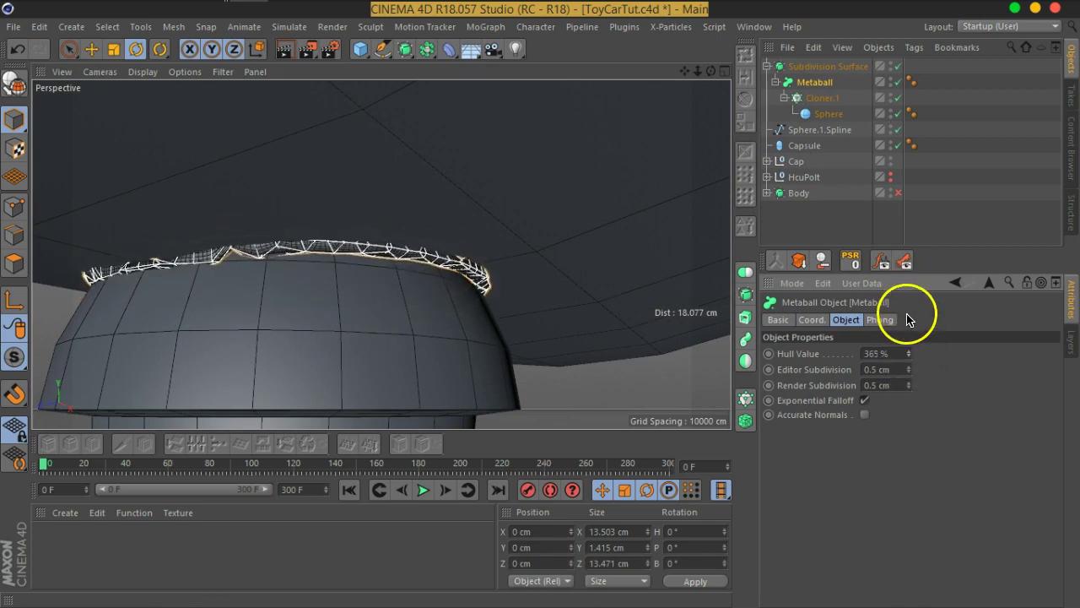
# - Centre Sphere.1.Spline's axis on its points and lower it to about Y 193.4 cm
pyautogui.click(820, 131)
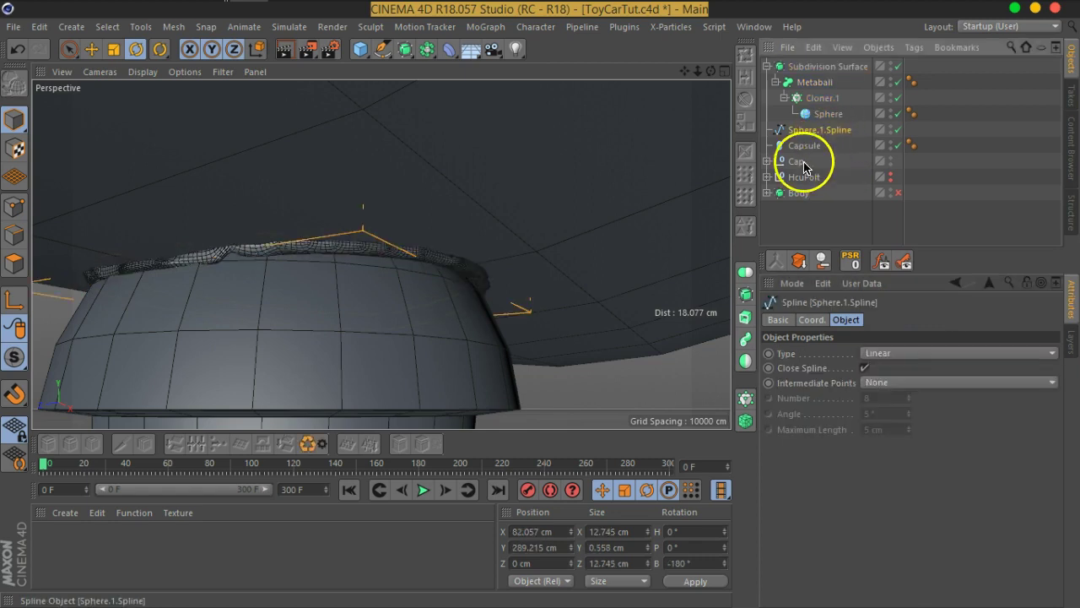
pyautogui.click(91, 49)
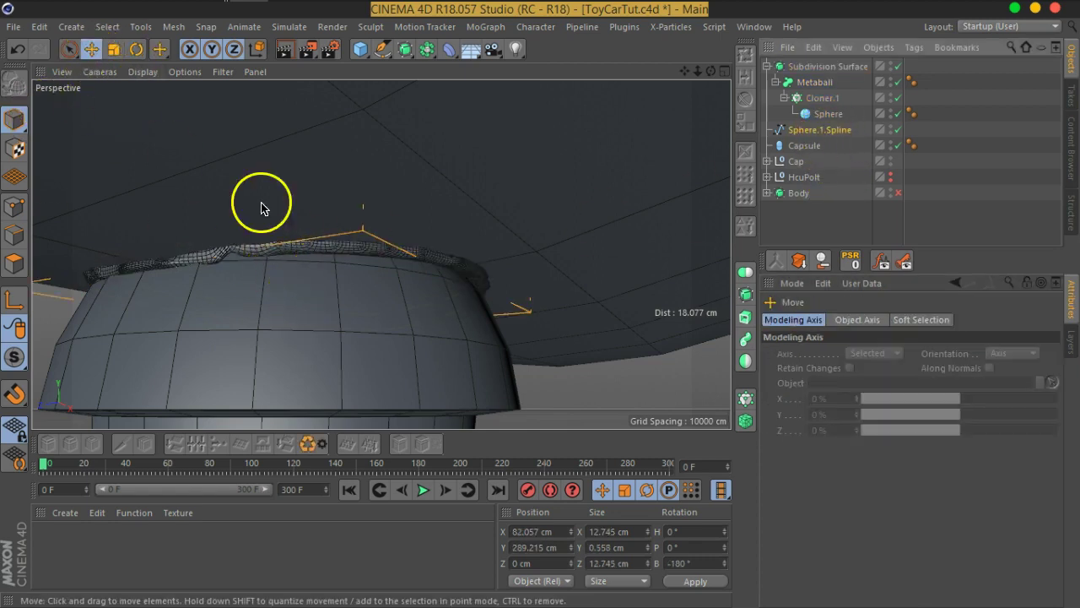
pyautogui.click(173, 26)
pyautogui.moveTo(187, 172)
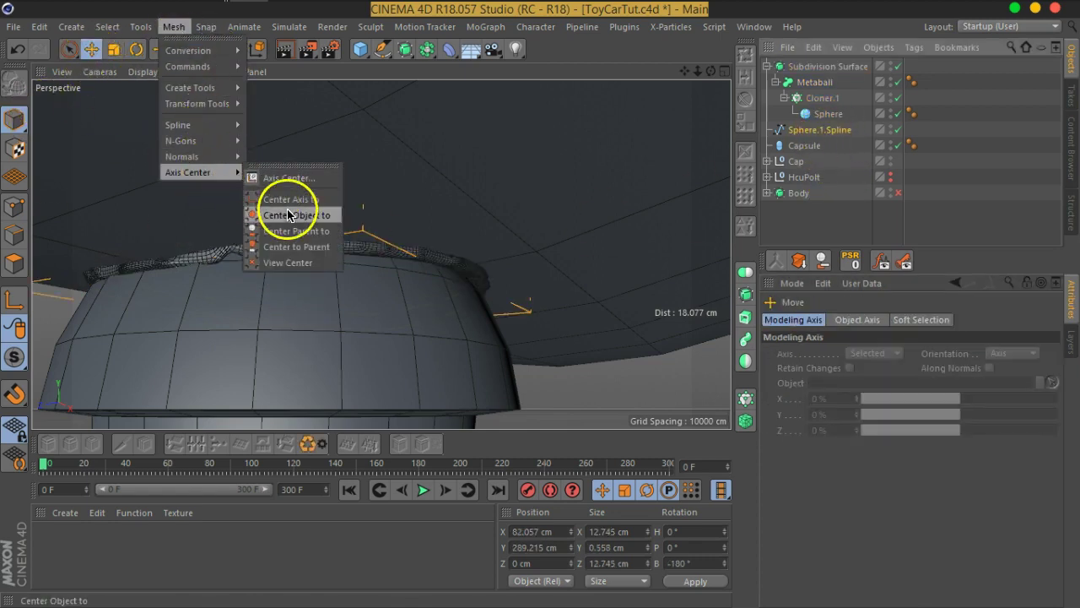
pyautogui.click(287, 214)
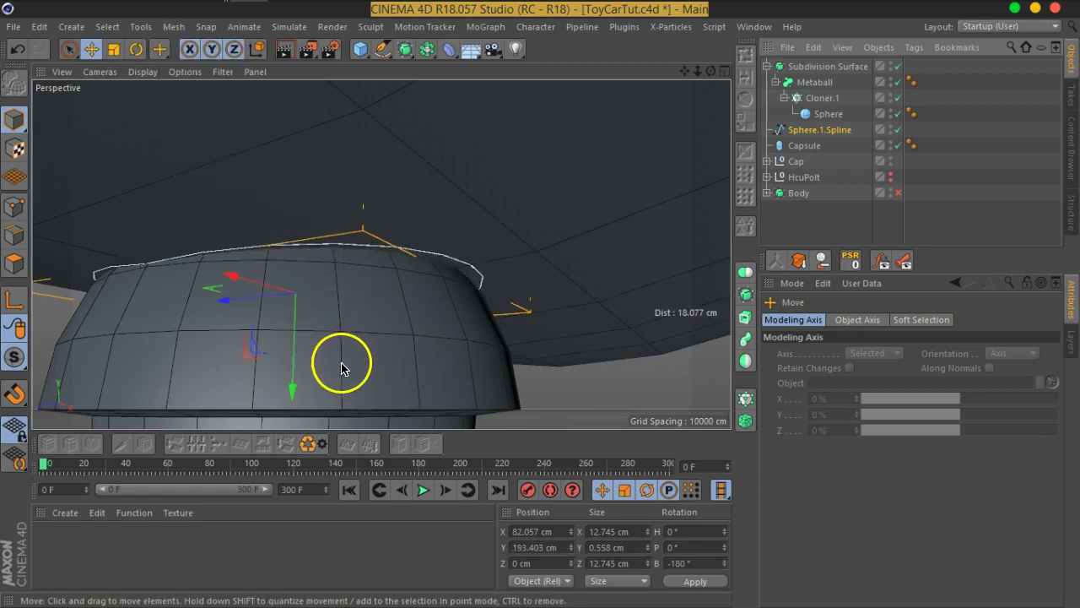
pyautogui.moveTo(291, 363); pyautogui.dragTo(295, 364)
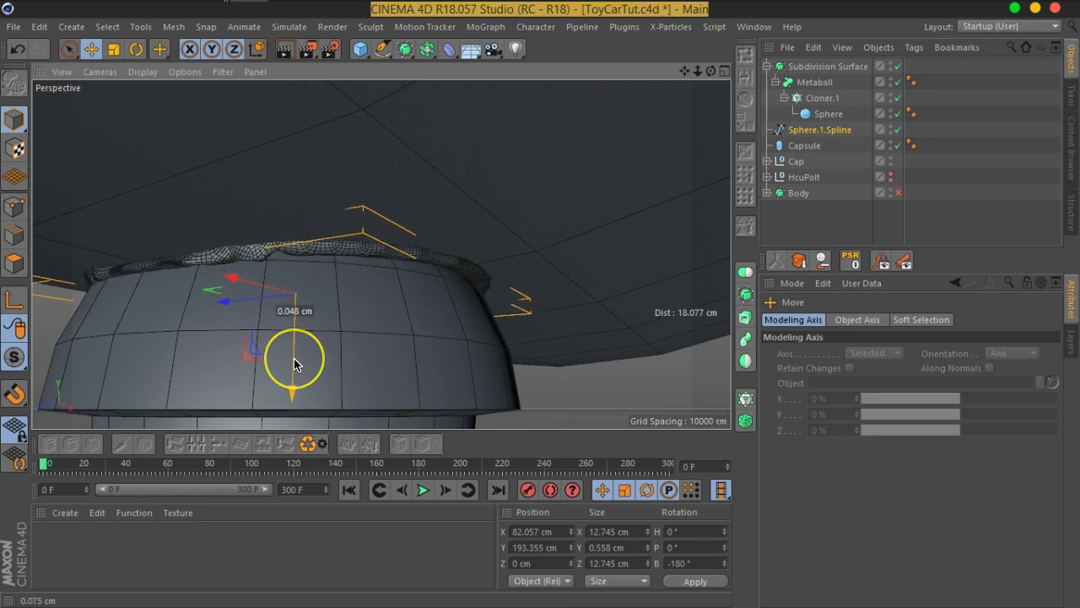
pyautogui.click(783, 233)
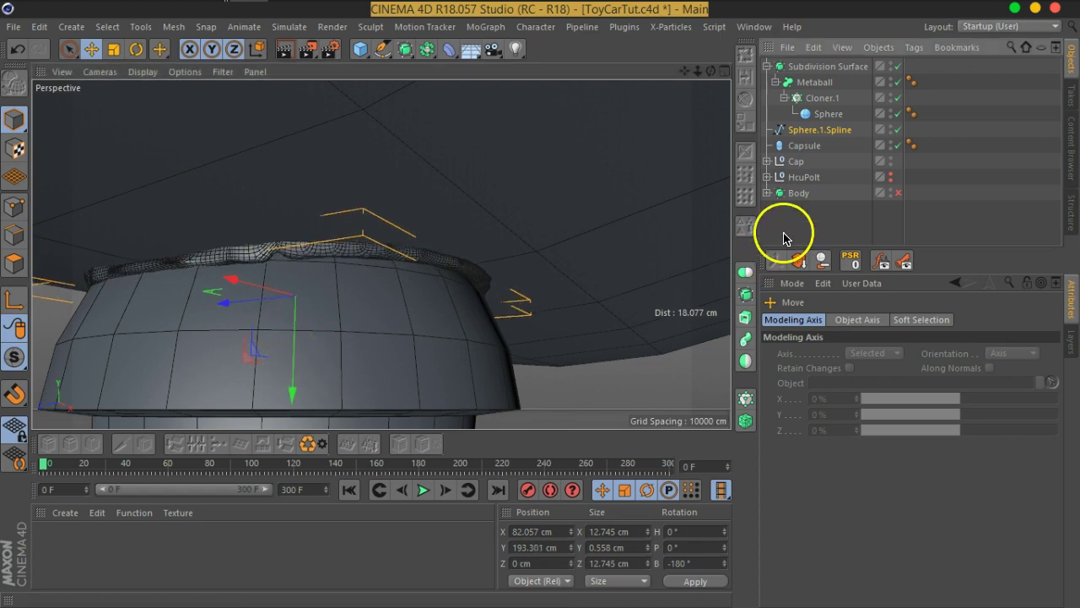
# - Switch the viewport display to Gouraud Shading
pyautogui.click(146, 72)
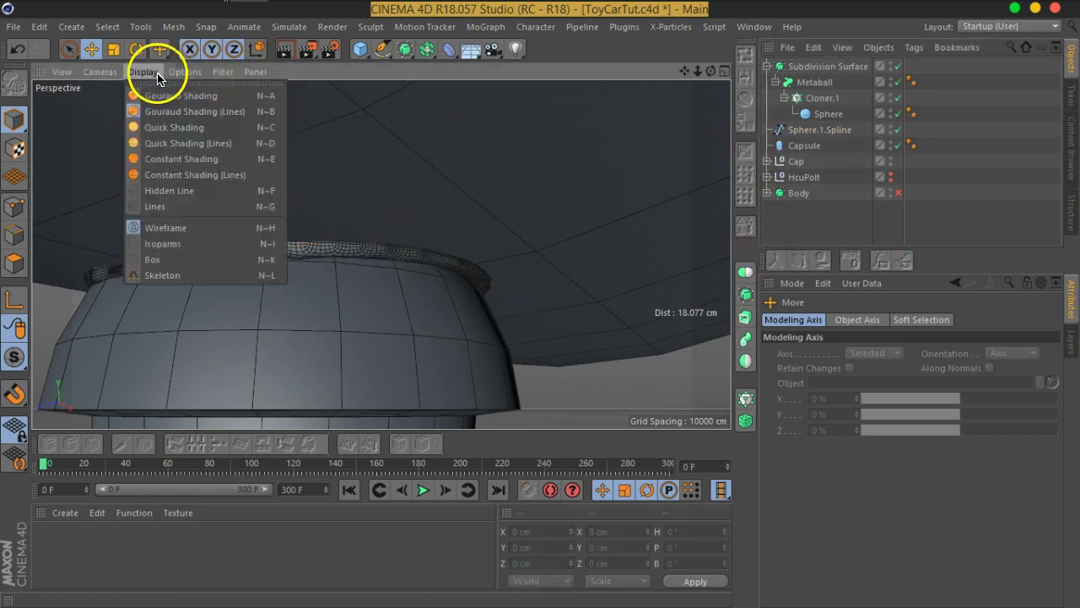
pyautogui.click(174, 95)
pyautogui.scroll(-2, 354, 270)
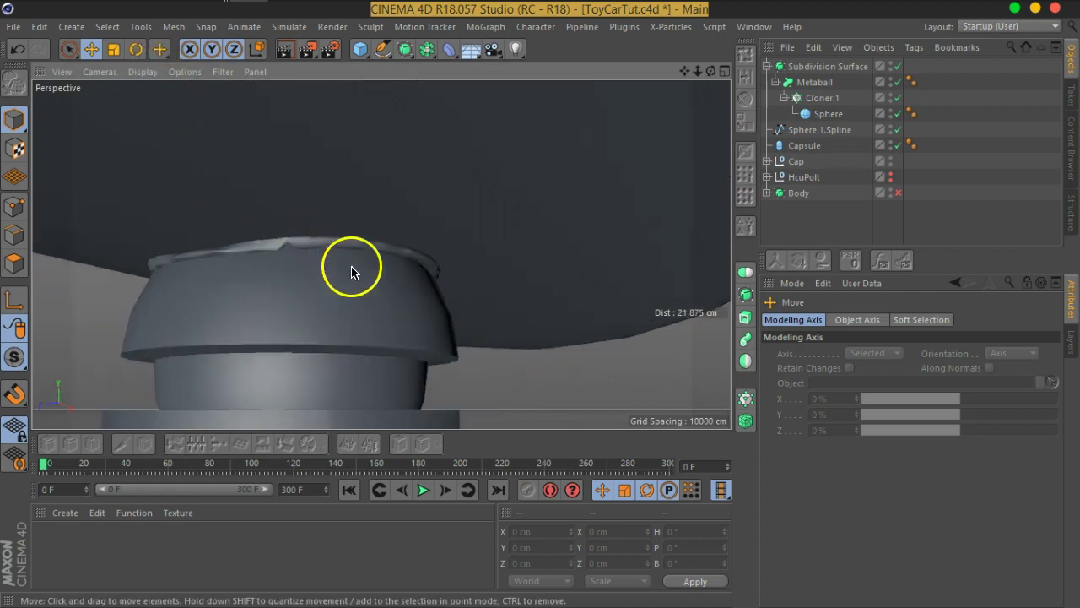
pyautogui.scroll(-2, 229, 267)
pyautogui.keyDown('alt'); pyautogui.moveTo(228, 267); pyautogui.dragTo(156, 280); pyautogui.keyUp('alt')
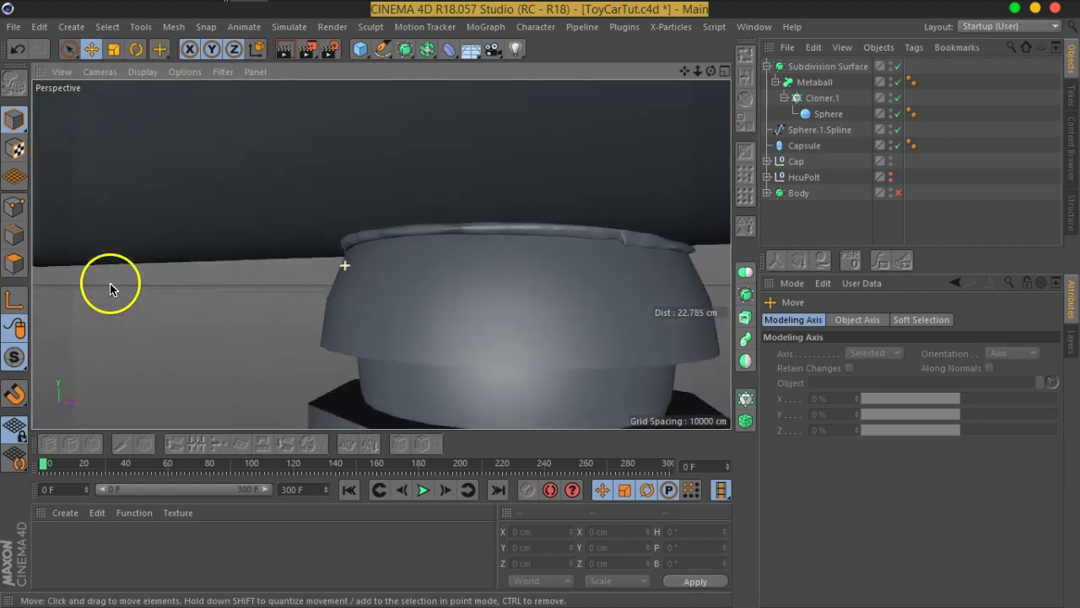
pyautogui.scroll(-2, 290, 241)
pyautogui.scroll(-2, 284, 236)
pyautogui.scroll(-3, 362, 225)
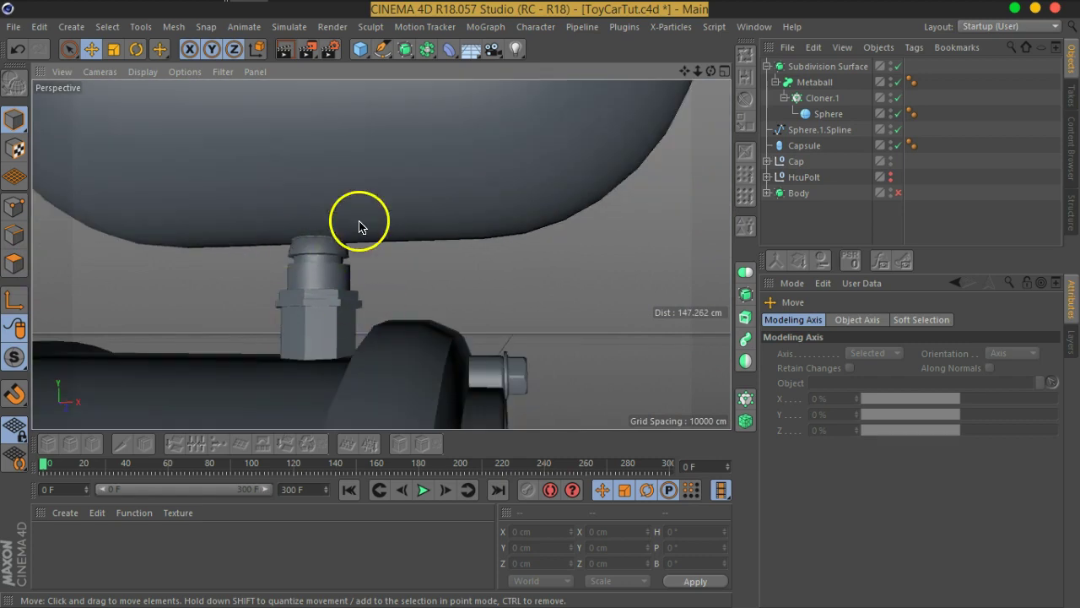
pyautogui.scroll(-3, 384, 293)
pyautogui.moveTo(384, 293)
pyautogui.keyDown('alt'); pyautogui.mouseDown()
pyautogui.moveTo(369, 244)
pyautogui.moveTo(374, 279)
pyautogui.mouseUp(); pyautogui.keyUp('alt')
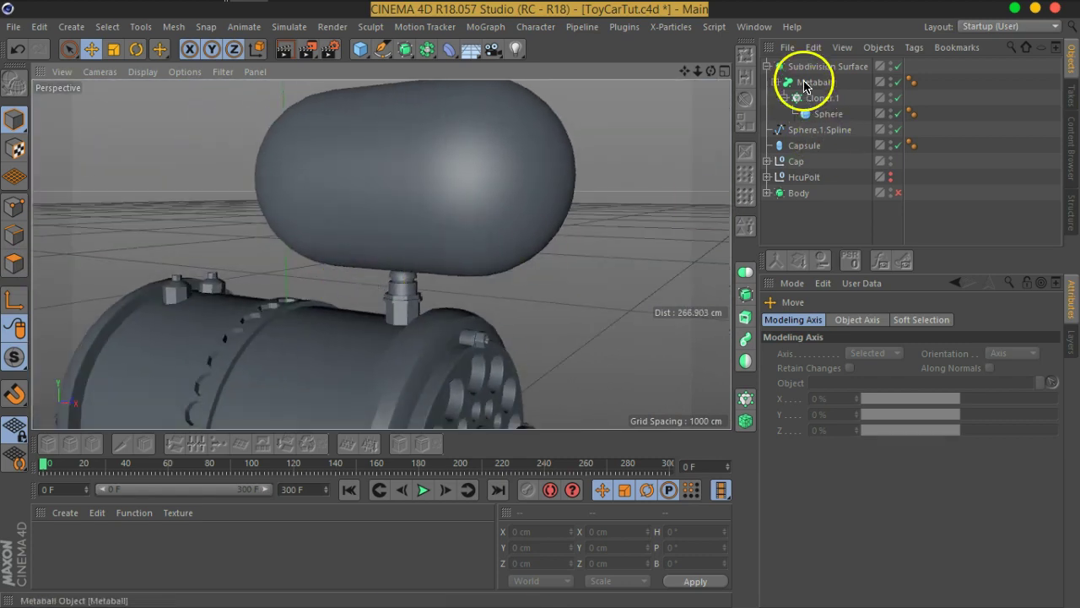
# - Rename the Subdivision Surface to 'wild'
pyautogui.click(767, 67)
pyautogui.doubleClick(813, 66)
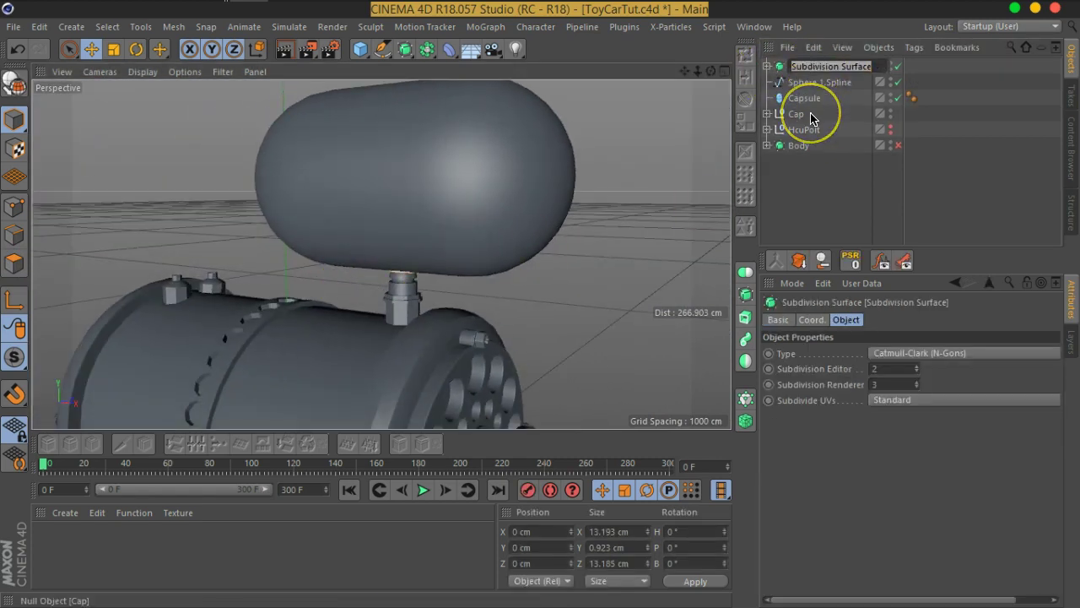
pyautogui.write('wild')
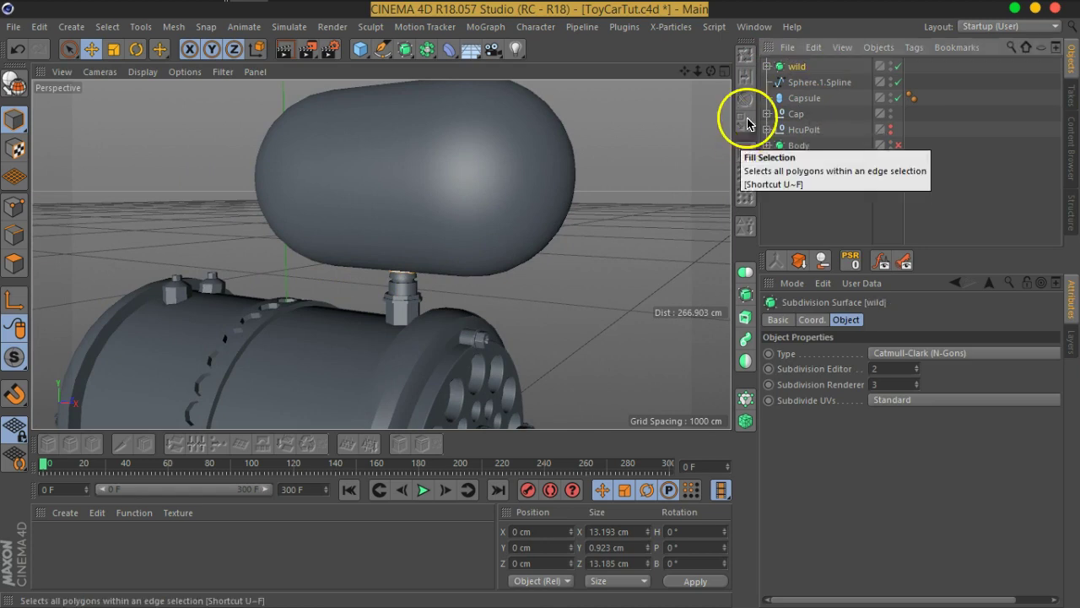
# - Group wild and Sphere.1.Spline under a new null, also named 'wild'
pyautogui.click(810, 82)
pyautogui.scroll(2, 519, 232)
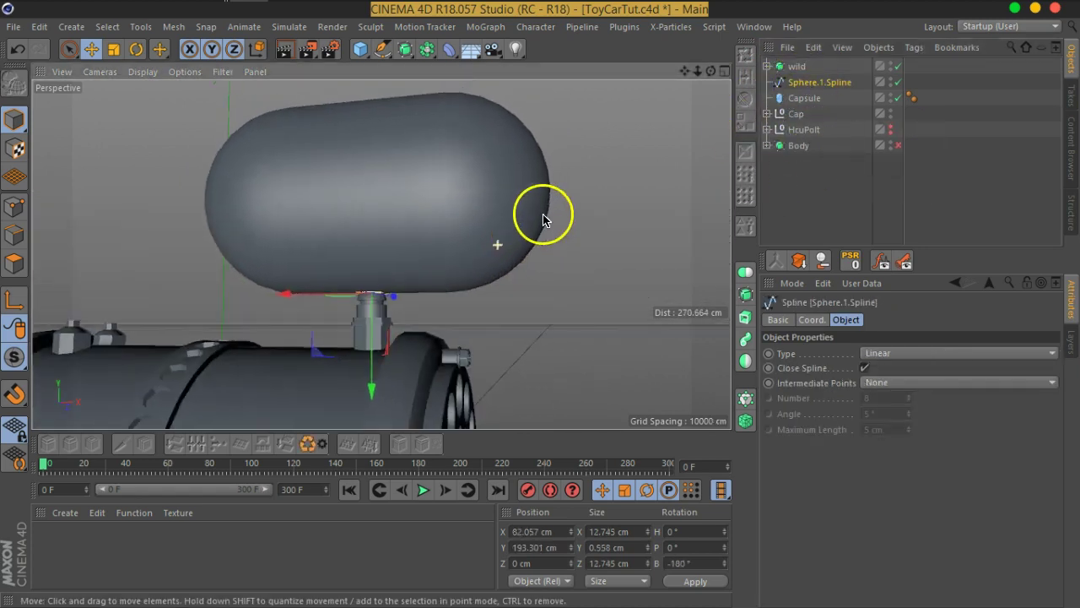
pyautogui.scroll(5, 410, 301)
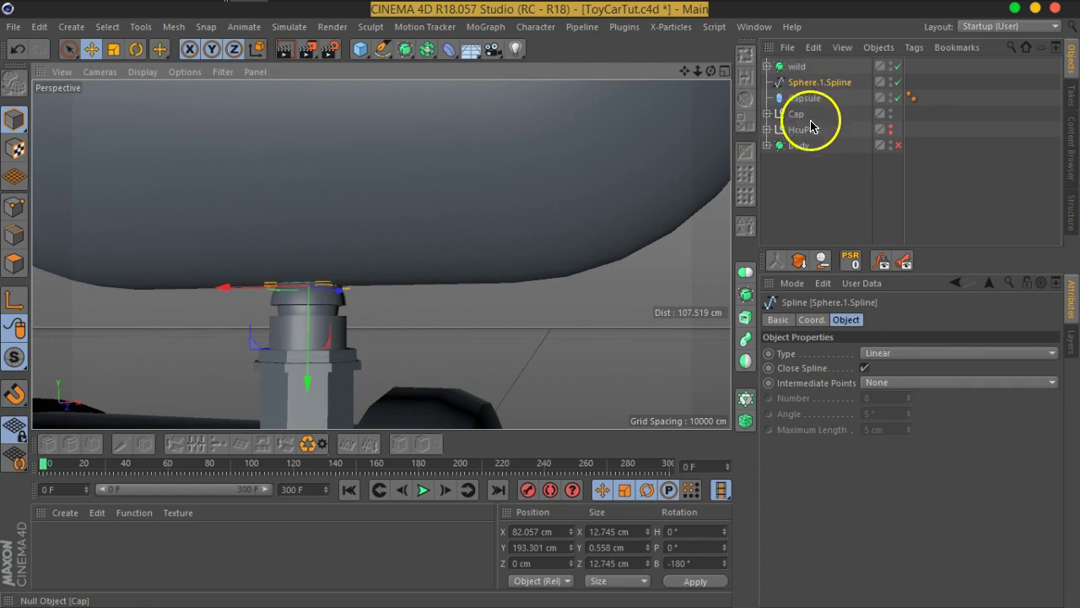
pyautogui.click(796, 67)
pyautogui.click(767, 65)
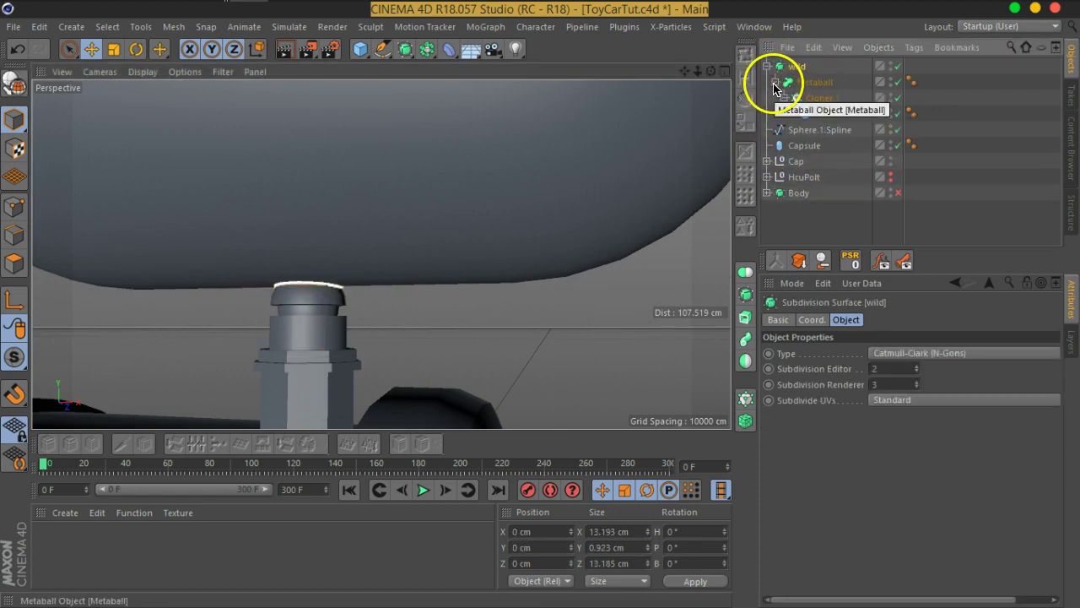
pyautogui.click(768, 66)
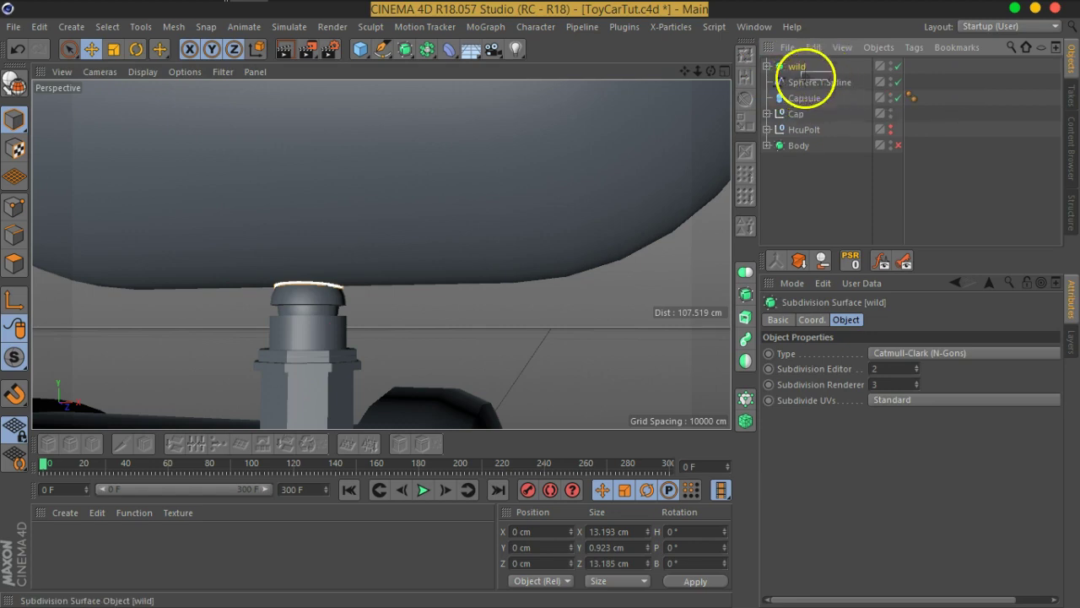
pyautogui.keyDown('ctrl'); pyautogui.click(818, 84); pyautogui.keyUp('ctrl')
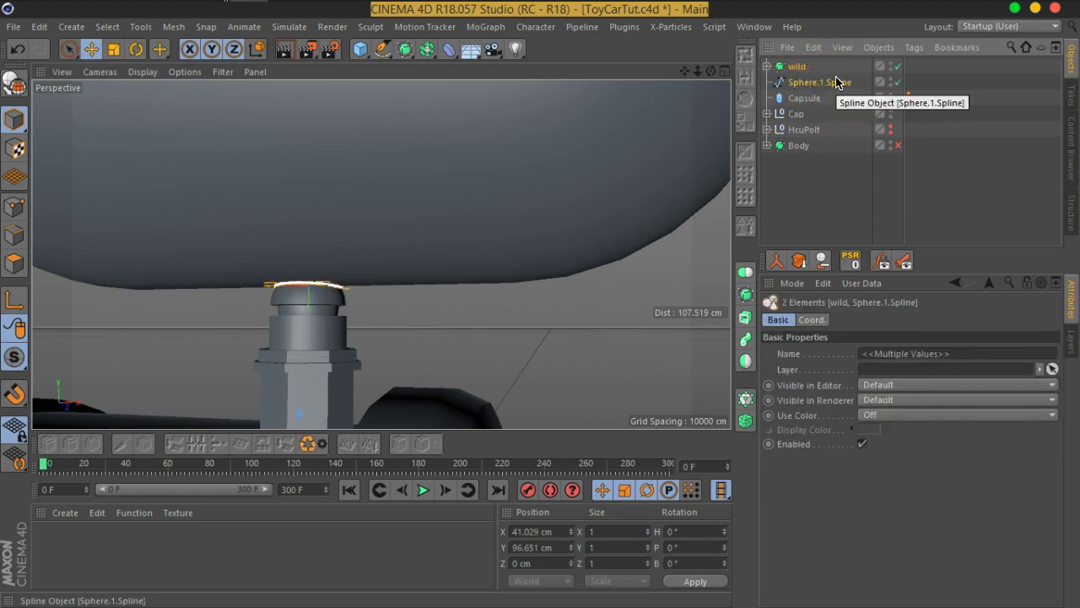
pyautogui.hotkey('alt', 'g')
pyautogui.doubleClick(798, 66)
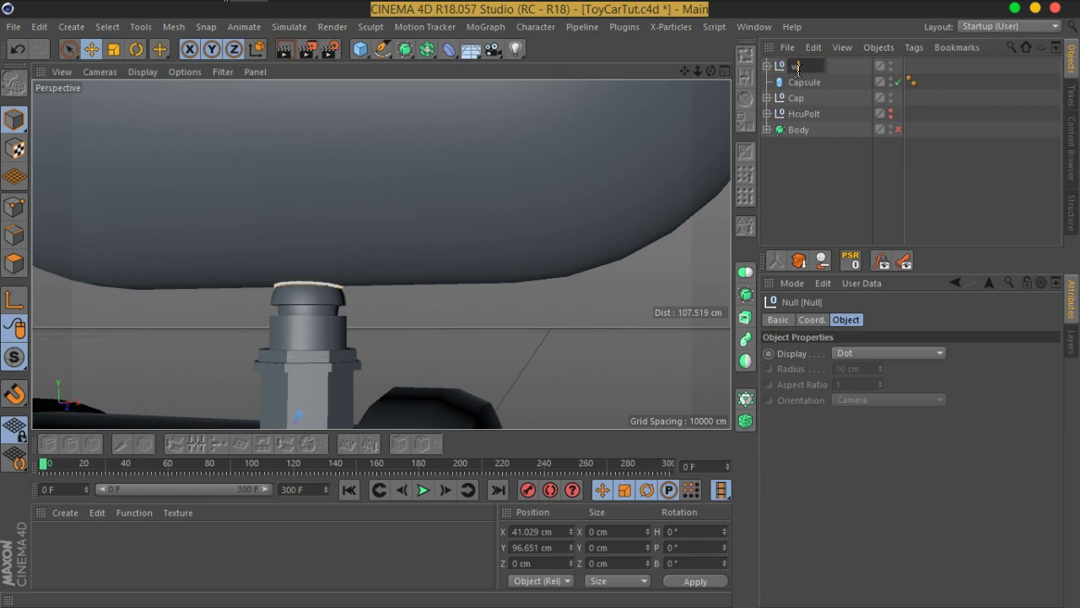
pyautogui.write('ild')
pyautogui.press('Return')
# - Frame the Capsule and show the viewport as shading with wireframe lines
pyautogui.click(800, 82)
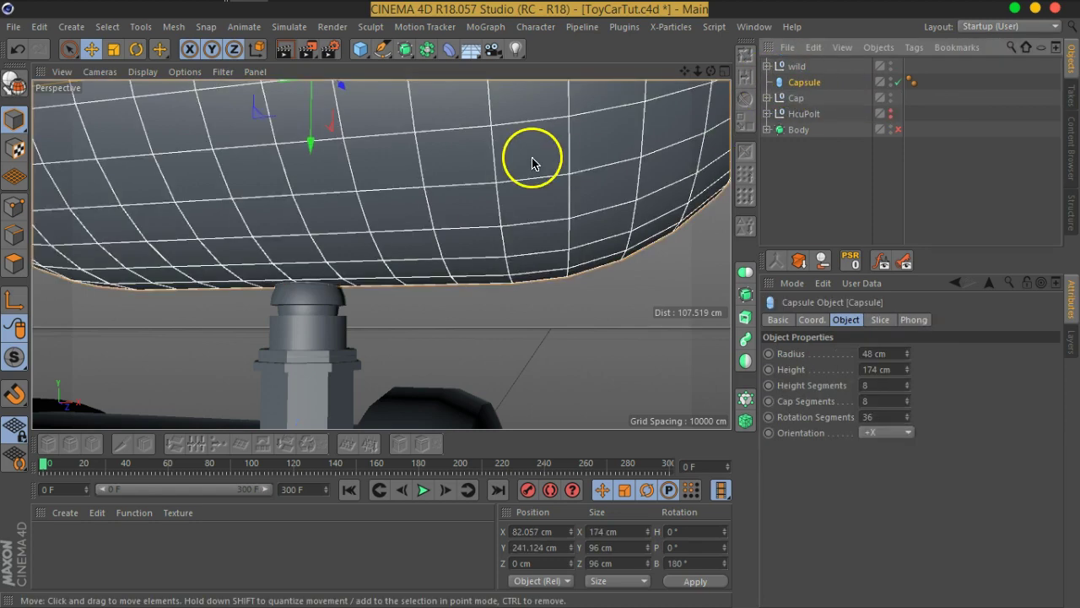
pyautogui.scroll(-3, 520, 161)
pyautogui.scroll(-2, 506, 203)
pyautogui.press('o')
pyautogui.click(133, 81)
pyautogui.click(175, 108)
pyautogui.moveTo(414, 169)
pyautogui.keyDown('alt'); pyautogui.mouseDown()
pyautogui.moveTo(422, 210)
pyautogui.moveTo(482, 243)
pyautogui.moveTo(465, 270)
pyautogui.moveTo(477, 300)
pyautogui.mouseUp(); pyautogui.keyUp('alt')
pyautogui.scroll(2, 429, 211)
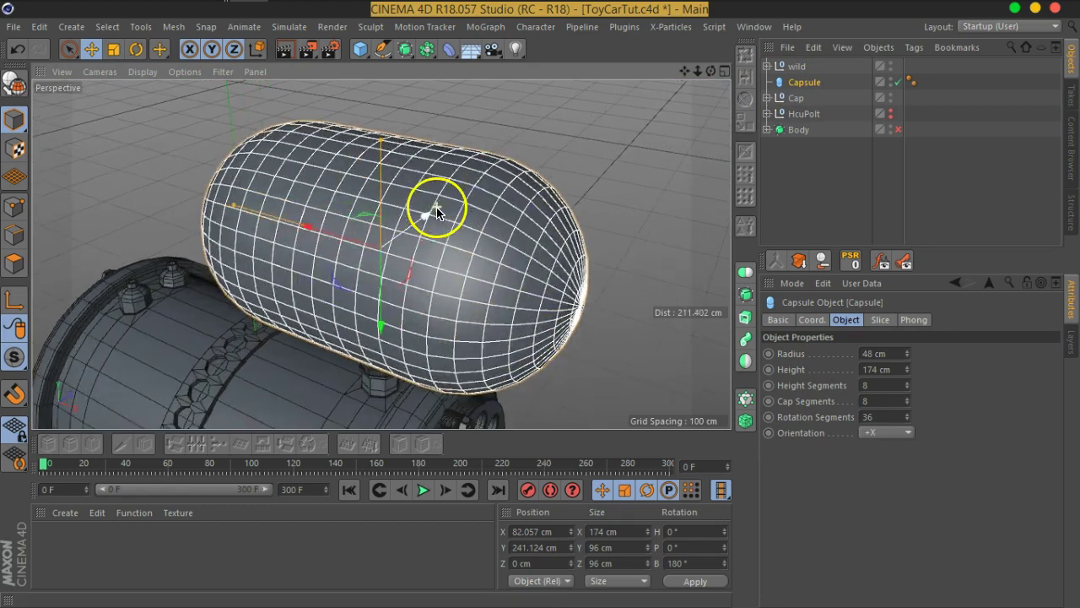
pyautogui.scroll(2, 458, 208)
pyautogui.scroll(3, 526, 188)
pyautogui.scroll(2, 476, 206)
pyautogui.keyDown('alt'); pyautogui.moveTo(477, 206); pyautogui.dragTo(461, 210); pyautogui.keyUp('alt')
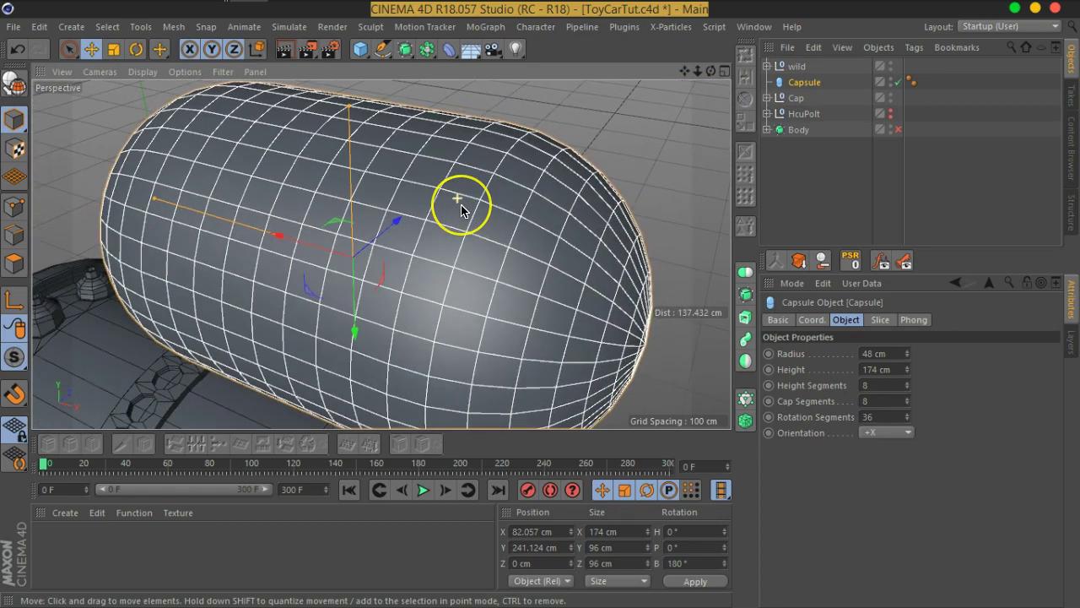
# - Make the Capsule editable and Optimize all of its points
pyautogui.click(14, 83)
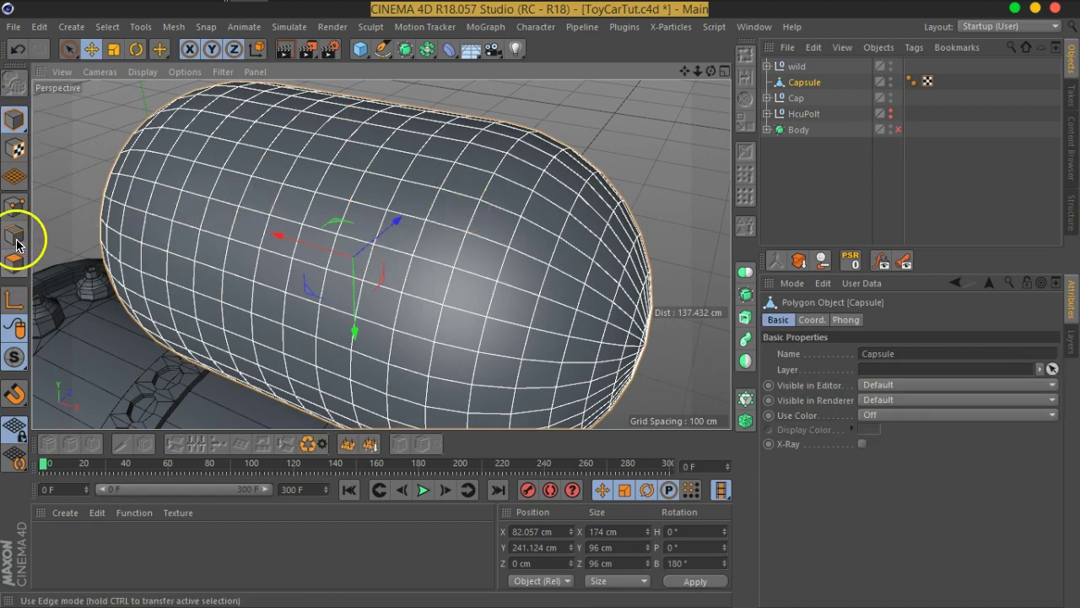
pyautogui.click(14, 207)
pyautogui.rightClick(299, 269)
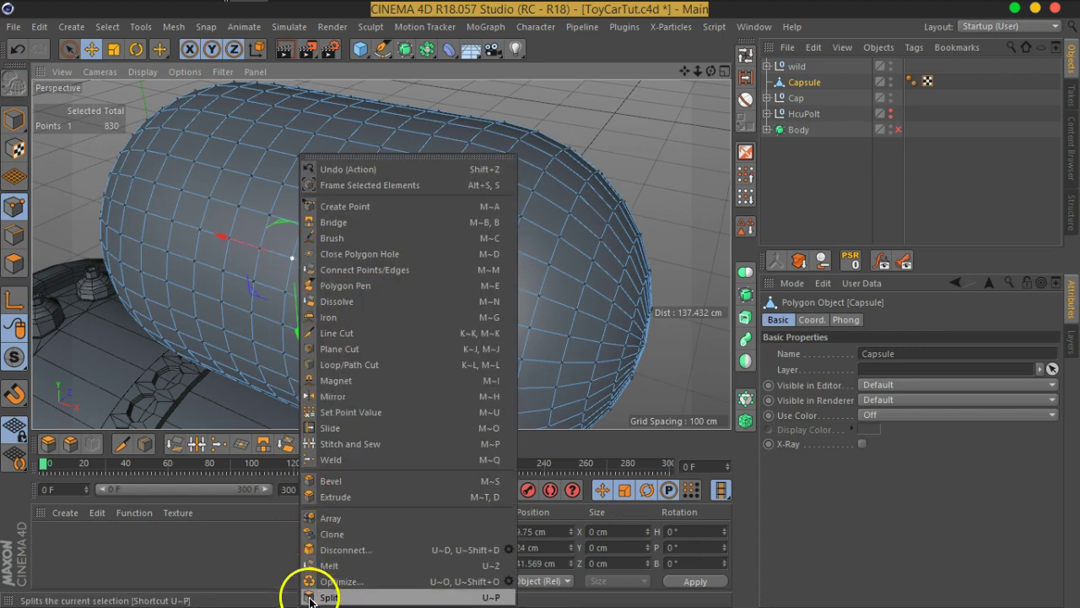
pyautogui.click(344, 583)
pyautogui.hotkey('ctrl', 'a')
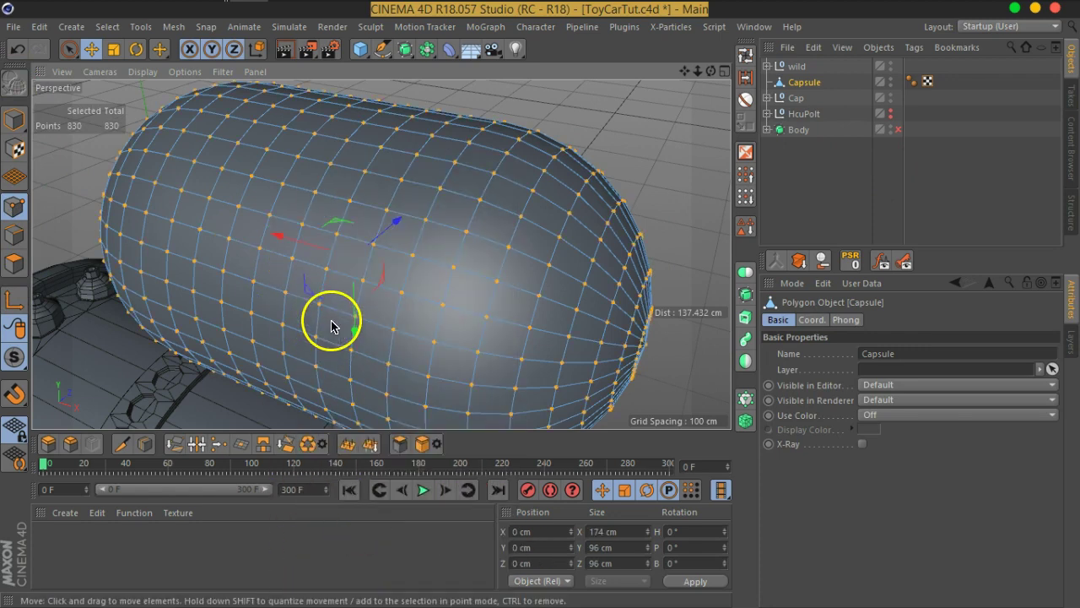
pyautogui.rightClick(333, 322)
pyautogui.click(397, 582)
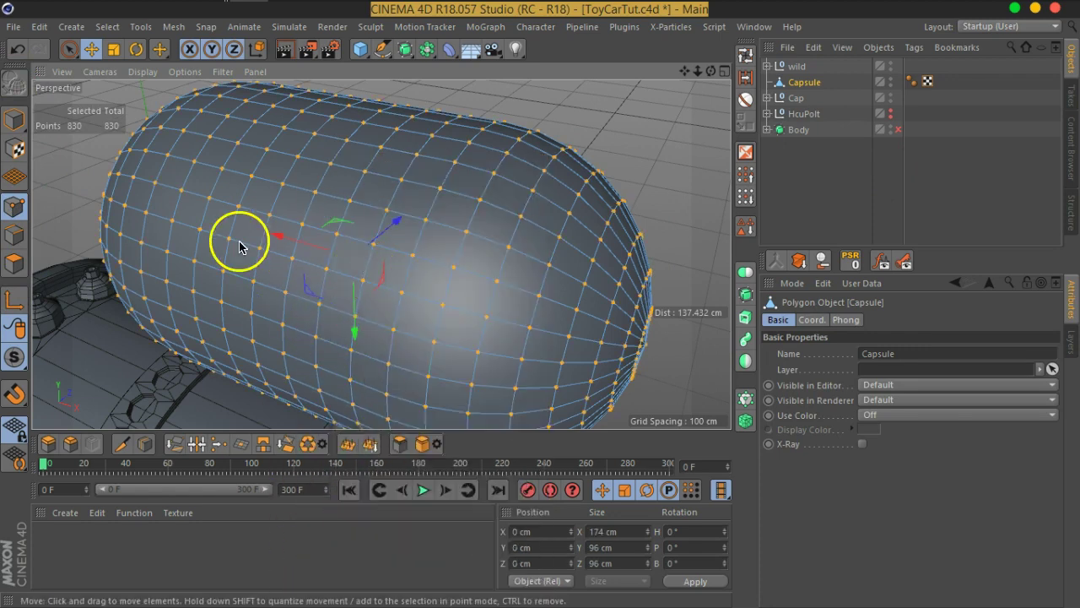
# - Loop-select two adjacent polygon loops (72 polygons) around the Capsule
pyautogui.click(14, 263)
pyautogui.keyDown('alt'); pyautogui.moveTo(507, 234); pyautogui.dragTo(421, 208); pyautogui.keyUp('alt')
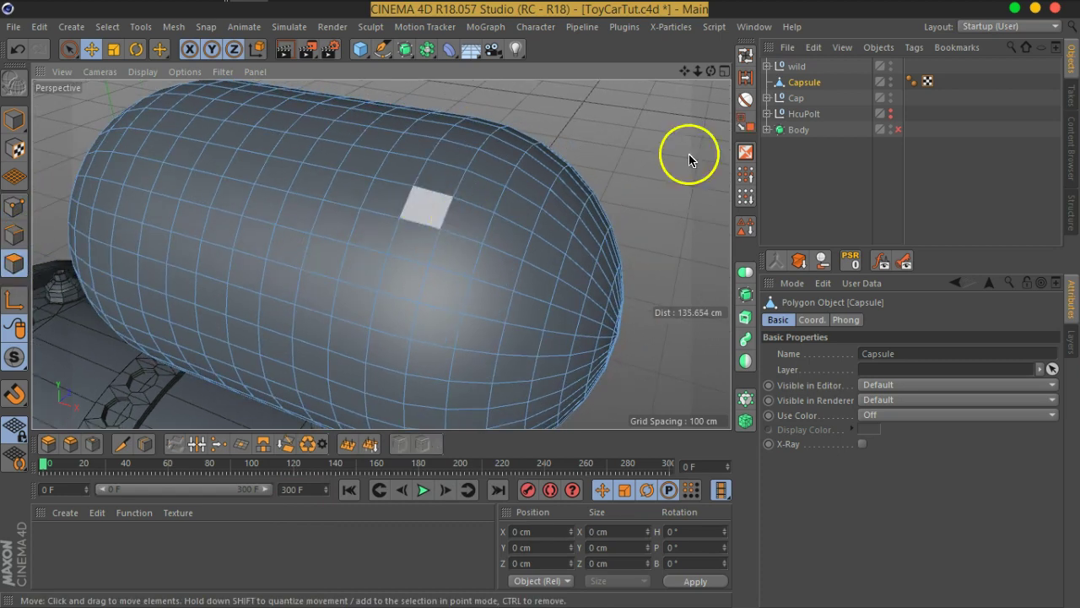
pyautogui.click(746, 55)
pyautogui.keyDown('alt'); pyautogui.moveTo(305, 220); pyautogui.dragTo(361, 231); pyautogui.keyUp('alt')
pyautogui.moveTo(434, 186)
pyautogui.keyDown('alt'); pyautogui.mouseDown()
pyautogui.moveTo(434, 233)
pyautogui.moveTo(406, 227)
pyautogui.mouseUp(); pyautogui.keyUp('alt')
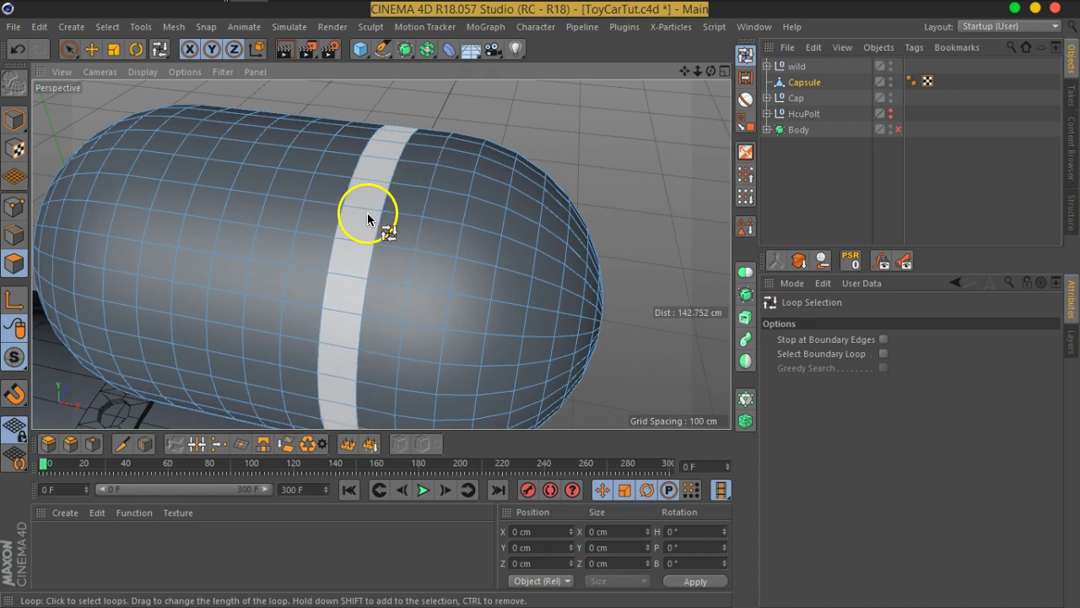
pyautogui.click(367, 212)
pyautogui.keyDown('shift'); pyautogui.click(422, 278); pyautogui.keyUp('shift')
pyautogui.moveTo(393, 236)
pyautogui.keyDown('alt'); pyautogui.mouseDown()
pyautogui.moveTo(340, 211)
pyautogui.moveTo(368, 218)
pyautogui.mouseUp(); pyautogui.keyUp('alt')
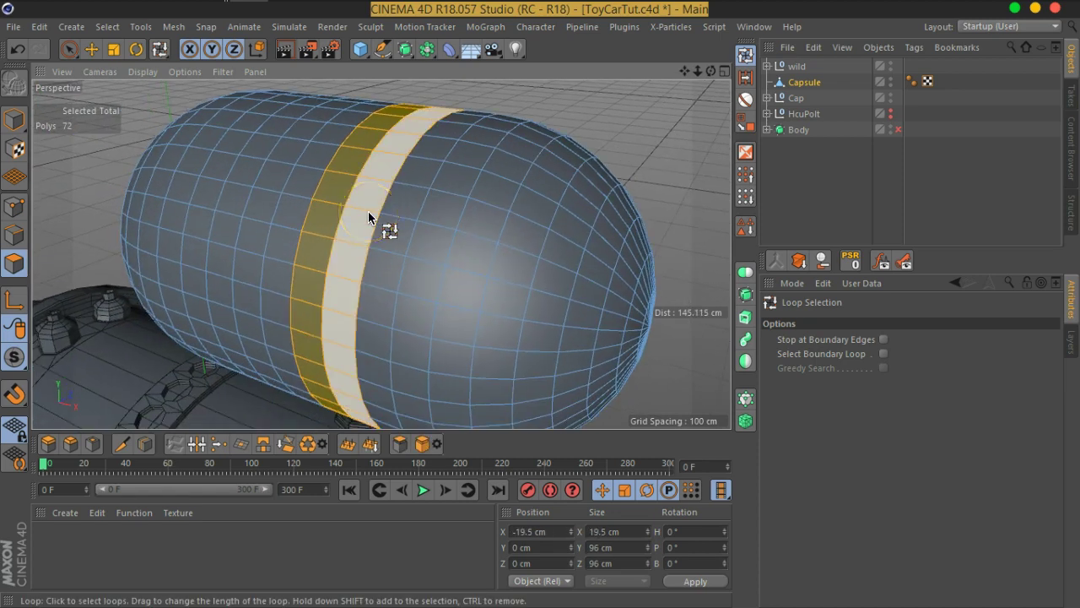
pyautogui.scroll(-2, 368, 217)
pyautogui.scroll(-2, 368, 218)
pyautogui.scroll(3, 369, 218)
pyautogui.moveTo(369, 222)
pyautogui.keyDown('alt'); pyautogui.mouseDown()
pyautogui.moveTo(301, 326)
pyautogui.moveTo(160, 374)
pyautogui.moveTo(394, 241)
pyautogui.moveTo(471, 244)
pyautogui.moveTo(427, 193)
pyautogui.moveTo(393, 200)
pyautogui.moveTo(403, 212)
pyautogui.moveTo(398, 205)
pyautogui.moveTo(470, 186)
pyautogui.moveTo(410, 231)
pyautogui.mouseUp(); pyautogui.keyUp('alt')
pyautogui.scroll(2, 403, 212)
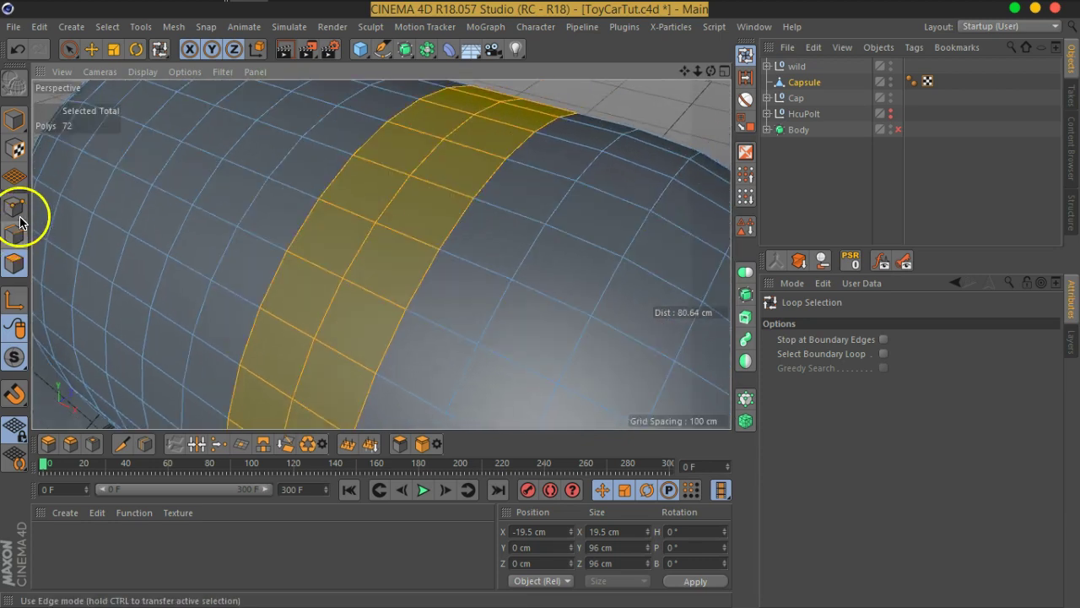
pyautogui.click(18, 209)
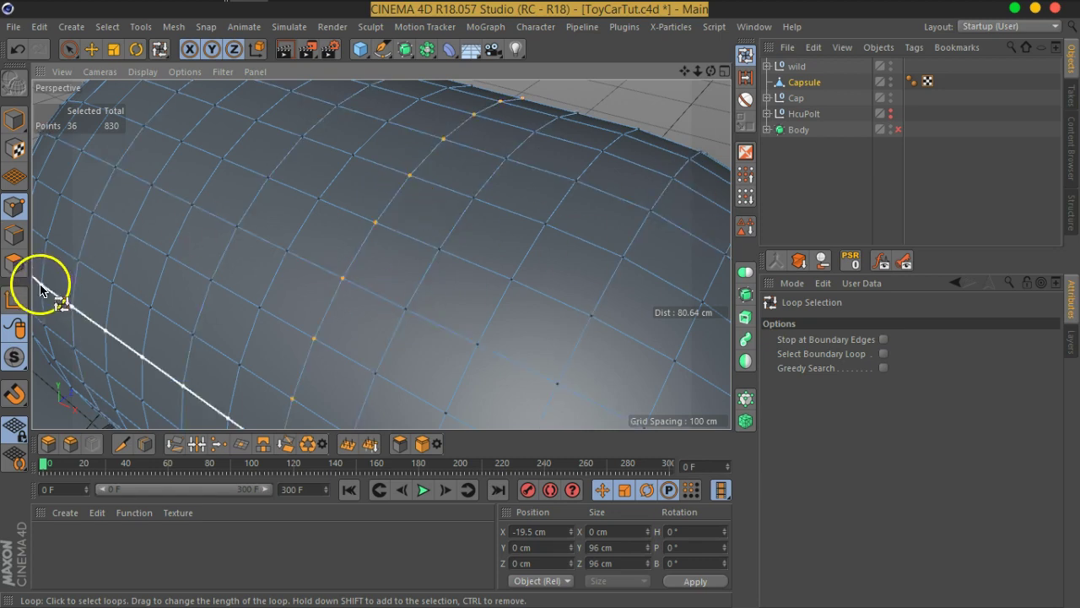
pyautogui.click(23, 266)
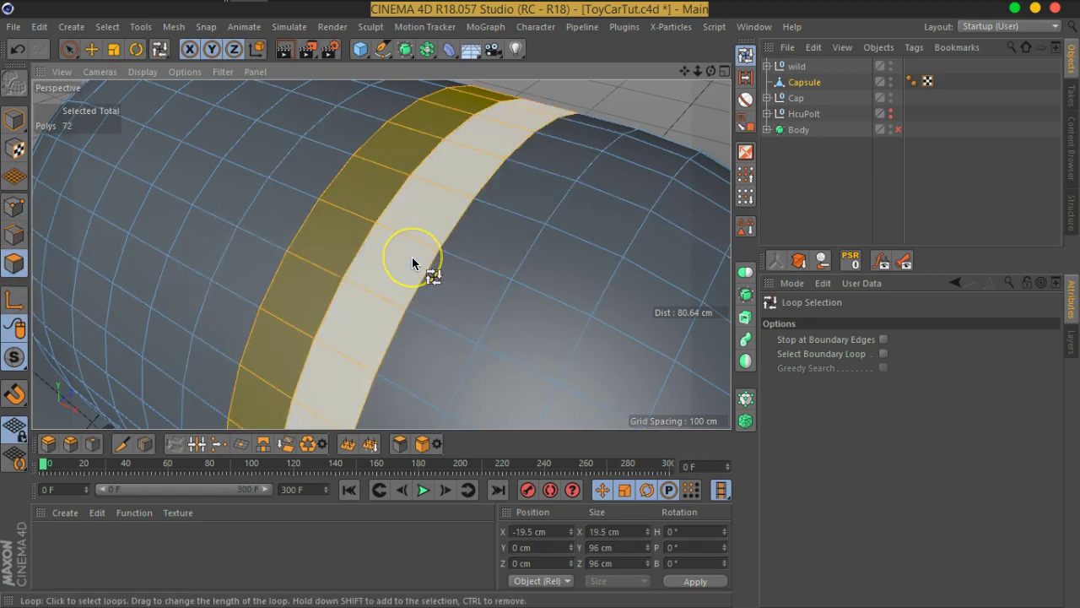
# - Split the two-loop band into its own object named 'head_built'
pyautogui.keyDown('shift'); pyautogui.click(412, 256); pyautogui.keyUp('shift')
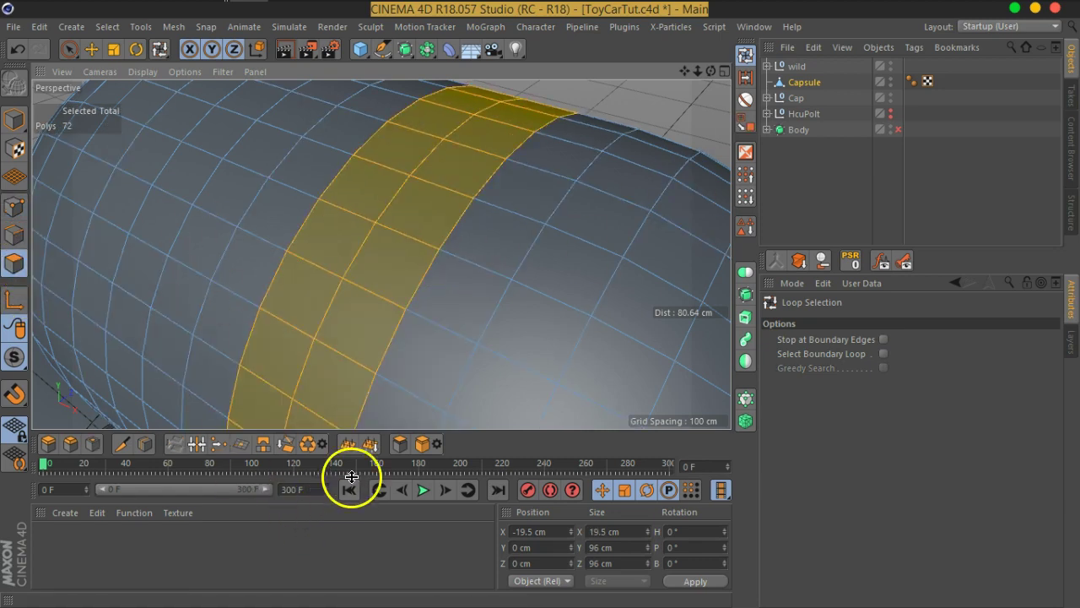
pyautogui.click(393, 445)
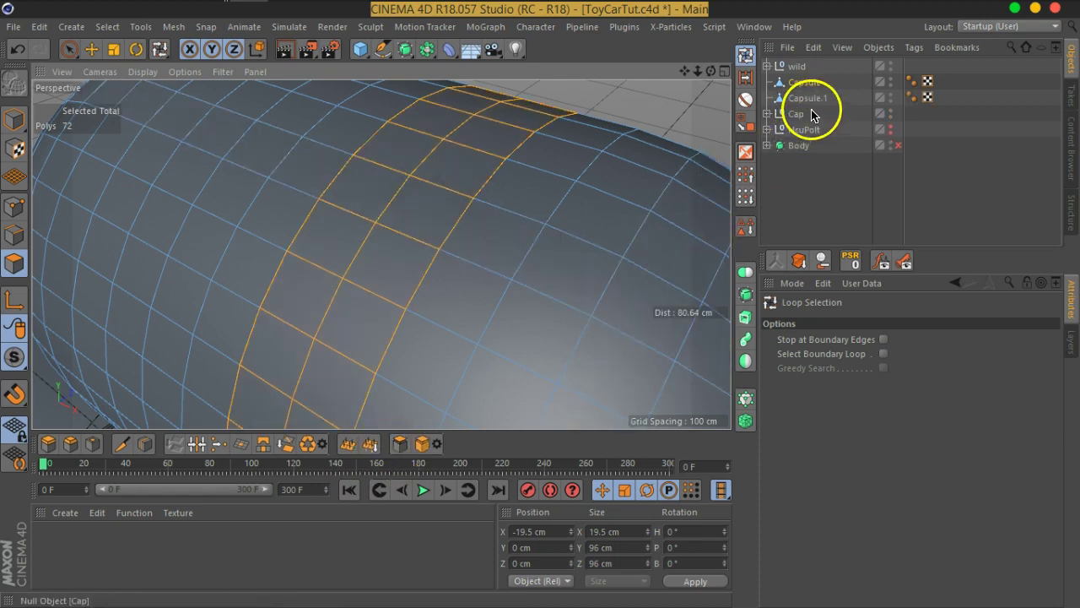
pyautogui.doubleClick(810, 99)
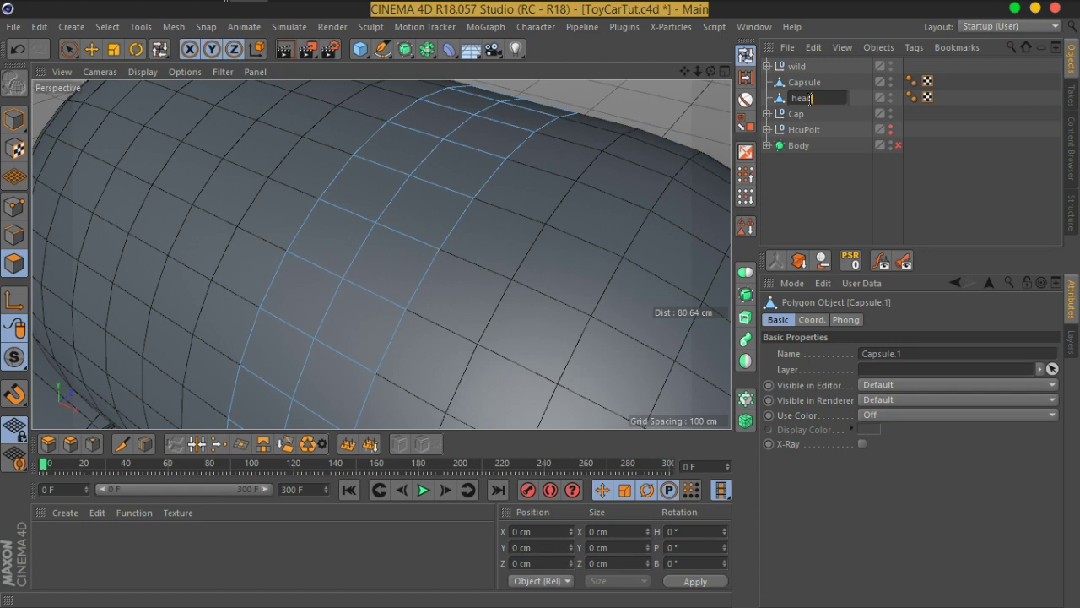
pyautogui.write('head_bulb')
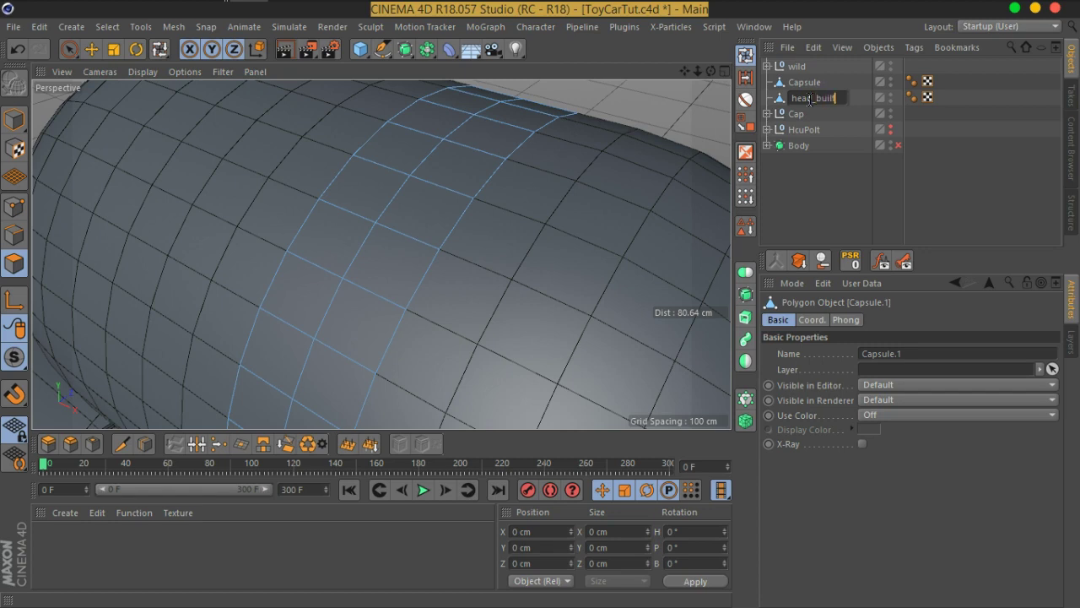
pyautogui.press('Return')
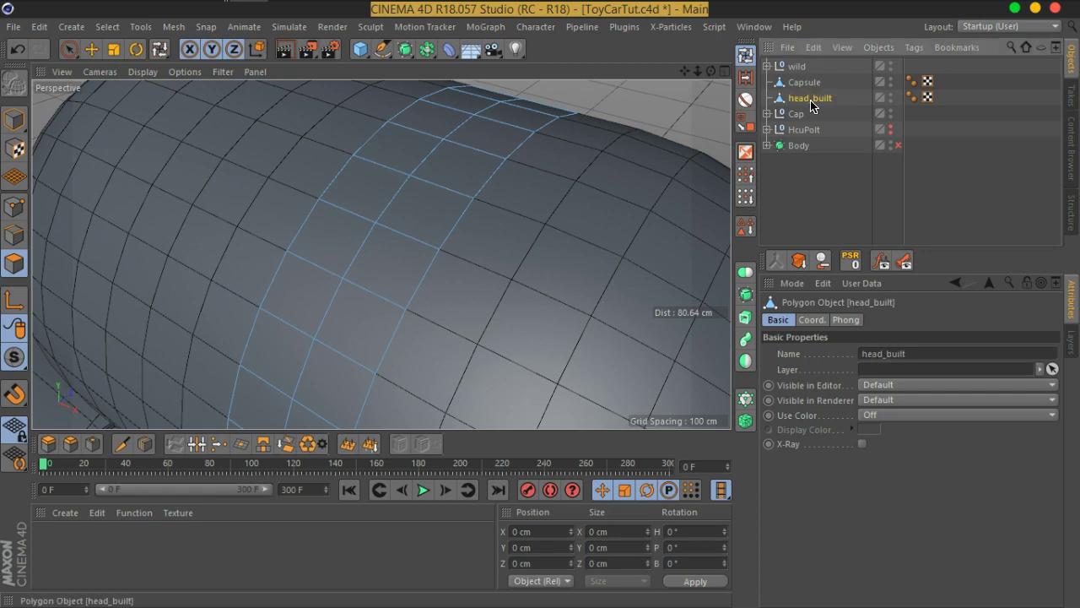
# - Centre the band's axis and scale it up to about 20.168 × 99.287 × 99.287 cm
pyautogui.click(114, 49)
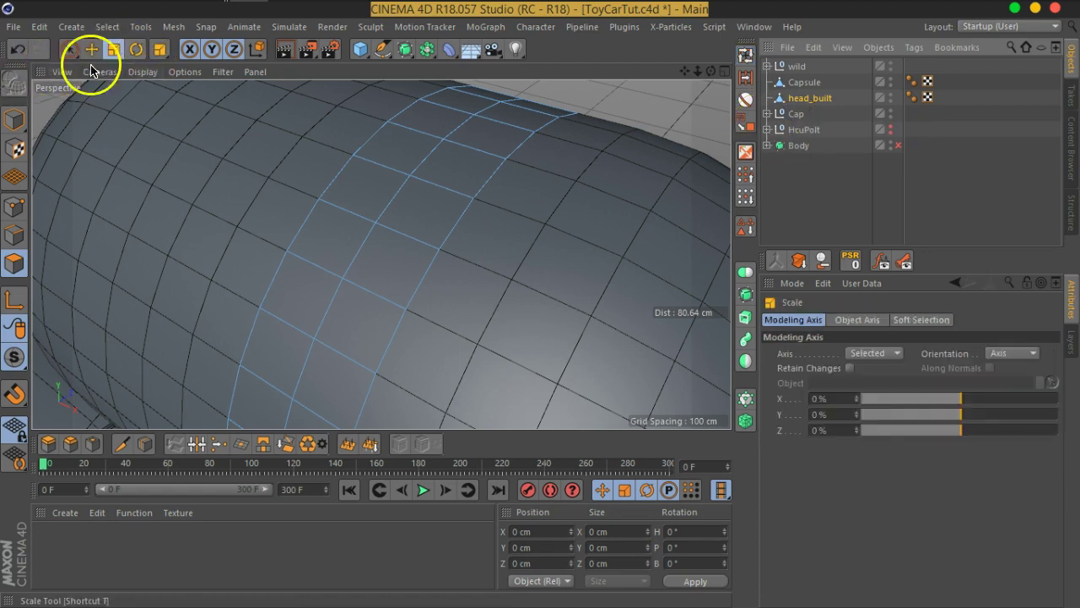
pyautogui.click(174, 32)
pyautogui.moveTo(187, 172)
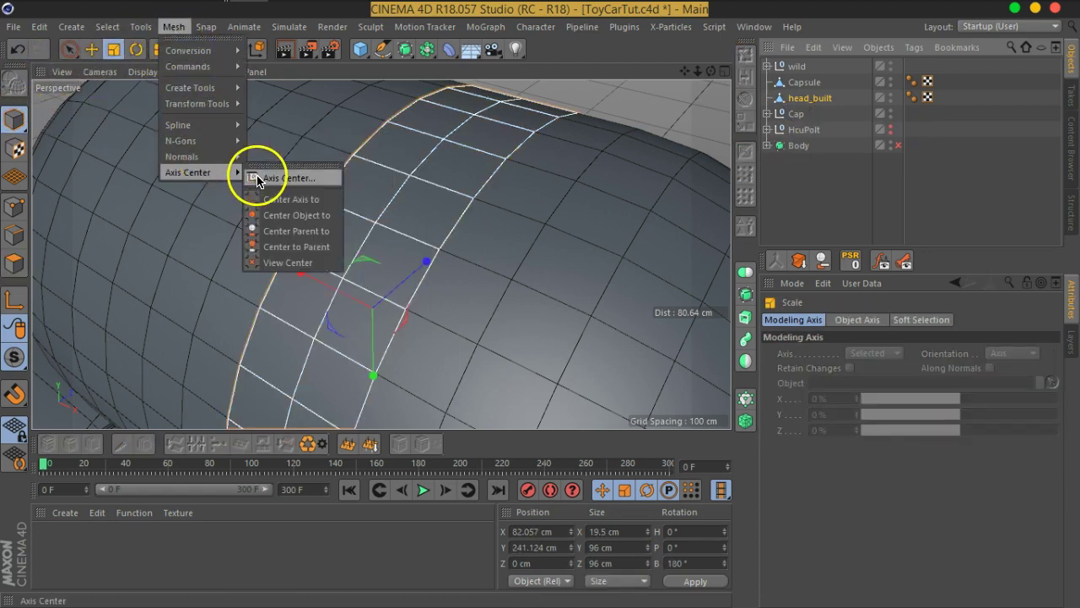
pyautogui.click(270, 196)
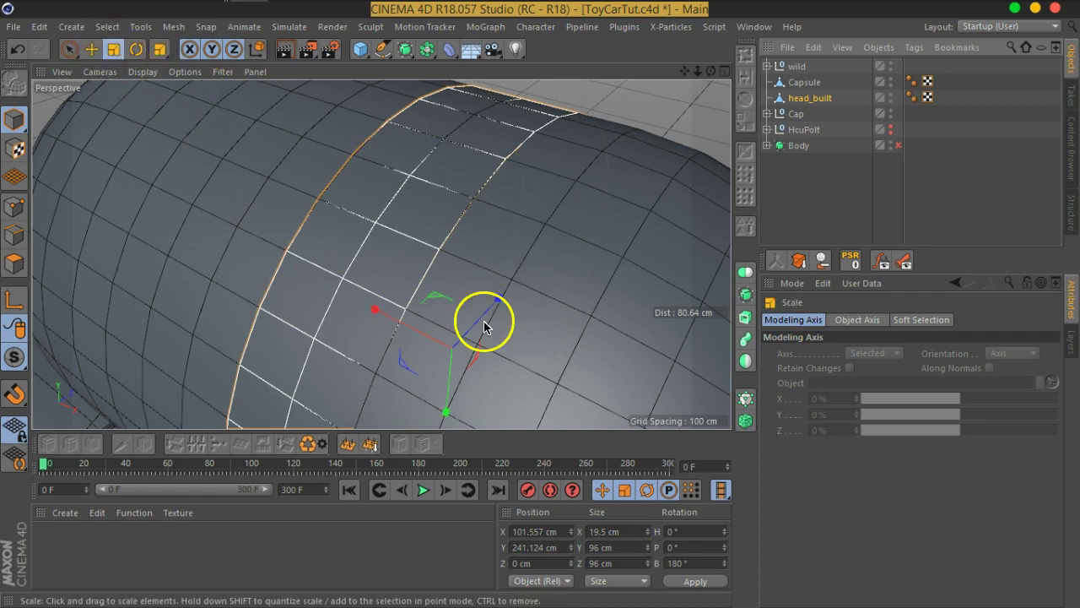
pyautogui.scroll(-5, 490, 304)
pyautogui.scroll(3, 507, 278)
pyautogui.scroll(3, 495, 224)
pyautogui.scroll(2, 458, 242)
pyautogui.moveTo(456, 243)
pyautogui.mouseDown()
pyautogui.moveTo(441, 245)
pyautogui.moveTo(446, 235)
pyautogui.mouseUp()
pyautogui.keyDown('alt'); pyautogui.moveTo(447, 237); pyautogui.dragTo(386, 228); pyautogui.keyUp('alt')
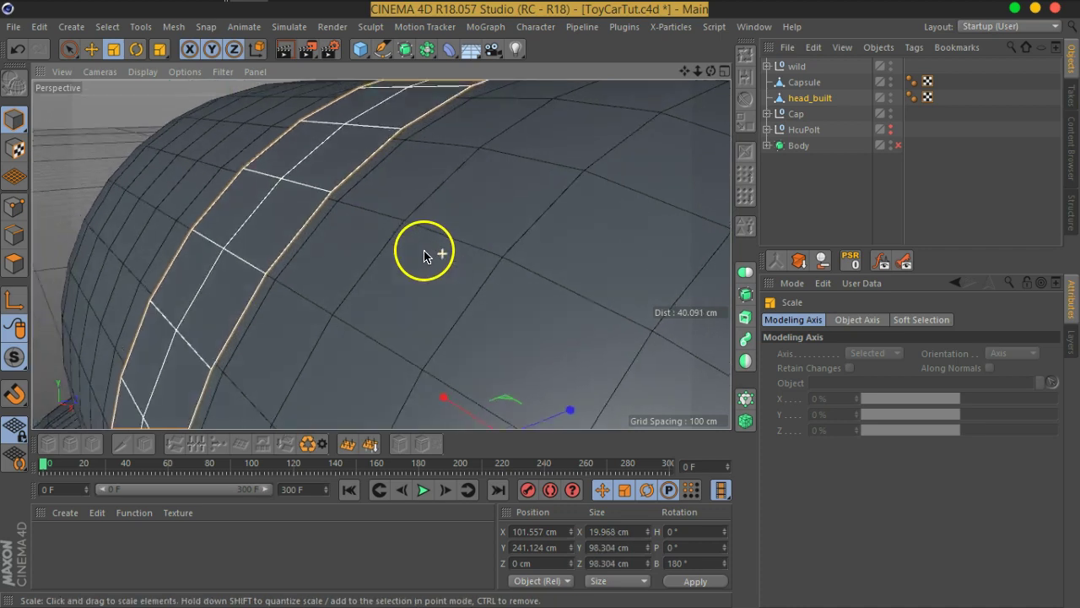
pyautogui.moveTo(437, 253); pyautogui.dragTo(434, 245)
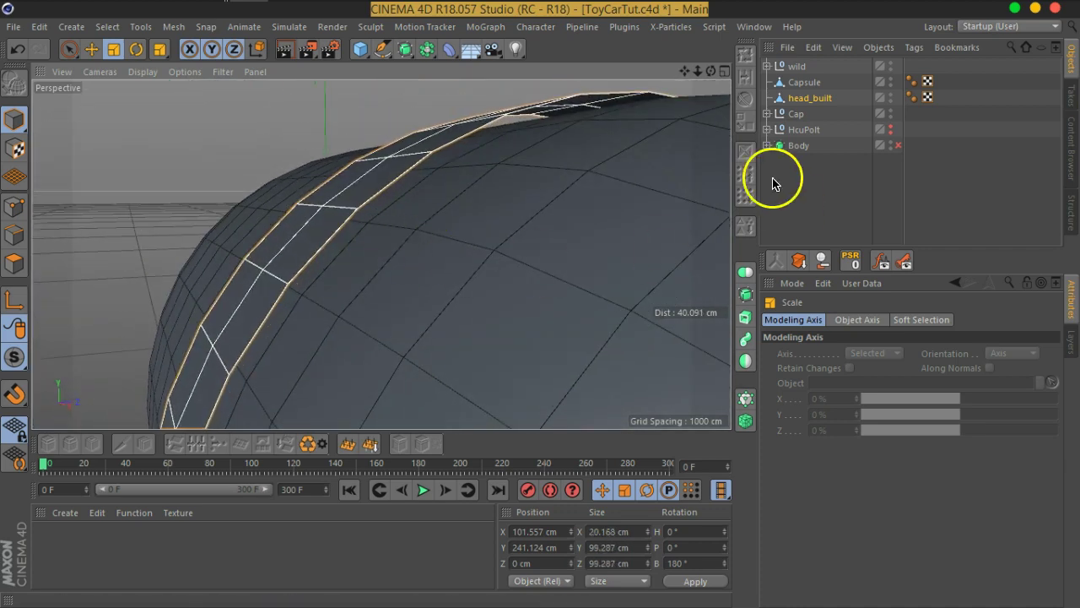
pyautogui.moveTo(390, 204)
pyautogui.keyDown('alt'); pyautogui.mouseDown()
pyautogui.moveTo(487, 234)
pyautogui.moveTo(489, 259)
pyautogui.moveTo(501, 234)
pyautogui.mouseUp(); pyautogui.keyUp('alt')
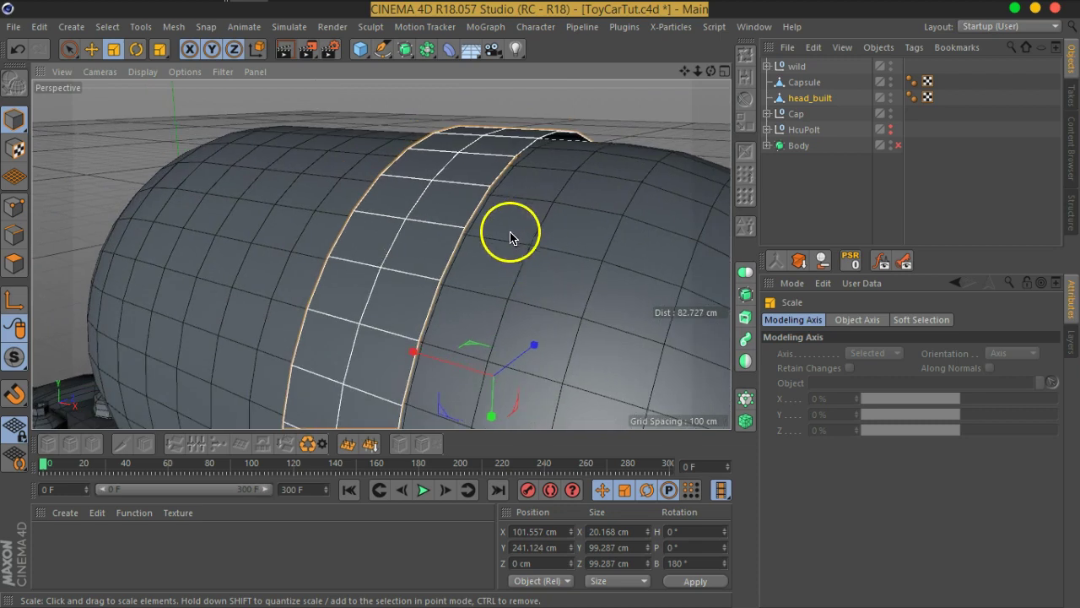
pyautogui.scroll(-1, 501, 233)
pyautogui.click(11, 209)
# - Loop-select three parallel edge loops along the head_built band
pyautogui.keyDown('alt'); pyautogui.moveTo(448, 282); pyautogui.dragTo(424, 262); pyautogui.keyUp('alt')
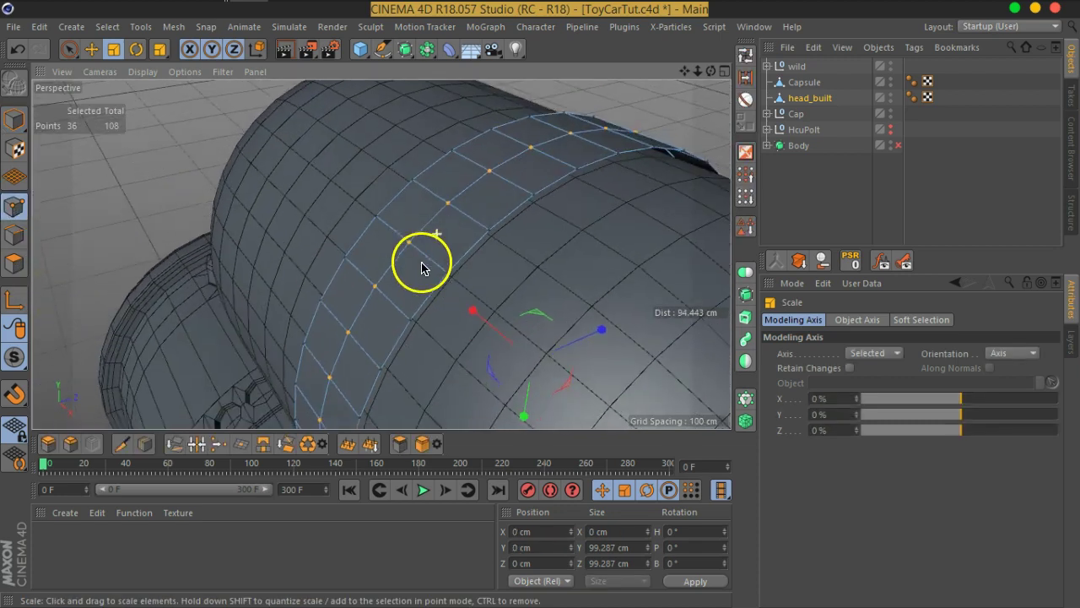
pyautogui.scroll(2, 405, 260)
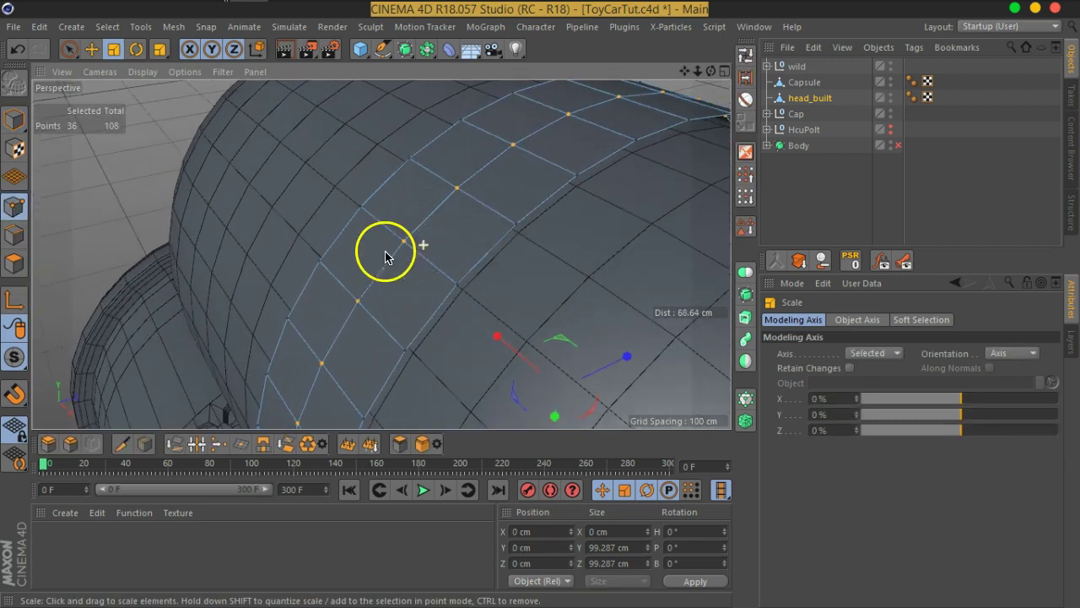
pyautogui.click(745, 54)
pyautogui.click(13, 235)
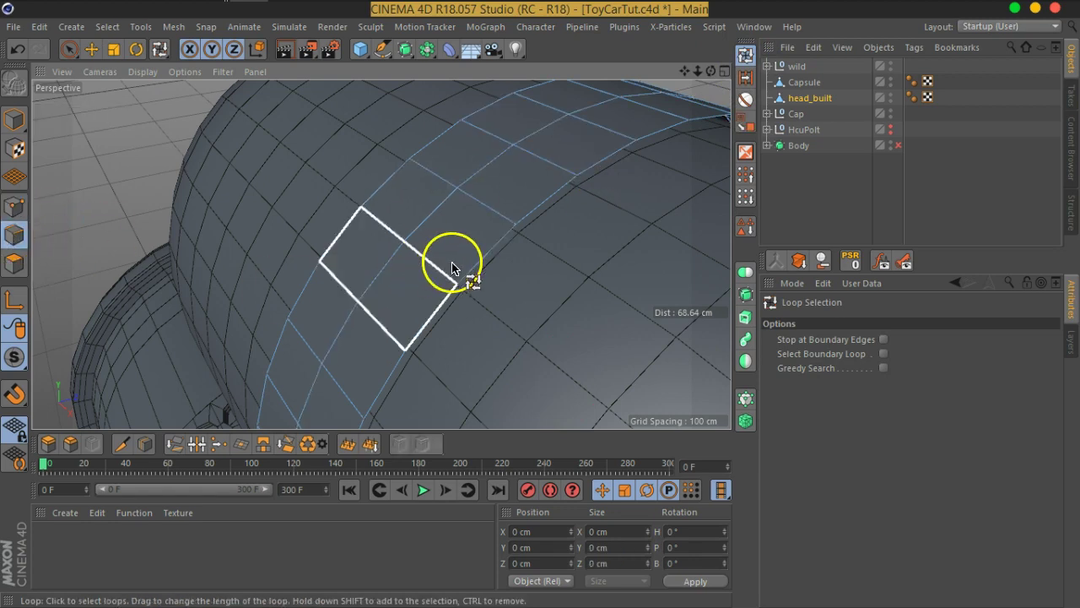
pyautogui.click(470, 258)
pyautogui.keyDown('shift'); pyautogui.click(449, 236); pyautogui.keyUp('shift')
pyautogui.keyDown('shift'); pyautogui.click(392, 174); pyautogui.keyUp('shift')
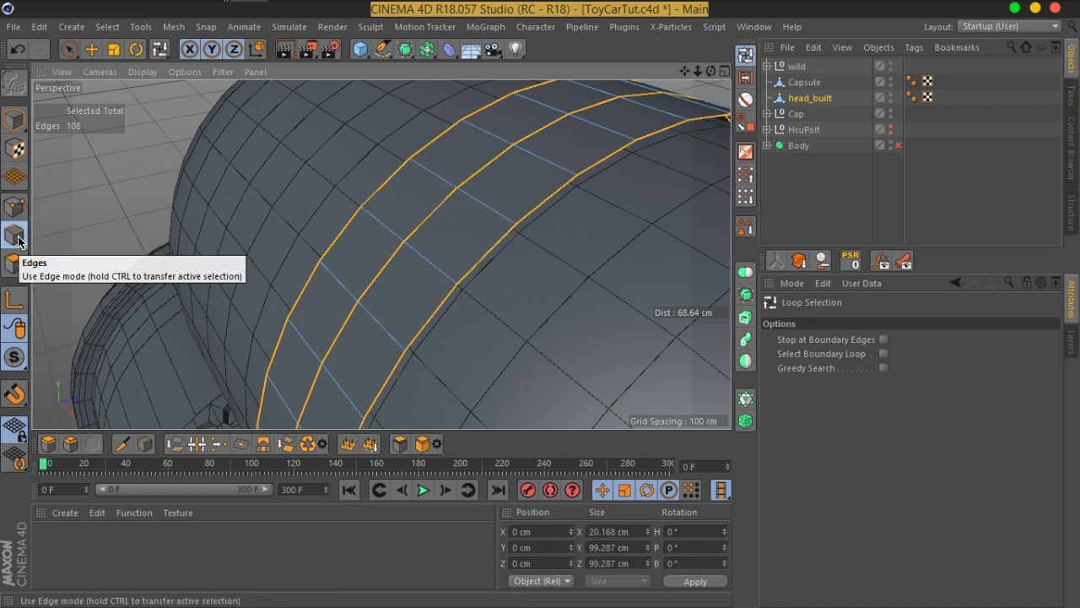
# - Save the 36-point centre loop as a Point Selection tag on head_built and select it
pyautogui.click(14, 207)
pyautogui.click(441, 186)
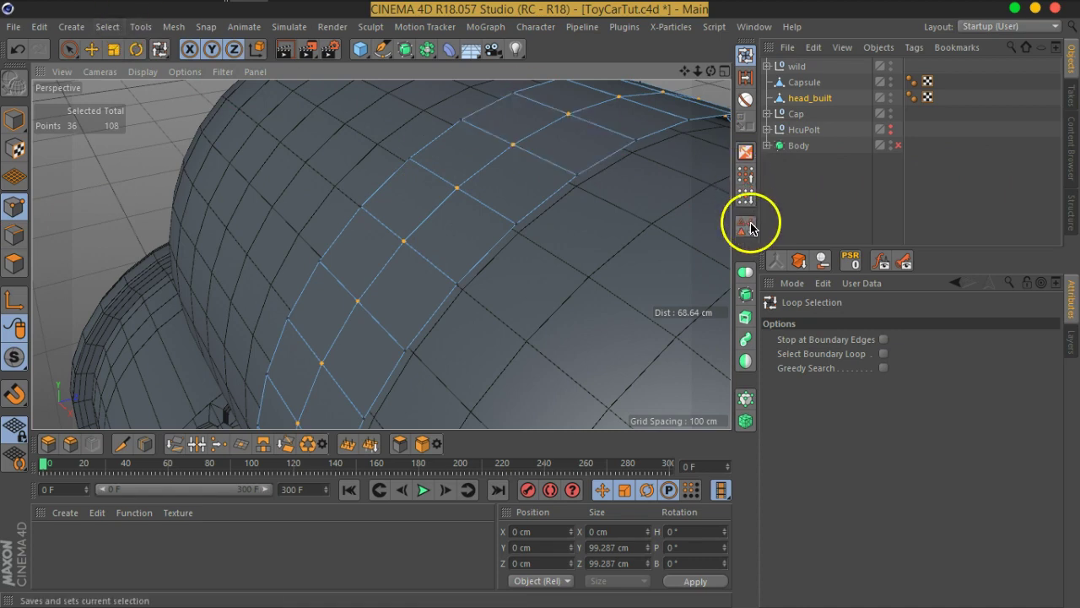
pyautogui.click(745, 224)
pyautogui.click(14, 235)
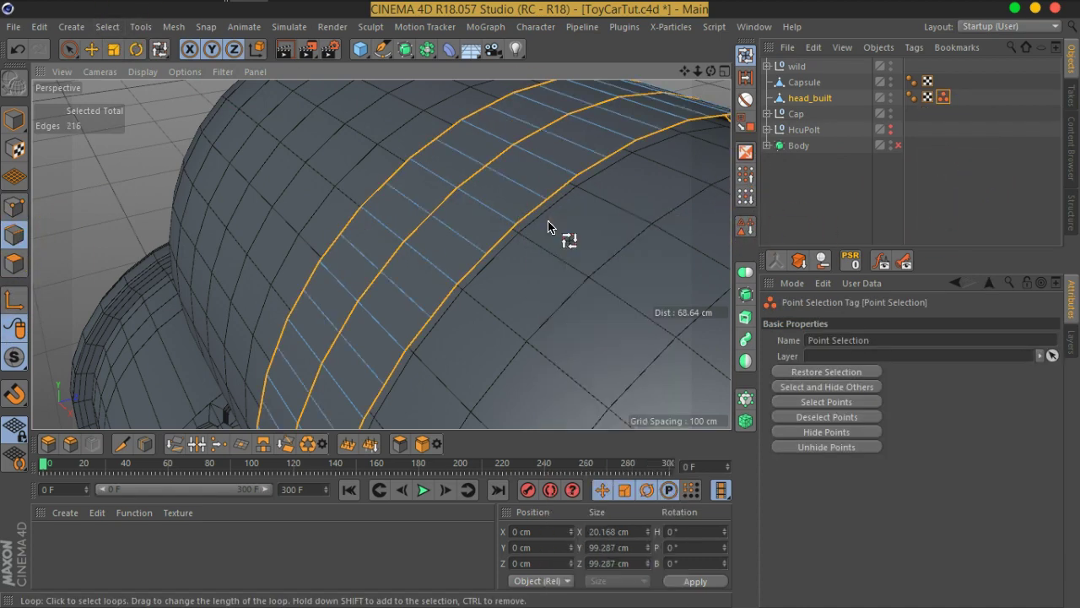
pyautogui.click(931, 140)
pyautogui.click(943, 98)
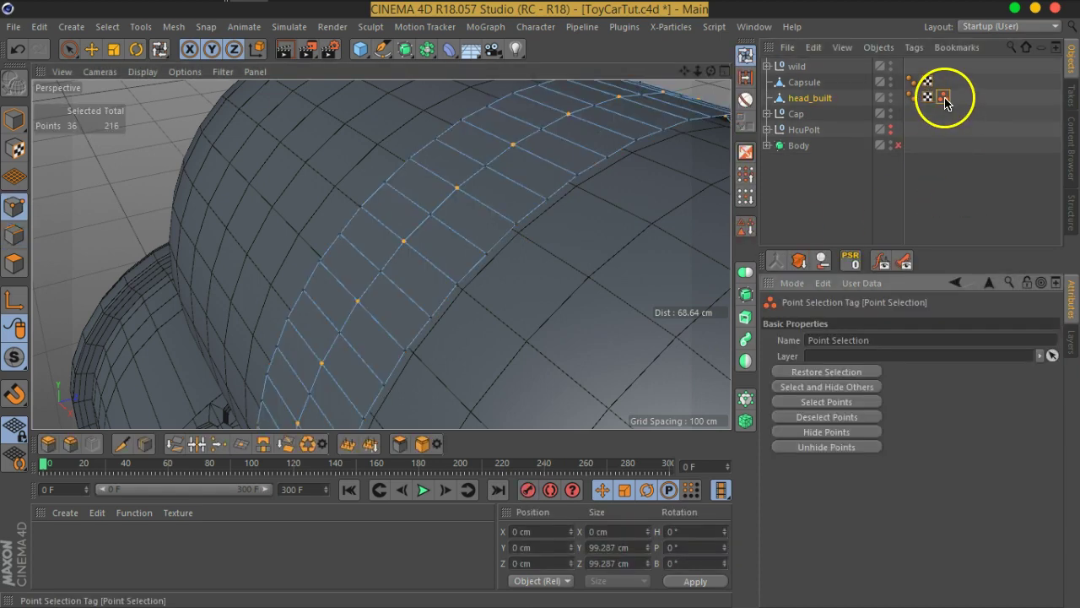
pyautogui.scroll(4, 472, 189)
pyautogui.scroll(2, 441, 185)
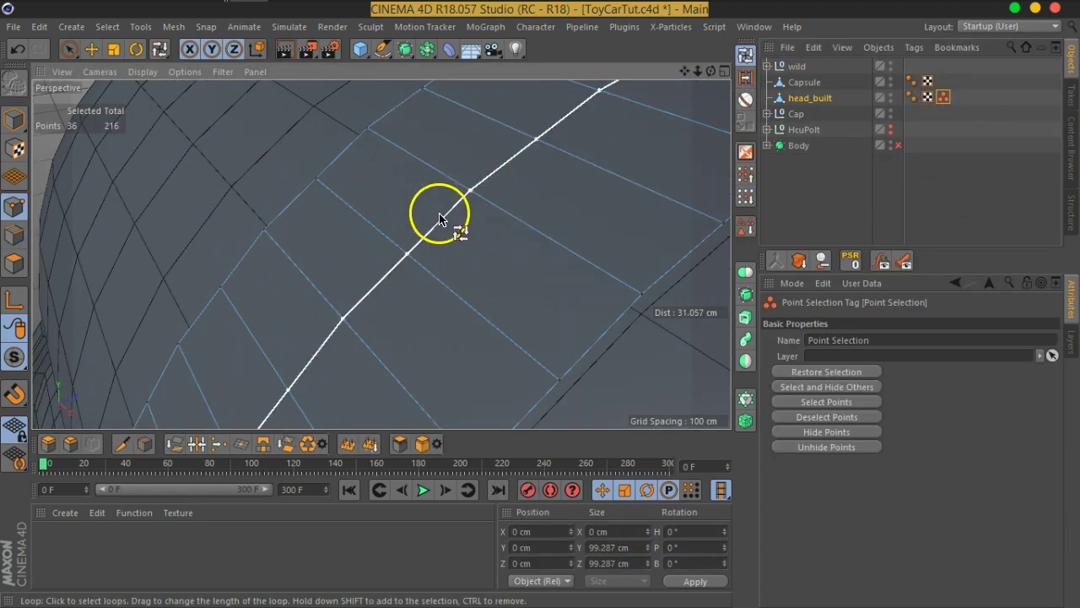
# - Bevel the stored point loop into small octagonal rings at a 3.594 cm offset
pyautogui.click(70, 444)
pyautogui.moveTo(530, 219)
pyautogui.keyDown('alt'); pyautogui.mouseDown()
pyautogui.moveTo(496, 243)
pyautogui.moveTo(485, 211)
pyautogui.moveTo(523, 172)
pyautogui.mouseUp(); pyautogui.keyUp('alt')
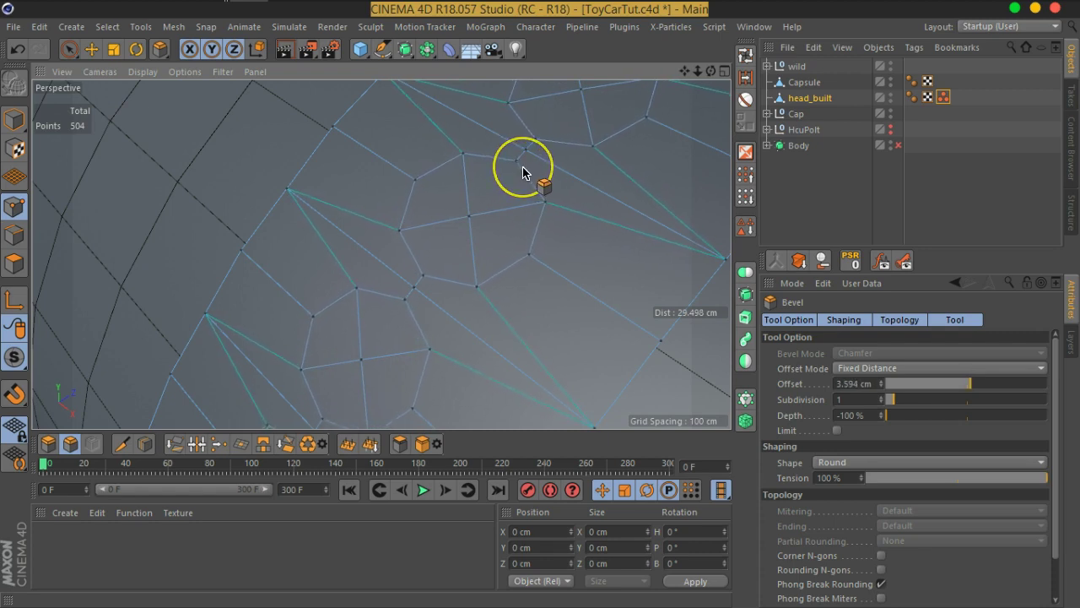
pyautogui.click(698, 284)
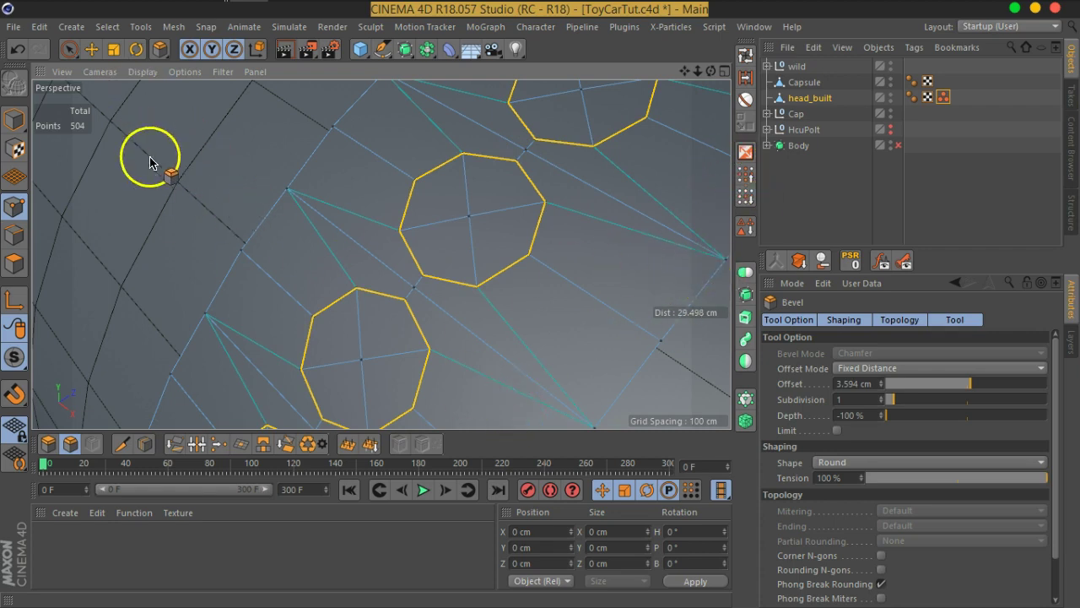
# - Loop-select the octagon faces on the band and delete them to open holes
pyautogui.click(14, 266)
pyautogui.click(746, 55)
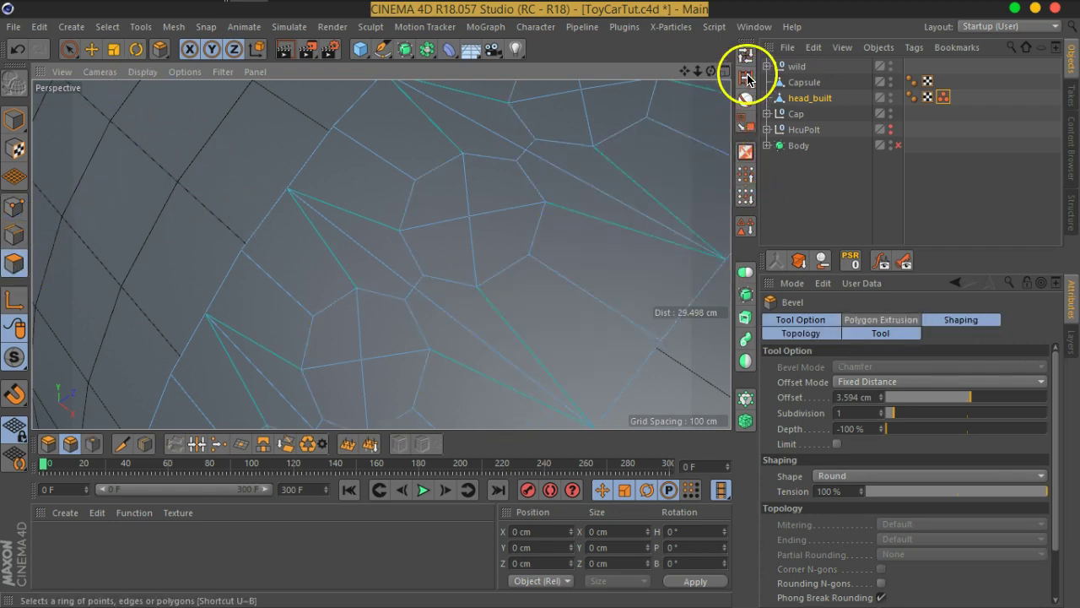
pyautogui.click(667, 205)
pyautogui.click(613, 285)
pyautogui.keyDown('shift'); pyautogui.click(365, 171); pyautogui.keyUp('shift')
pyautogui.keyDown('ctrl'); pyautogui.click(364, 166); pyautogui.keyUp('ctrl')
pyautogui.press('Delete')
pyautogui.click(15, 207)
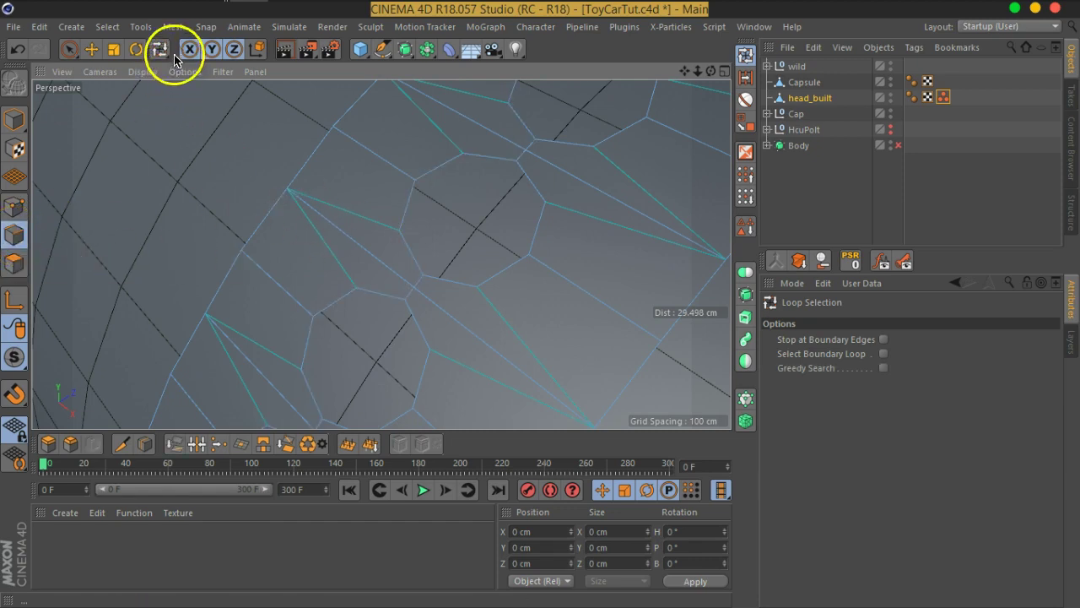
# - Optimize head_built's points, merging duplicates to cut the count from 504 to 427
pyautogui.click(22, 213)
pyautogui.rightClick(494, 249)
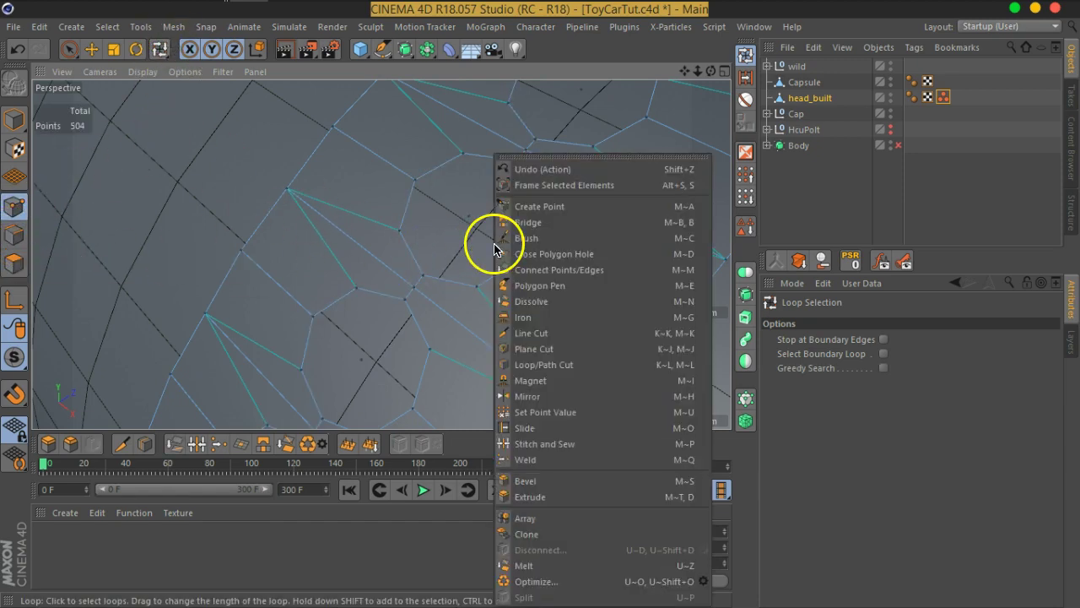
pyautogui.click(537, 583)
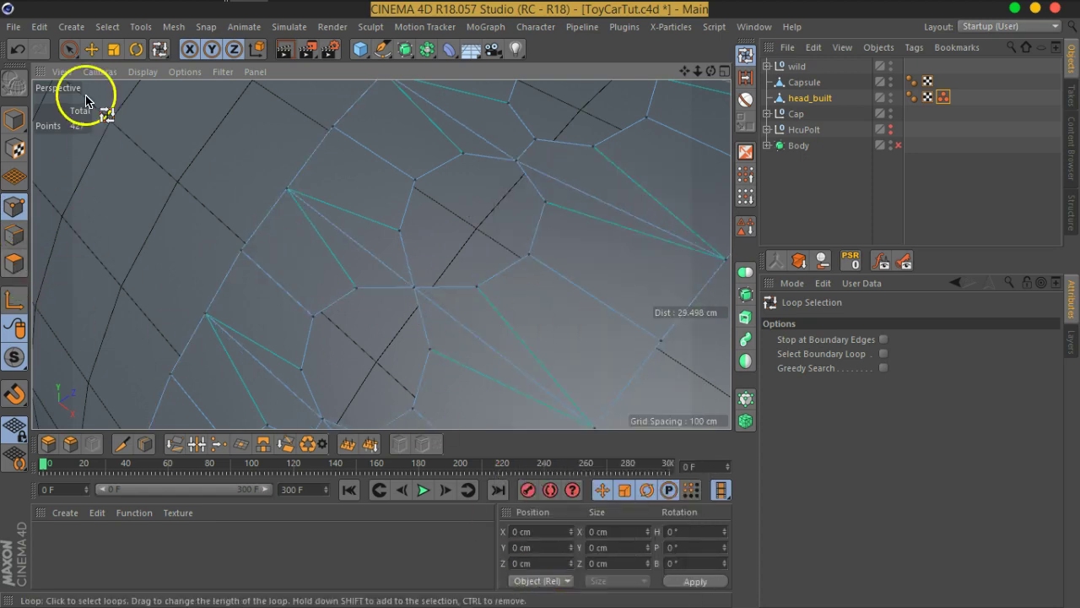
# - Remove head_built's n-gons to expose the edges around the octagonal holes
pyautogui.click(169, 28)
pyautogui.moveTo(200, 125)
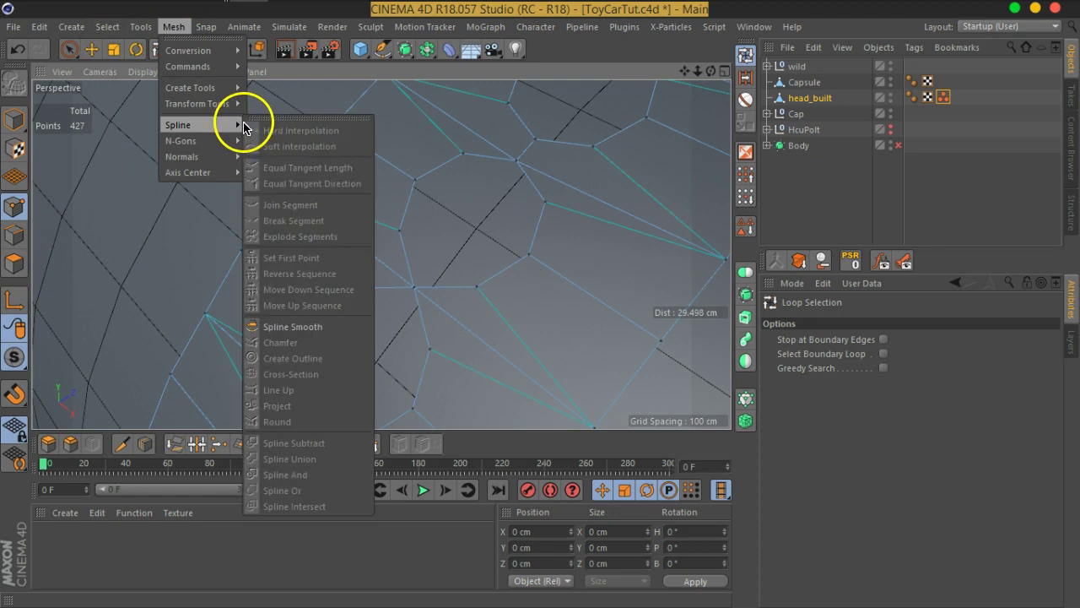
pyautogui.click(323, 162)
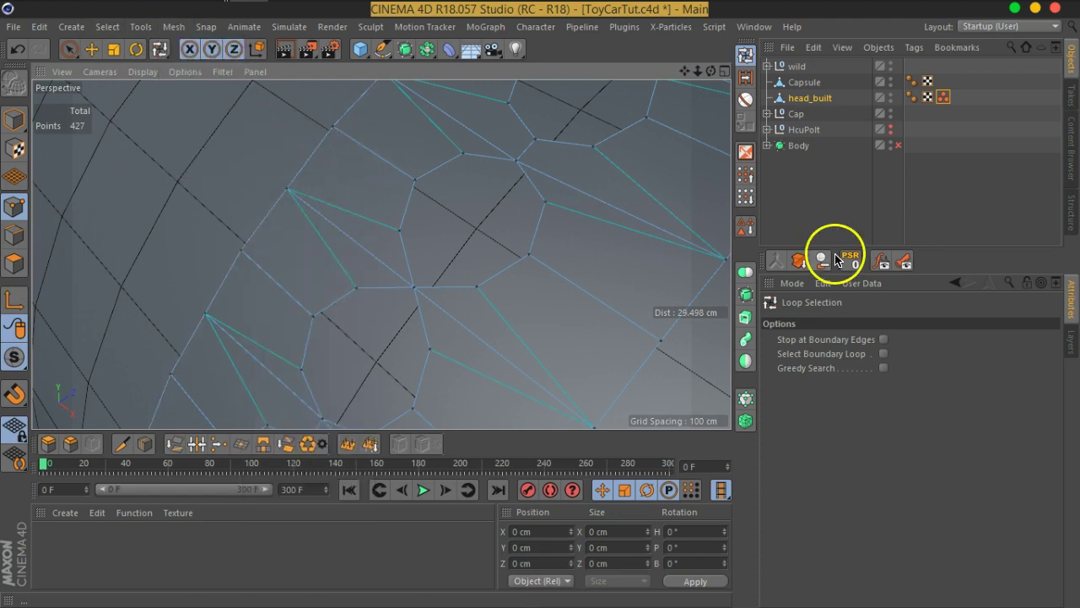
pyautogui.click(175, 26)
pyautogui.moveTo(180, 140)
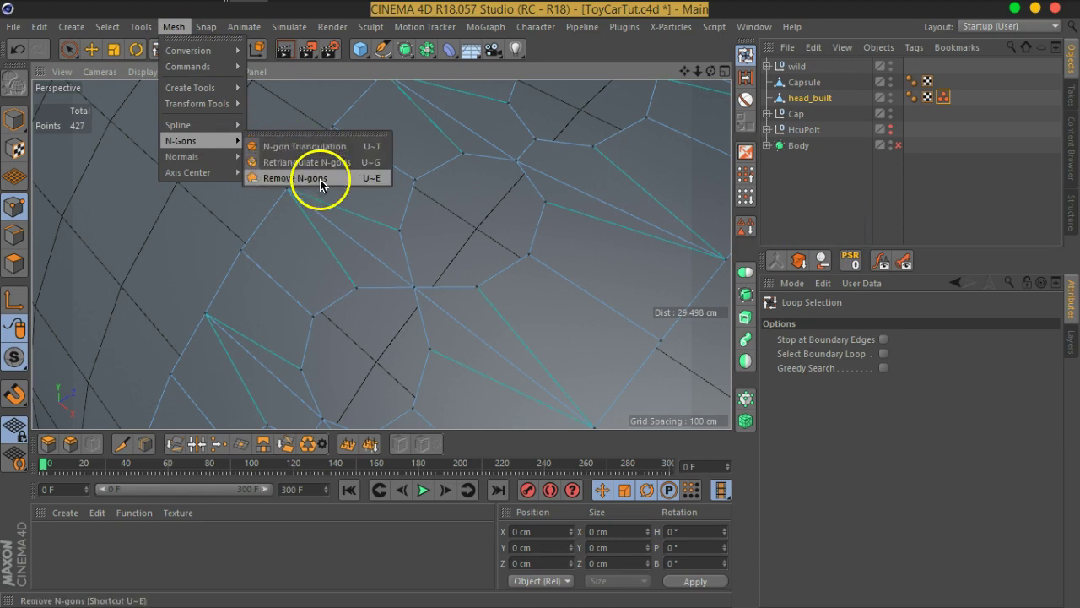
pyautogui.click(321, 178)
pyautogui.click(803, 185)
pyautogui.moveTo(458, 253)
pyautogui.keyDown('alt'); pyautogui.mouseDown()
pyautogui.moveTo(497, 279)
pyautogui.moveTo(484, 220)
pyautogui.moveTo(530, 174)
pyautogui.moveTo(470, 193)
pyautogui.moveTo(477, 203)
pyautogui.mouseUp(); pyautogui.keyUp('alt')
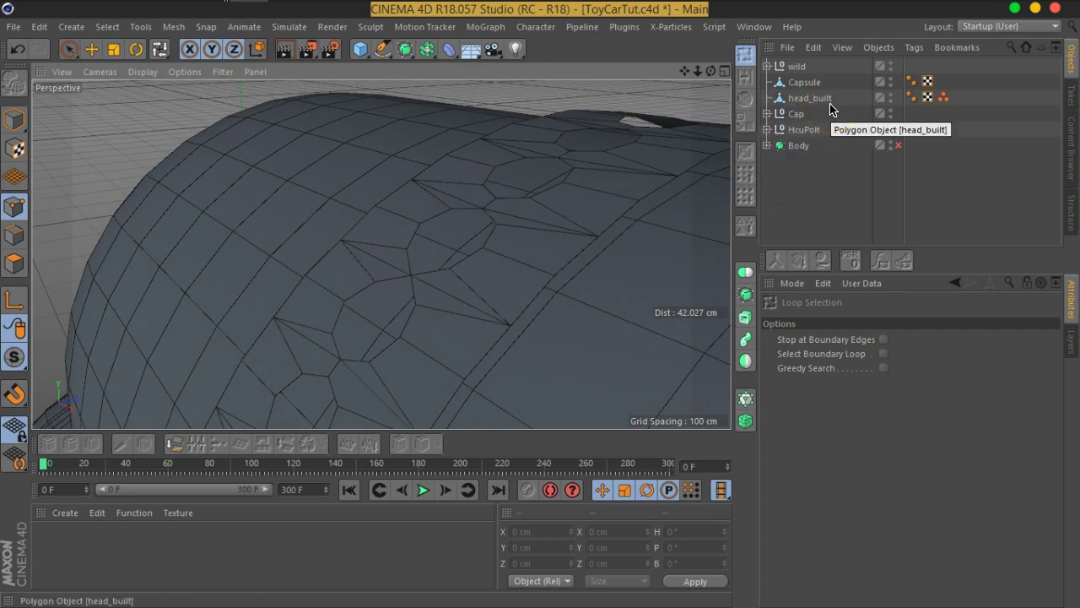
# - Add a Shrink Wrap deformer under head_built with Capsule as its target
pyautogui.click(815, 82)
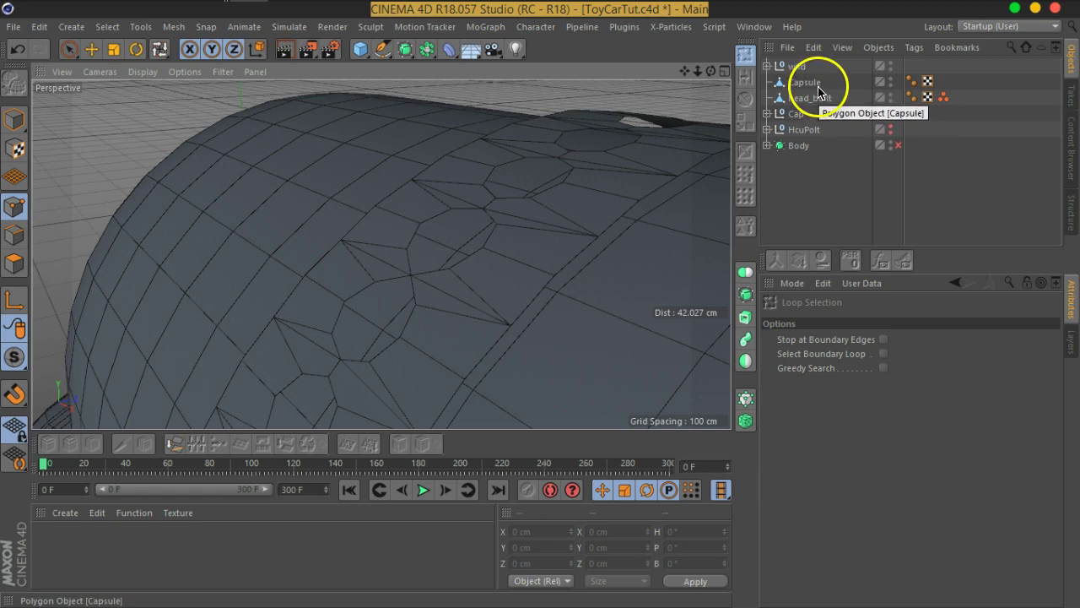
pyautogui.click(815, 100)
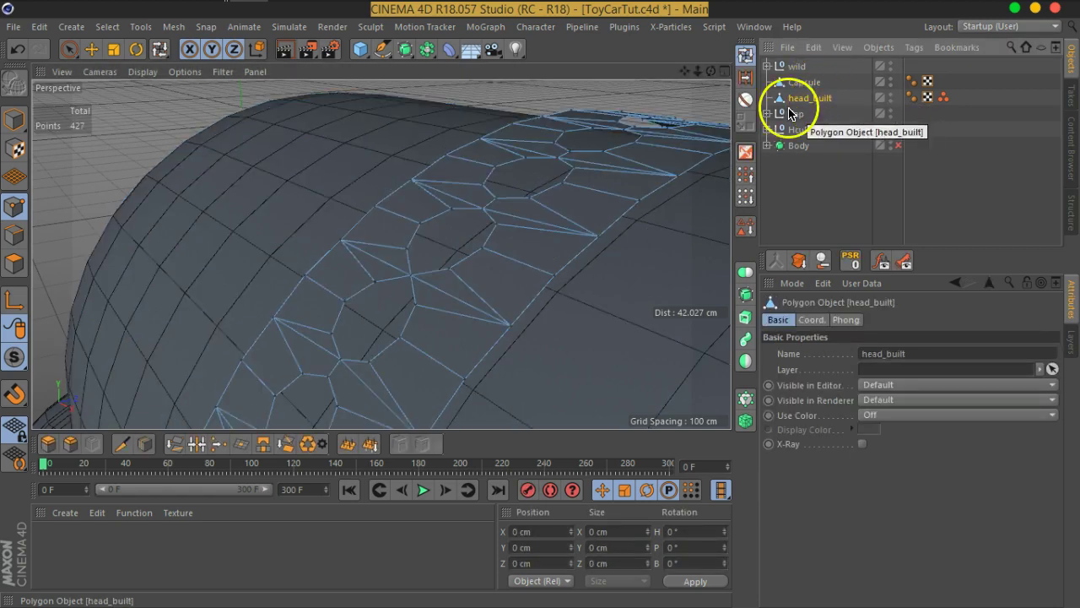
pyautogui.click(446, 55)
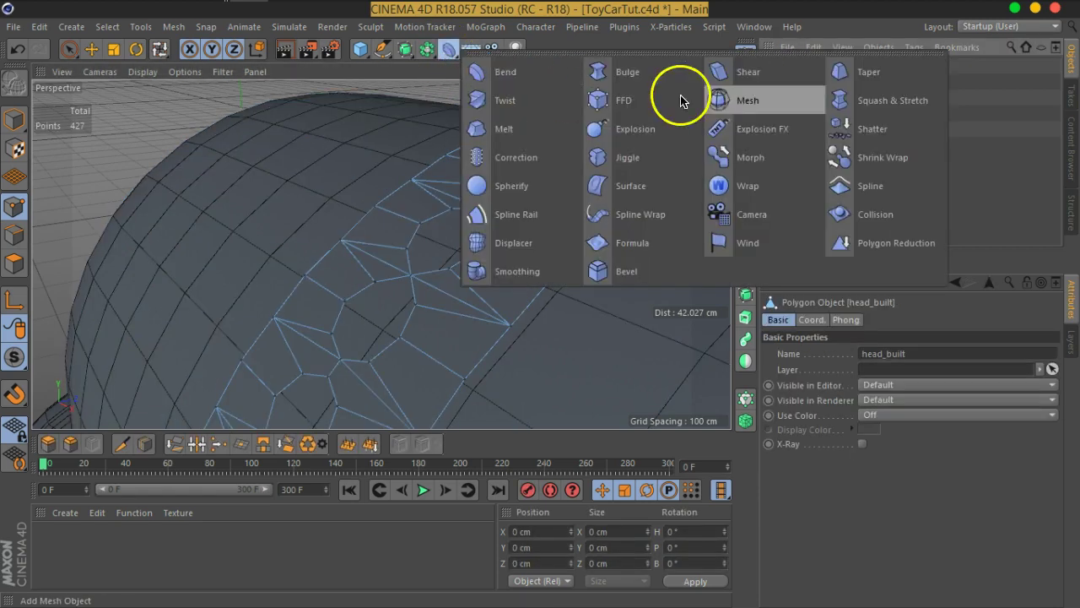
pyautogui.click(886, 159)
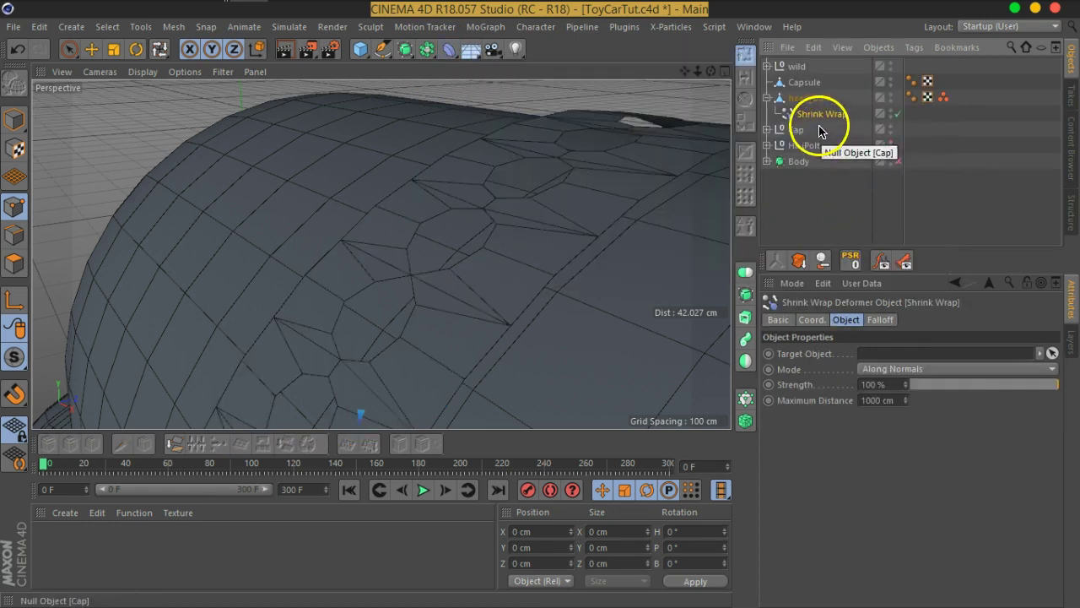
pyautogui.moveTo(804, 82); pyautogui.dragTo(867, 322)
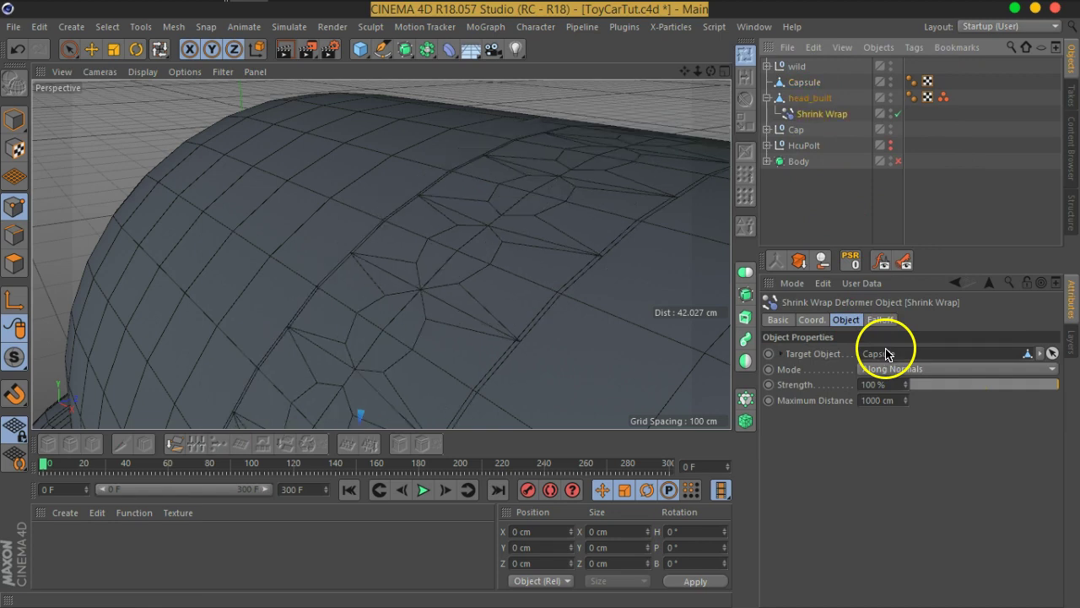
pyautogui.moveTo(555, 273)
pyautogui.keyDown('alt'); pyautogui.mouseDown()
pyautogui.moveTo(481, 159)
pyautogui.moveTo(464, 159)
pyautogui.moveTo(709, 235)
pyautogui.mouseUp(); pyautogui.keyUp('alt')
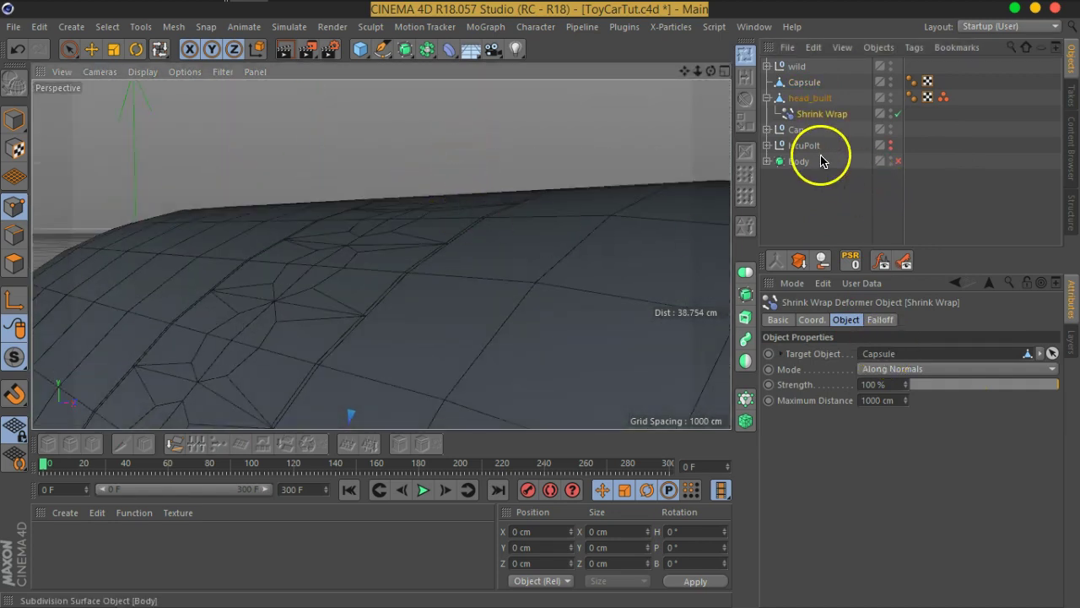
# - Put Capsule inside a new Subdivision Surface
pyautogui.click(801, 82)
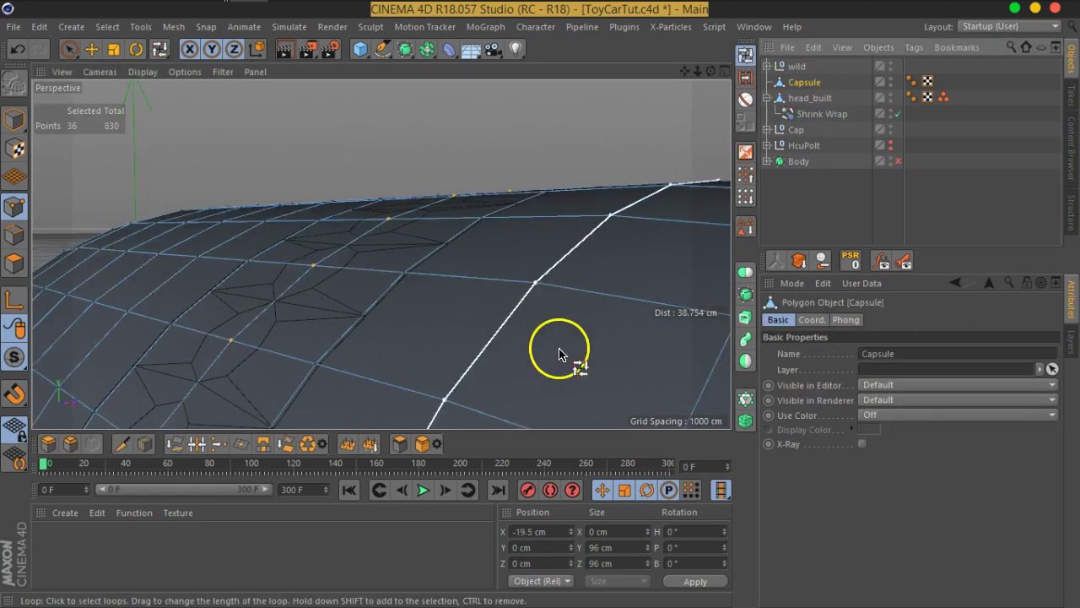
pyautogui.click(499, 279)
pyautogui.moveTo(430, 258)
pyautogui.keyDown('alt'); pyautogui.mouseDown()
pyautogui.moveTo(475, 305)
pyautogui.moveTo(485, 299)
pyautogui.mouseUp(); pyautogui.keyUp('alt')
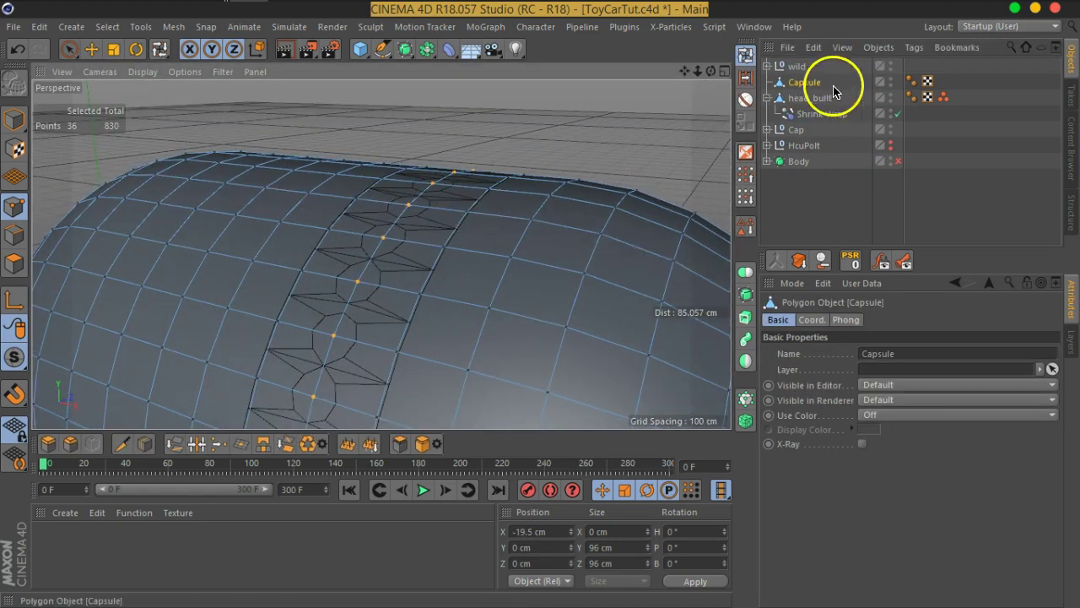
pyautogui.click(412, 59)
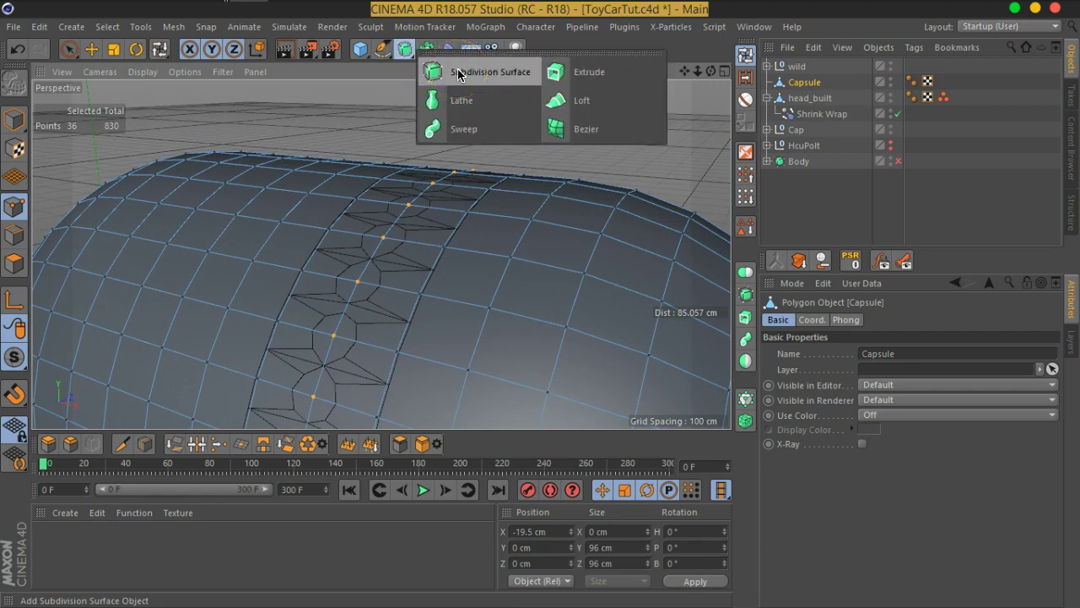
pyautogui.keyDown('alt'); pyautogui.click(458, 74); pyautogui.keyUp('alt')
pyautogui.keyDown('alt'); pyautogui.moveTo(593, 285); pyautogui.dragTo(566, 229, button='right'); pyautogui.keyUp('alt')
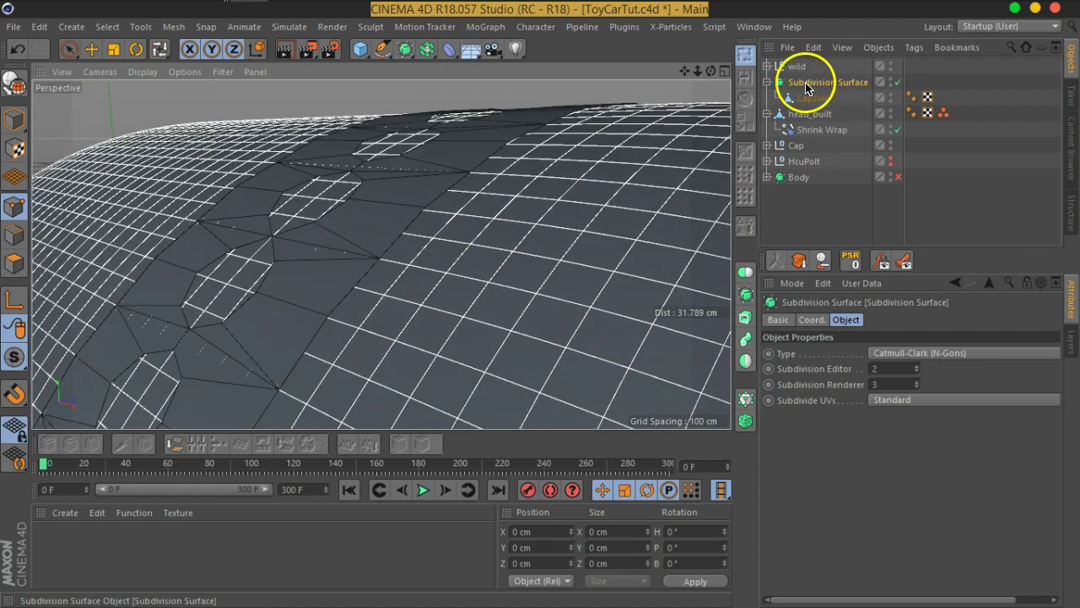
# - Set the Shrink Wrap's Target Object to the new Subdivision Surface
pyautogui.click(819, 129)
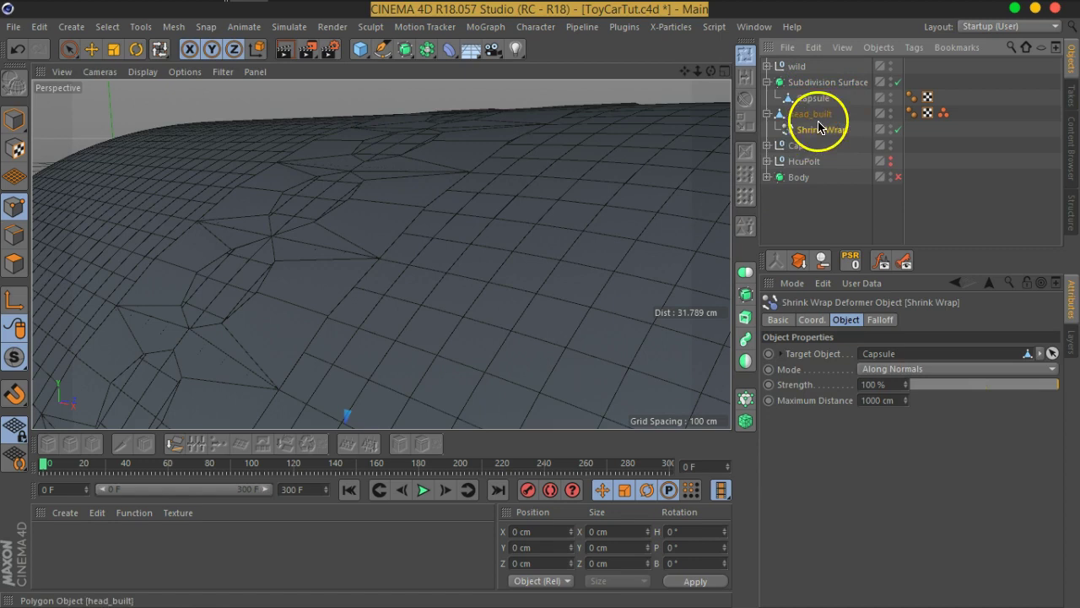
pyautogui.moveTo(904, 358); pyautogui.dragTo(904, 358)
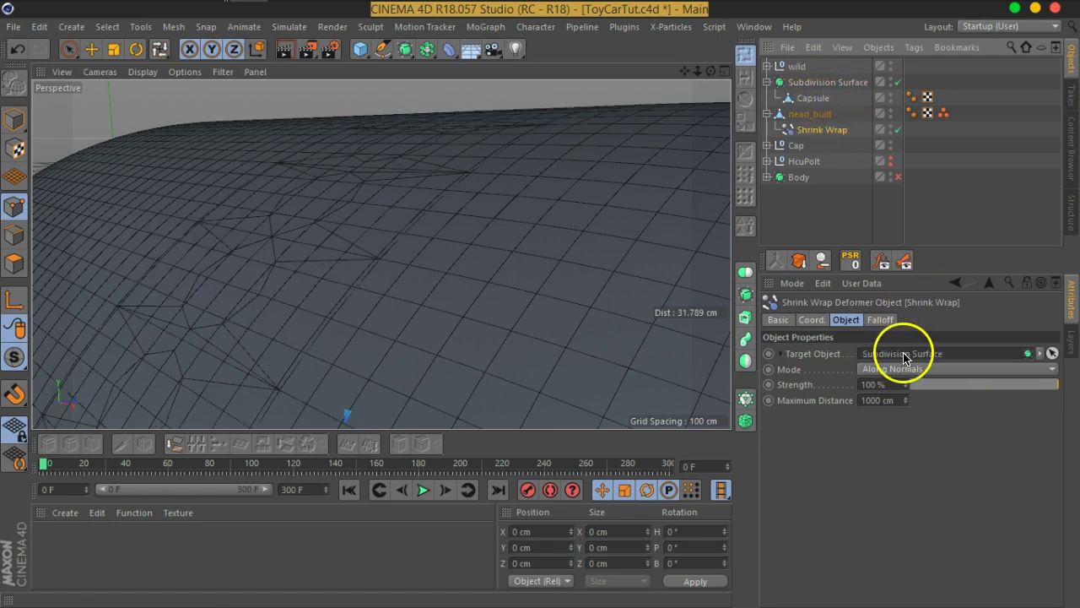
pyautogui.moveTo(447, 229)
pyautogui.keyDown('alt'); pyautogui.mouseDown()
pyautogui.moveTo(349, 248)
pyautogui.moveTo(511, 301)
pyautogui.moveTo(422, 287)
pyautogui.moveTo(409, 273)
pyautogui.mouseUp(); pyautogui.keyUp('alt')
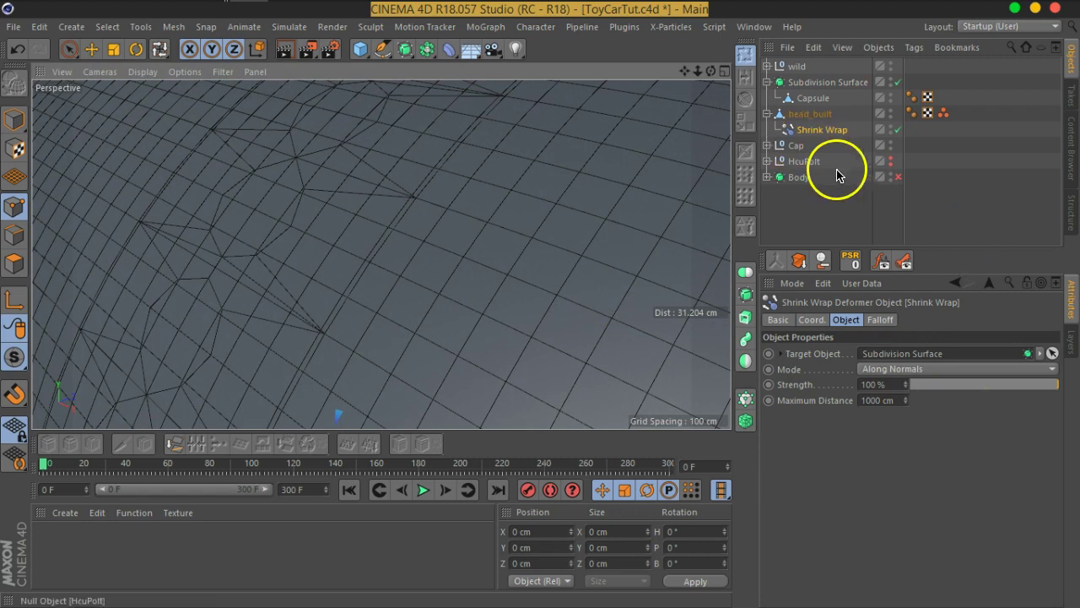
# - Bake head_built with Current State to Object and delete the original with its Shrink Wrap
pyautogui.click(815, 113)
pyautogui.rightClick(815, 111)
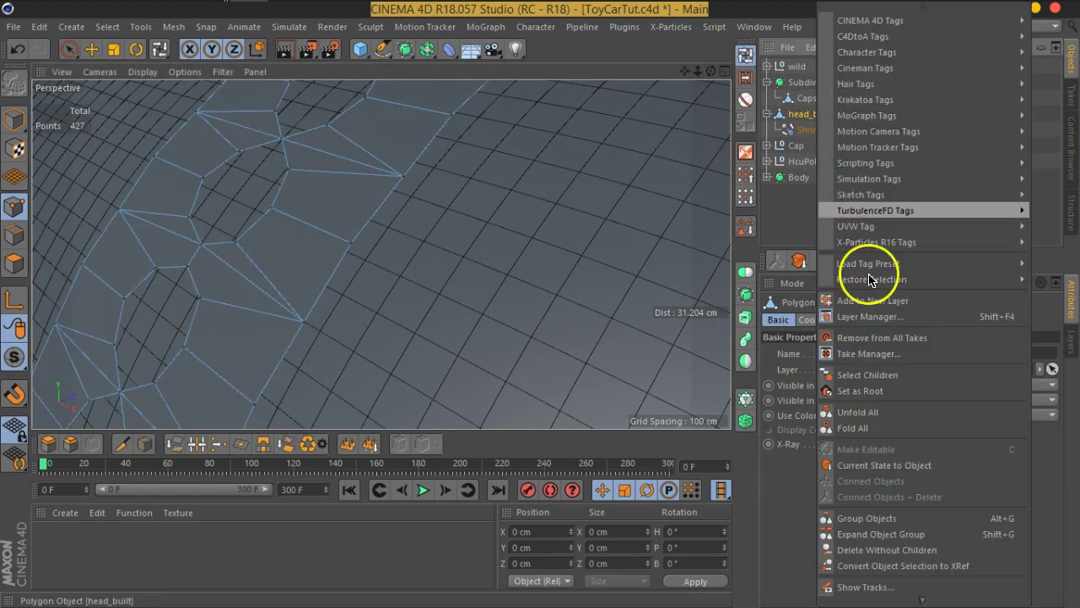
pyautogui.click(883, 465)
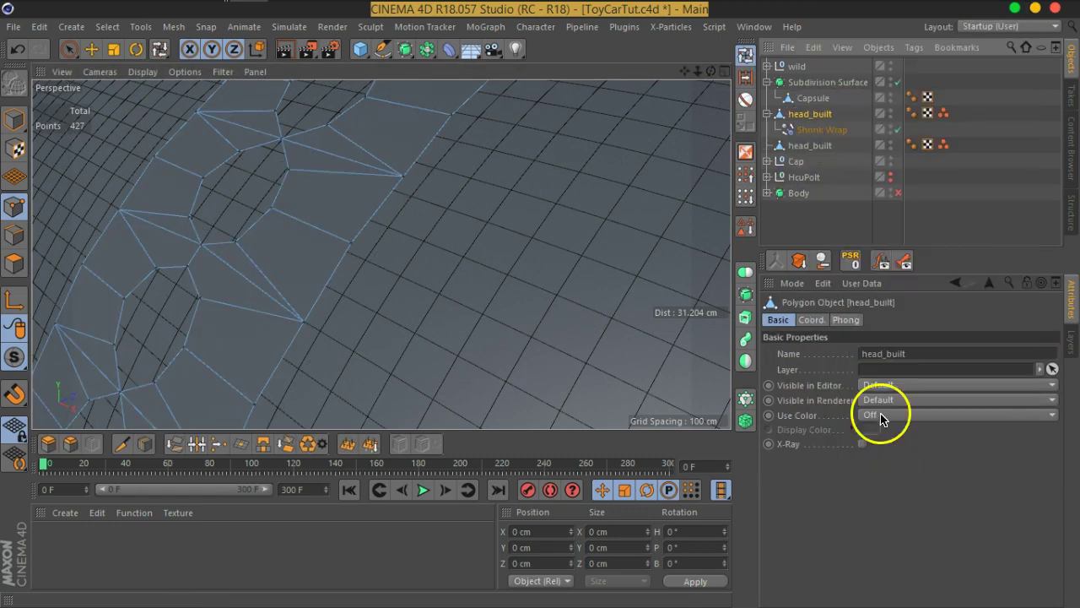
pyautogui.press('Delete')
pyautogui.click(810, 116)
pyautogui.press('u')
pyautogui.press('l')
pyautogui.click(92, 48)
pyautogui.click(113, 48)
pyautogui.click(15, 120)
pyautogui.moveTo(597, 270)
pyautogui.keyDown('alt'); pyautogui.mouseDown()
pyautogui.moveTo(463, 265)
pyautogui.moveTo(419, 193)
pyautogui.moveTo(528, 278)
pyautogui.moveTo(533, 267)
pyautogui.mouseUp(); pyautogui.keyUp('alt')
# - Select the connected band polygons and extrude them to a -1.26 cm offset
pyautogui.click(15, 263)
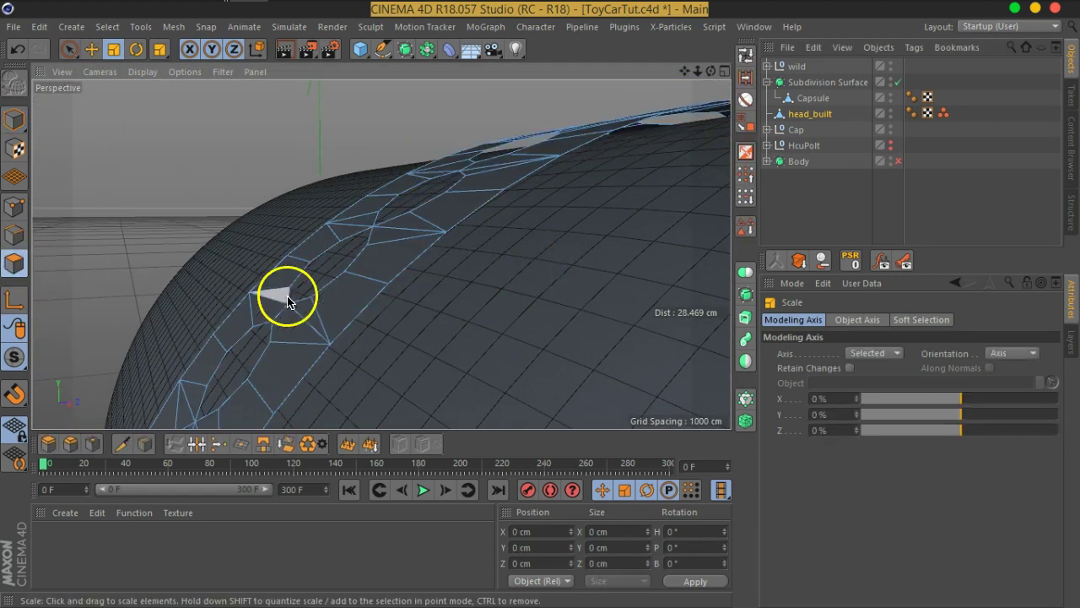
pyautogui.click(339, 290)
pyautogui.doubleClick(339, 285)
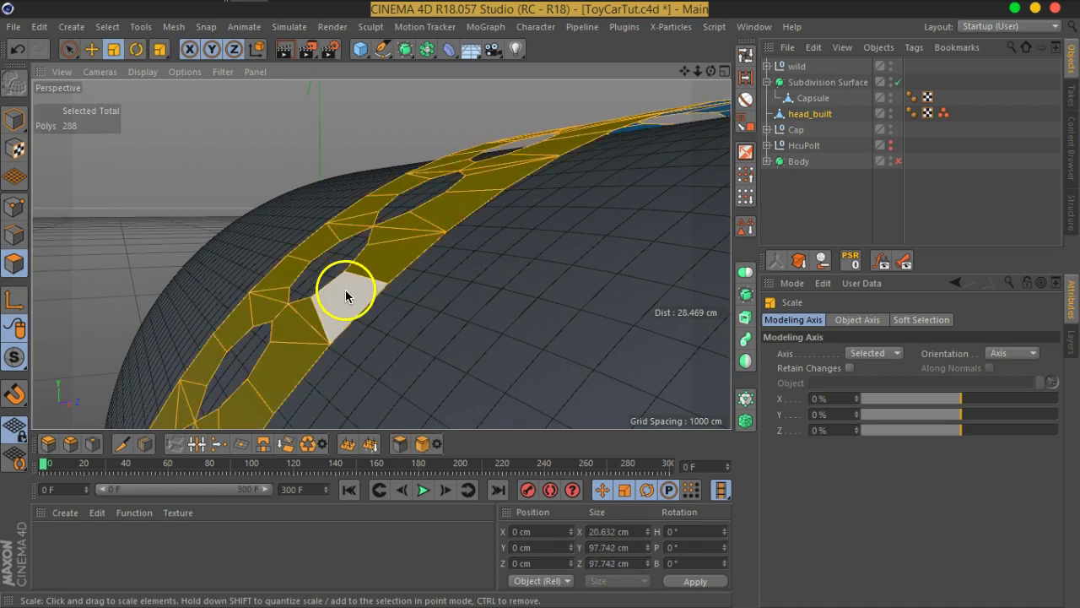
pyautogui.press('m')
pyautogui.click(403, 322)
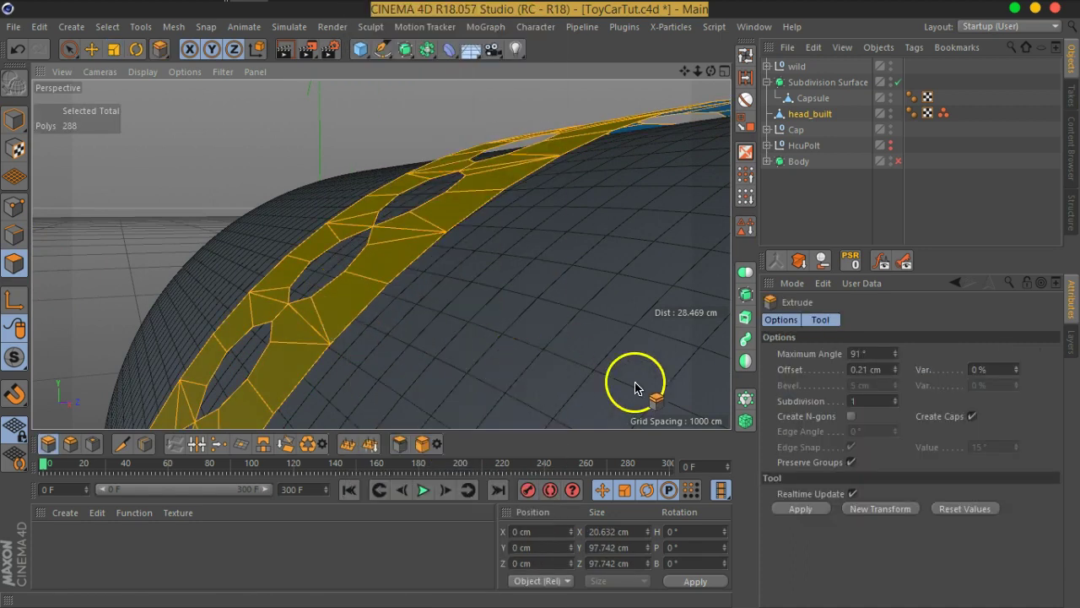
pyautogui.moveTo(441, 292)
pyautogui.mouseDown()
pyautogui.moveTo(475, 299)
pyautogui.moveTo(352, 301)
pyautogui.mouseUp()
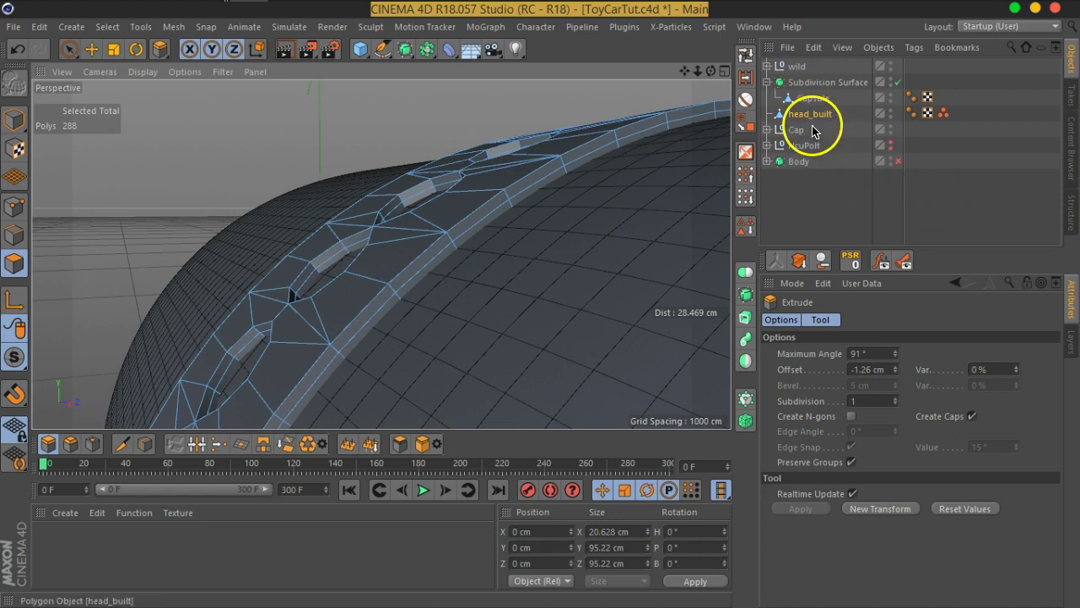
# - Move head_built into the Subdivision Surface and group it with Capsule under a Null
pyautogui.moveTo(818, 118); pyautogui.dragTo(813, 92)
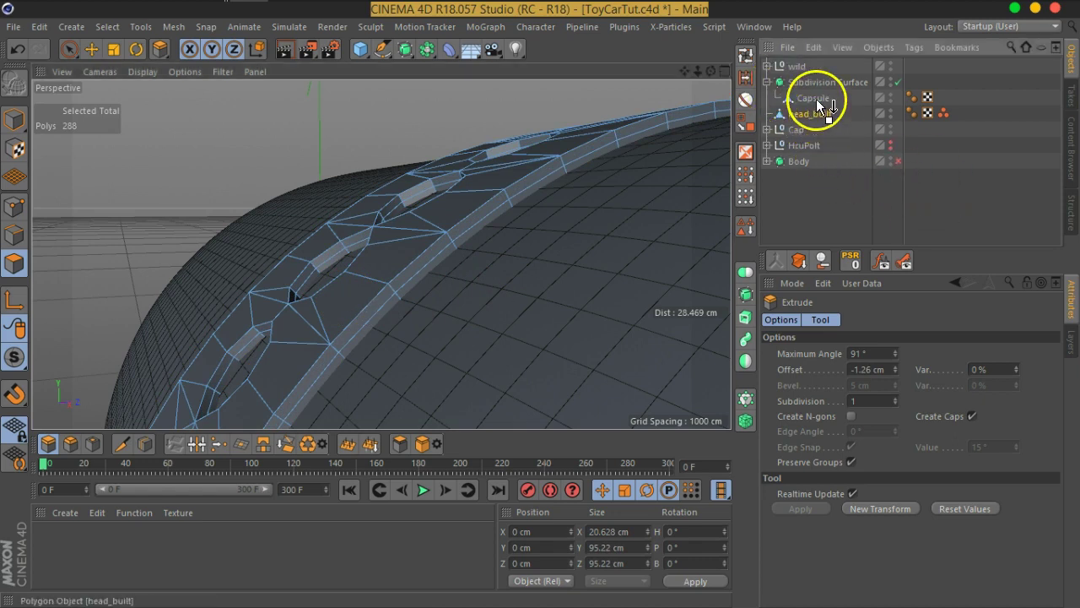
pyautogui.keyDown('ctrl'); pyautogui.click(810, 113); pyautogui.keyUp('ctrl')
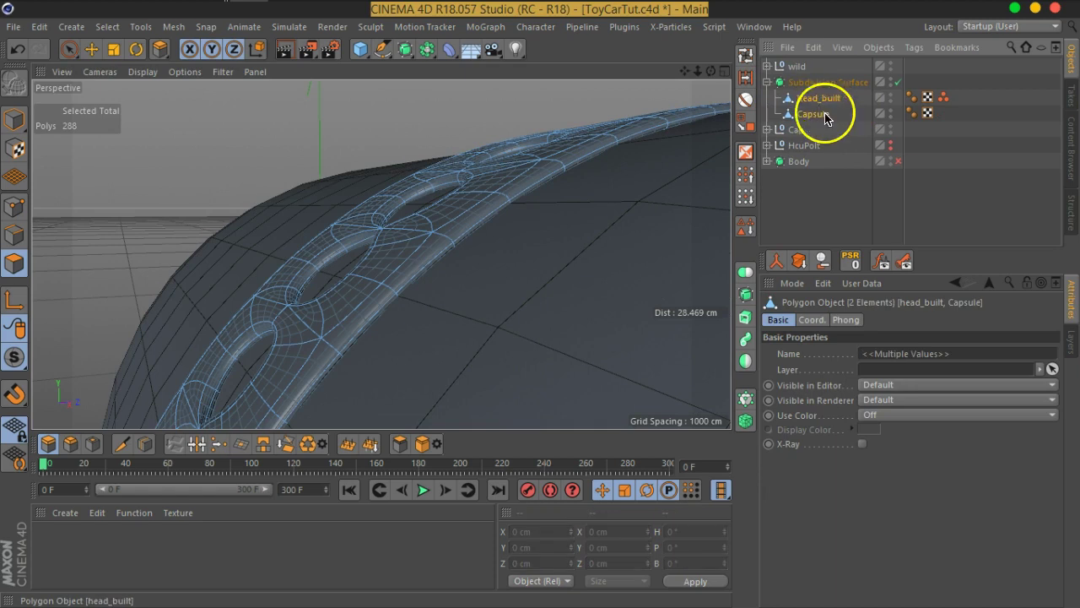
pyautogui.hotkey('alt', 'g')
pyautogui.click(832, 169)
pyautogui.click(602, 306)
pyautogui.click(483, 253)
pyautogui.scroll(-5, 464, 240)
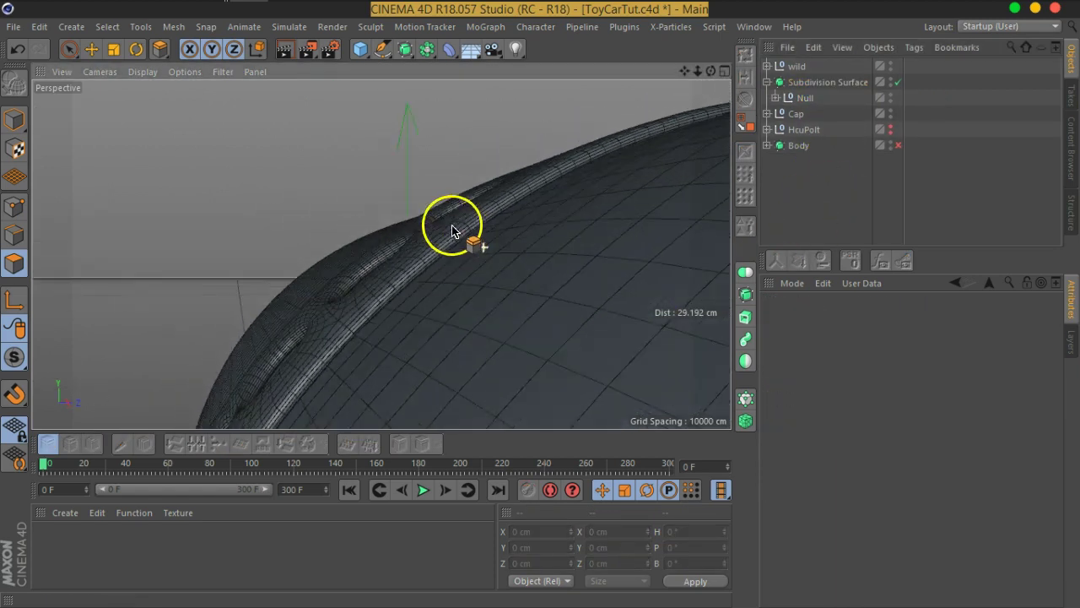
# - Expand the new Null, select head_built and drag an extrusion on it
pyautogui.click(776, 98)
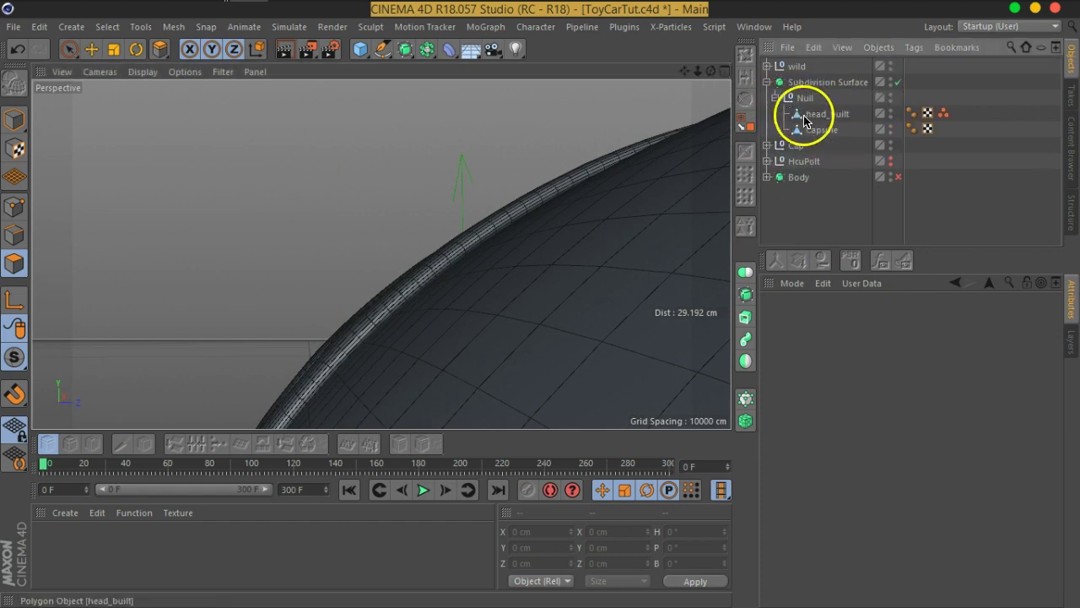
pyautogui.click(815, 115)
pyautogui.click(823, 130)
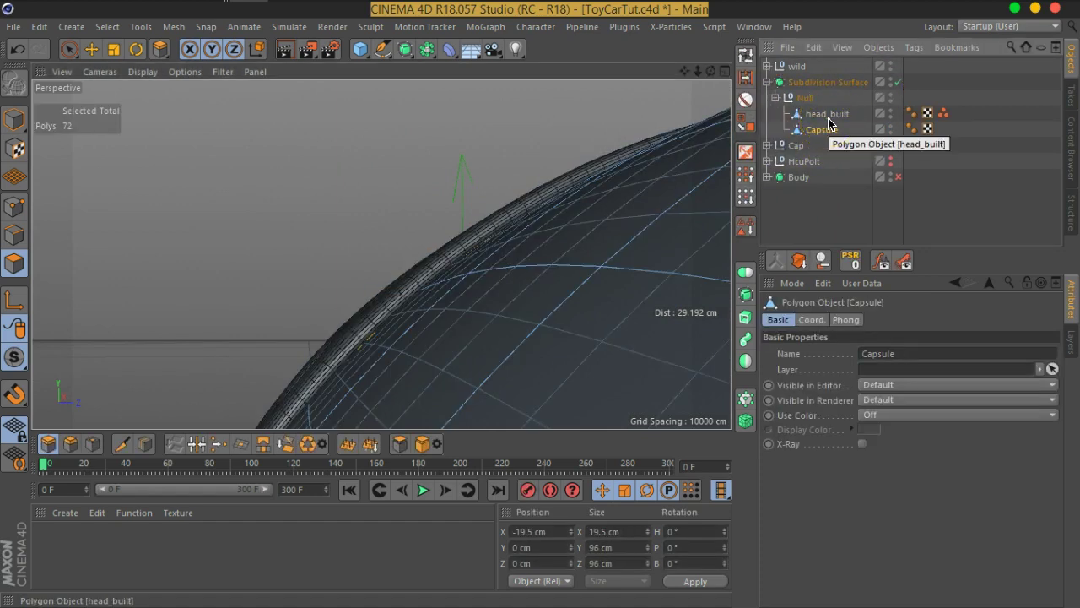
pyautogui.click(829, 118)
pyautogui.press('d')
pyautogui.moveTo(446, 282)
pyautogui.mouseDown()
pyautogui.moveTo(363, 266)
pyautogui.moveTo(590, 334)
pyautogui.mouseUp()
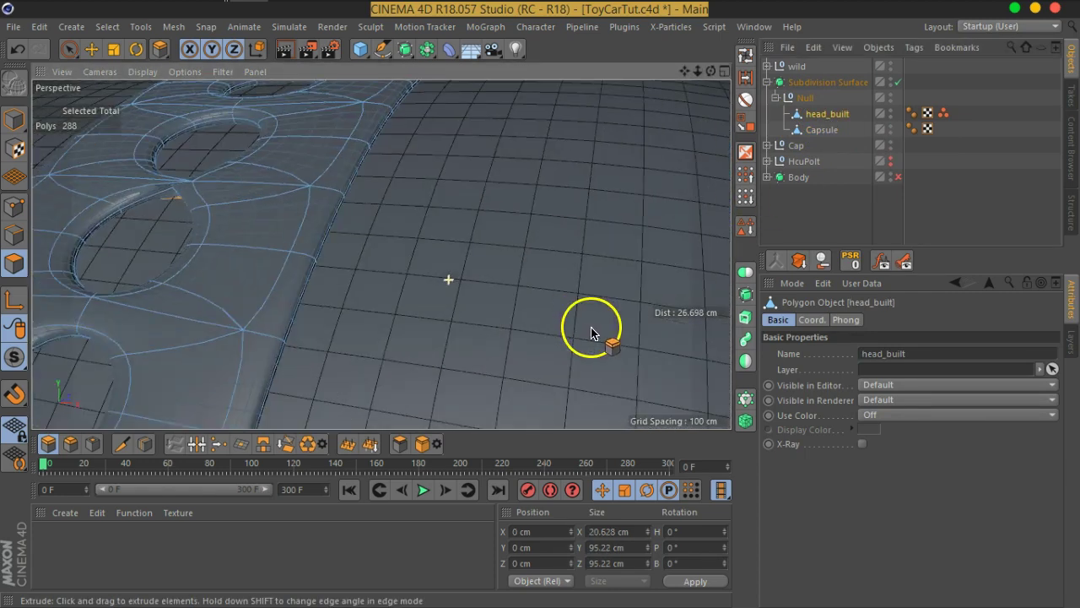
pyautogui.click(827, 207)
# - Switch off the Subdivision Surface to inspect the raw polygons and thickened hole walls
pyautogui.moveTo(301, 249)
pyautogui.keyDown('alt'); pyautogui.mouseDown()
pyautogui.moveTo(367, 236)
pyautogui.moveTo(343, 355)
pyautogui.mouseUp(); pyautogui.keyUp('alt')
pyautogui.scroll(3, 380, 228)
pyautogui.scroll(3, 390, 236)
pyautogui.scroll(2, 399, 242)
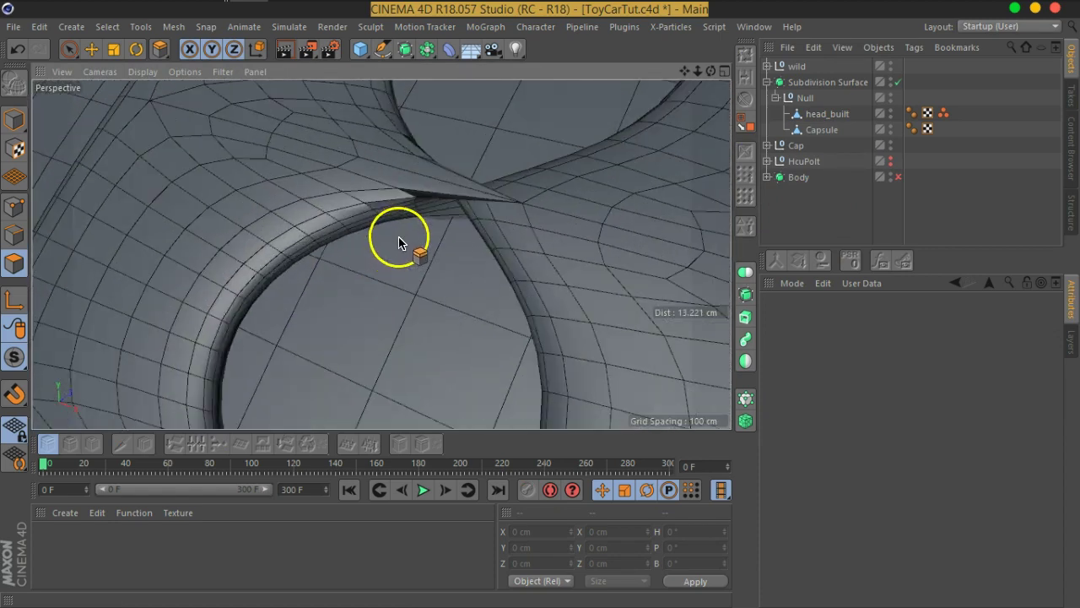
pyautogui.click(898, 82)
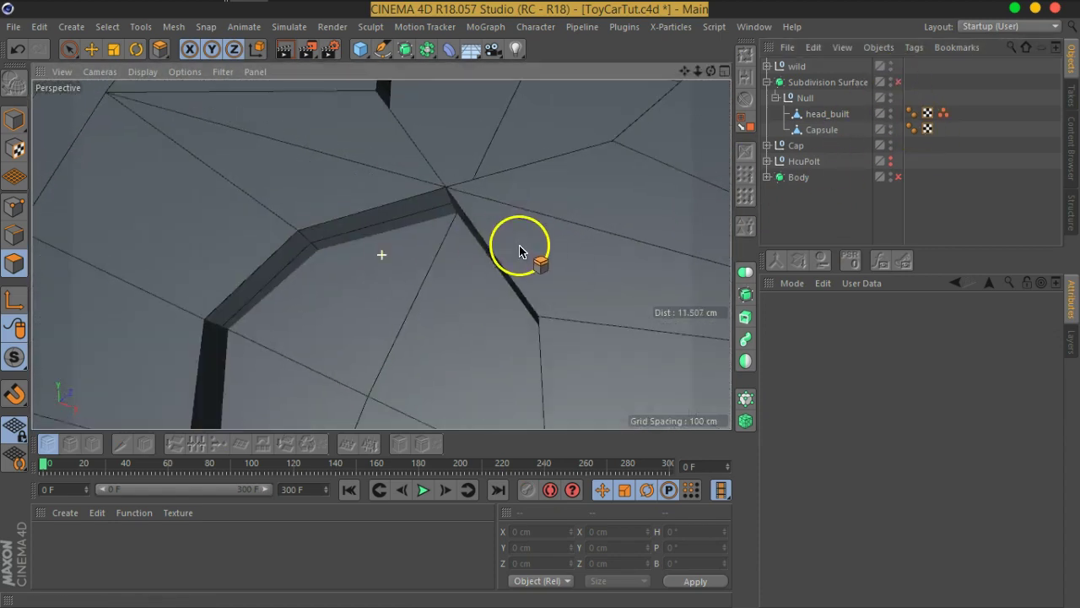
pyautogui.scroll(-2, 520, 250)
pyautogui.scroll(-2, 525, 284)
pyautogui.scroll(-1, 549, 295)
pyautogui.moveTo(542, 280)
pyautogui.keyDown('alt'); pyautogui.mouseDown()
pyautogui.moveTo(386, 258)
pyautogui.moveTo(562, 263)
pyautogui.moveTo(600, 250)
pyautogui.mouseUp(); pyautogui.keyUp('alt')
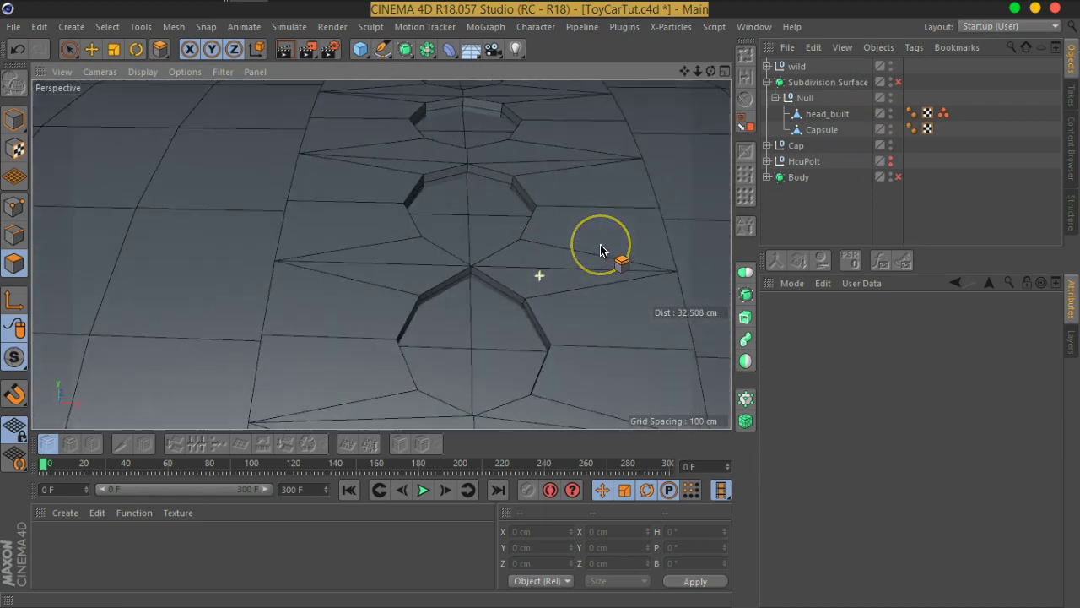
pyautogui.scroll(2, 595, 266)
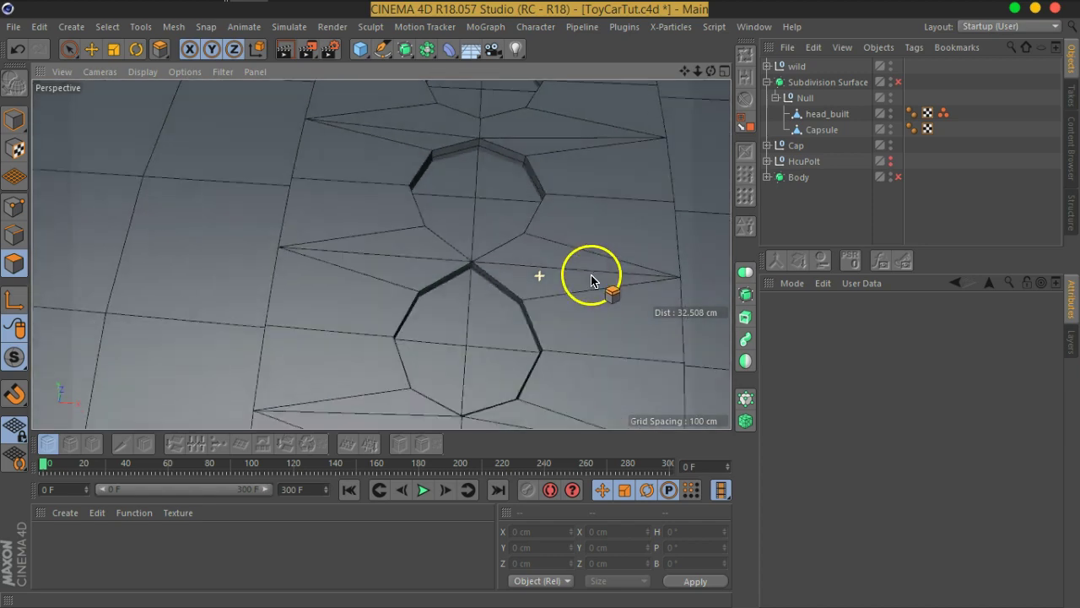
pyautogui.scroll(1, 451, 261)
pyautogui.scroll(1, 542, 292)
pyautogui.keyDown('alt'); pyautogui.moveTo(542, 292); pyautogui.dragTo(458, 239); pyautogui.keyUp('alt')
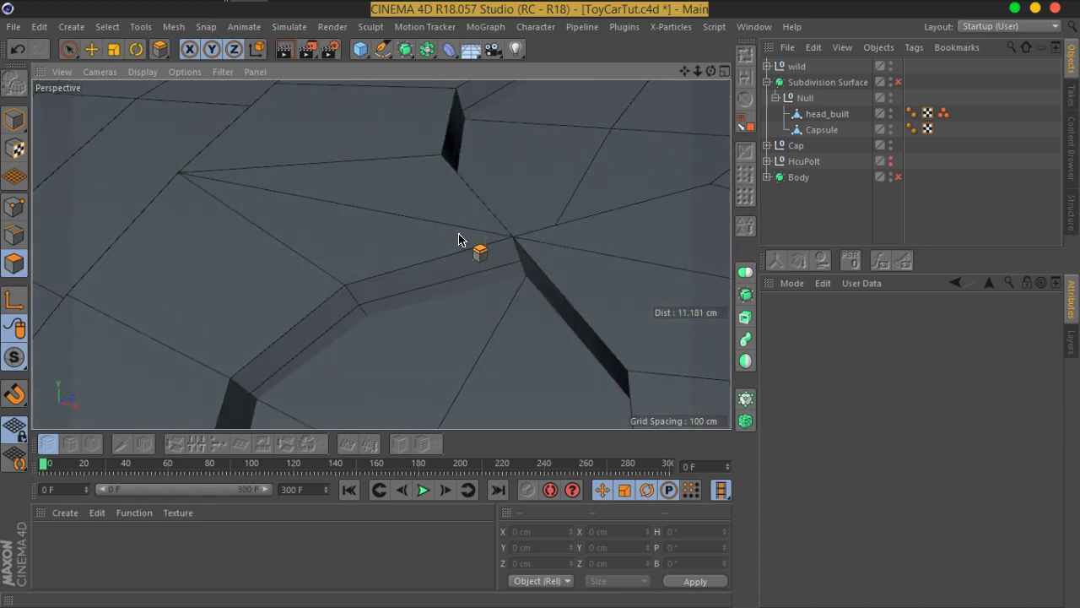
# - Undo back to before the Shrink Wrap and Subdivision Surface, restoring the hole polygon selection
pyautogui.press('q')
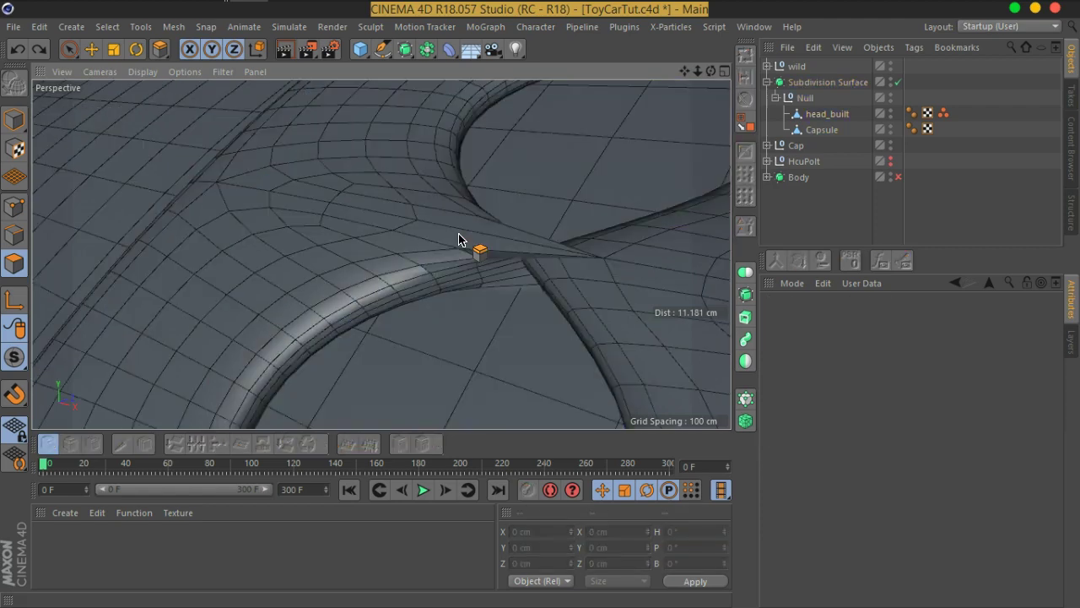
pyautogui.hotkey('ctrl', 'z')
pyautogui.hotkey('ctrl', 'z')
pyautogui.hotkey('ctrl', 'z')
pyautogui.hotkey('ctrl', 'z')
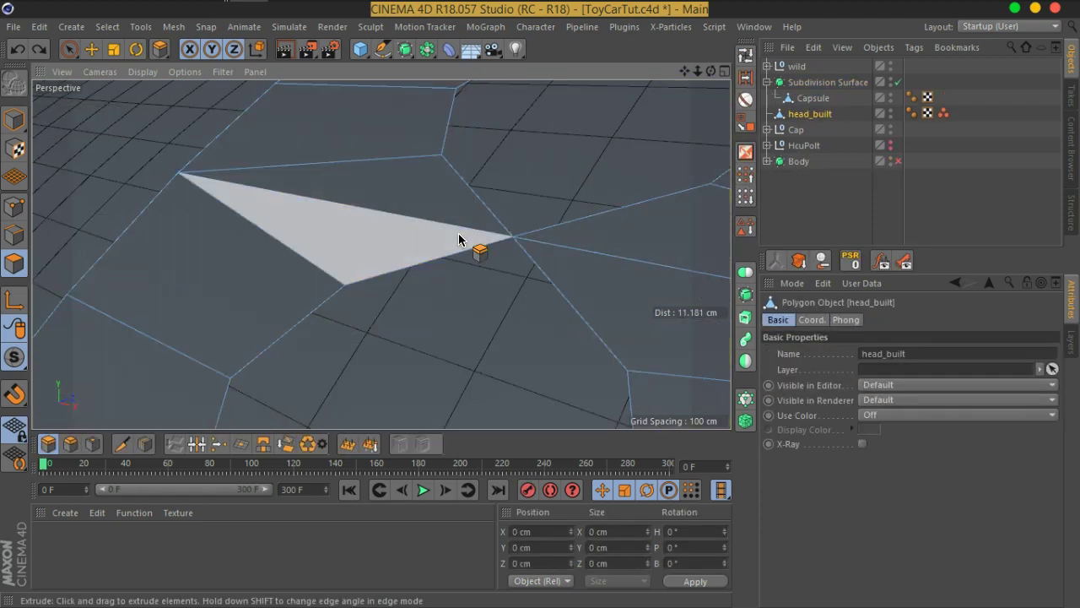
pyautogui.hotkey('ctrl', 'z')
pyautogui.hotkey('ctrl', 'z')
pyautogui.hotkey('ctrl', 'z')
pyautogui.hotkey('ctrl', 'z')
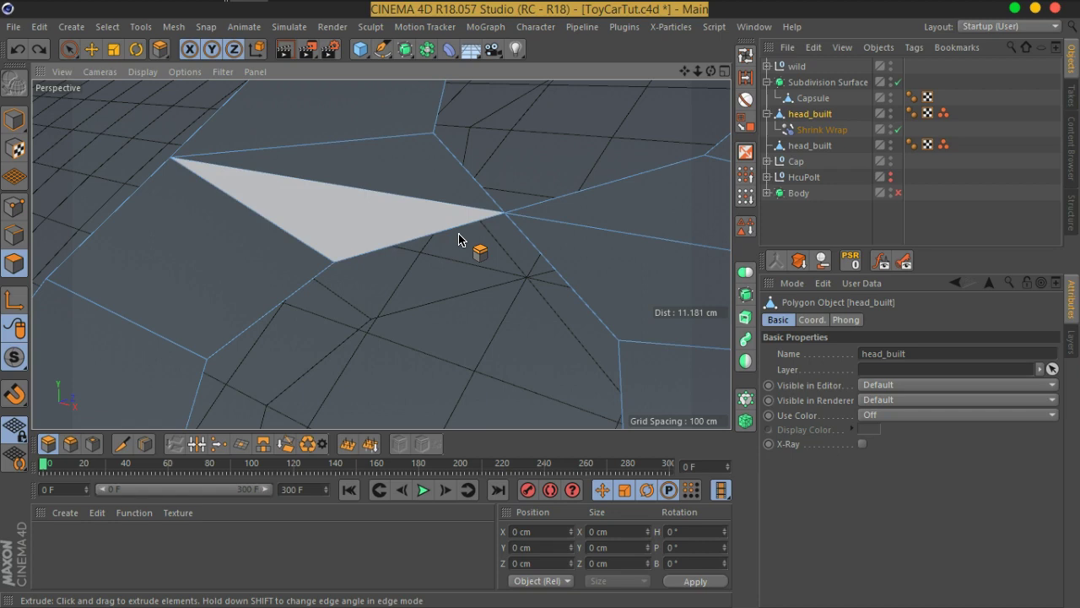
pyautogui.hotkey('ctrl', 'z')
pyautogui.hotkey('ctrl', 'z')
pyautogui.hotkey('ctrl', 'z')
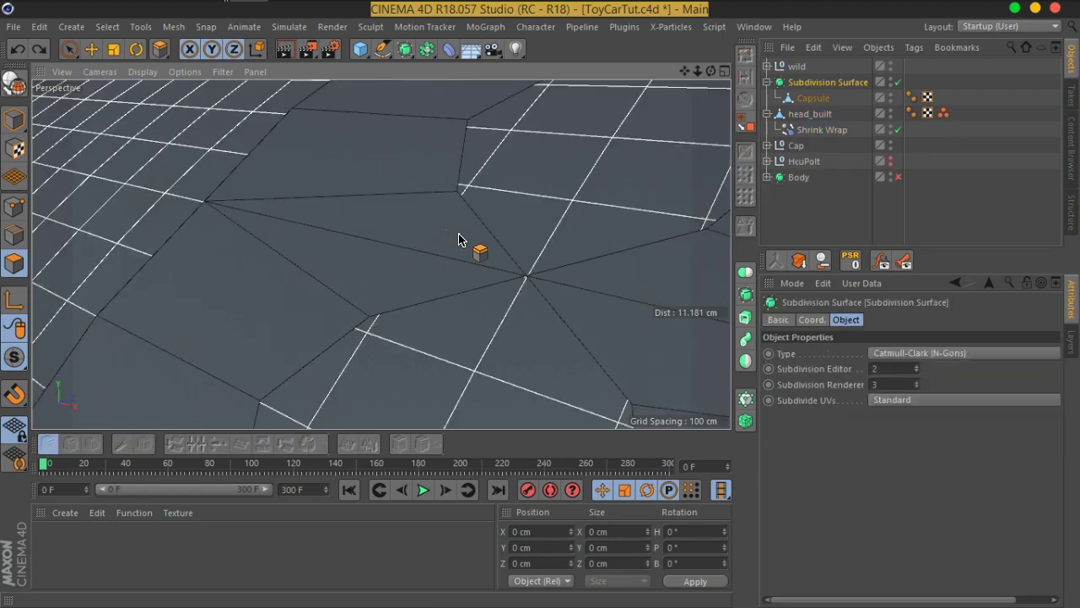
pyautogui.hotkey('ctrl', 'z')
pyautogui.hotkey('ctrl', 'z')
pyautogui.moveTo(458, 239)
pyautogui.keyDown('alt'); pyautogui.mouseDown()
pyautogui.moveTo(524, 285)
pyautogui.moveTo(564, 286)
pyautogui.mouseUp(); pyautogui.keyUp('alt')
pyautogui.hotkey('ctrl', 'z')
pyautogui.hotkey('ctrl', 'z')
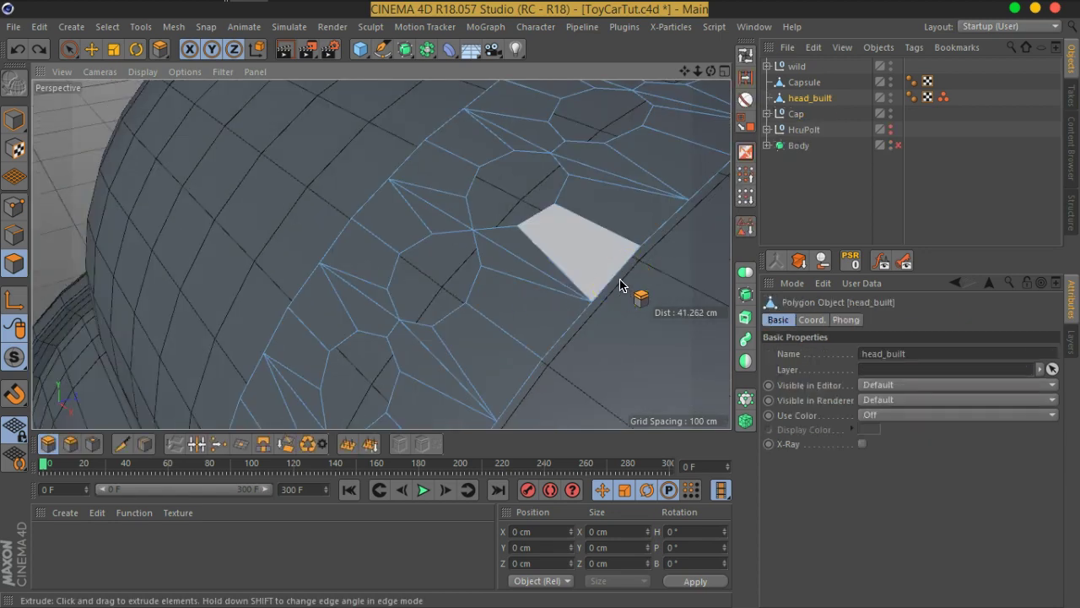
pyautogui.hotkey('ctrl', 'z')
pyautogui.hotkey('ctrl', 'z')
pyautogui.hotkey('ctrl', 'z')
pyautogui.hotkey('ctrl', 'z')
pyautogui.hotkey('ctrl', 'y')
pyautogui.hotkey('ctrl', 'y')
pyautogui.hotkey('ctrl', 'y')
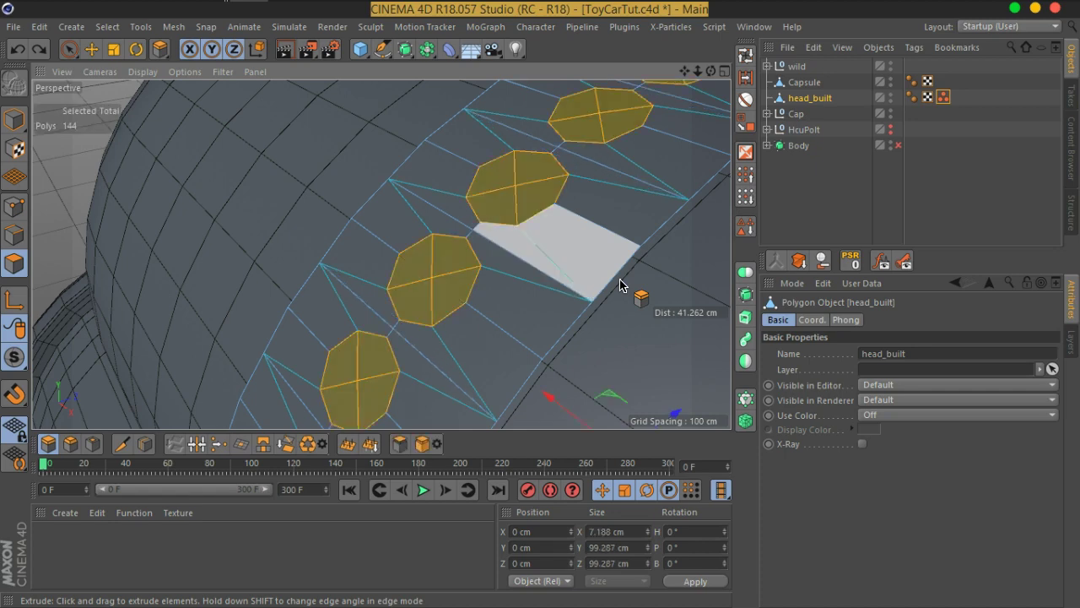
# - Clear out the hole polygons, then try Optimize on head_built's points and undo it
pyautogui.click(787, 230)
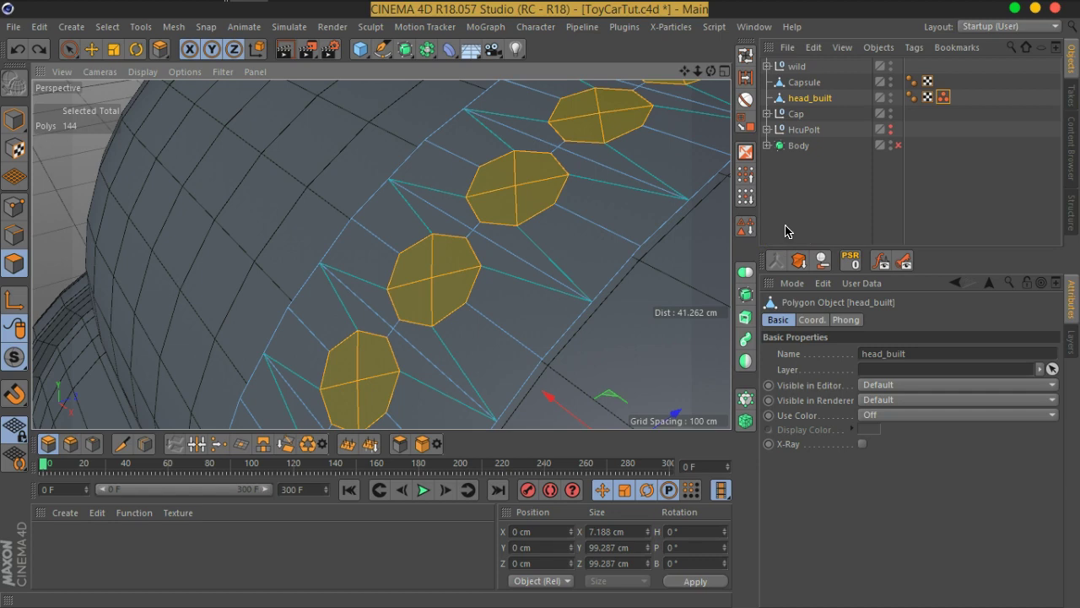
pyautogui.click(534, 212)
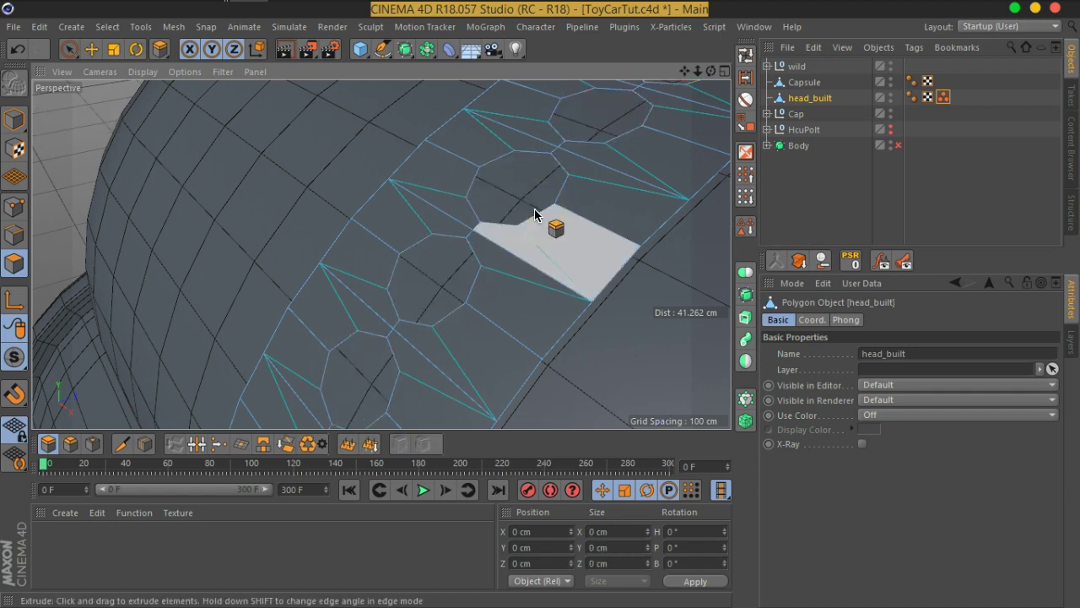
pyautogui.click(790, 201)
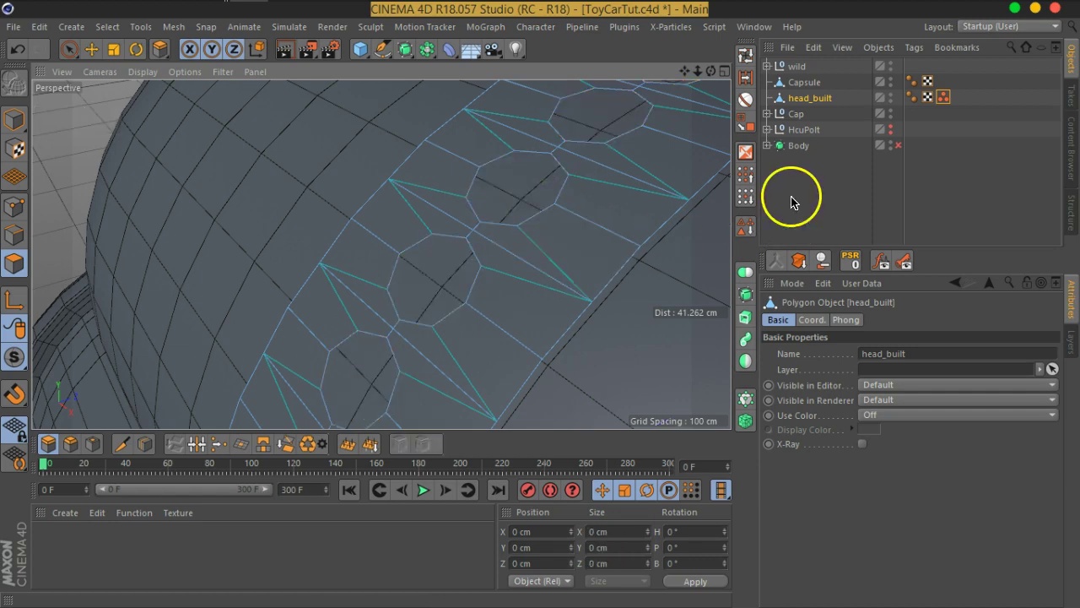
pyautogui.click(10, 210)
pyautogui.rightClick(483, 216)
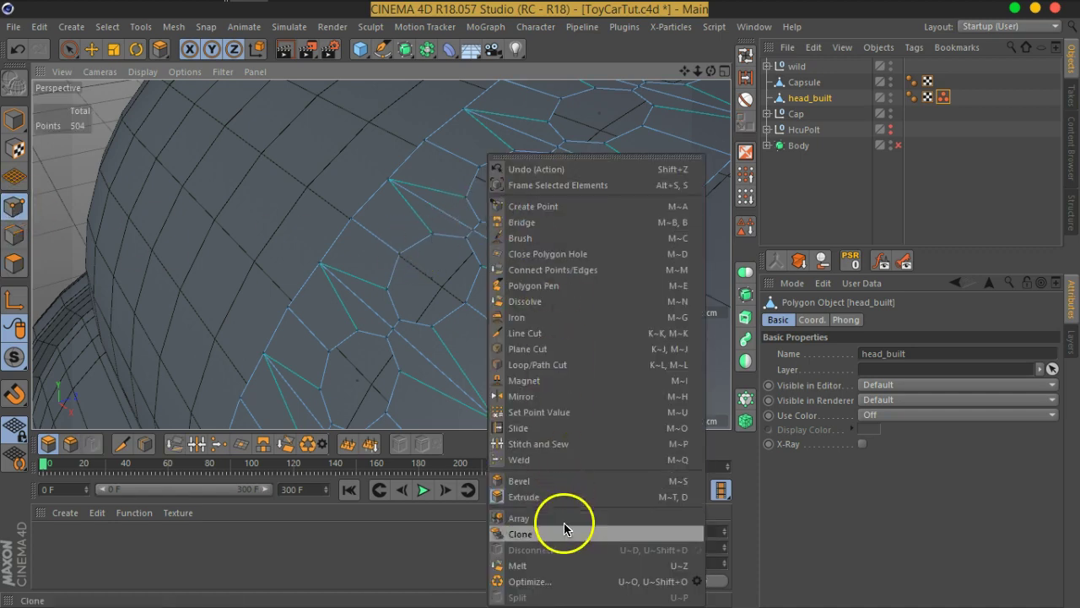
pyautogui.click(566, 582)
pyautogui.click(560, 579)
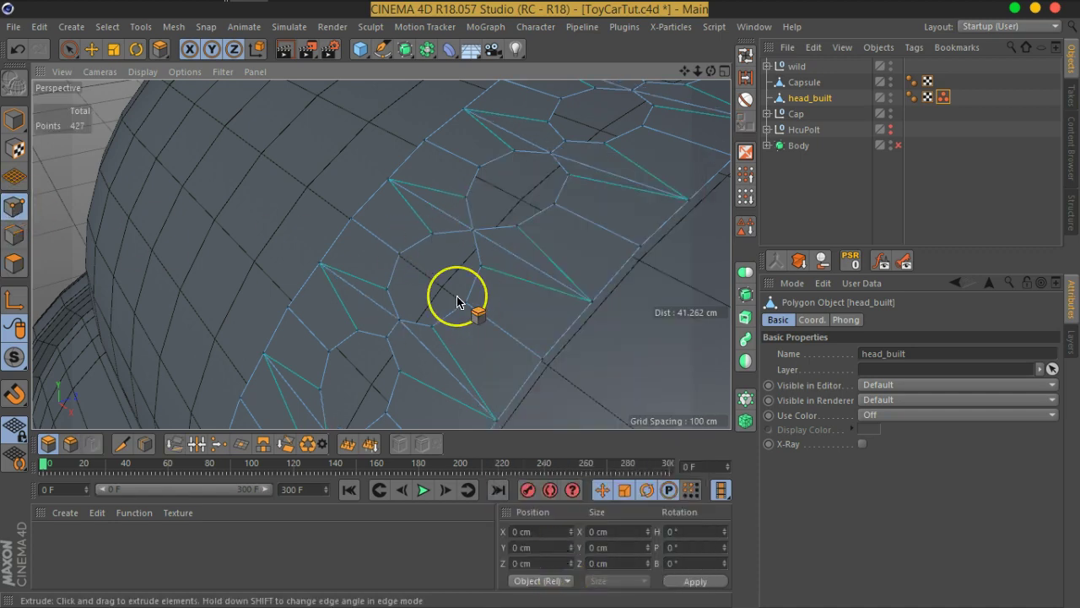
pyautogui.hotkey('ctrl', 'z')
# - Optimize the points again with adjusted tolerance, merging duplicates down to 468 points
pyautogui.scroll(5, 463, 235)
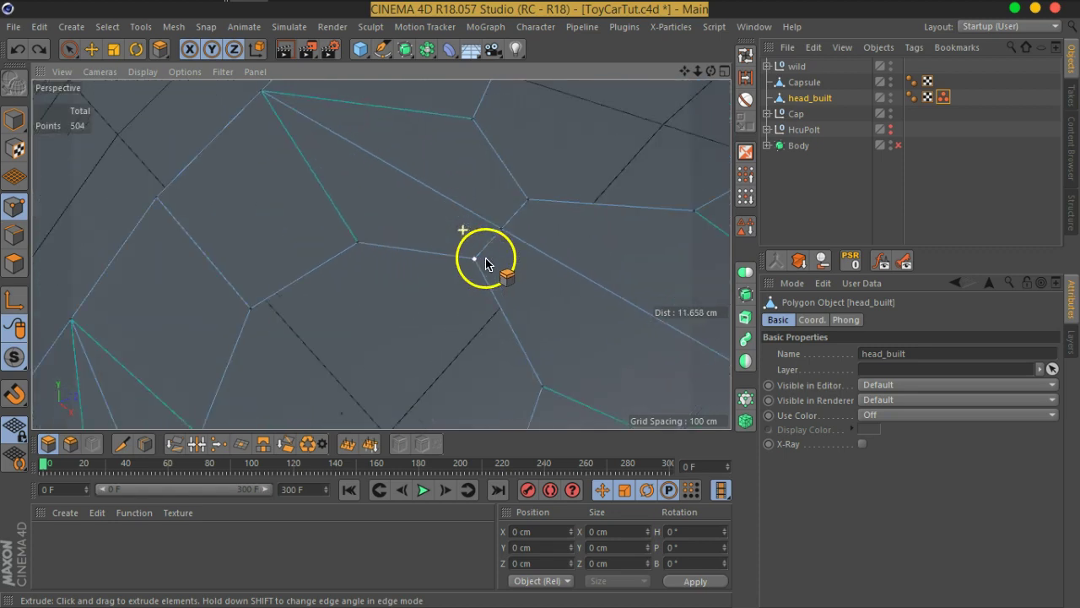
pyautogui.rightClick(513, 241)
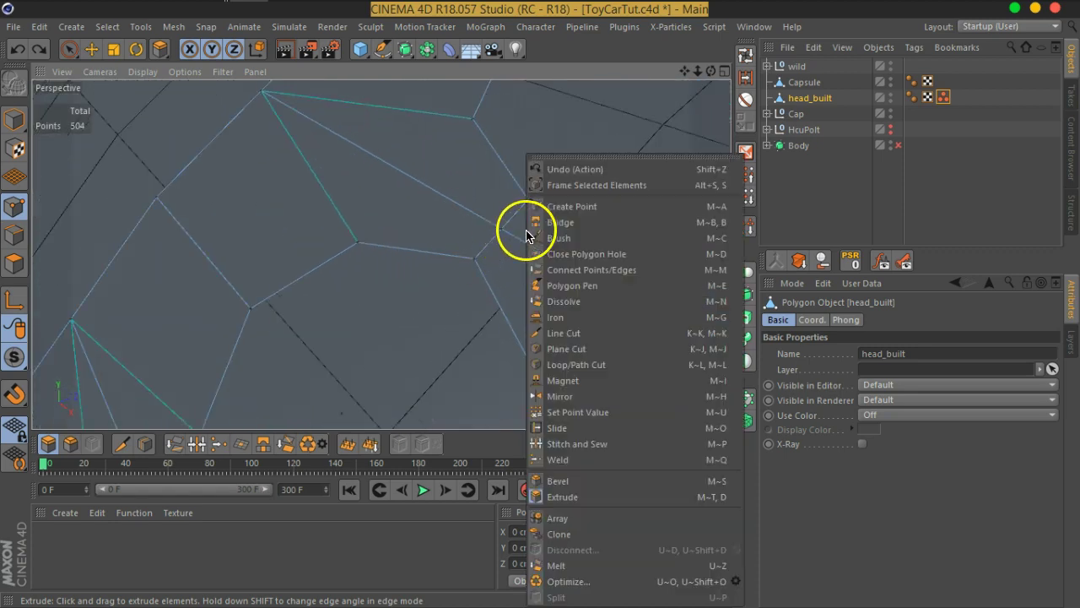
pyautogui.click(728, 581)
pyautogui.write('.01')
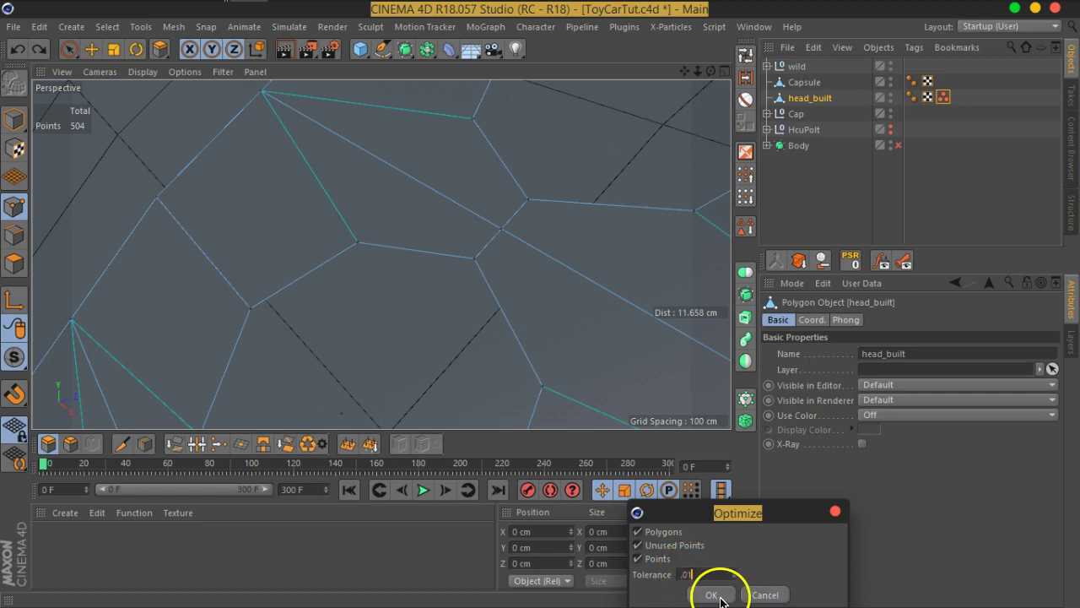
pyautogui.click(720, 598)
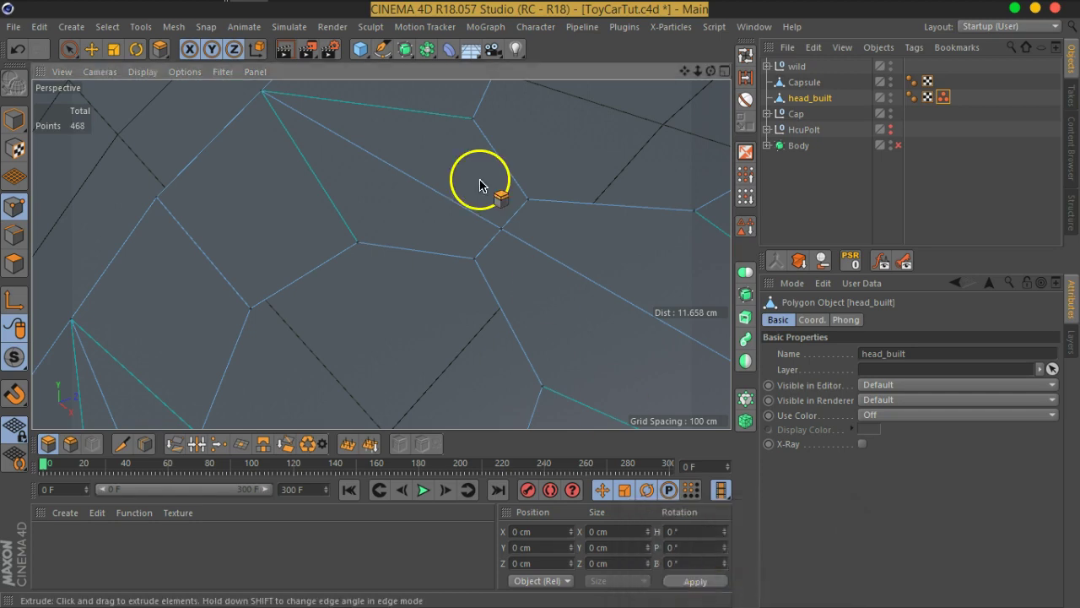
pyautogui.scroll(-2, 485, 202)
pyautogui.scroll(-2, 515, 232)
pyautogui.click(17, 264)
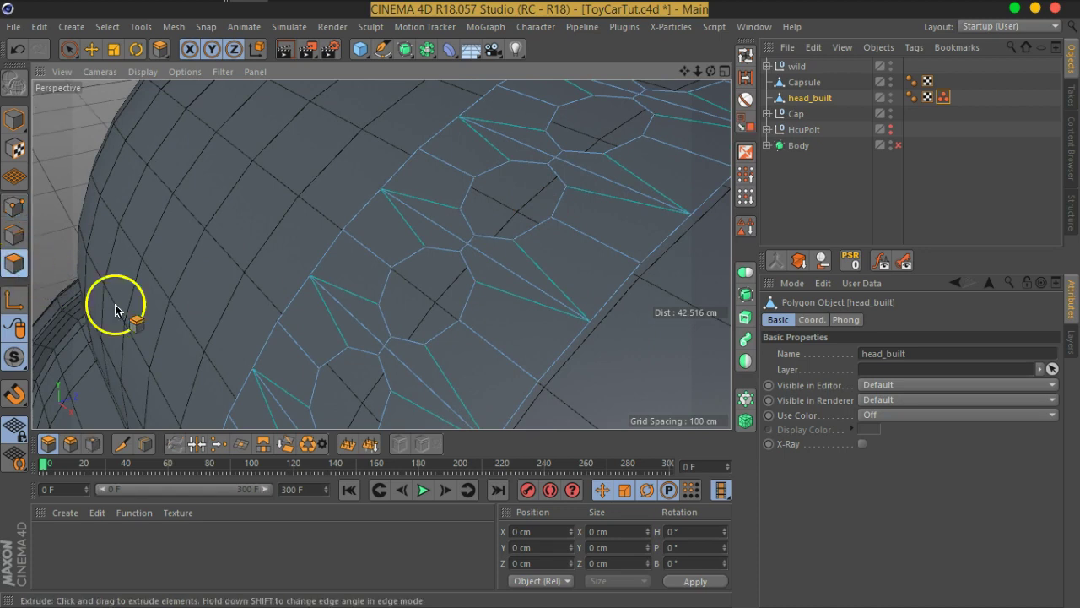
pyautogui.click(745, 53)
pyautogui.click(650, 228)
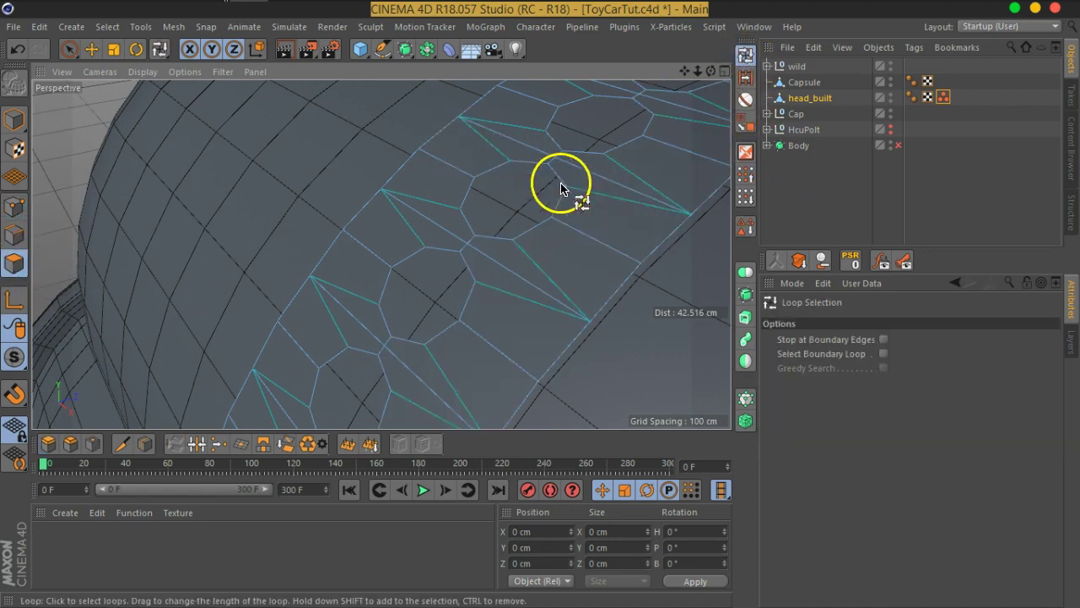
# - Remove the n-gons from head_built's mesh
pyautogui.click(591, 232)
pyautogui.keyDown('shift'); pyautogui.click(445, 162); pyautogui.keyUp('shift')
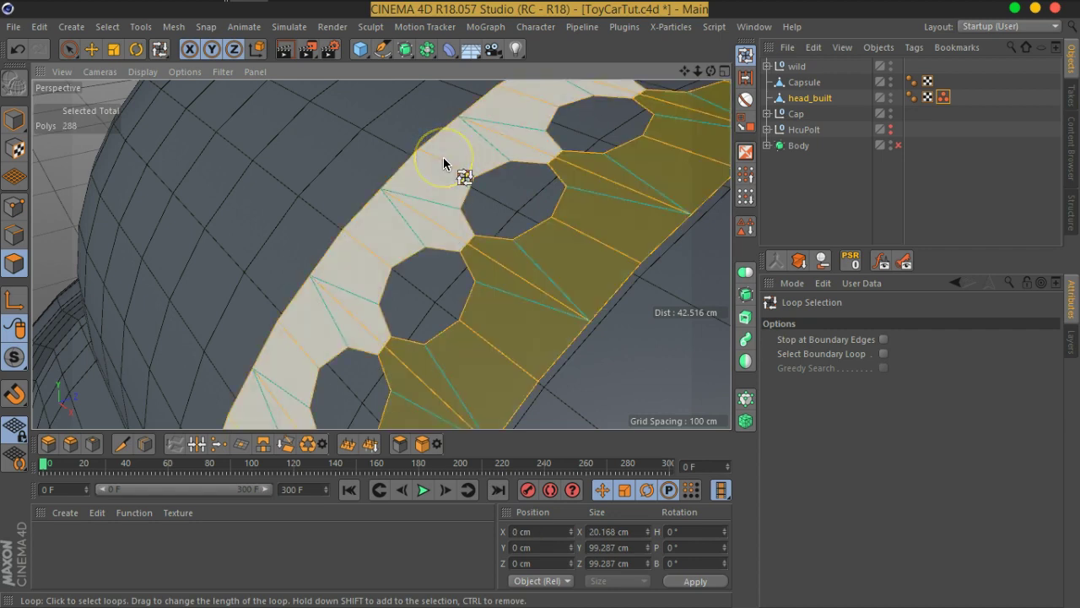
pyautogui.hotkey('ctrl', 'shift', 'a')
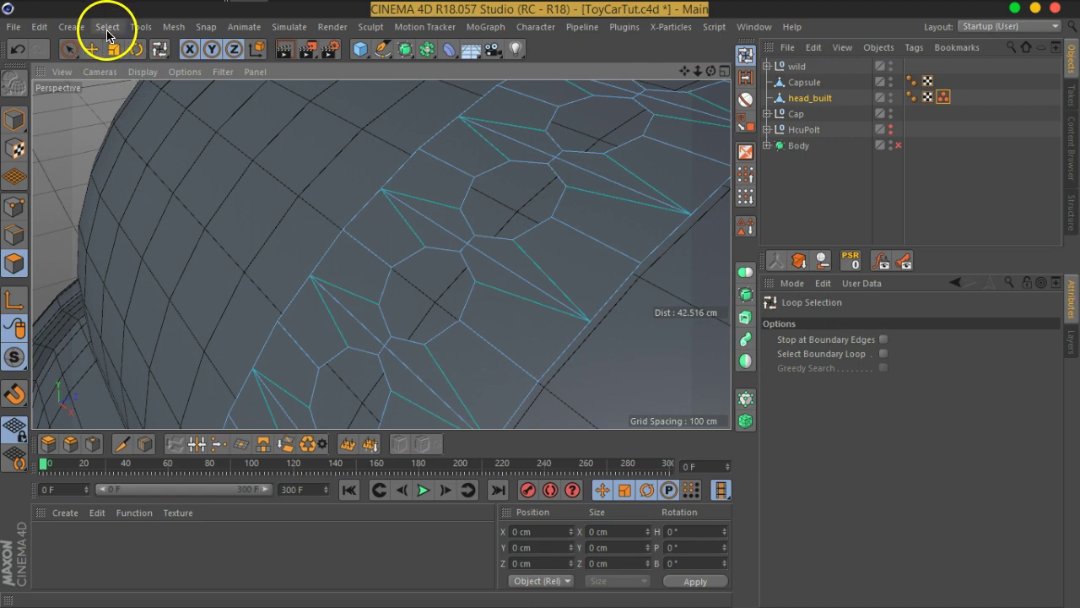
pyautogui.click(173, 26)
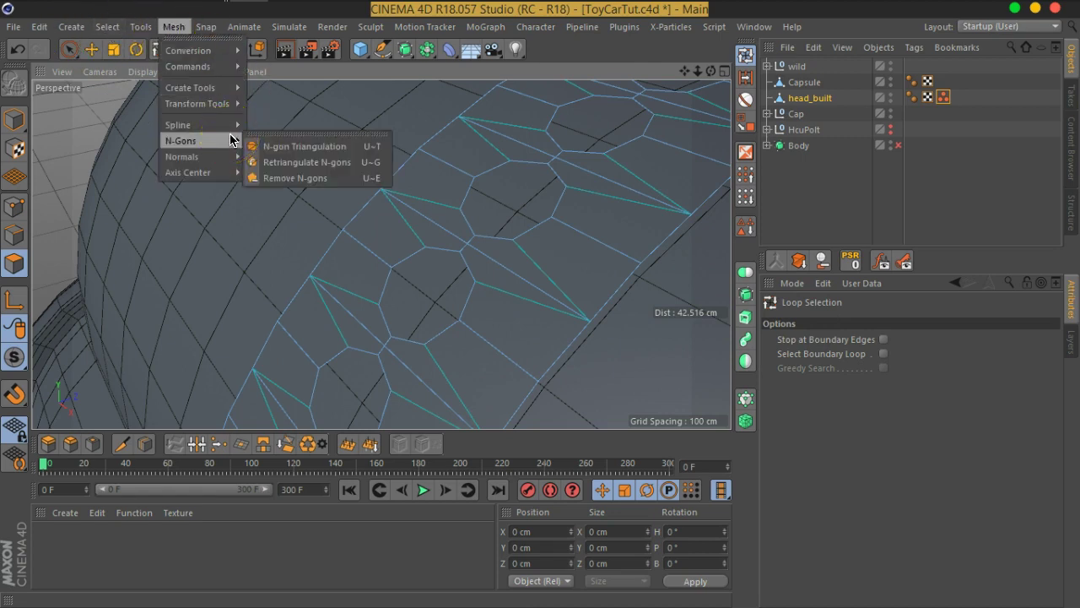
pyautogui.click(325, 184)
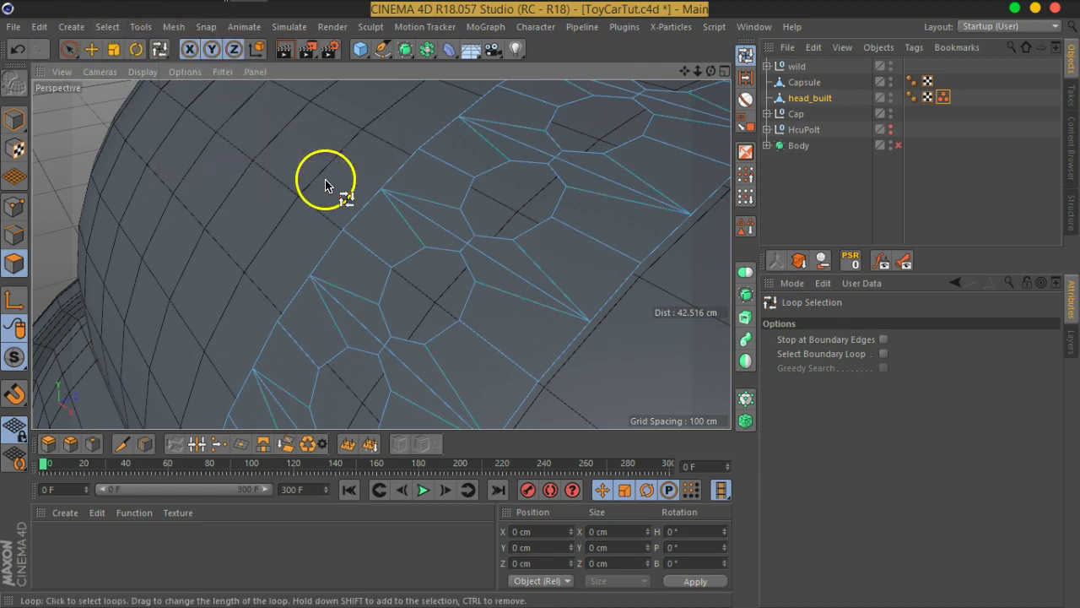
# - Loop-select the band polygons and extrude them to a -2.27 cm offset
pyautogui.click(529, 277)
pyautogui.moveTo(543, 309)
pyautogui.keyDown('alt'); pyautogui.mouseDown()
pyautogui.moveTo(652, 296)
pyautogui.moveTo(535, 253)
pyautogui.mouseUp(); pyautogui.keyUp('alt')
pyautogui.rightClick(535, 253)
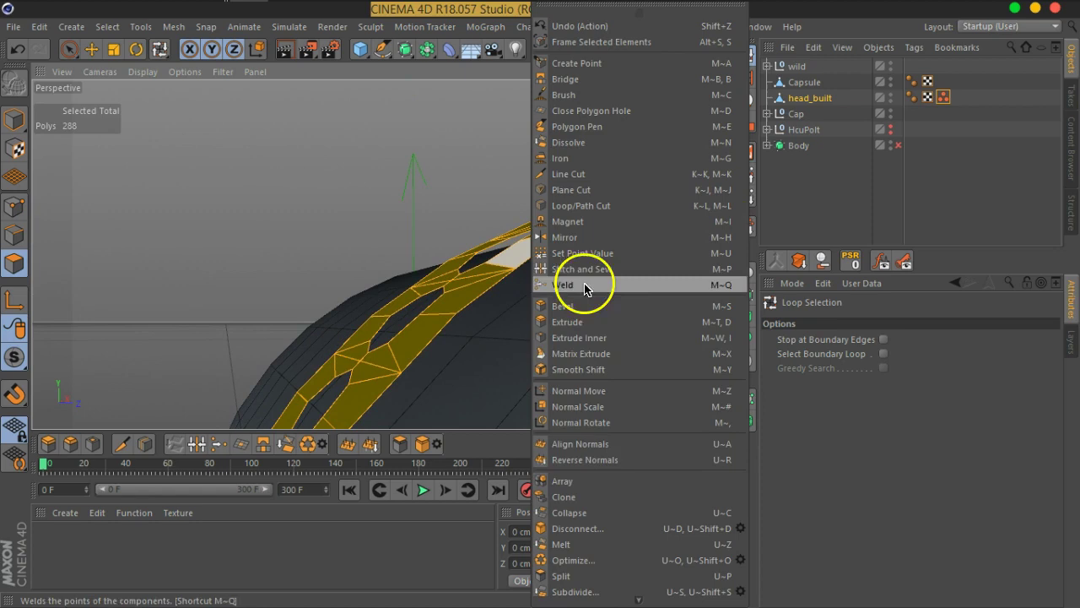
pyautogui.click(567, 322)
pyautogui.moveTo(583, 338)
pyautogui.mouseDown()
pyautogui.moveTo(590, 348)
pyautogui.moveTo(353, 305)
pyautogui.moveTo(478, 320)
pyautogui.moveTo(382, 313)
pyautogui.mouseUp()
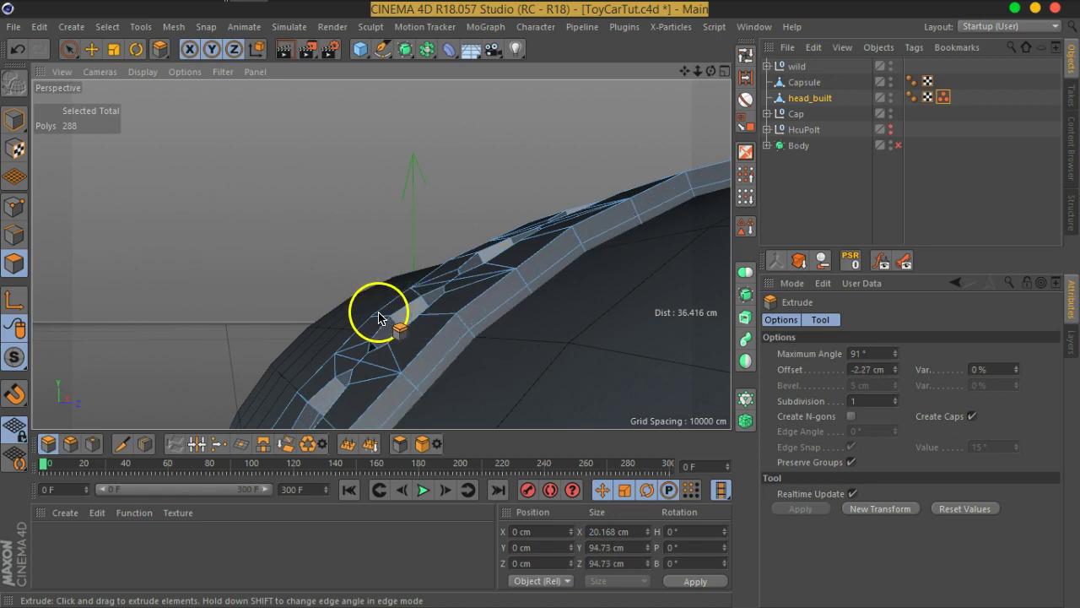
pyautogui.click(898, 146)
pyautogui.moveTo(495, 253)
pyautogui.keyDown('alt'); pyautogui.mouseDown()
pyautogui.moveTo(459, 321)
pyautogui.moveTo(533, 348)
pyautogui.mouseUp(); pyautogui.keyUp('alt')
# - Group Capsule and head_built under a new Null
pyautogui.click(805, 82)
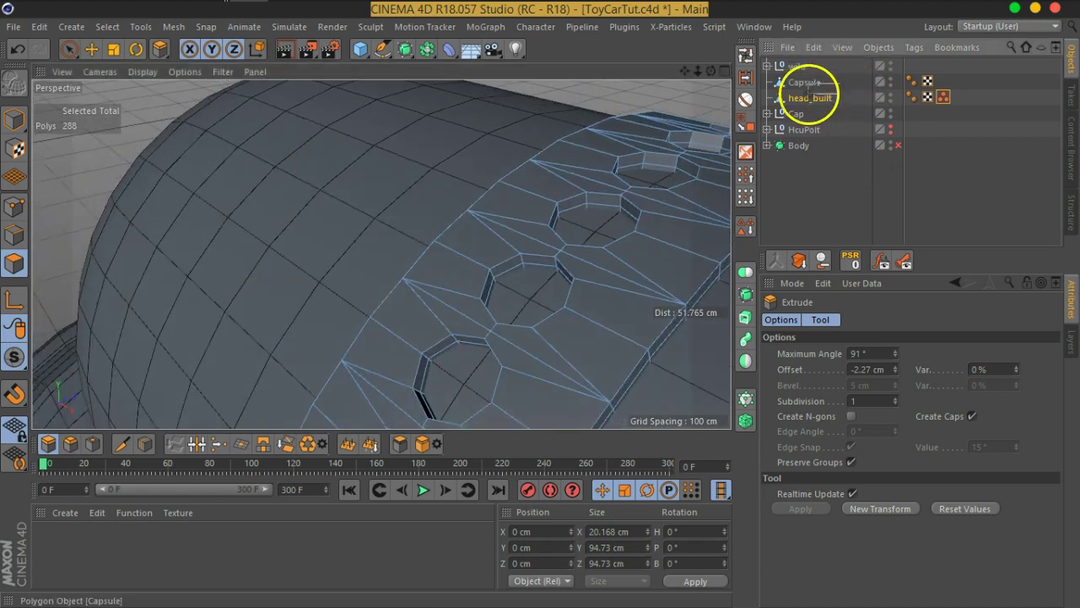
pyautogui.keyDown('ctrl'); pyautogui.click(799, 98); pyautogui.keyUp('ctrl')
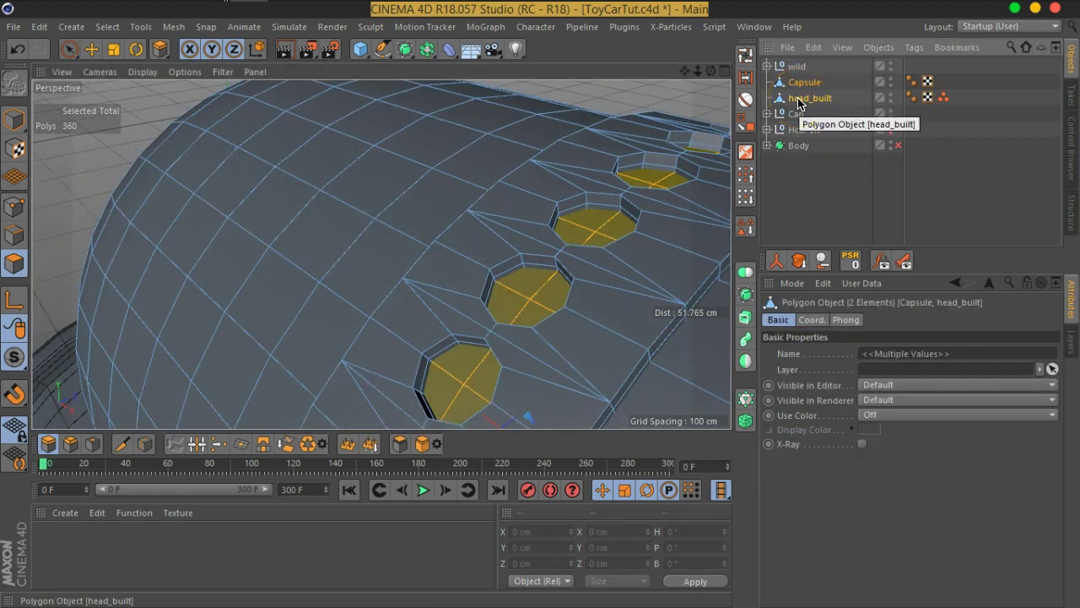
pyautogui.hotkey('alt', 'g')
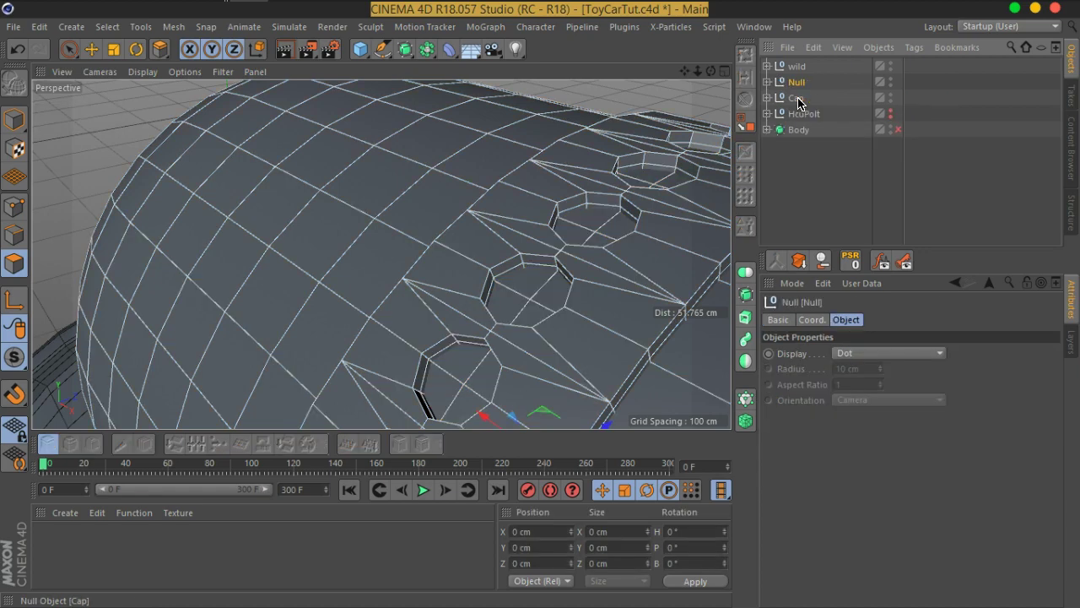
# - Nest the Null with Capsule and head_built under a Subdivision Surface, then select head_built
pyautogui.click(750, 88)
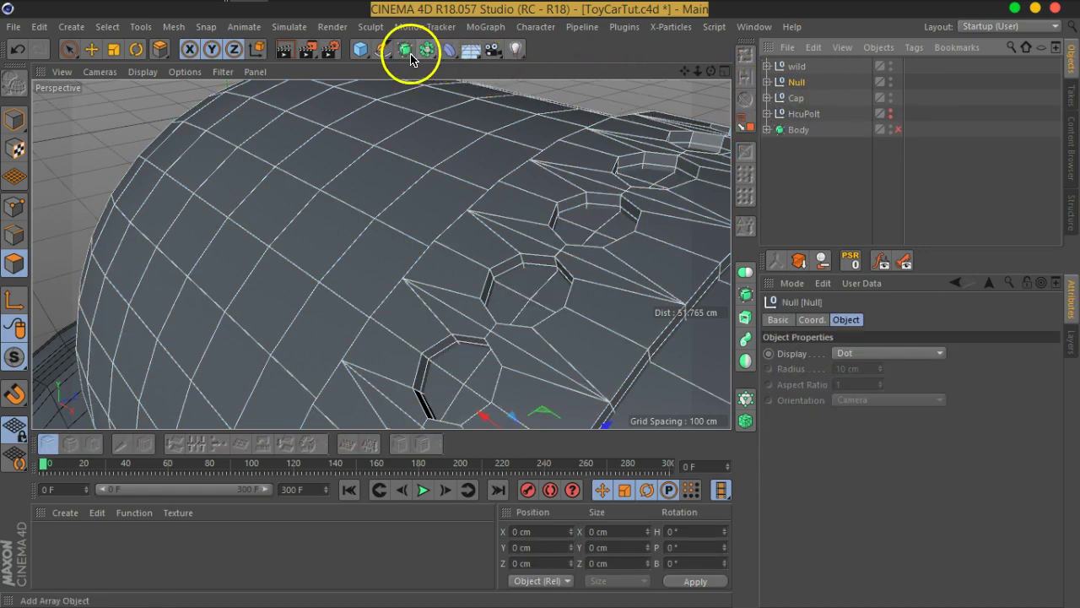
pyautogui.keyDown('alt'); pyautogui.moveTo(405, 49); pyautogui.dragTo(447, 67); pyautogui.keyUp('alt')
pyautogui.moveTo(675, 229)
pyautogui.keyDown('alt'); pyautogui.mouseDown()
pyautogui.moveTo(470, 274)
pyautogui.moveTo(611, 309)
pyautogui.moveTo(572, 320)
pyautogui.moveTo(489, 273)
pyautogui.moveTo(497, 246)
pyautogui.moveTo(536, 248)
pyautogui.moveTo(788, 177)
pyautogui.mouseUp(); pyautogui.keyUp('alt')
pyautogui.scroll(3, 518, 291)
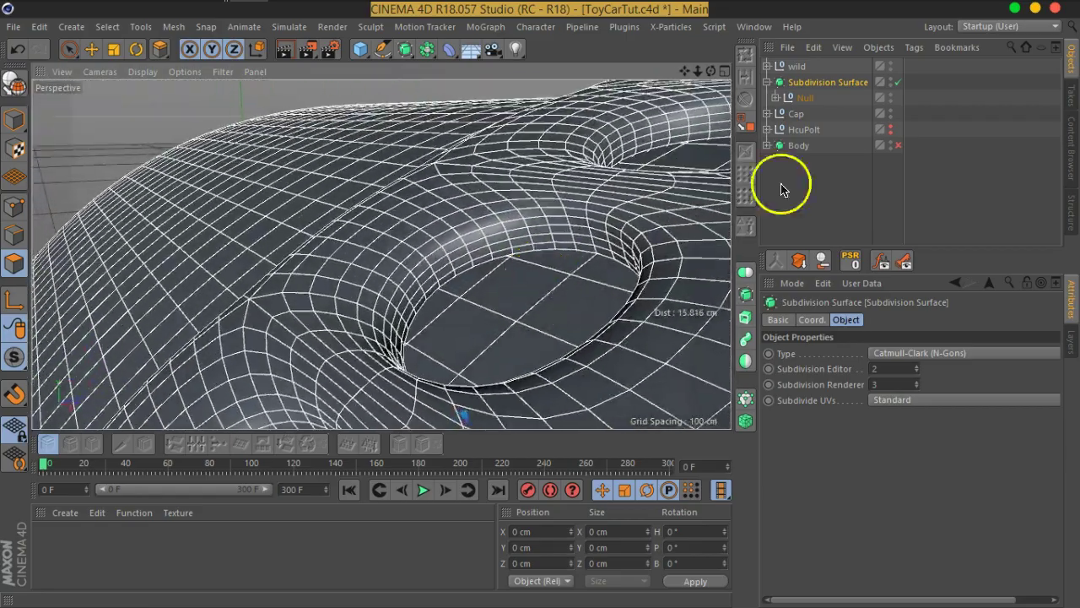
pyautogui.click(777, 98)
pyautogui.click(823, 115)
pyautogui.click(825, 131)
pyautogui.moveTo(555, 335)
pyautogui.keyDown('alt'); pyautogui.mouseDown()
pyautogui.moveTo(494, 309)
pyautogui.moveTo(484, 282)
pyautogui.moveTo(480, 313)
pyautogui.moveTo(496, 245)
pyautogui.mouseUp(); pyautogui.keyUp('alt')
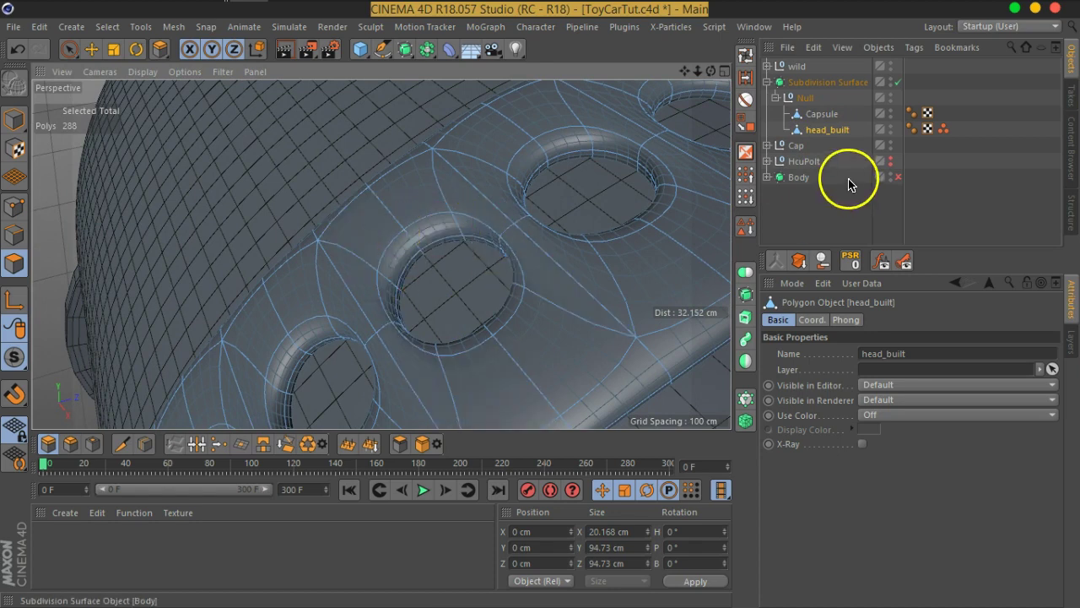
# - Start a Phong Break Selection, disable Subdivision Surface, and override the Phong Angle to 80.2°
pyautogui.click(746, 99)
pyautogui.click(898, 82)
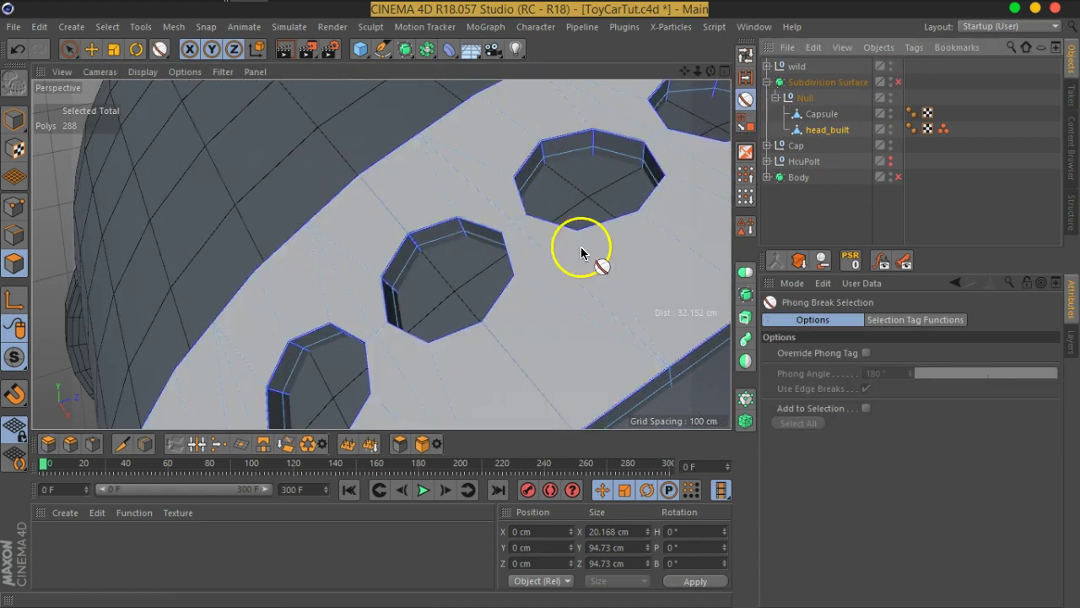
pyautogui.moveTo(555, 314)
pyautogui.keyDown('alt'); pyautogui.mouseDown()
pyautogui.moveTo(479, 267)
pyautogui.moveTo(453, 301)
pyautogui.mouseUp(); pyautogui.keyUp('alt')
pyautogui.scroll(5, 443, 295)
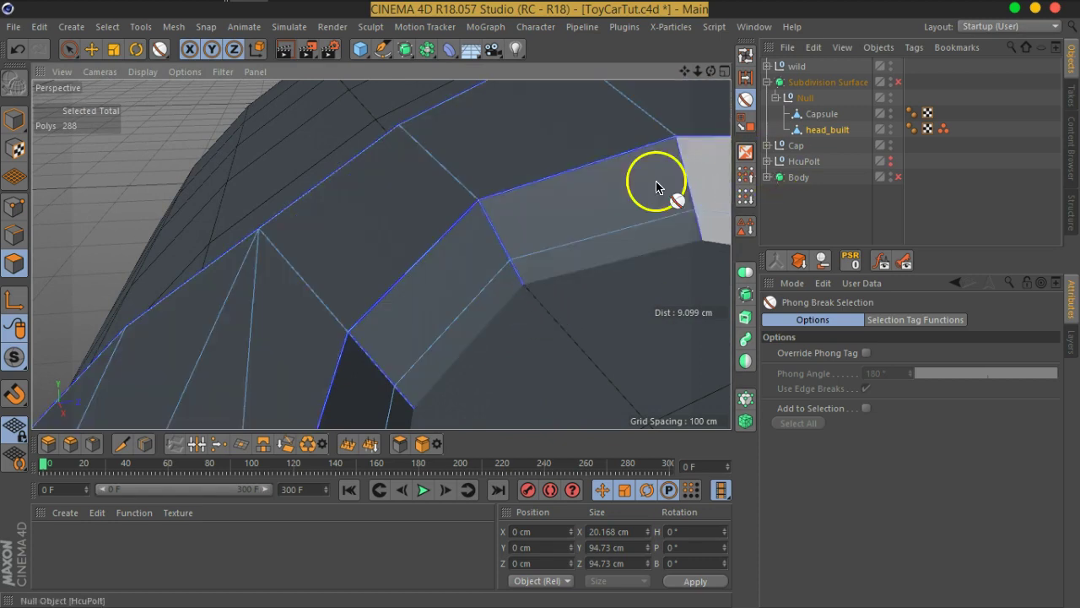
pyautogui.click(866, 353)
pyautogui.moveTo(1047, 382); pyautogui.dragTo(971, 380)
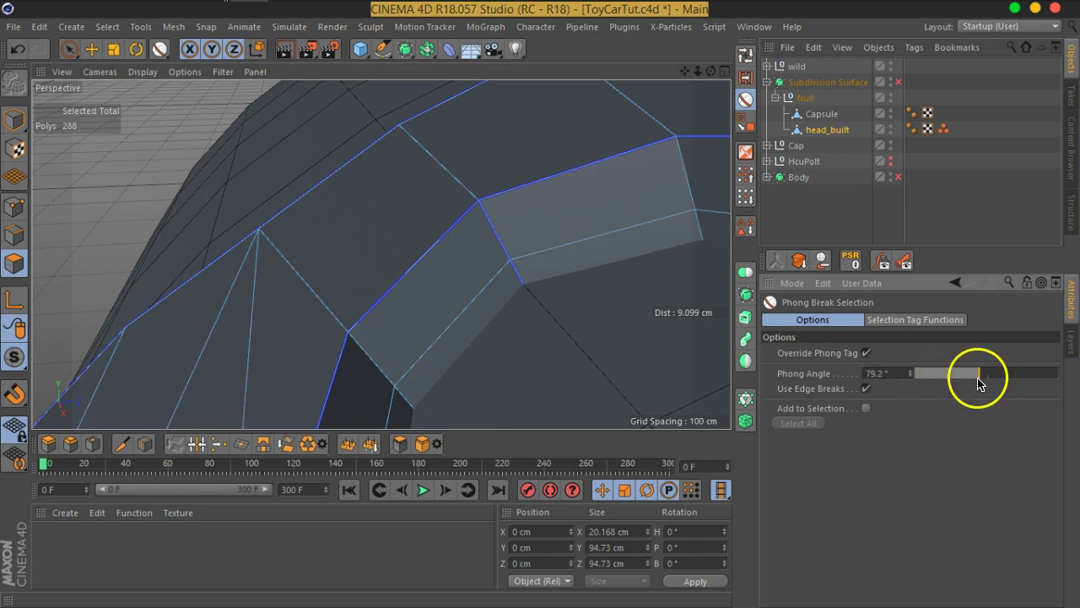
# - Select the hole rim edges around the band as phong break edges
pyautogui.moveTo(446, 285)
pyautogui.keyDown('alt'); pyautogui.mouseDown()
pyautogui.moveTo(514, 229)
pyautogui.moveTo(374, 249)
pyautogui.mouseUp(); pyautogui.keyUp('alt')
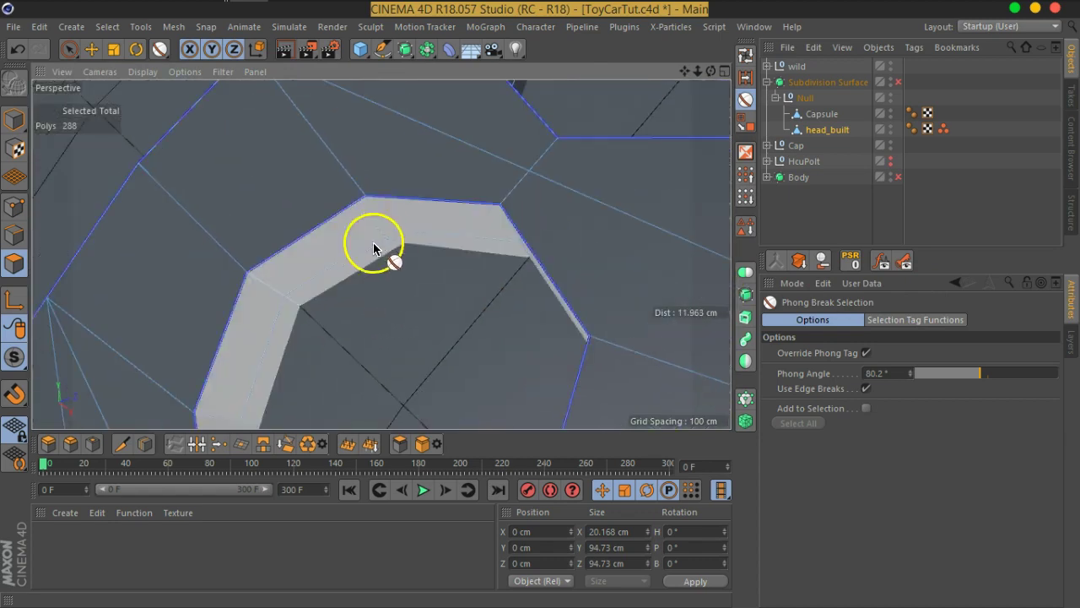
pyautogui.click(371, 221)
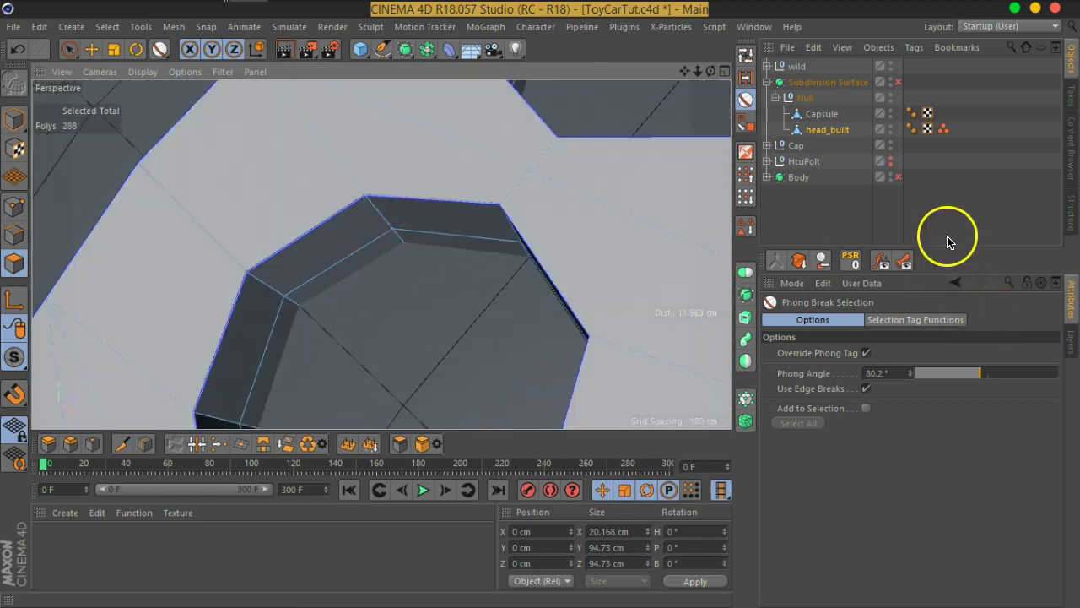
pyautogui.moveTo(497, 253)
pyautogui.keyDown('alt'); pyautogui.mouseDown()
pyautogui.moveTo(571, 287)
pyautogui.moveTo(519, 272)
pyautogui.mouseUp(); pyautogui.keyUp('alt')
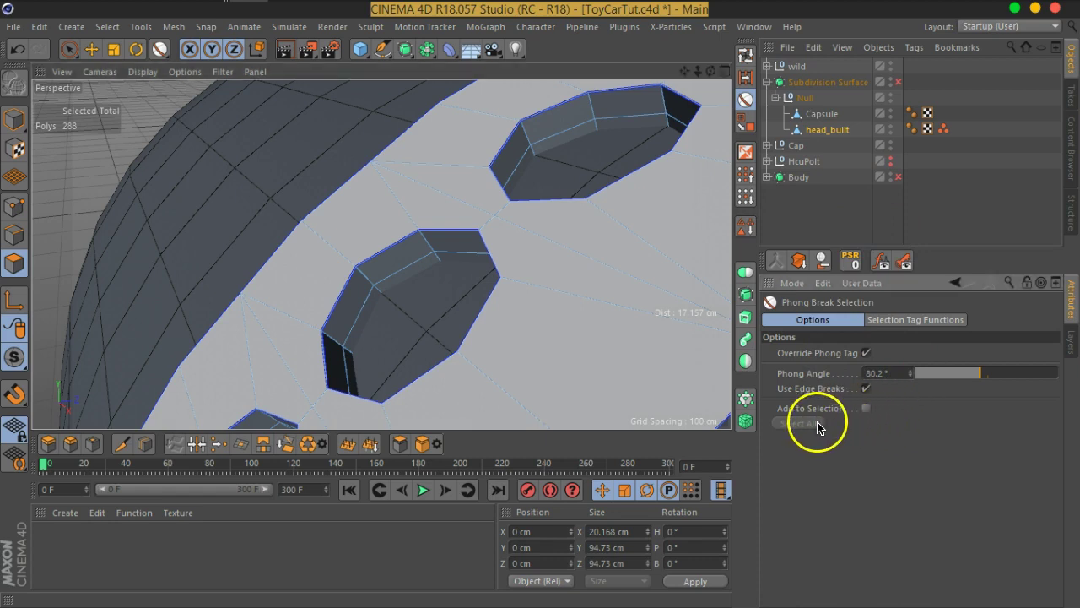
pyautogui.keyDown('shift'); pyautogui.click(907, 326); pyautogui.keyUp('shift')
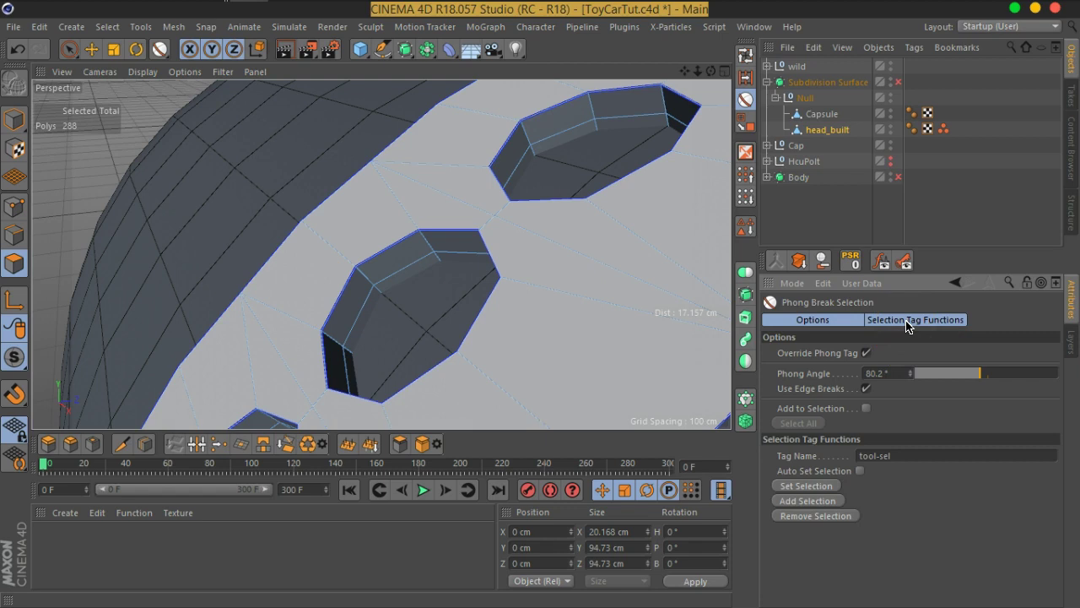
pyautogui.moveTo(233, 217)
pyautogui.keyDown('alt'); pyautogui.mouseDown()
pyautogui.moveTo(414, 257)
pyautogui.moveTo(502, 261)
pyautogui.mouseUp(); pyautogui.keyUp('alt')
pyautogui.click(13, 234)
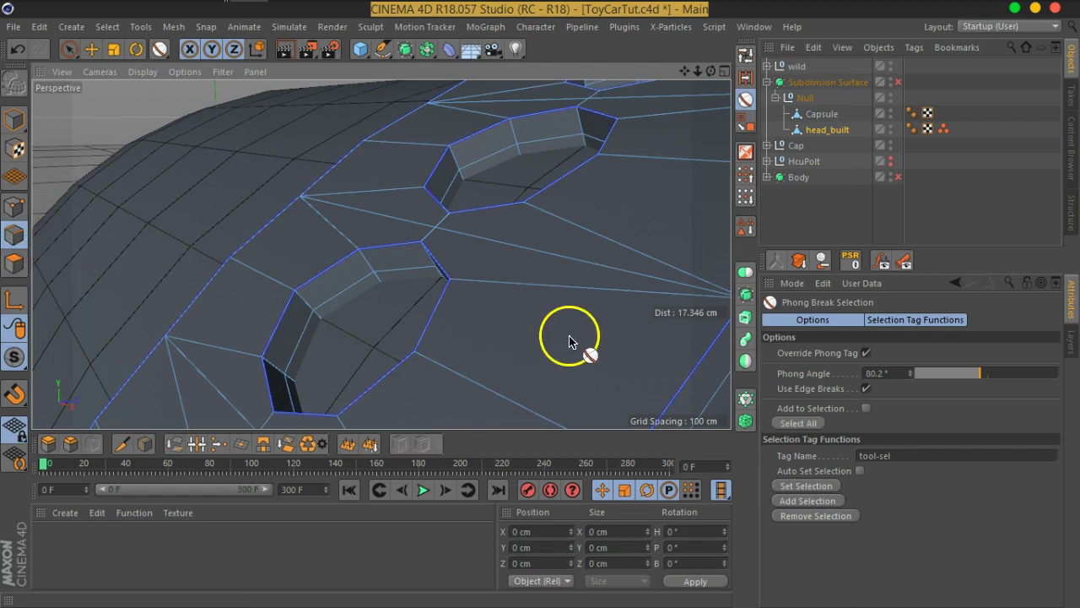
pyautogui.keyDown('alt'); pyautogui.moveTo(570, 342); pyautogui.dragTo(576, 316); pyautogui.keyUp('alt')
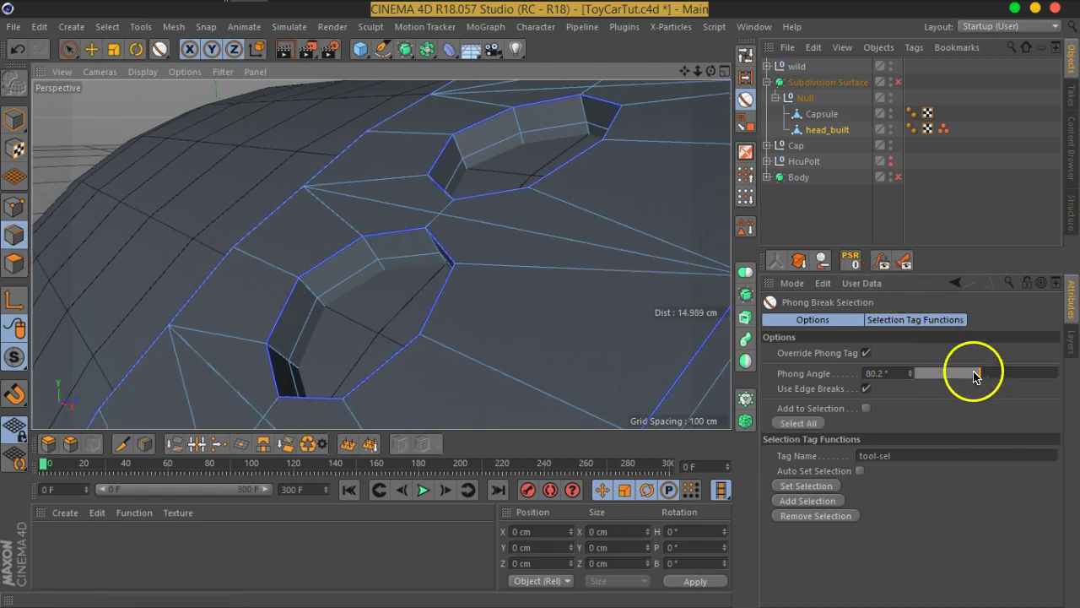
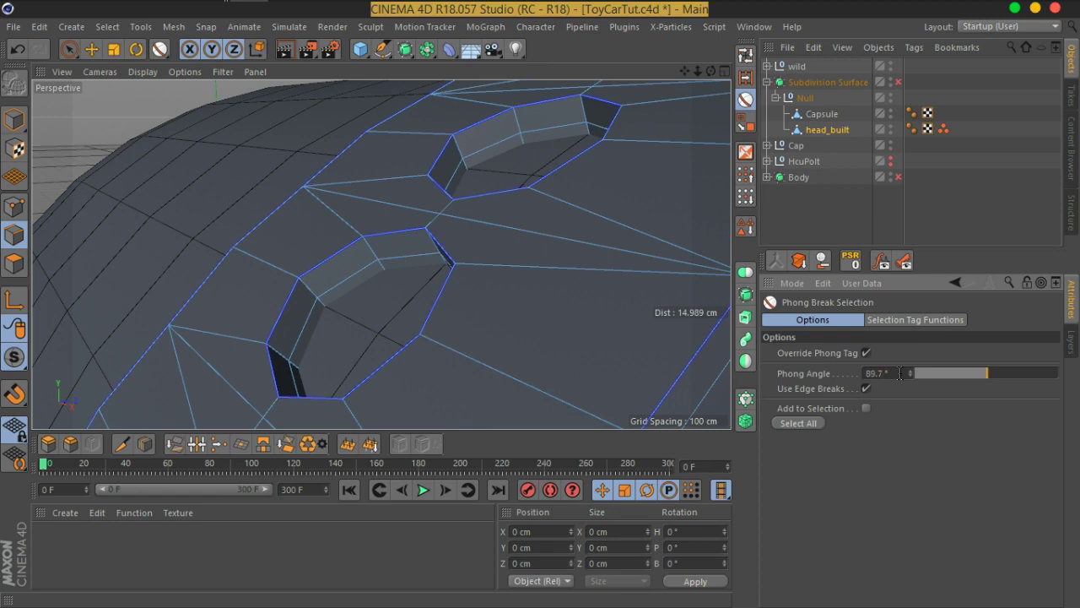
# - Select all 792 phong-break edges stored on head_built and orbit to inspect them
pyautogui.moveTo(550, 378)
pyautogui.keyDown('alt'); pyautogui.mouseDown()
pyautogui.moveTo(386, 270)
pyautogui.moveTo(507, 250)
pyautogui.moveTo(471, 265)
pyautogui.mouseUp(); pyautogui.keyUp('alt')
pyautogui.scroll(-3, 473, 266)
pyautogui.scroll(-2, 566, 313)
pyautogui.moveTo(566, 313)
pyautogui.keyDown('alt'); pyautogui.mouseDown()
pyautogui.moveTo(494, 291)
pyautogui.moveTo(379, 299)
pyautogui.mouseUp(); pyautogui.keyUp('alt')
pyautogui.scroll(5, 386, 295)
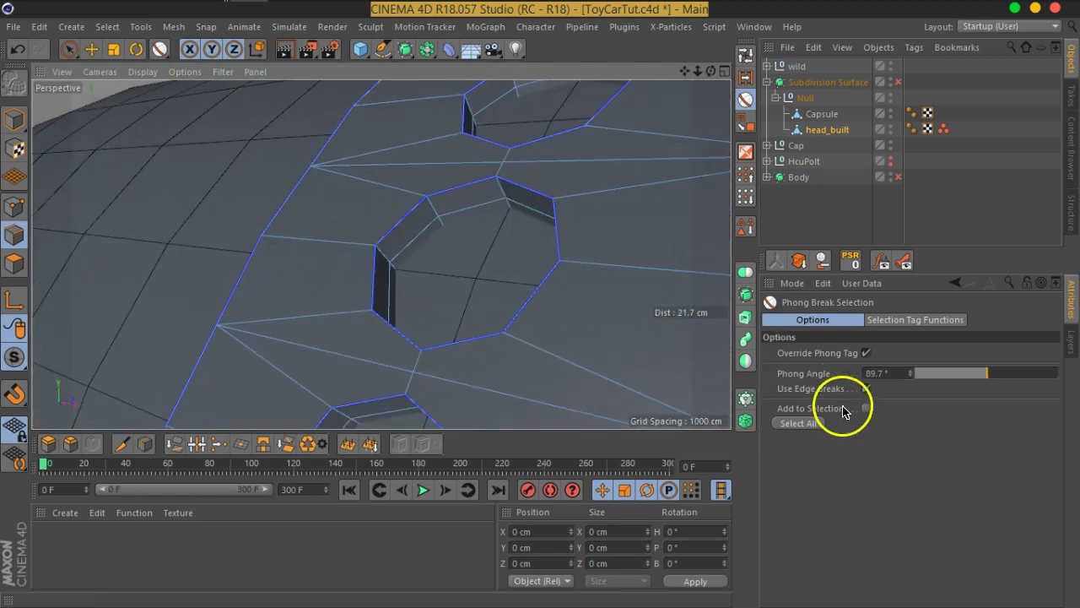
pyautogui.click(823, 428)
pyautogui.scroll(-3, 453, 284)
pyautogui.moveTo(454, 285)
pyautogui.keyDown('alt'); pyautogui.mouseDown()
pyautogui.moveTo(495, 245)
pyautogui.moveTo(301, 209)
pyautogui.moveTo(193, 169)
pyautogui.moveTo(410, 198)
pyautogui.moveTo(547, 247)
pyautogui.moveTo(494, 272)
pyautogui.moveTo(514, 261)
pyautogui.mouseUp(); pyautogui.keyUp('alt')
pyautogui.scroll(2, 490, 228)
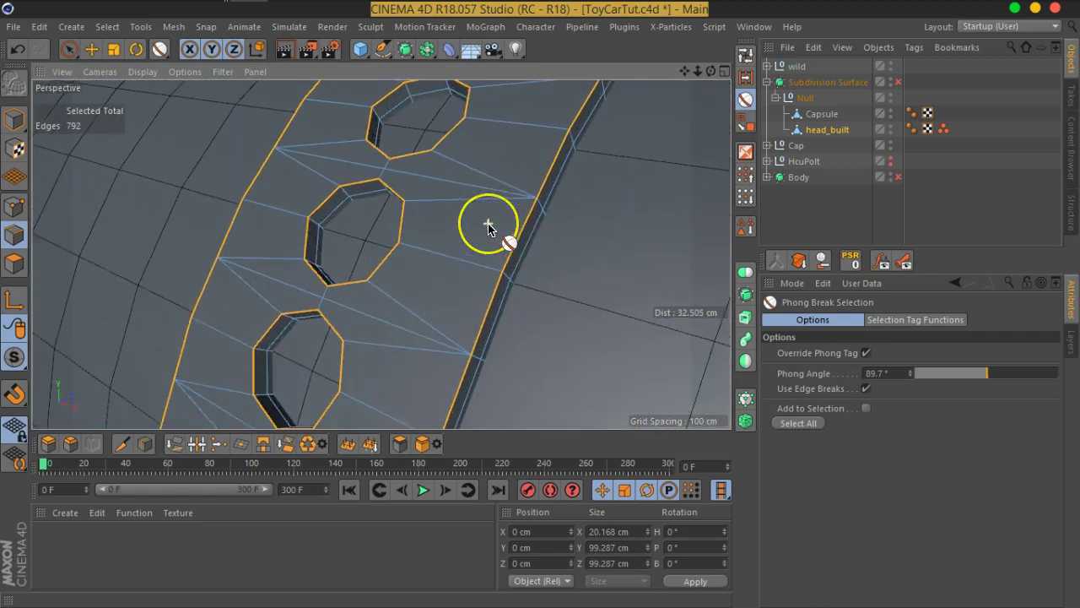
pyautogui.scroll(2, 487, 229)
# - Bevel the selected band and hole-rim edges with the interactive Bevel tool
pyautogui.scroll(1, 488, 229)
pyautogui.rightClick(507, 229)
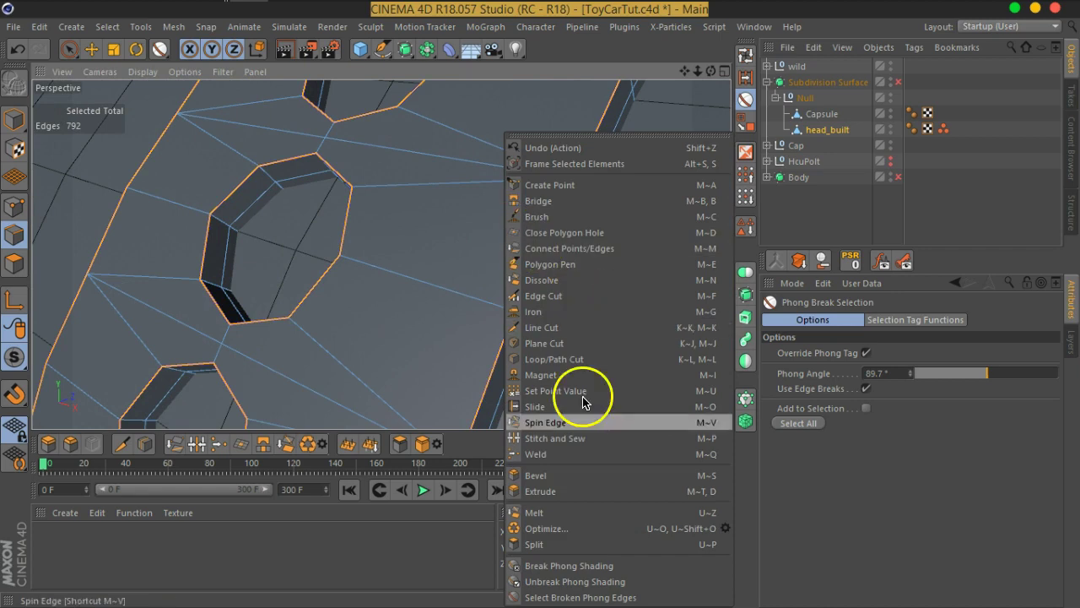
pyautogui.click(574, 464)
pyautogui.scroll(2, 555, 230)
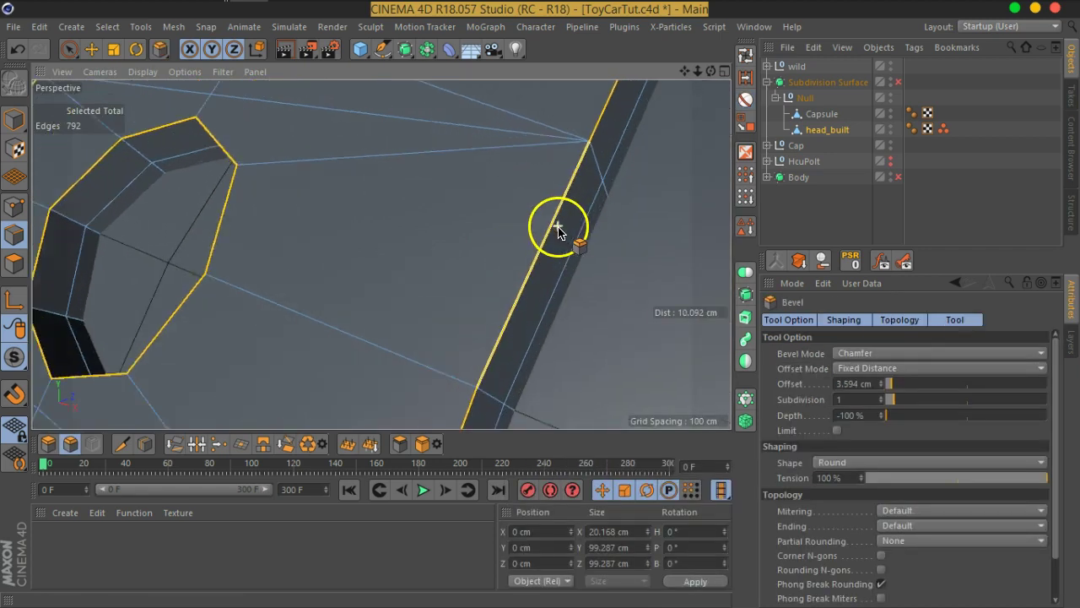
pyautogui.scroll(2, 557, 231)
pyautogui.moveTo(559, 230); pyautogui.dragTo(563, 233)
pyautogui.click(886, 367)
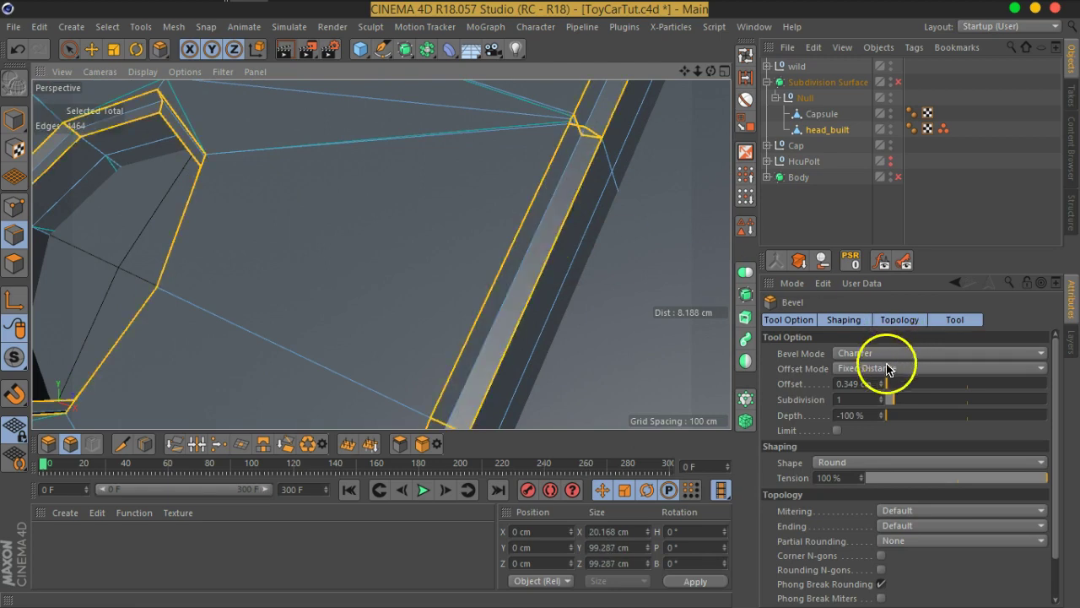
# - Set the bevel Depth to 100 %
pyautogui.moveTo(878, 415); pyautogui.dragTo(827, 420)
pyautogui.write('0')
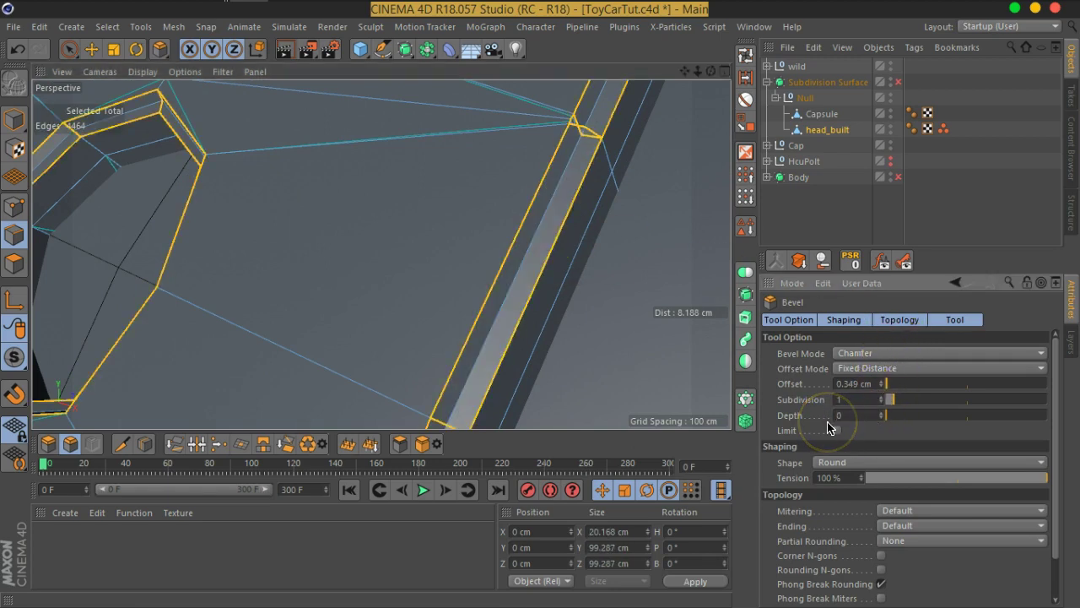
pyautogui.press('Return')
pyautogui.moveTo(655, 298)
pyautogui.keyDown('alt'); pyautogui.mouseDown()
pyautogui.moveTo(603, 234)
pyautogui.moveTo(665, 179)
pyautogui.mouseUp(); pyautogui.keyUp('alt')
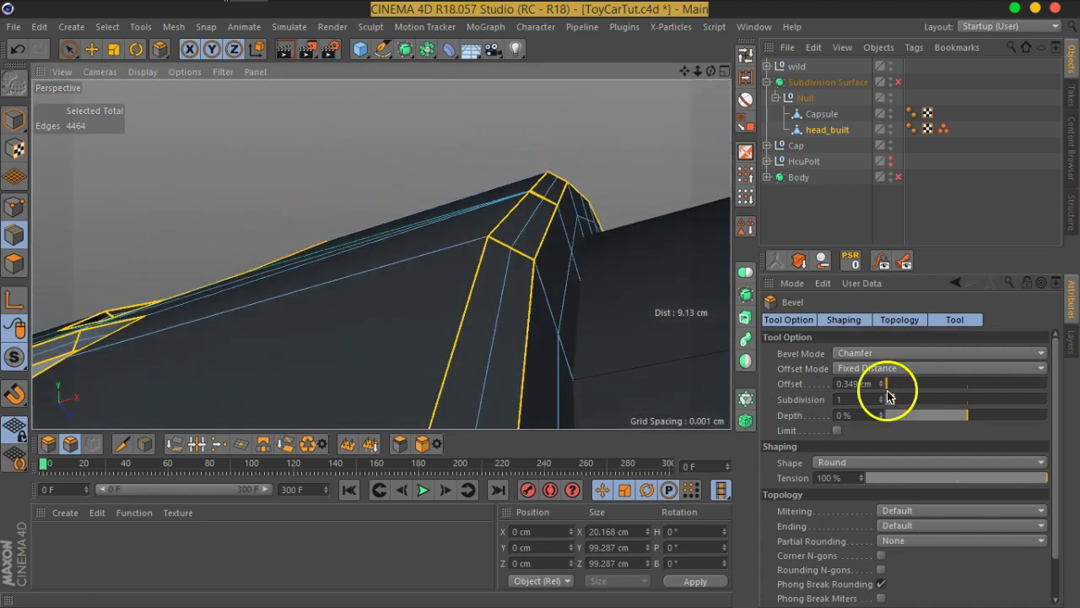
pyautogui.scroll(-1, 1019, 419)
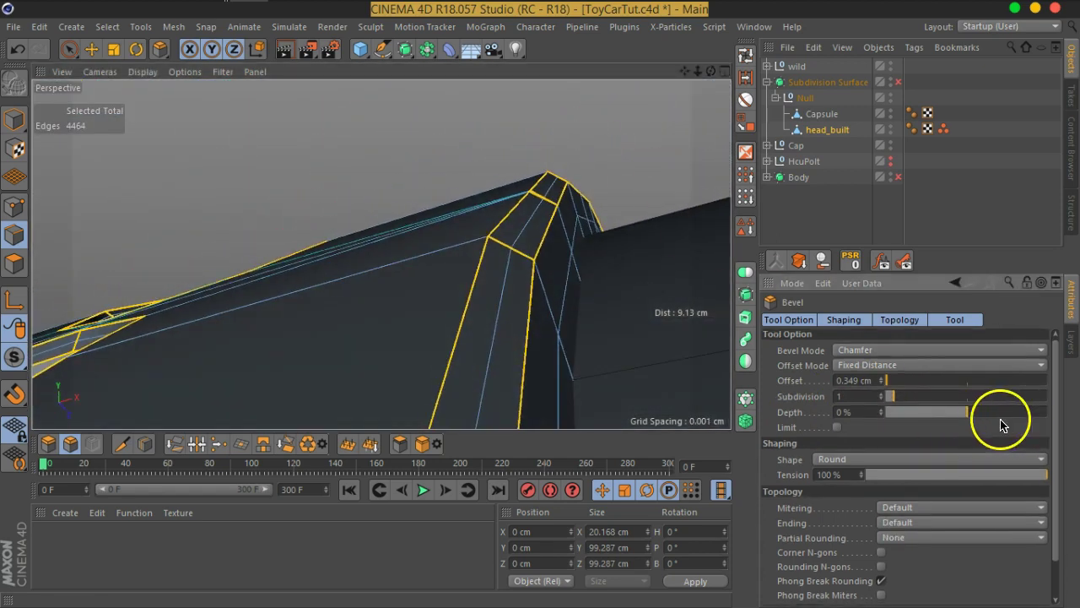
pyautogui.moveTo(968, 417); pyautogui.dragTo(1053, 419)
pyautogui.moveTo(555, 203)
pyautogui.keyDown('alt'); pyautogui.mouseDown()
pyautogui.moveTo(549, 273)
pyautogui.moveTo(546, 177)
pyautogui.moveTo(547, 226)
pyautogui.moveTo(541, 201)
pyautogui.mouseUp(); pyautogui.keyUp('alt')
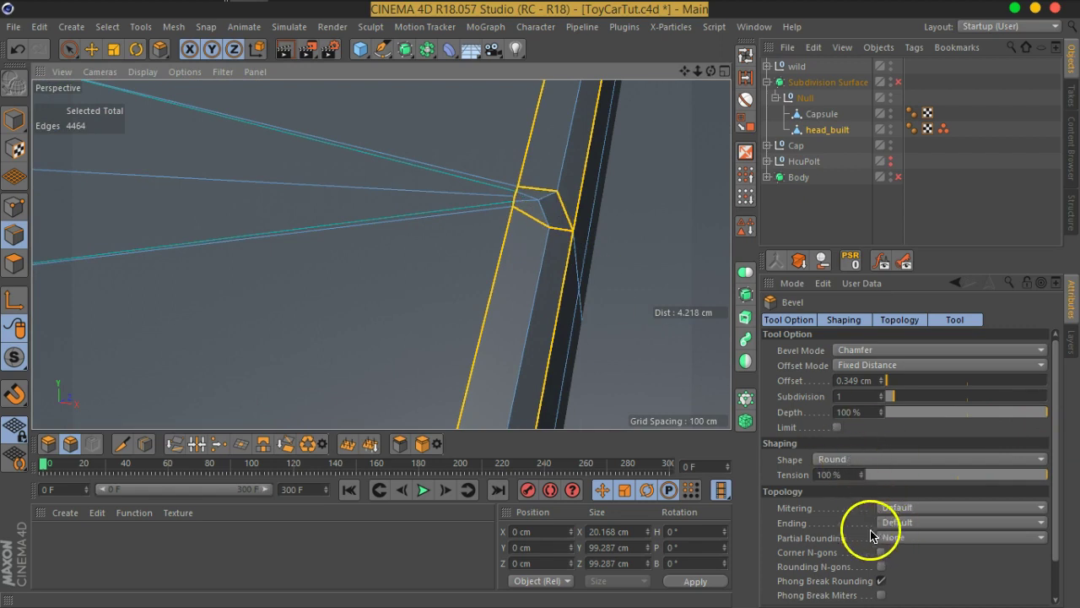
# - Switch the bevel Mitering to Uniform and toggle a viewport display filter
pyautogui.click(894, 510)
pyautogui.click(908, 541)
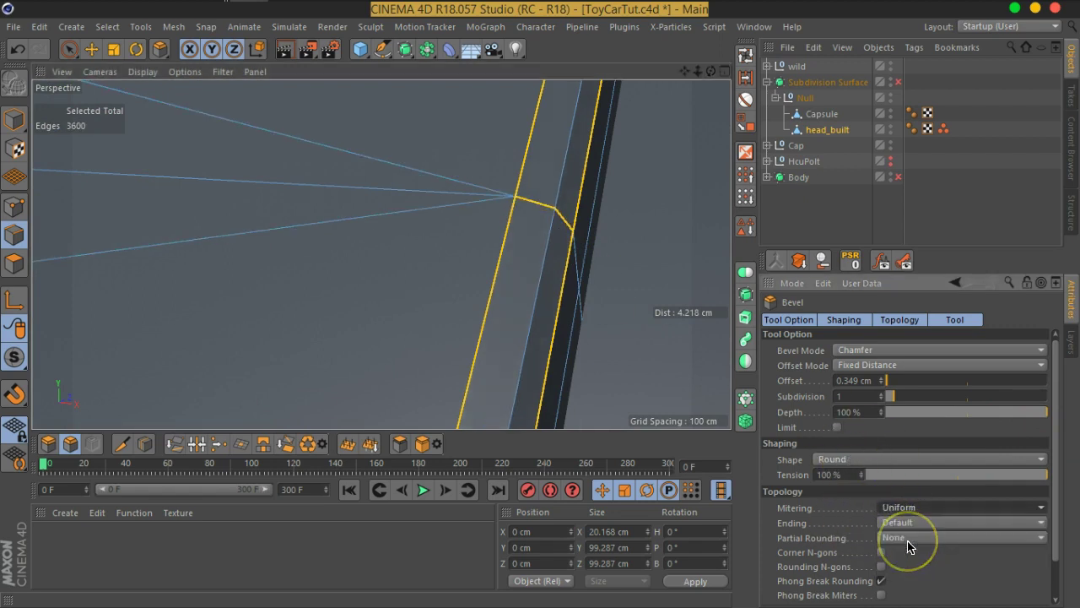
pyautogui.moveTo(590, 355)
pyautogui.keyDown('alt'); pyautogui.mouseDown()
pyautogui.moveTo(545, 330)
pyautogui.moveTo(478, 254)
pyautogui.moveTo(501, 310)
pyautogui.moveTo(422, 352)
pyautogui.moveTo(480, 281)
pyautogui.moveTo(334, 271)
pyautogui.mouseUp(); pyautogui.keyUp('alt')
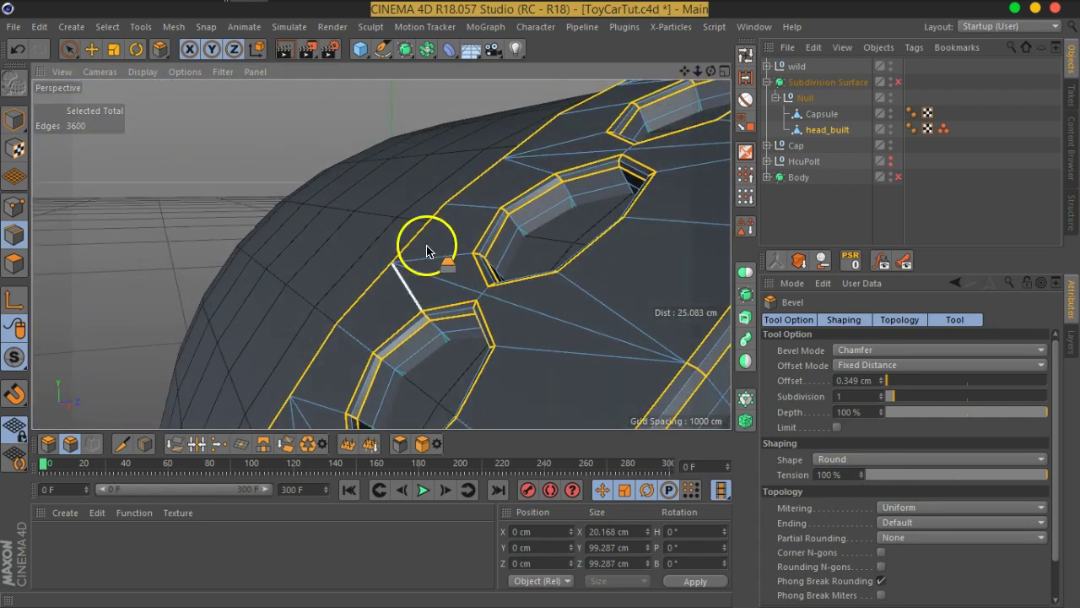
pyautogui.scroll(2, 542, 225)
pyautogui.scroll(3, 546, 225)
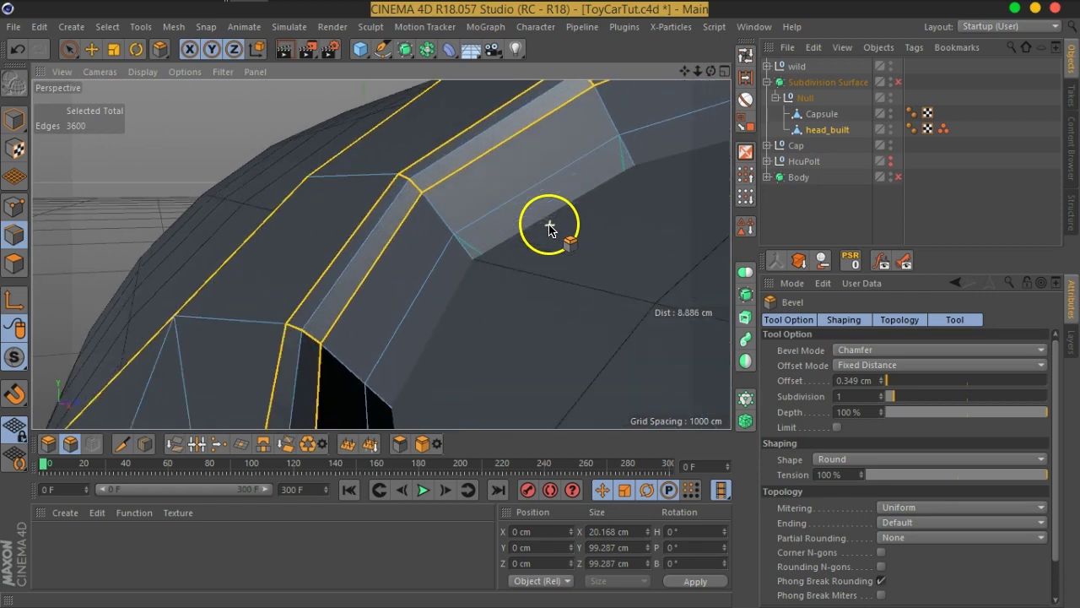
pyautogui.click(222, 72)
pyautogui.click(245, 473)
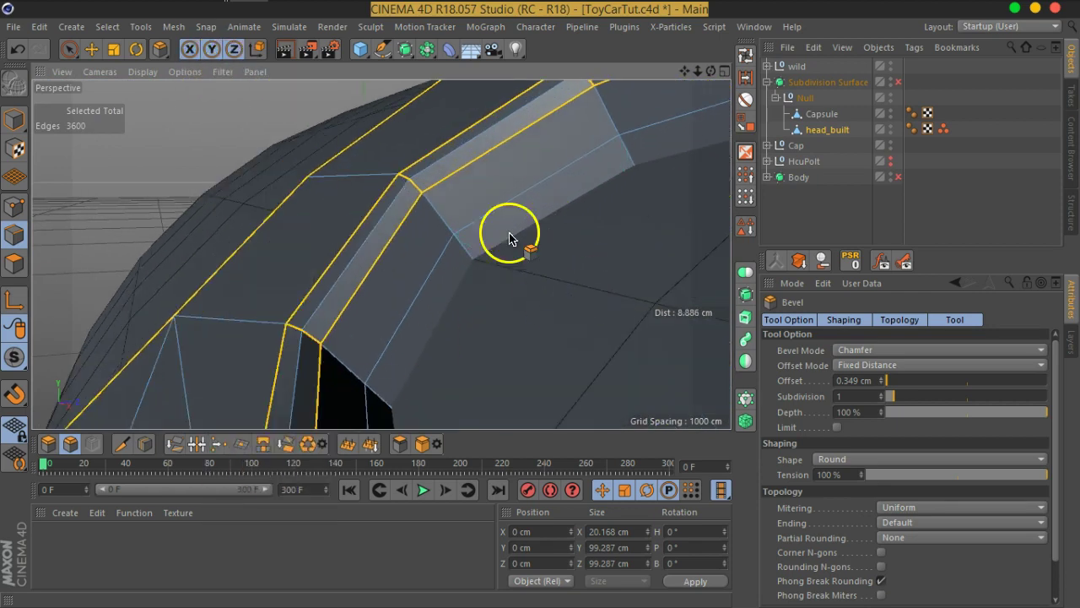
pyautogui.scroll(2, 640, 258)
pyautogui.scroll(2, 463, 234)
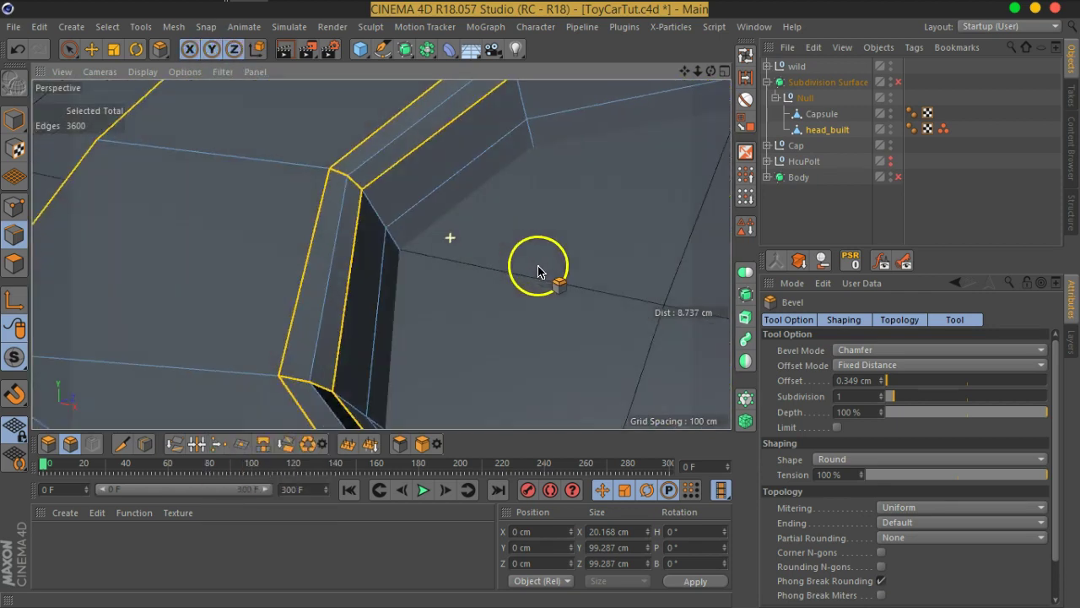
# - Reduce the bevel Offset from 0.349 cm to 0.2 cm
pyautogui.click(871, 382)
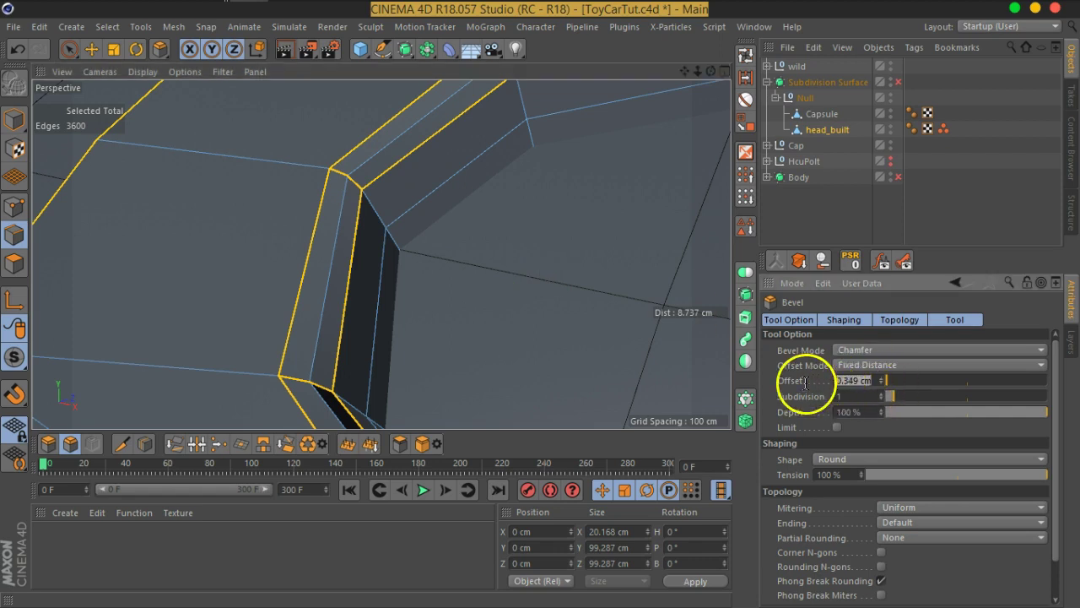
pyautogui.write('.2')
pyautogui.write('0.2')
pyautogui.press('Return')
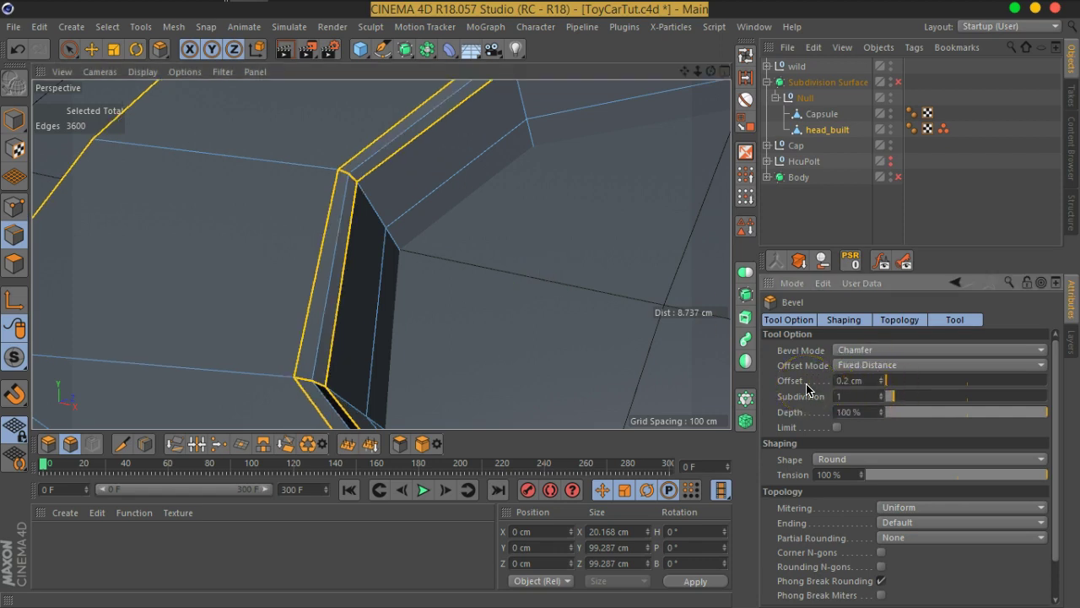
pyautogui.scroll(-3, 418, 243)
pyautogui.scroll(-3, 427, 232)
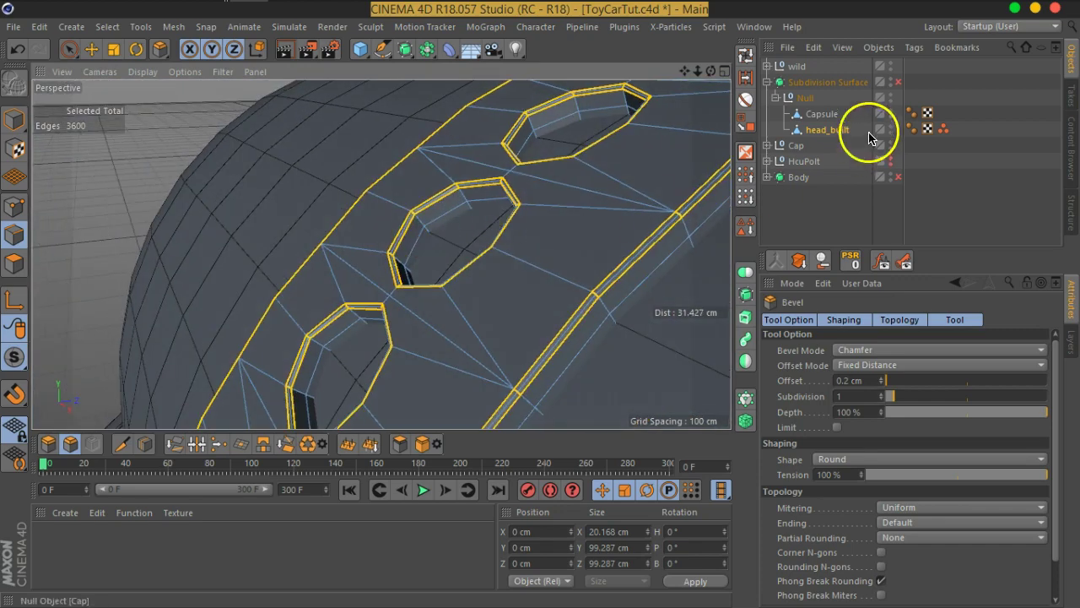
# - Enable the Subdivision Surface and inspect a smoothed hole edge up close
pyautogui.click(898, 82)
pyautogui.scroll(2, 579, 234)
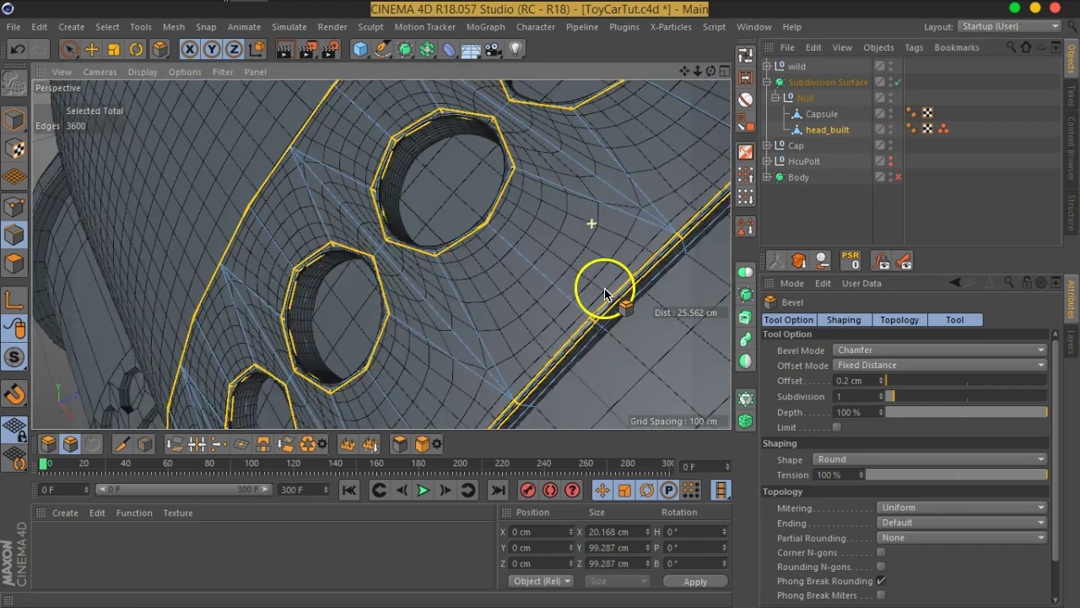
pyautogui.scroll(2, 598, 289)
pyautogui.scroll(2, 414, 169)
pyautogui.scroll(3, 410, 150)
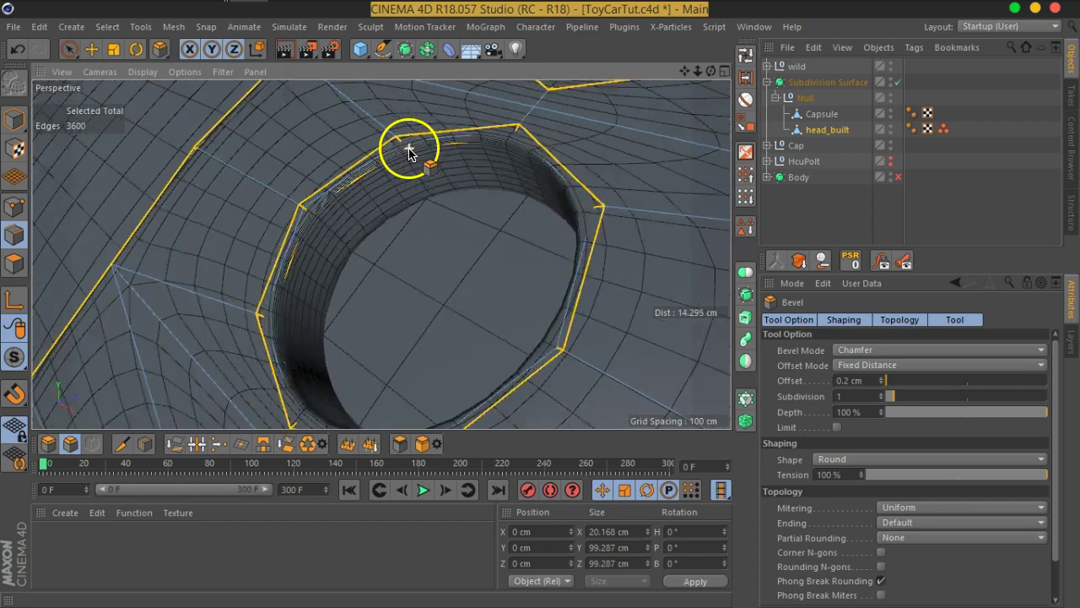
pyautogui.scroll(2, 438, 207)
pyautogui.moveTo(438, 206)
pyautogui.keyDown('alt'); pyautogui.mouseDown()
pyautogui.moveTo(446, 174)
pyautogui.moveTo(504, 151)
pyautogui.moveTo(512, 193)
pyautogui.moveTo(441, 222)
pyautogui.mouseUp(); pyautogui.keyUp('alt')
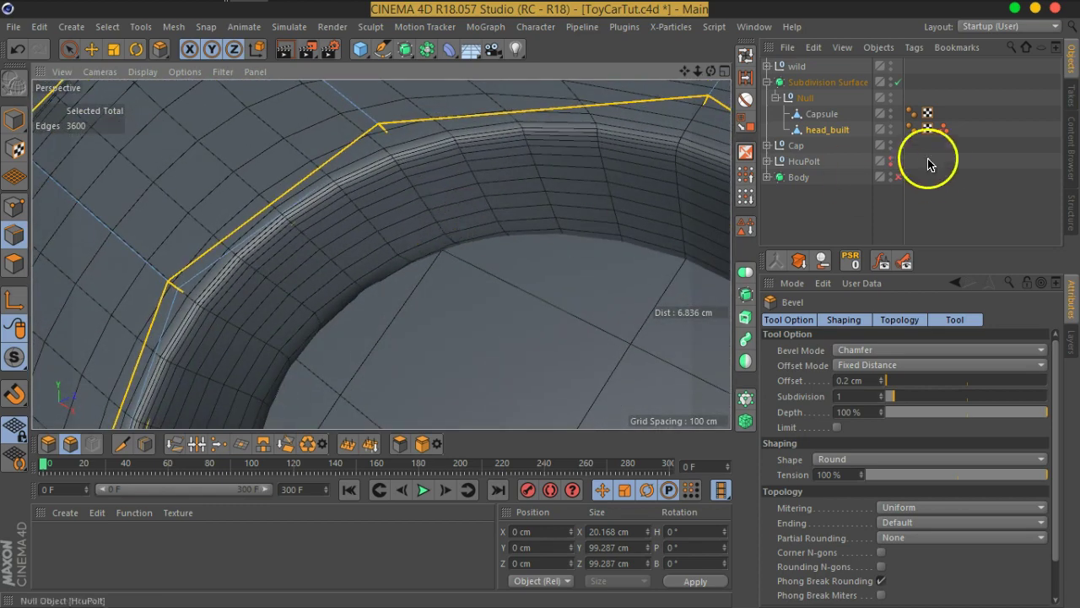
# - Deselect the head and zoom out to review the whole capsule head on the car
pyautogui.click(928, 200)
pyautogui.scroll(-3, 442, 225)
pyautogui.scroll(-3, 445, 225)
pyautogui.scroll(-2, 477, 234)
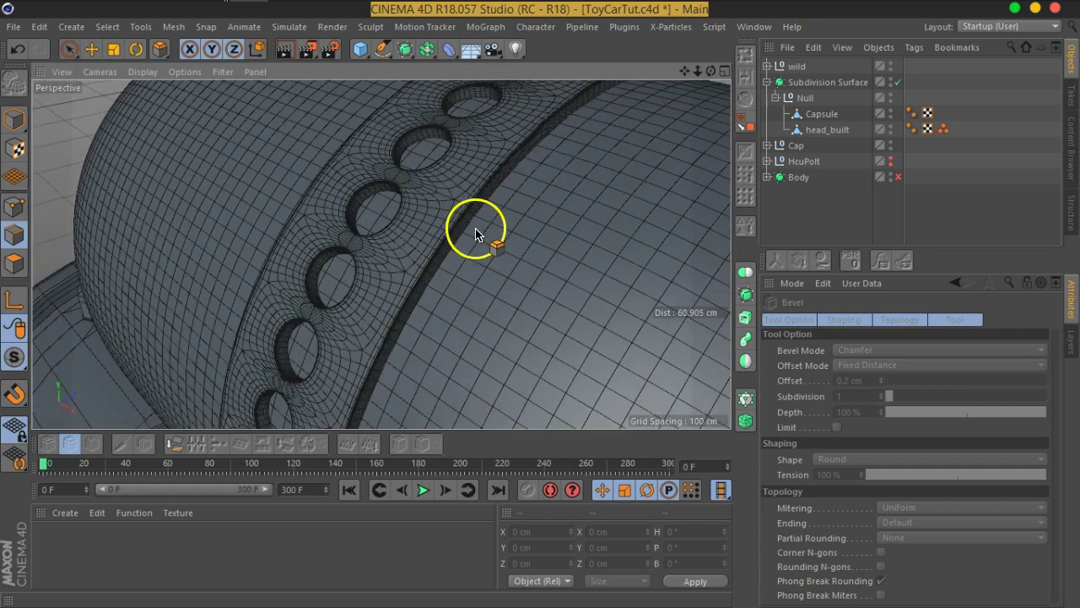
pyautogui.scroll(-2, 441, 211)
pyautogui.scroll(-2, 456, 233)
pyautogui.scroll(-2, 393, 248)
pyautogui.scroll(-3, 497, 270)
pyautogui.moveTo(498, 270)
pyautogui.keyDown('alt'); pyautogui.mouseDown()
pyautogui.moveTo(382, 264)
pyautogui.moveTo(514, 304)
pyautogui.moveTo(261, 160)
pyautogui.mouseUp(); pyautogui.keyUp('alt')
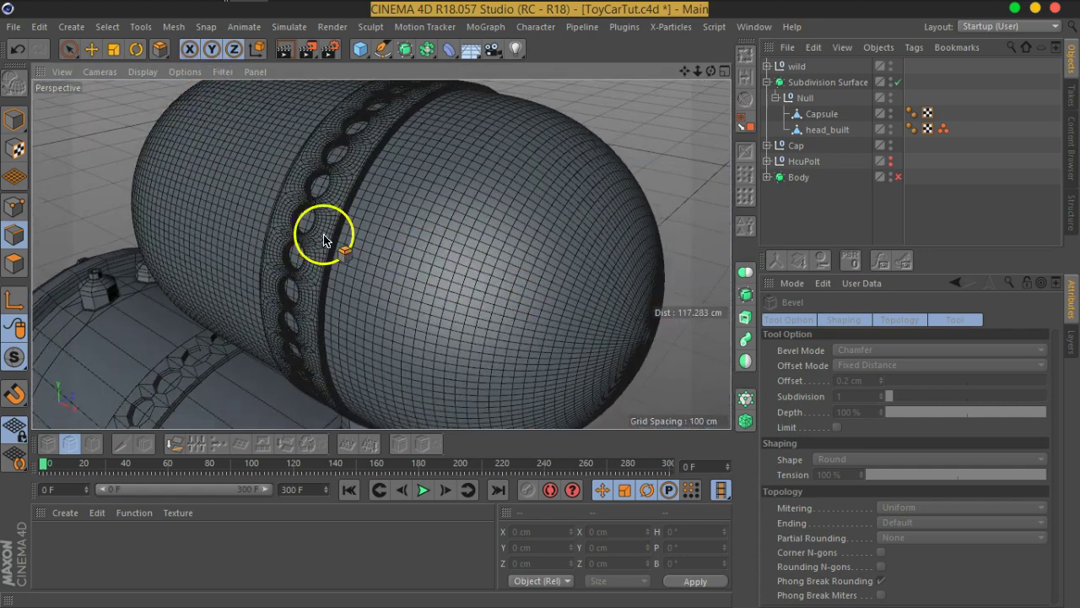
pyautogui.scroll(-5, 323, 240)
pyautogui.moveTo(446, 270)
pyautogui.keyDown('alt'); pyautogui.mouseDown()
pyautogui.moveTo(538, 222)
pyautogui.moveTo(441, 222)
pyautogui.mouseUp(); pyautogui.keyUp('alt')
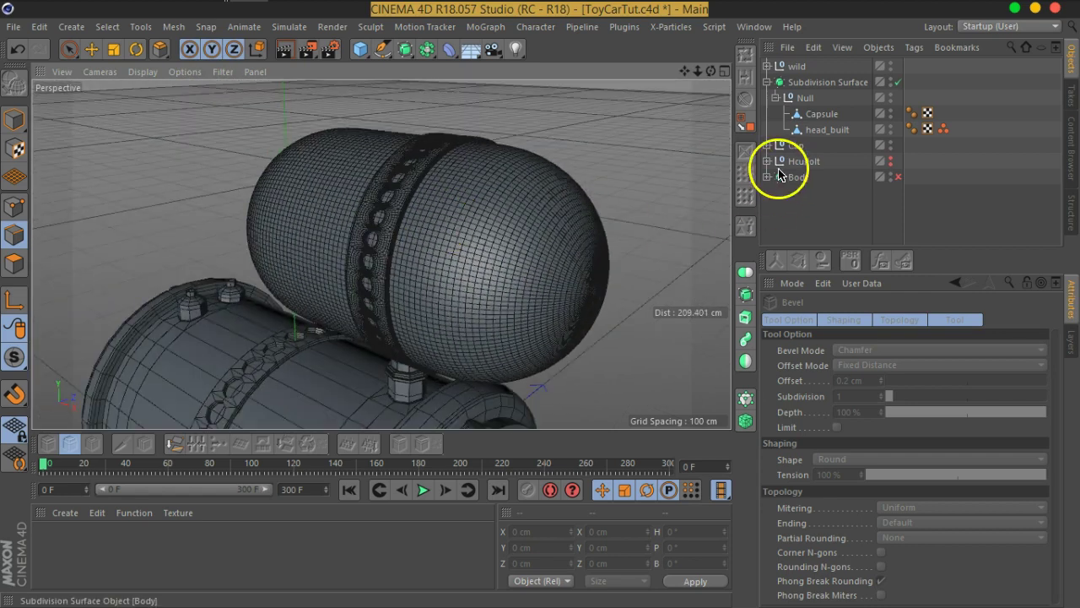
# - Switch to Stem.c4d and look over the finished reference car, including the Top view
pyautogui.click(757, 26)
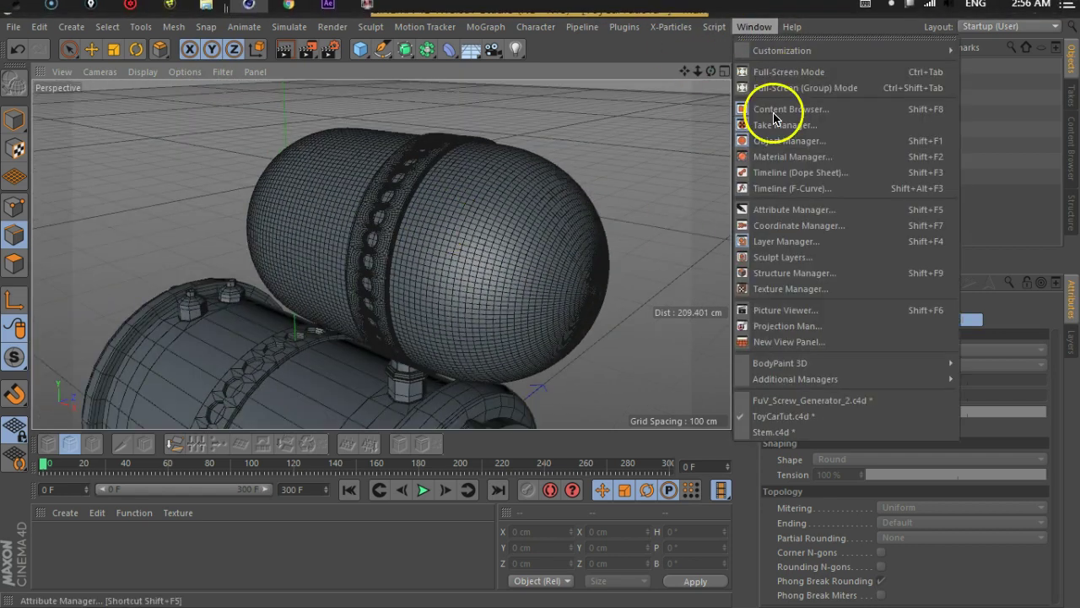
pyautogui.click(801, 433)
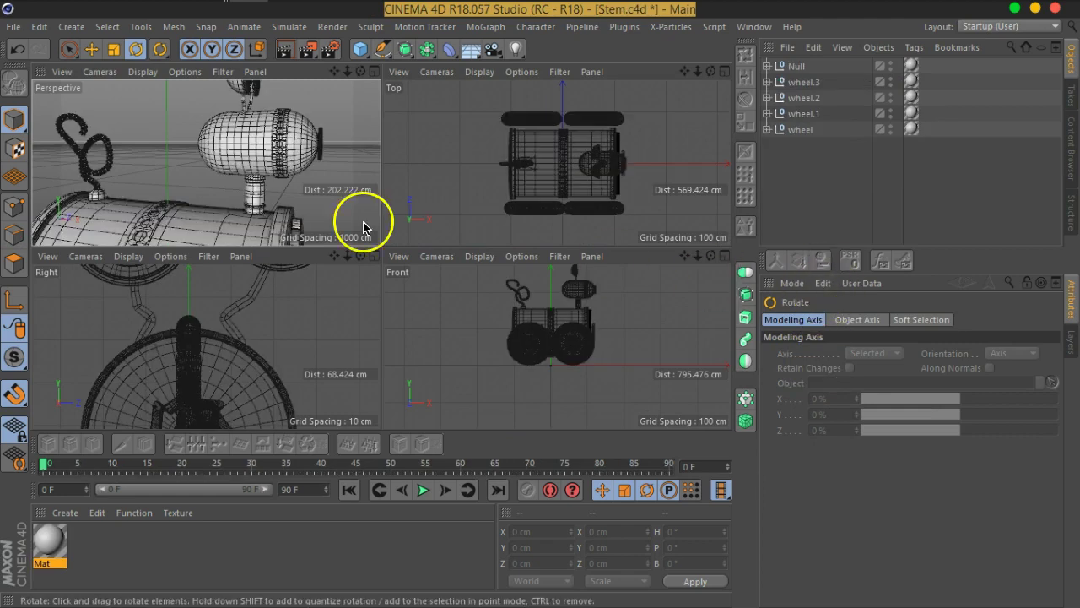
pyautogui.moveTo(305, 184)
pyautogui.keyDown('alt'); pyautogui.mouseDown()
pyautogui.moveTo(222, 176)
pyautogui.moveTo(236, 198)
pyautogui.moveTo(305, 148)
pyautogui.moveTo(261, 174)
pyautogui.moveTo(284, 149)
pyautogui.moveTo(293, 198)
pyautogui.mouseUp(); pyautogui.keyUp('alt')
pyautogui.keyDown('alt'); pyautogui.moveTo(299, 125); pyautogui.dragTo(286, 208); pyautogui.keyUp('alt')
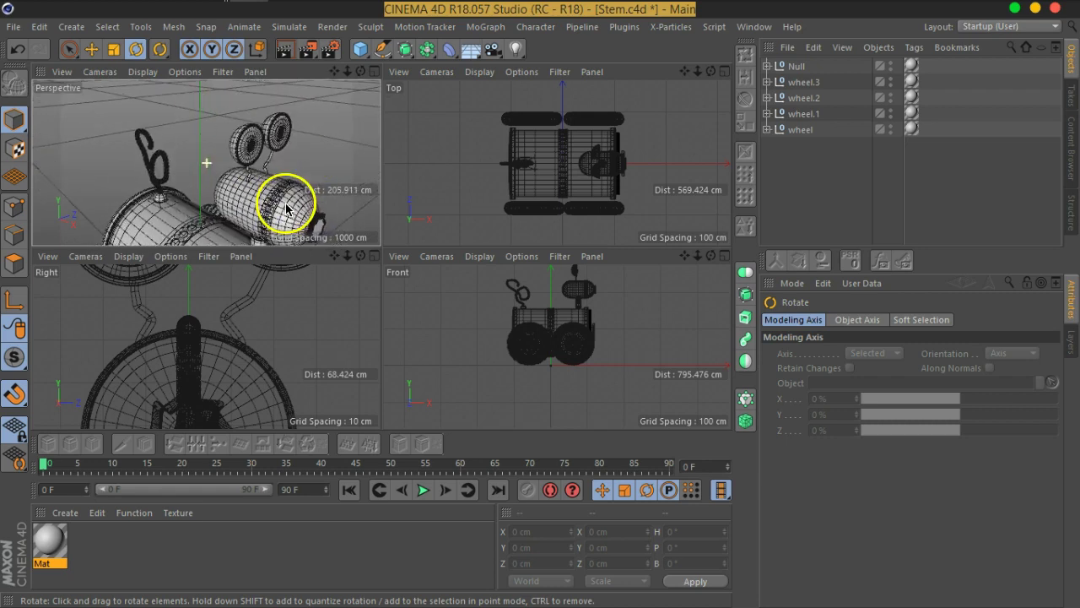
pyautogui.click(726, 72)
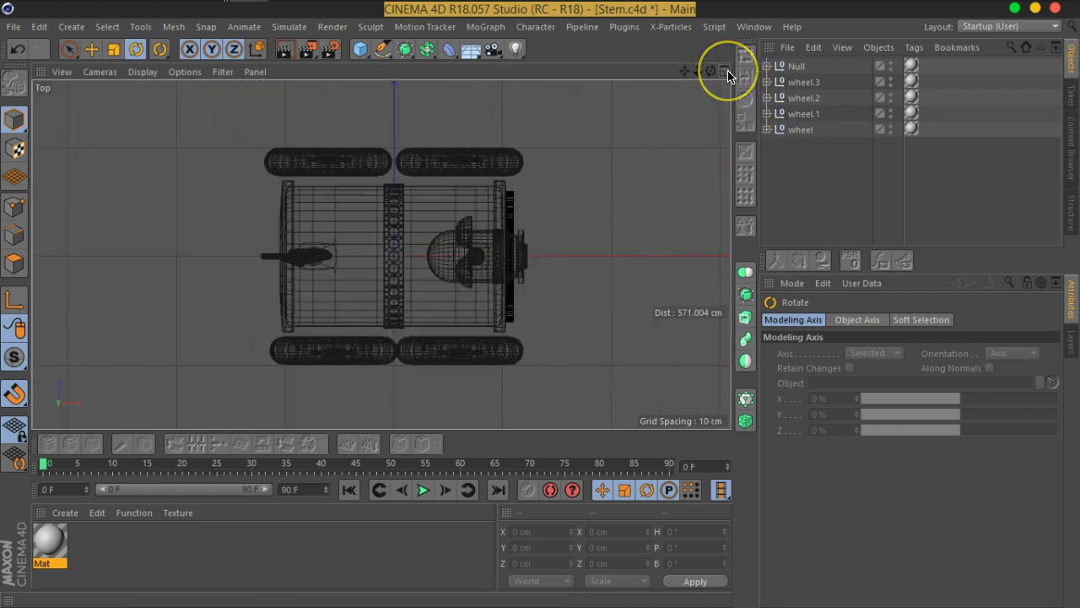
pyautogui.click(728, 74)
# - Return to ToyCarTut.c4d and save it
pyautogui.click(754, 27)
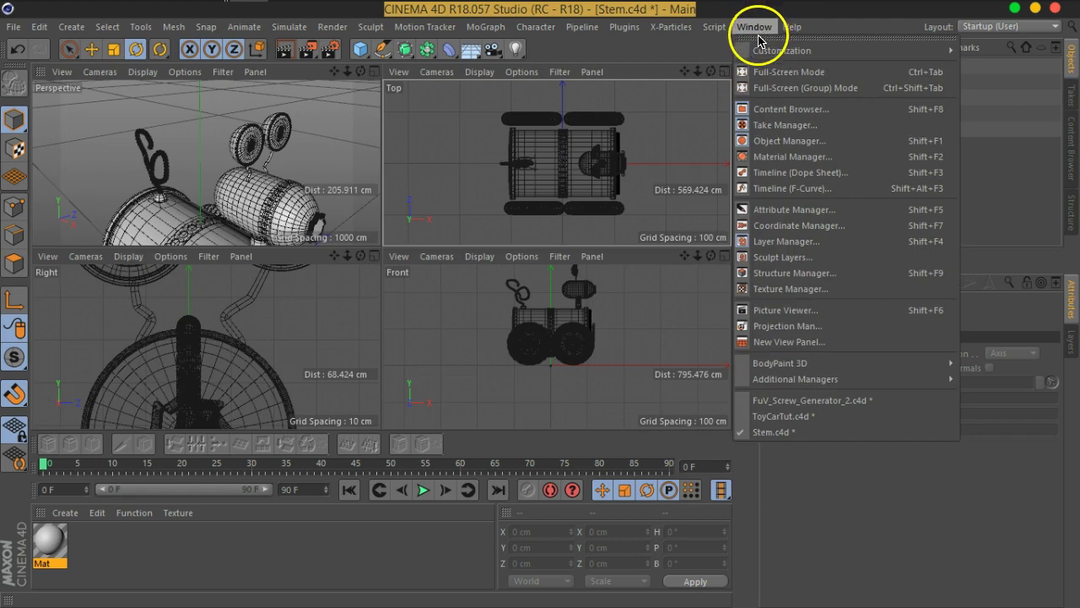
pyautogui.click(773, 417)
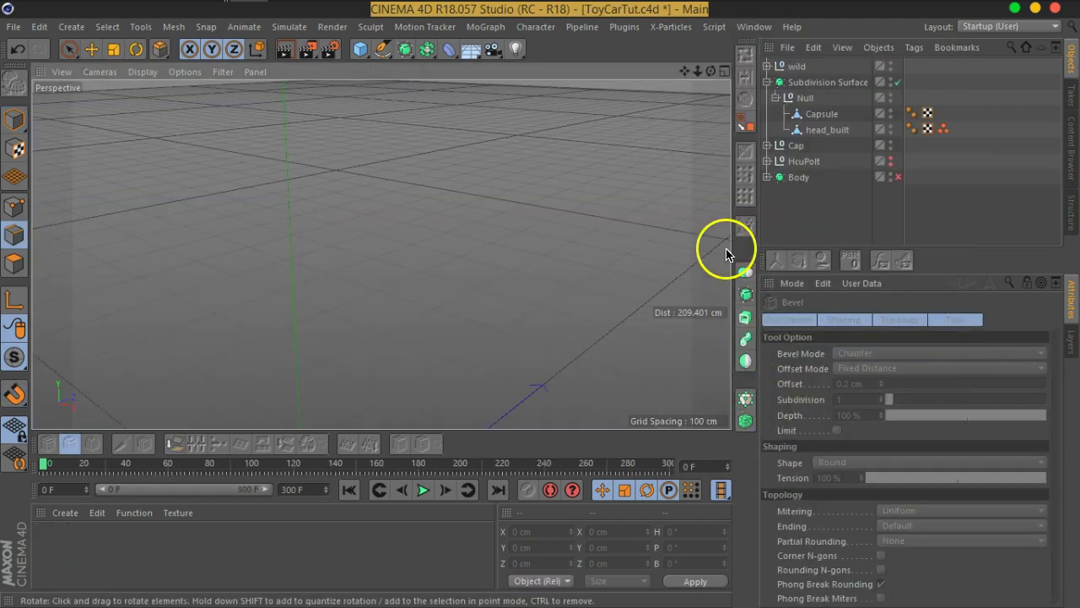
pyautogui.hotkey('ctrl', 's')
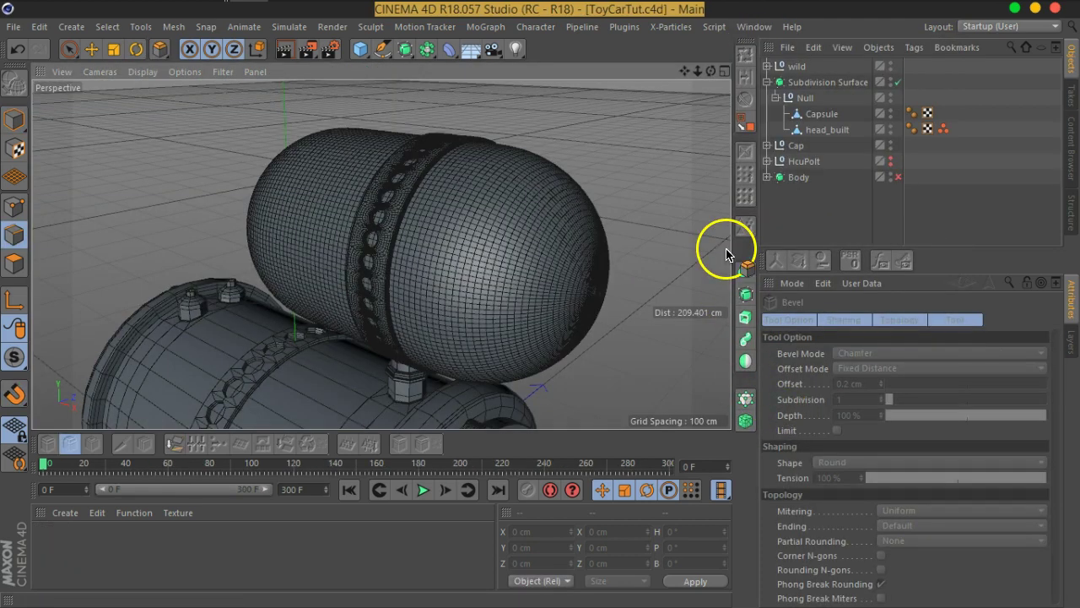
# - Collapse the Subdivision Surface hierarchy and look around the post under the capsule
pyautogui.moveTo(605, 239)
pyautogui.keyDown('alt'); pyautogui.mouseDown()
pyautogui.moveTo(529, 235)
pyautogui.moveTo(574, 228)
pyautogui.mouseUp(); pyautogui.keyUp('alt')
pyautogui.click(767, 82)
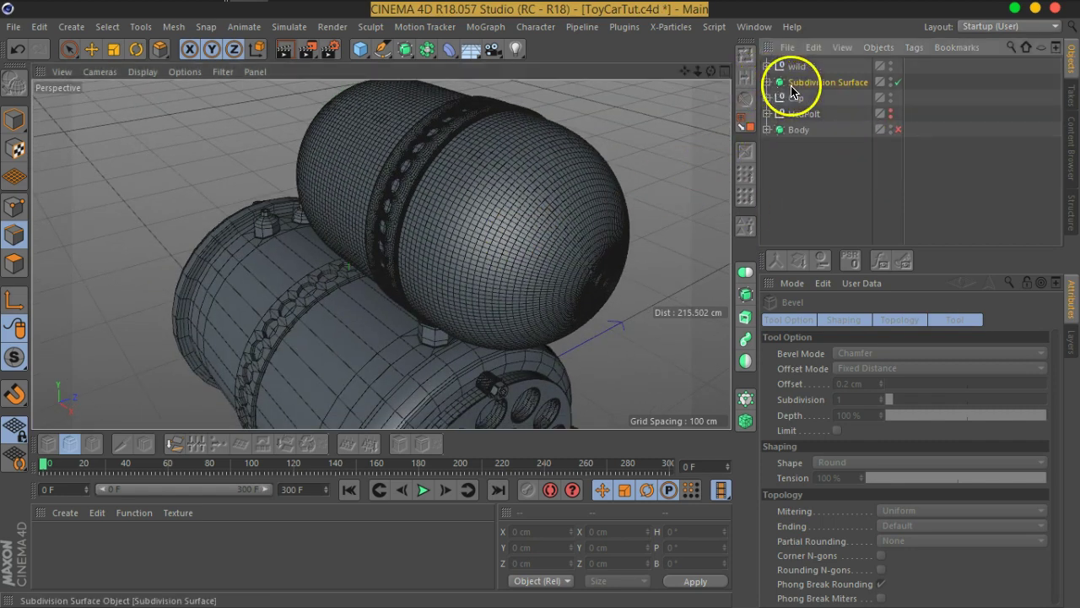
pyautogui.click(791, 84)
pyautogui.keyDown('ctrl'); pyautogui.click(795, 67); pyautogui.keyUp('ctrl')
pyautogui.moveTo(591, 253)
pyautogui.keyDown('alt'); pyautogui.mouseDown()
pyautogui.moveTo(526, 278)
pyautogui.moveTo(571, 220)
pyautogui.moveTo(495, 313)
pyautogui.moveTo(543, 234)
pyautogui.mouseUp(); pyautogui.keyUp('alt')
pyautogui.scroll(3, 475, 289)
pyautogui.scroll(3, 454, 289)
pyautogui.moveTo(454, 289)
pyautogui.keyDown('alt'); pyautogui.mouseDown()
pyautogui.moveTo(560, 242)
pyautogui.moveTo(442, 259)
pyautogui.moveTo(475, 284)
pyautogui.moveTo(421, 246)
pyautogui.moveTo(414, 305)
pyautogui.moveTo(357, 285)
pyautogui.moveTo(482, 248)
pyautogui.moveTo(499, 270)
pyautogui.mouseUp(); pyautogui.keyUp('alt')
pyautogui.scroll(3, 437, 248)
pyautogui.scroll(3, 438, 258)
pyautogui.scroll(-5, 436, 254)
pyautogui.scroll(-3, 357, 284)
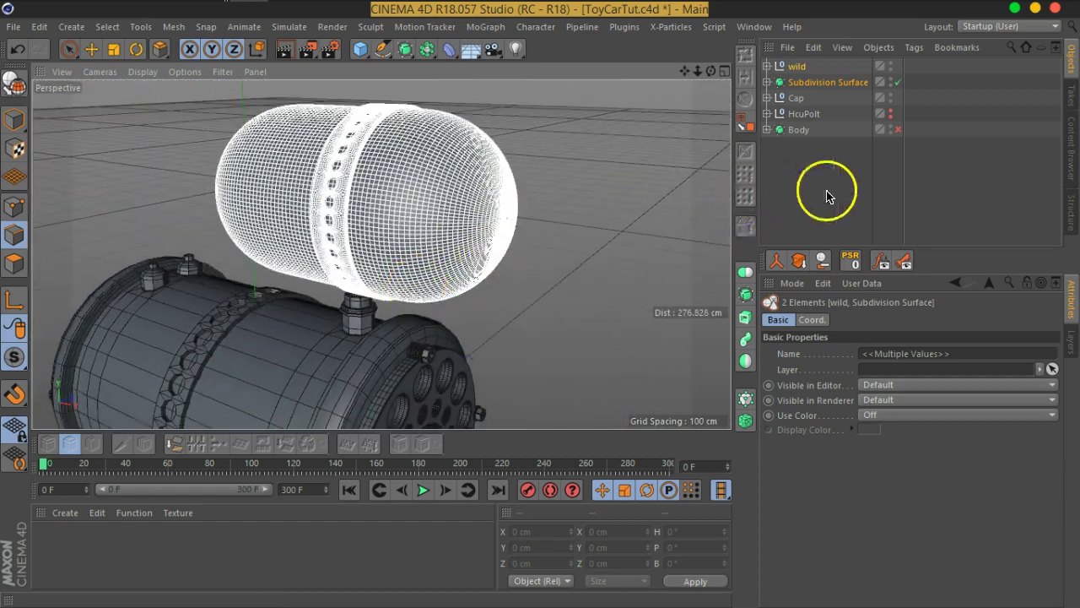
# - Group the head's Subdivision Surface into a new null named topHead
pyautogui.click(827, 192)
pyautogui.click(797, 82)
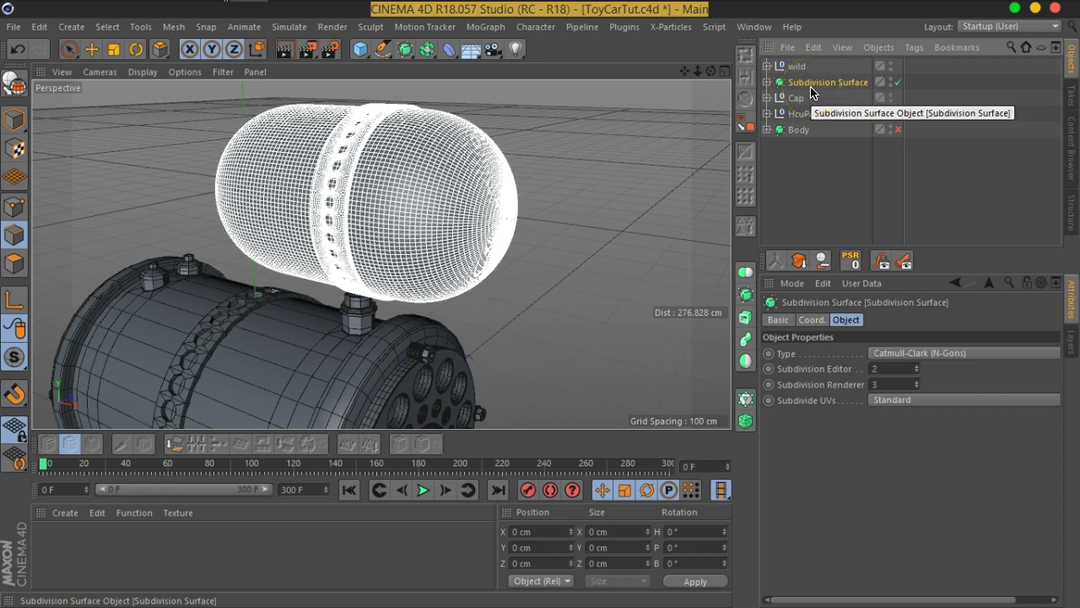
pyautogui.hotkey('alt', 'g')
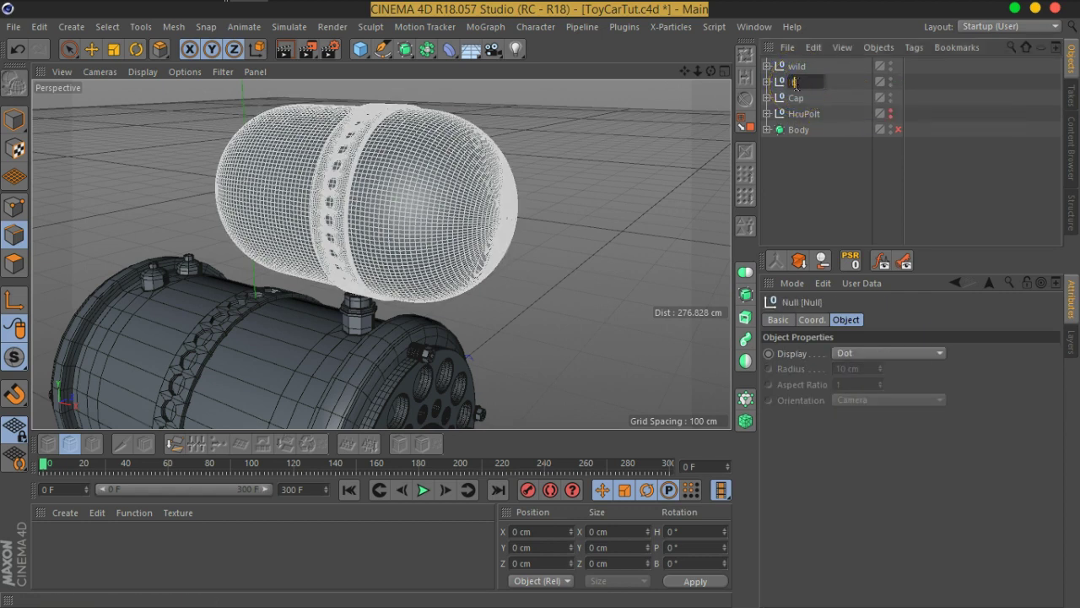
pyautogui.write('Head')
pyautogui.press('Return')
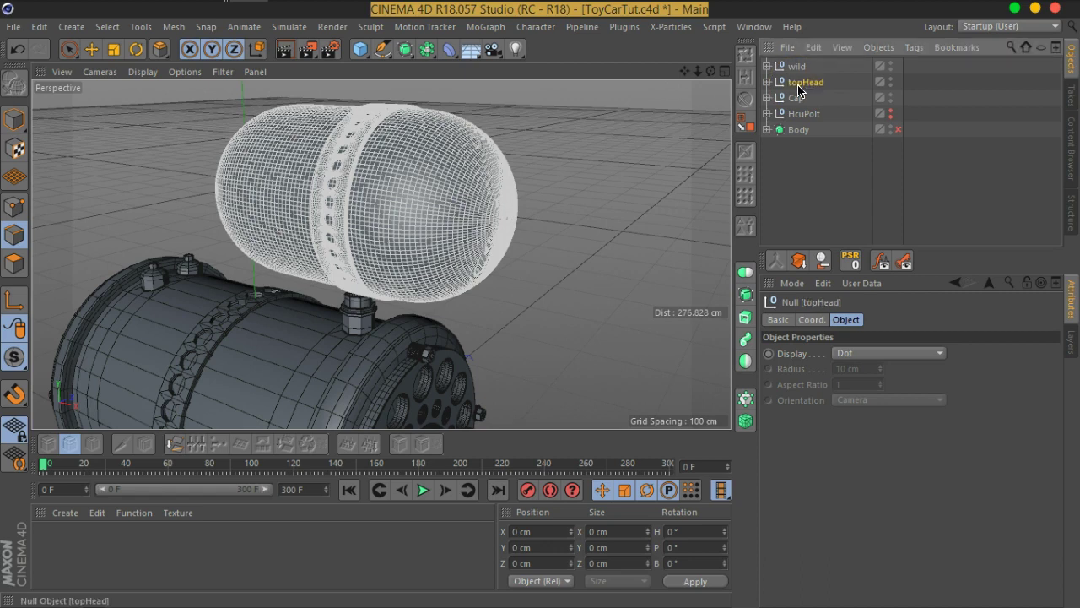
pyautogui.click(818, 206)
# - Maximize the Right view to fill the viewport
pyautogui.keyDown('alt'); pyautogui.moveTo(225, 224); pyautogui.dragTo(495, 248); pyautogui.keyUp('alt')
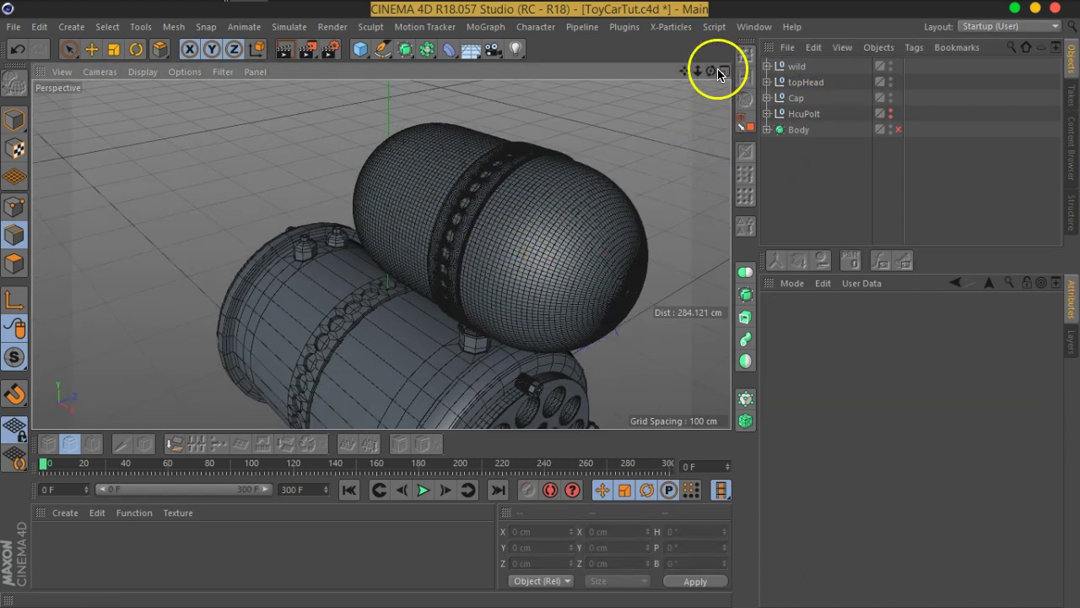
pyautogui.click(723, 71)
pyautogui.middleClick(376, 267)
pyautogui.scroll(-5, 374, 253)
pyautogui.scroll(-5, 374, 254)
pyautogui.middleClick(397, 222)
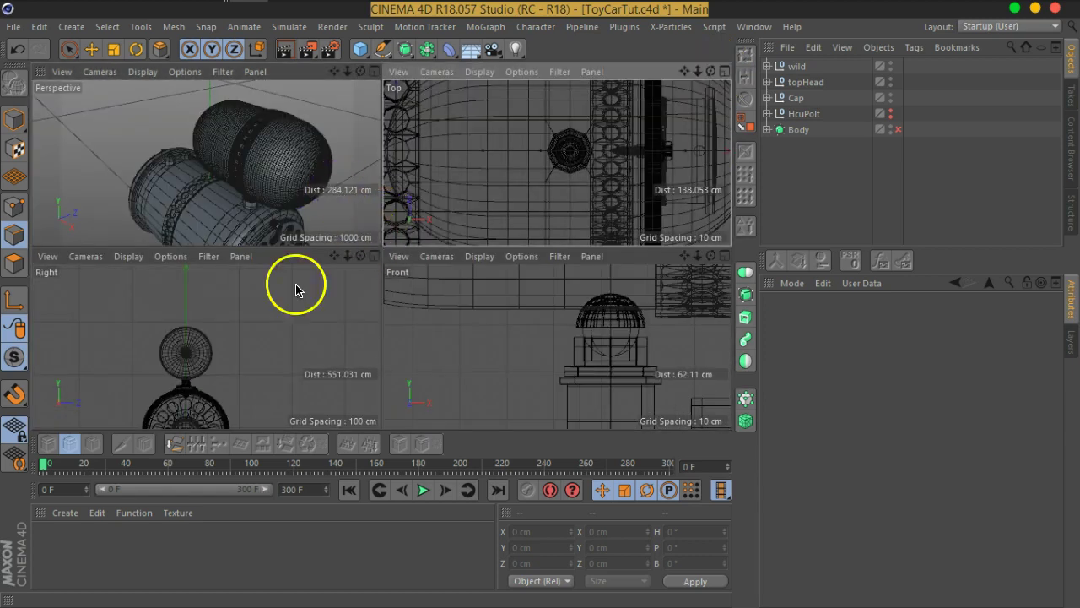
pyautogui.middleClick(300, 308)
pyautogui.scroll(2, 355, 253)
pyautogui.scroll(2, 337, 220)
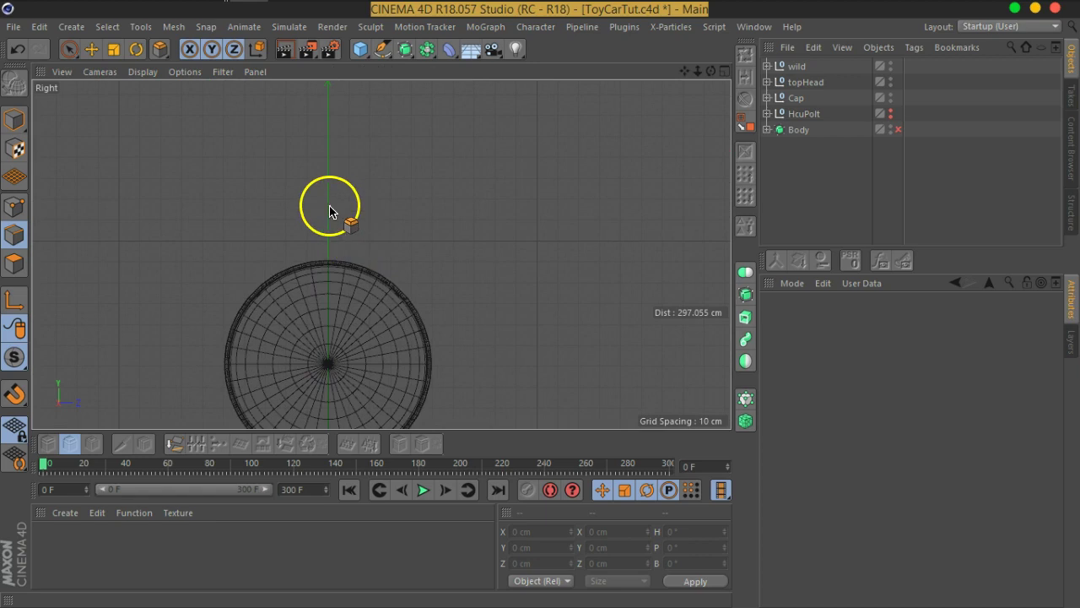
# - Draw the antenna spline with the Pen tool in Right view, from the head surface upward
pyautogui.click(383, 49)
pyautogui.scroll(-1, 414, 215)
pyautogui.scroll(3, 417, 207)
pyautogui.scroll(1, 416, 204)
pyautogui.scroll(1, 417, 229)
pyautogui.scroll(1, 405, 224)
pyautogui.scroll(1, 428, 241)
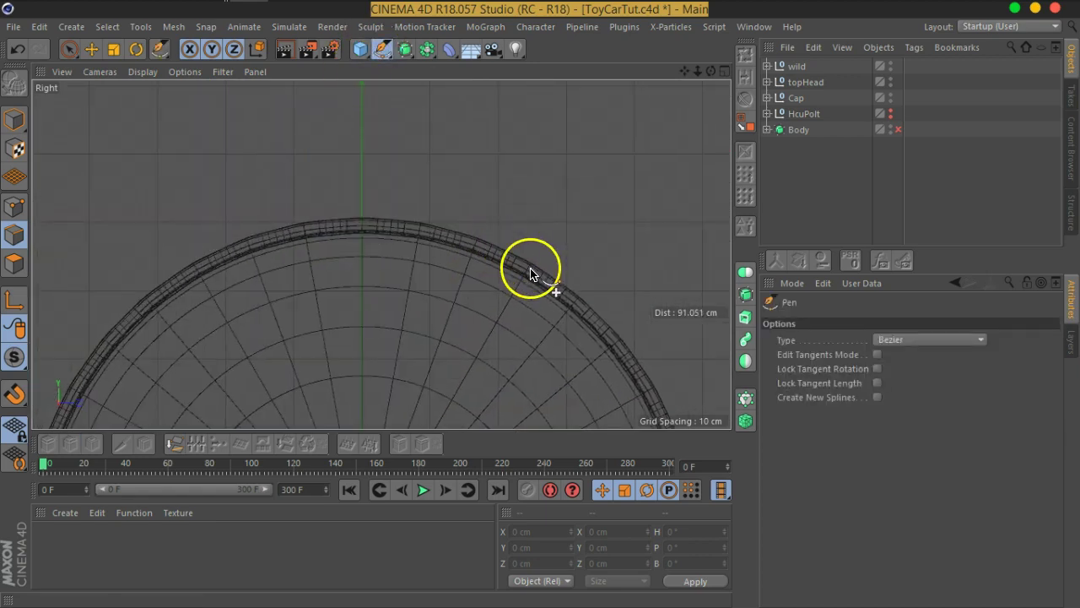
pyautogui.click(517, 293)
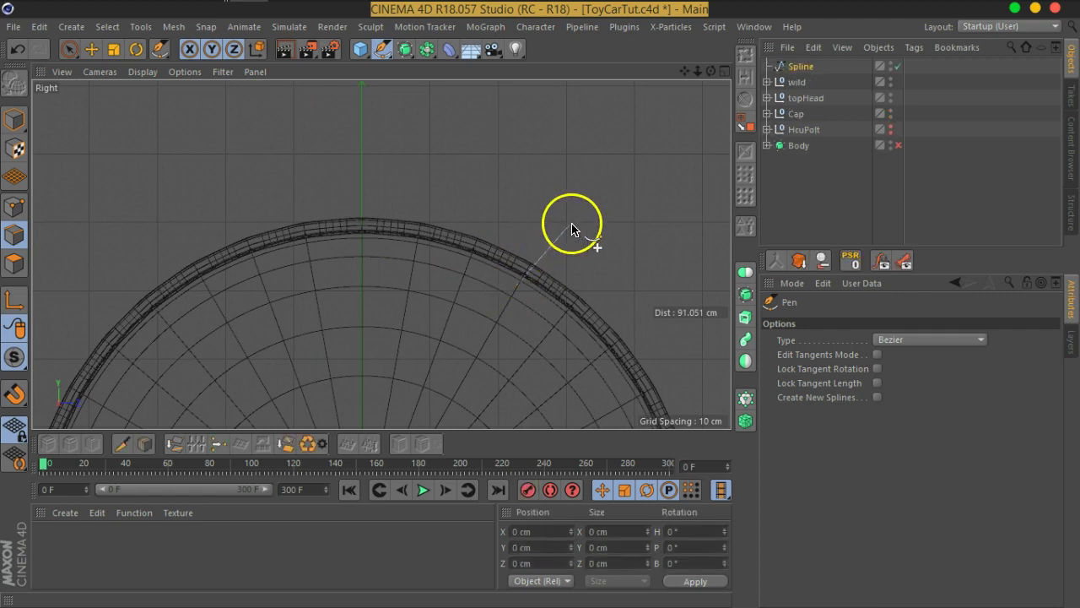
pyautogui.click(572, 222)
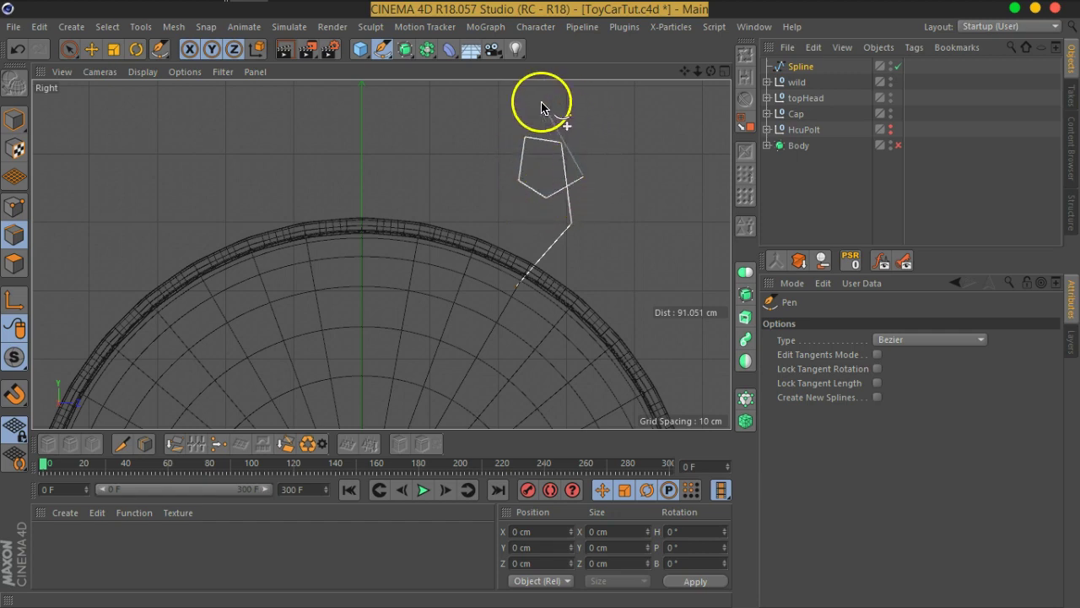
pyautogui.keyDown('alt'); pyautogui.moveTo(565, 138); pyautogui.dragTo(568, 231, button='middle'); pyautogui.keyUp('alt')
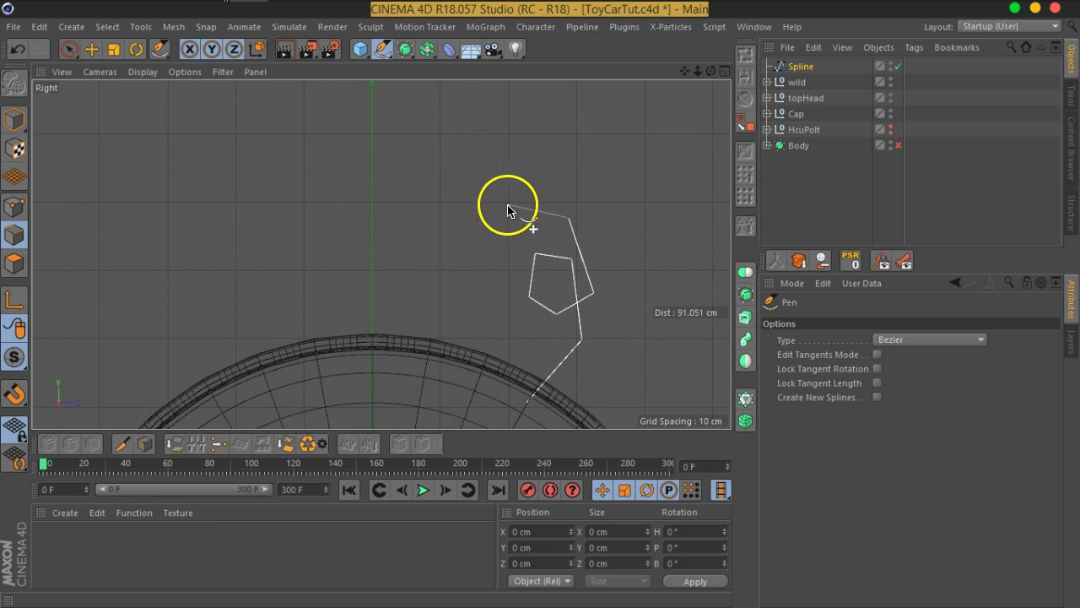
pyautogui.click(487, 156)
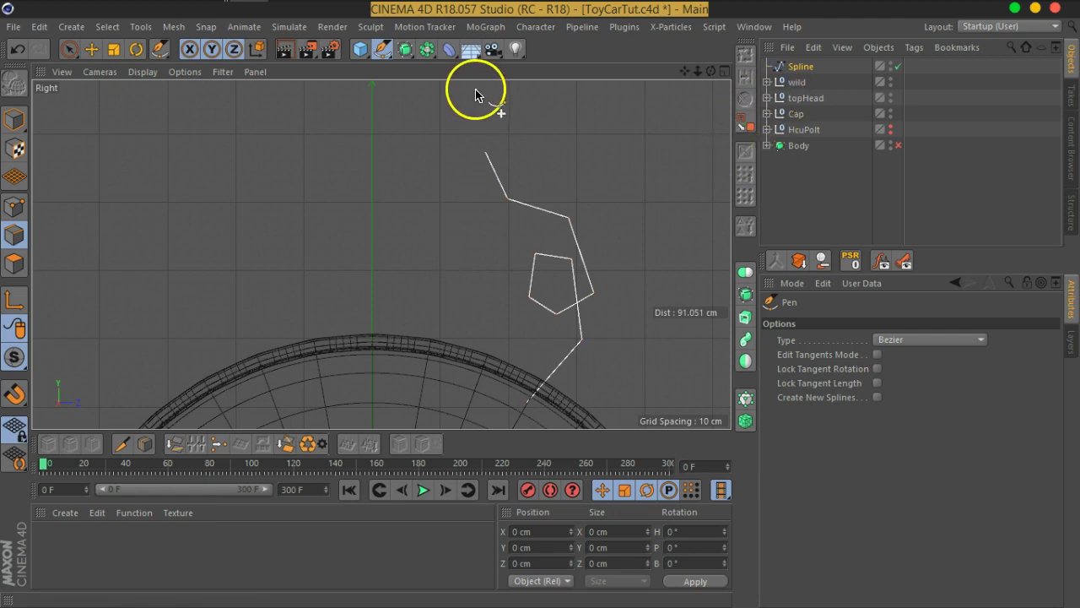
pyautogui.click(429, 56)
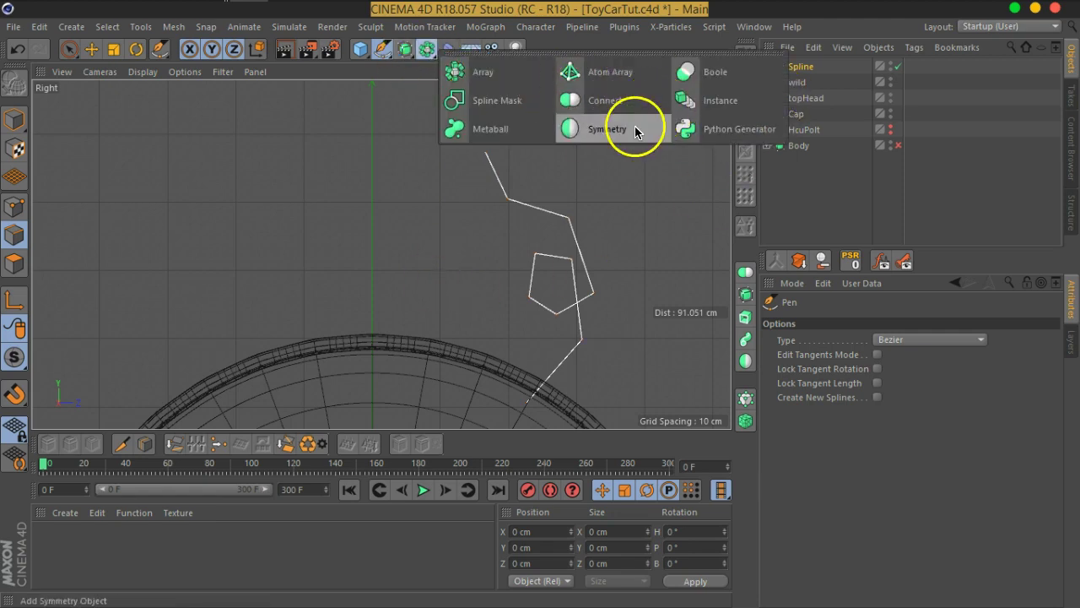
# - Wrap the antenna spline in a Symmetry object with Mirror Plane XY
pyautogui.keyDown('alt'); pyautogui.click(635, 131); pyautogui.keyUp('alt')
pyautogui.click(801, 82)
pyautogui.click(806, 66)
pyautogui.scroll(-3, 463, 288)
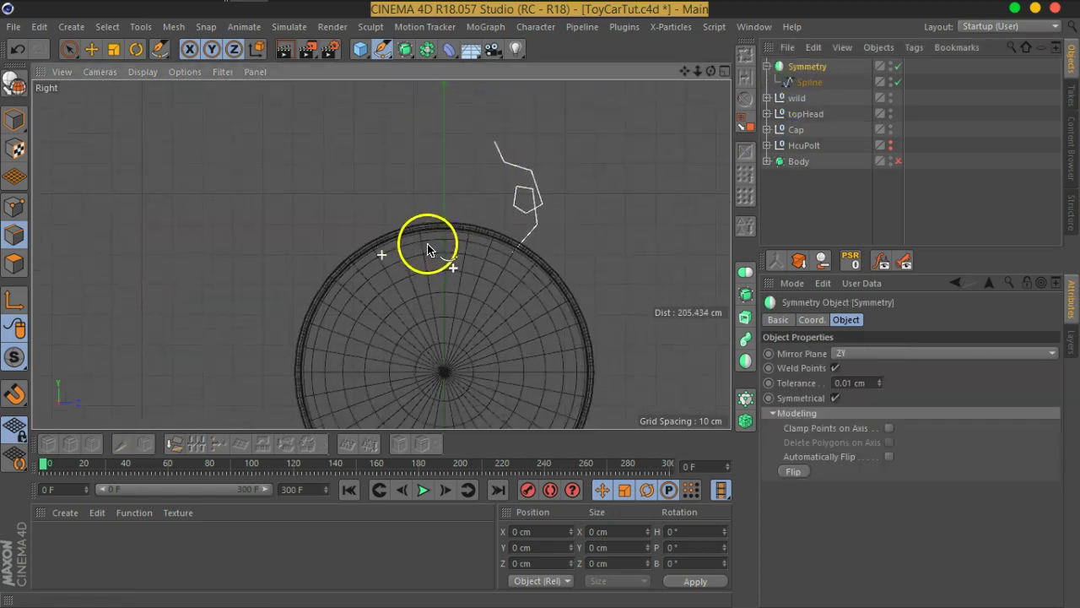
pyautogui.scroll(3, 520, 221)
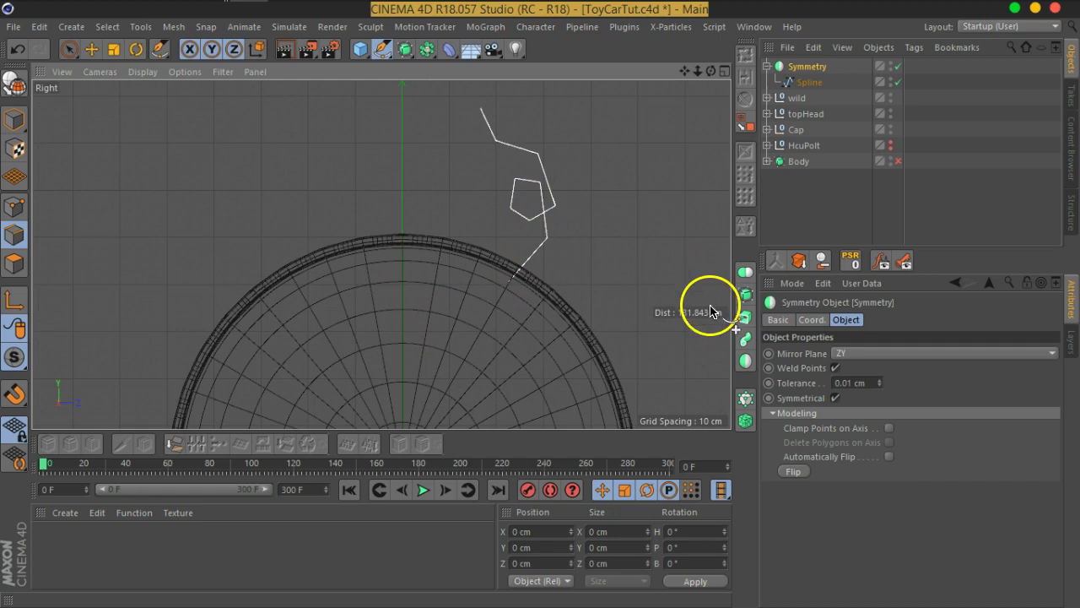
pyautogui.click(863, 353)
pyautogui.click(863, 370)
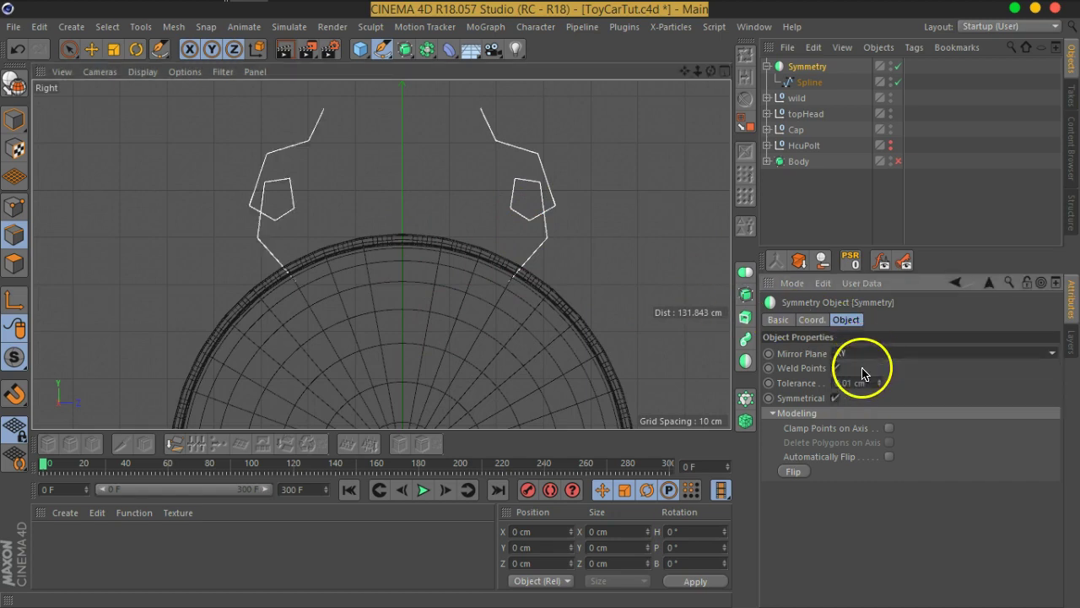
# - Move the antenna spline along X in the Top view
pyautogui.click(725, 73)
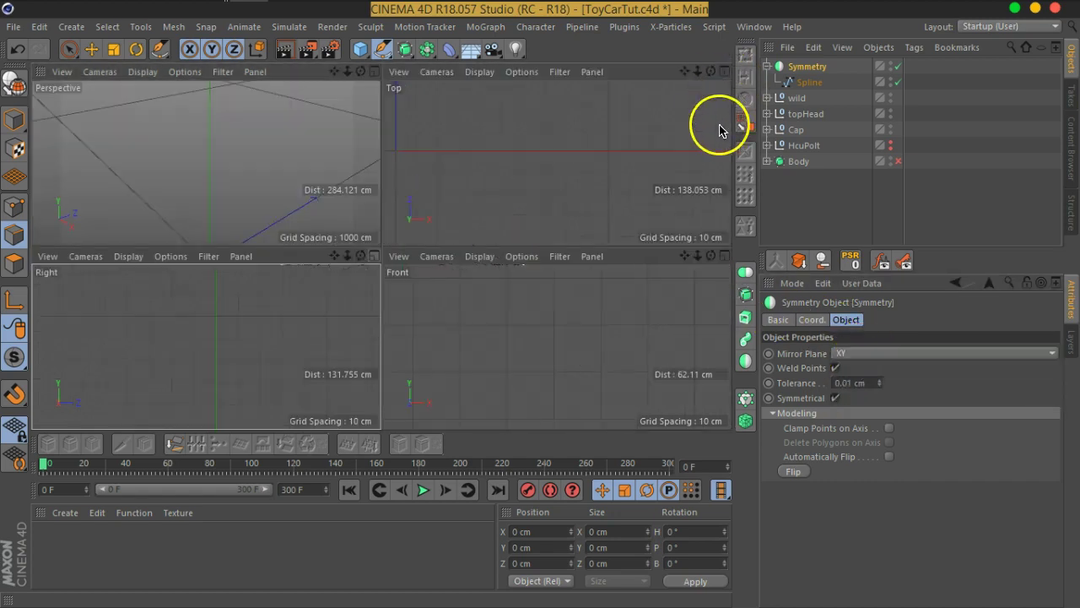
pyautogui.click(371, 72)
pyautogui.moveTo(598, 237)
pyautogui.keyDown('alt'); pyautogui.mouseDown()
pyautogui.moveTo(470, 193)
pyautogui.moveTo(682, 216)
pyautogui.moveTo(675, 228)
pyautogui.moveTo(641, 203)
pyautogui.mouseUp(); pyautogui.keyUp('alt')
pyautogui.click(17, 127)
pyautogui.click(91, 48)
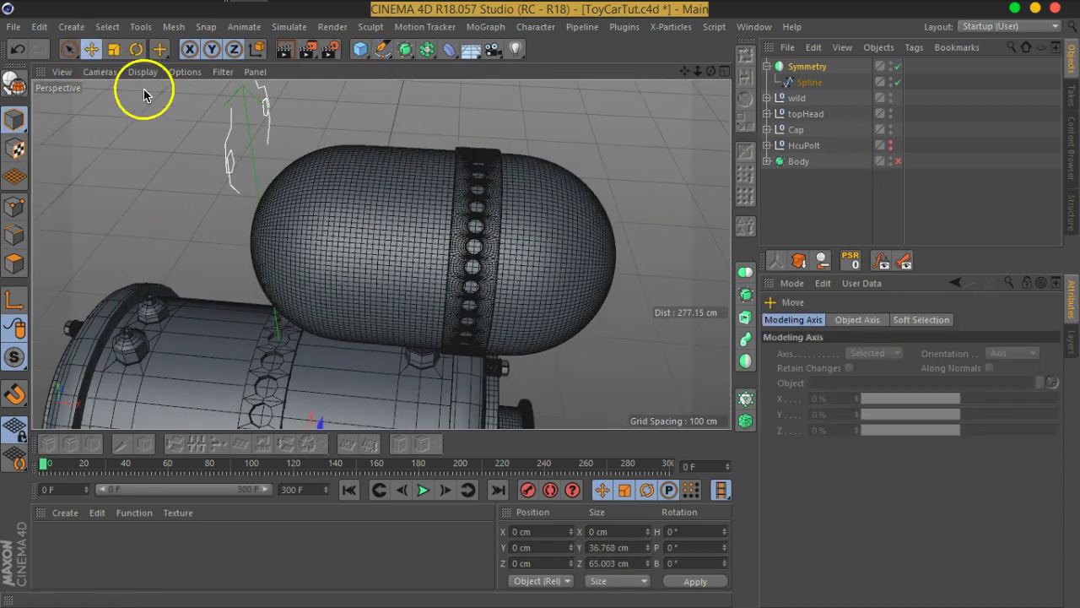
pyautogui.click(809, 82)
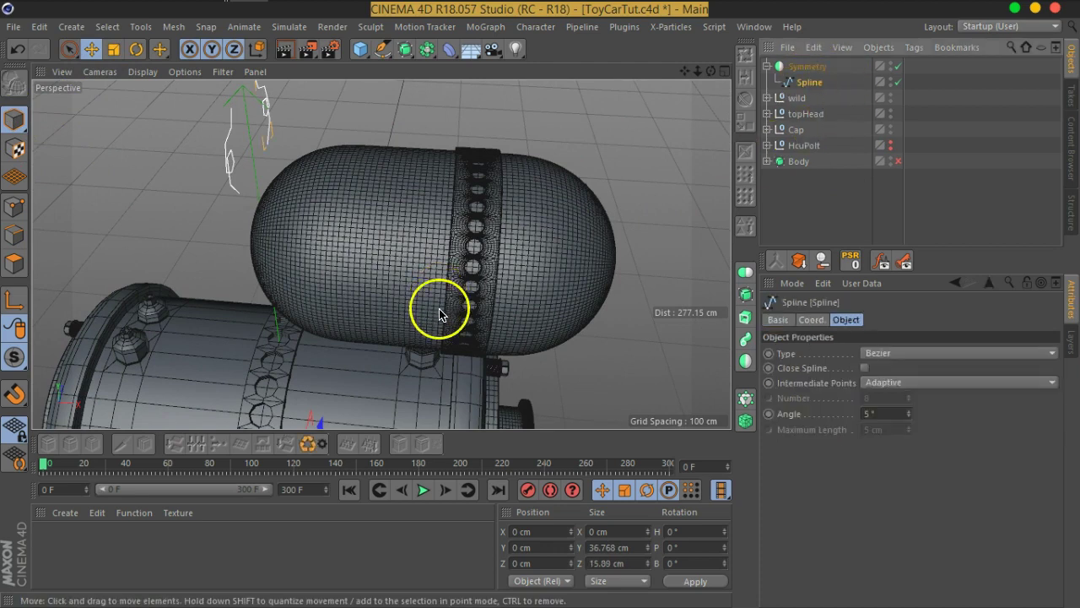
pyautogui.click(724, 71)
pyautogui.middleClick(453, 193)
pyautogui.scroll(-3, 435, 215)
pyautogui.moveTo(531, 221); pyautogui.dragTo(387, 280, button='middle')
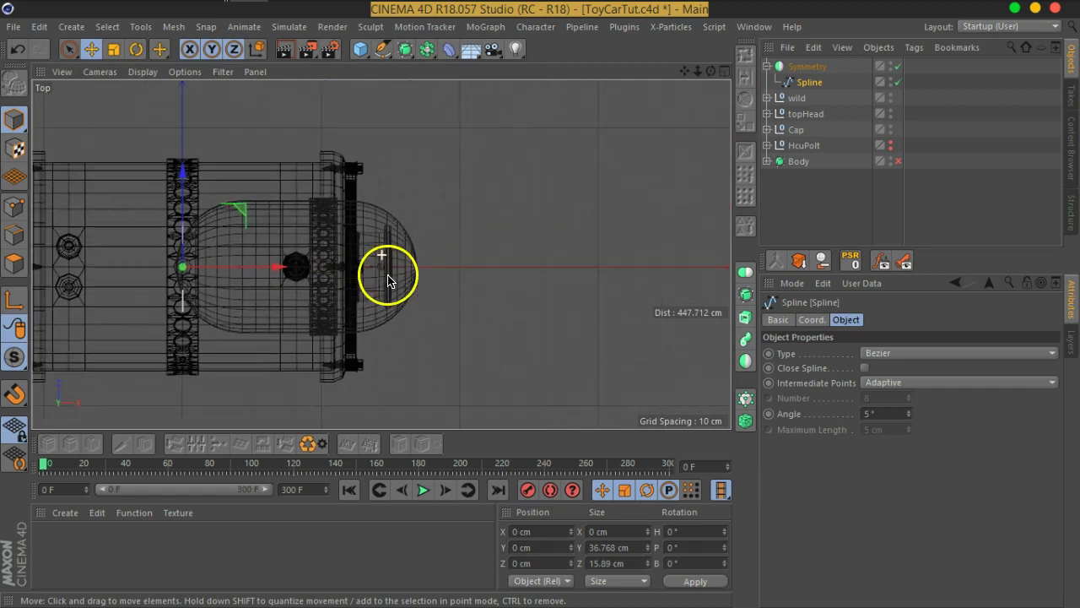
pyautogui.moveTo(285, 273); pyautogui.dragTo(488, 280)
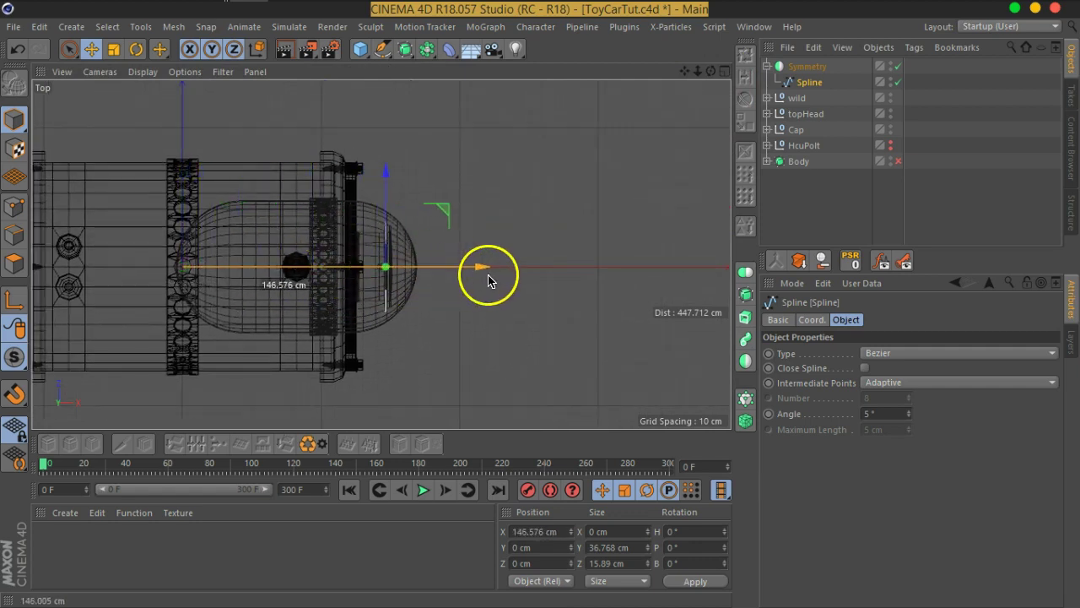
pyautogui.moveTo(491, 280); pyautogui.dragTo(485, 281)
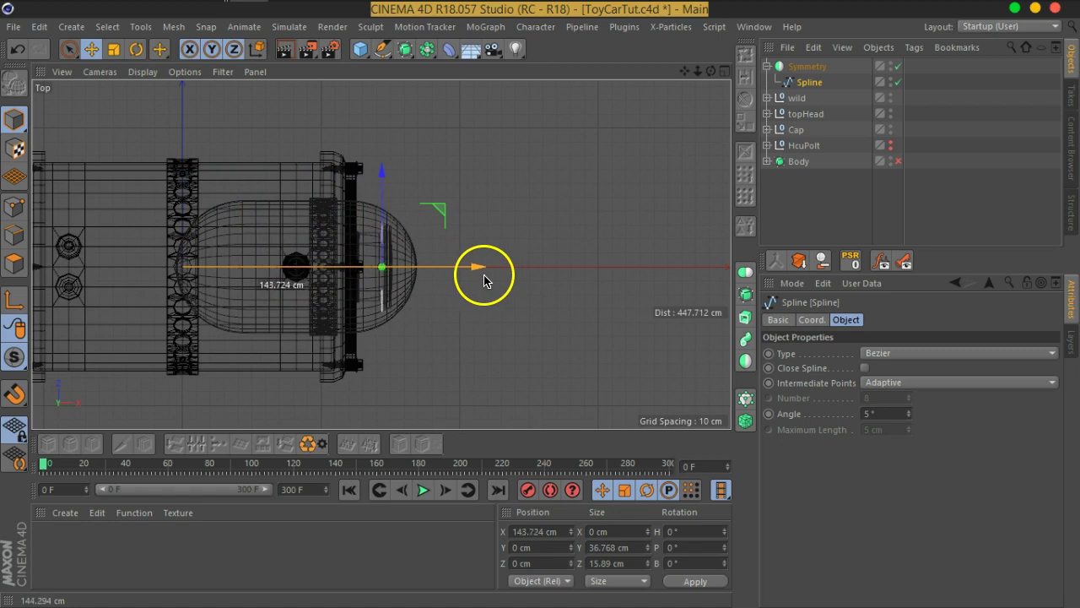
# - Centre the spline's axis on its points with Mesh > Axis Center
pyautogui.click(724, 72)
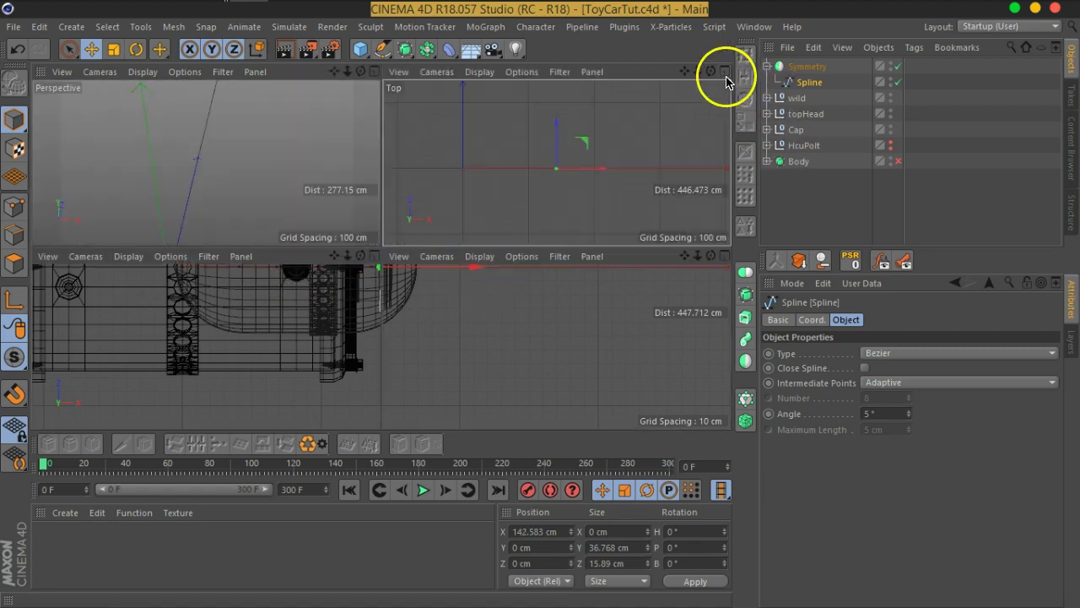
pyautogui.click(371, 71)
pyautogui.keyDown('alt'); pyautogui.moveTo(405, 229); pyautogui.dragTo(319, 145); pyautogui.keyUp('alt')
pyautogui.keyDown('alt'); pyautogui.moveTo(534, 212); pyautogui.dragTo(373, 234); pyautogui.keyUp('alt')
pyautogui.scroll(3, 346, 253)
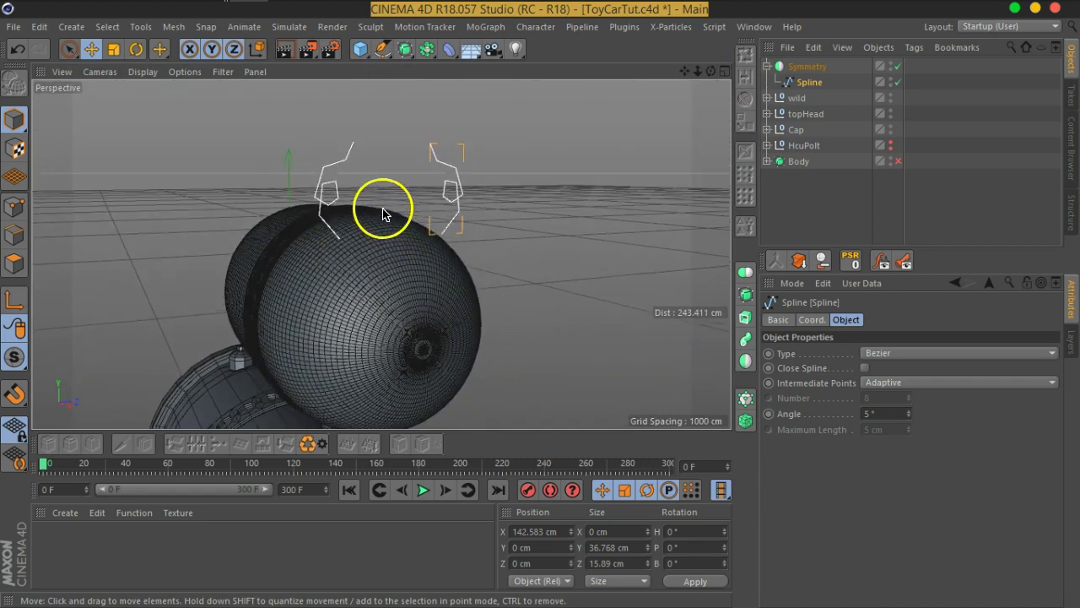
pyautogui.scroll(1, 351, 239)
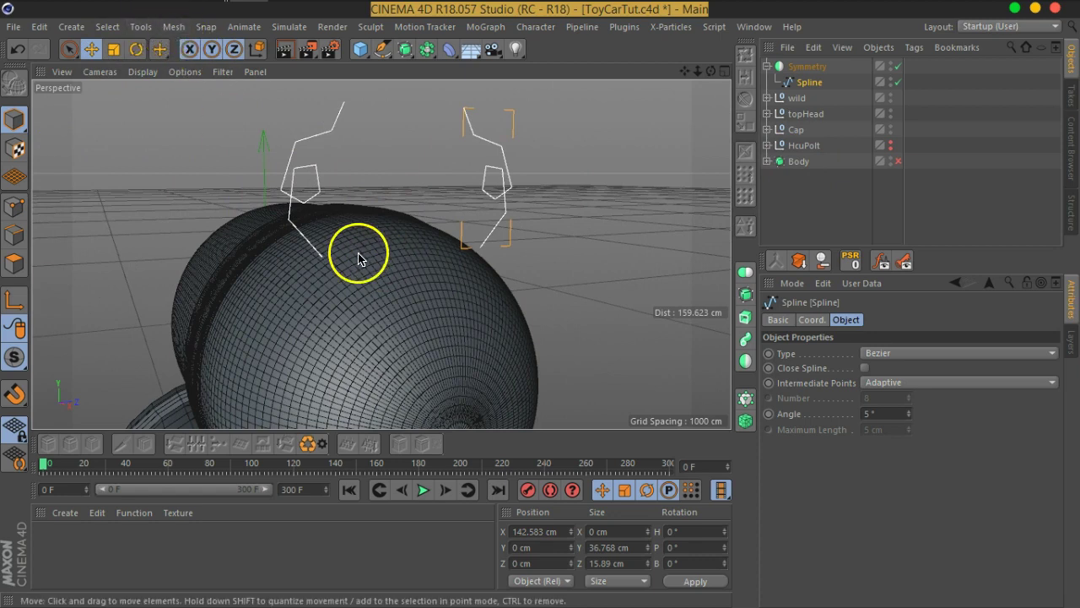
pyautogui.scroll(1, 361, 249)
pyautogui.click(173, 27)
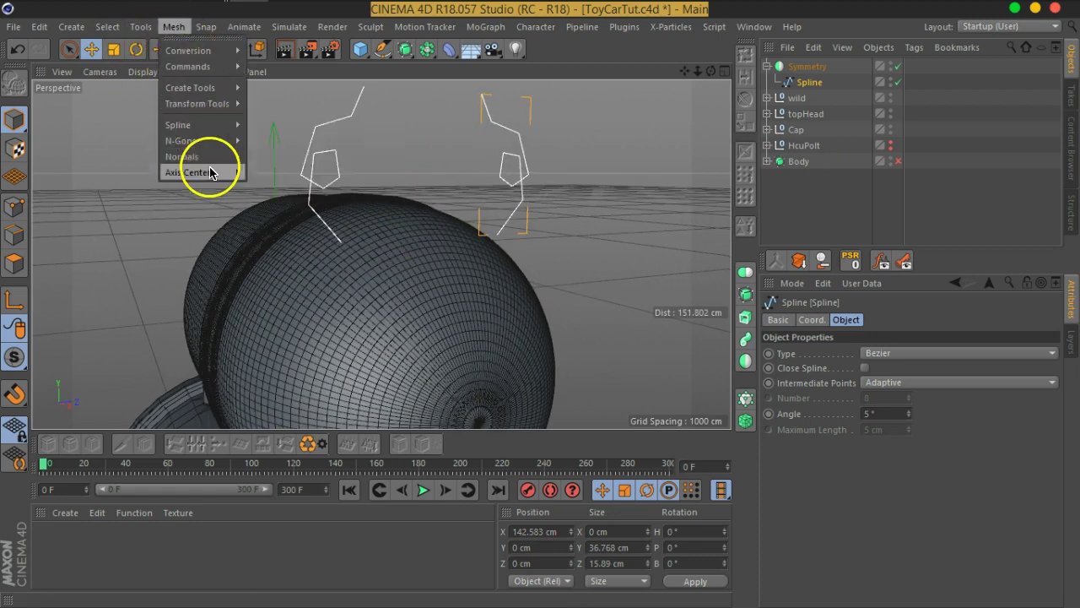
pyautogui.click(321, 194)
# - Lower the antenna spline along Y to 294.31 cm
pyautogui.moveTo(456, 222)
pyautogui.keyDown('alt'); pyautogui.mouseDown()
pyautogui.moveTo(442, 217)
pyautogui.moveTo(413, 142)
pyautogui.mouseUp(); pyautogui.keyUp('alt')
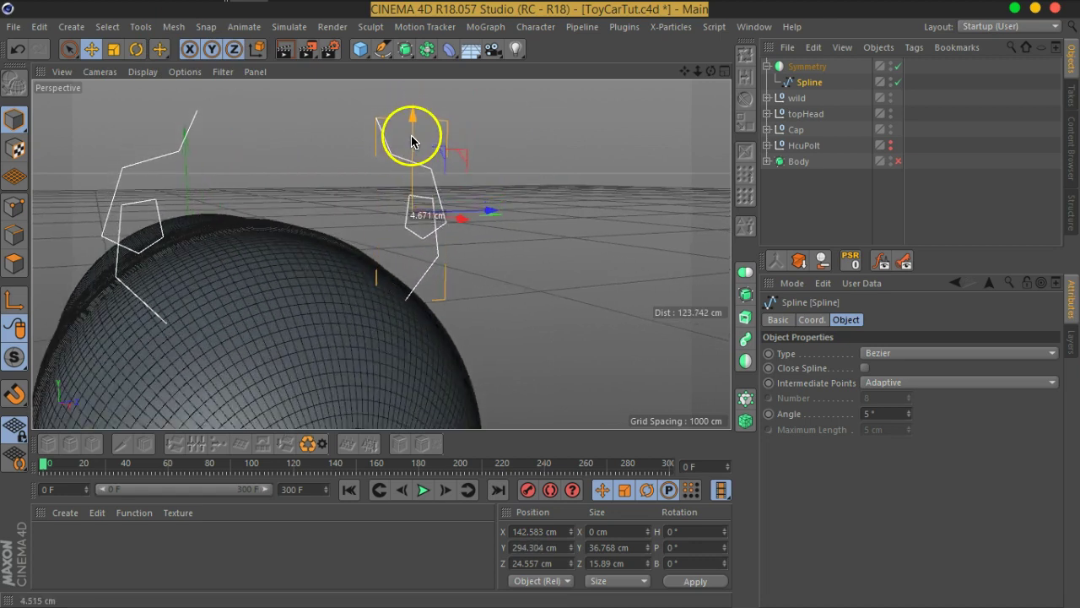
pyautogui.moveTo(473, 285)
pyautogui.keyDown('alt'); pyautogui.mouseDown()
pyautogui.moveTo(212, 279)
pyautogui.moveTo(530, 310)
pyautogui.mouseUp(); pyautogui.keyUp('alt')
pyautogui.scroll(2, 410, 374)
pyautogui.scroll(1, 397, 316)
pyautogui.scroll(1, 340, 342)
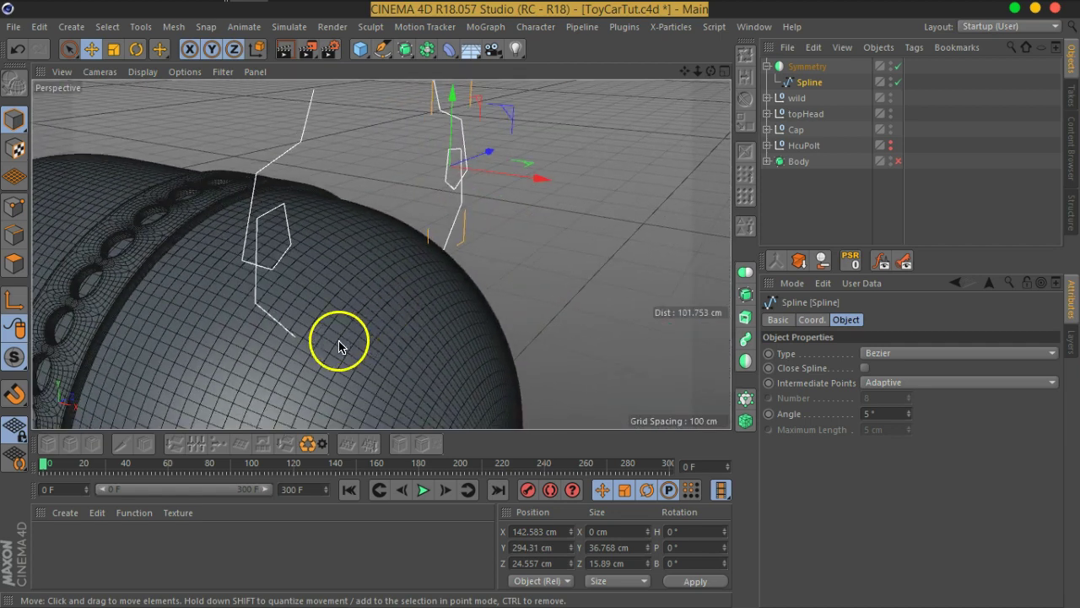
pyautogui.scroll(2, 338, 343)
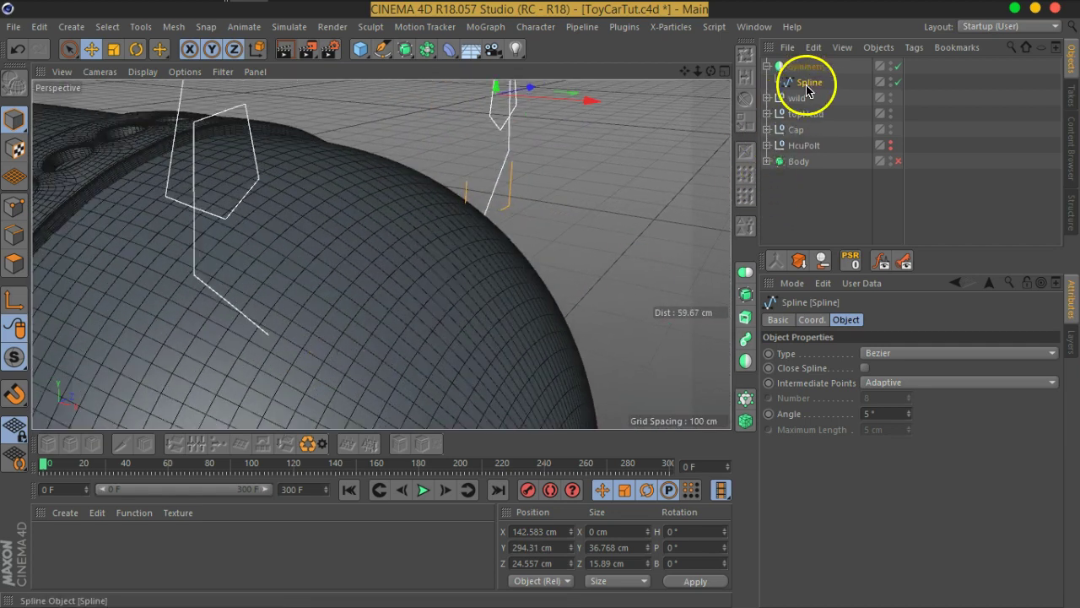
# - Turn off the Subdivision Surface inside topHead and select the Capsule object
pyautogui.click(767, 113)
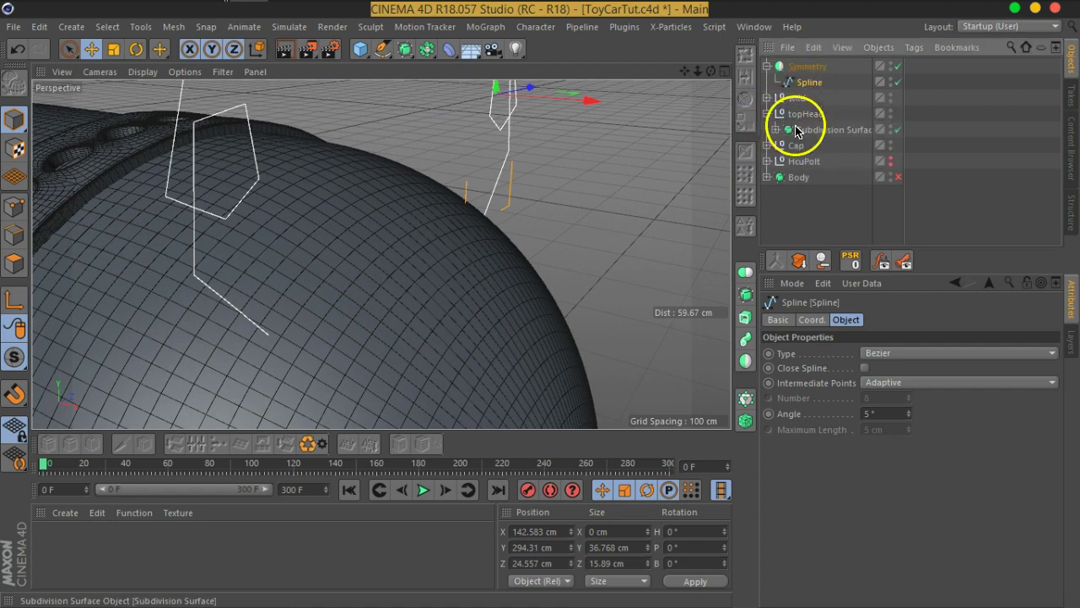
pyautogui.click(796, 130)
pyautogui.click(775, 129)
pyautogui.click(898, 129)
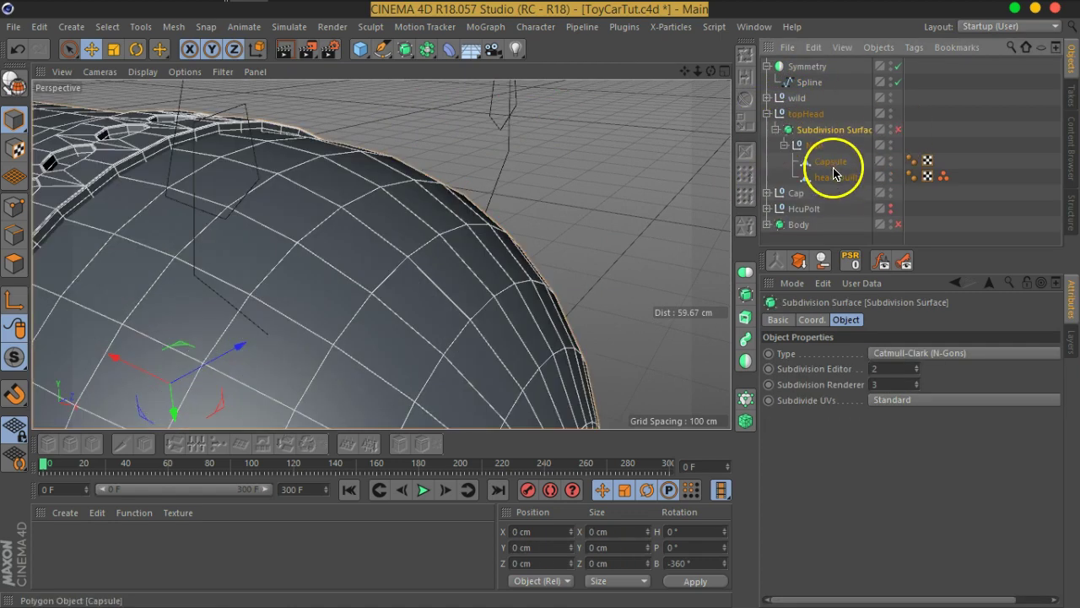
pyautogui.click(833, 163)
# - Select a single point on top of the capsule head in Points mode
pyautogui.moveTo(429, 241)
pyautogui.keyDown('alt'); pyautogui.mouseDown()
pyautogui.moveTo(439, 208)
pyautogui.moveTo(330, 262)
pyautogui.moveTo(374, 270)
pyautogui.moveTo(258, 309)
pyautogui.moveTo(309, 287)
pyautogui.moveTo(300, 277)
pyautogui.mouseUp(); pyautogui.keyUp('alt')
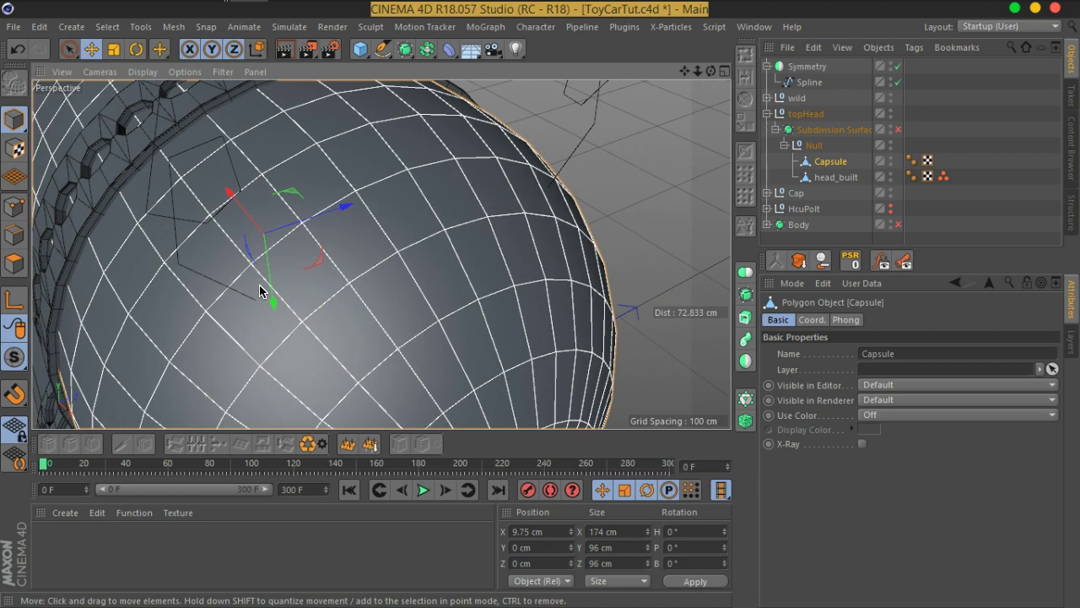
pyautogui.scroll(-5, 260, 291)
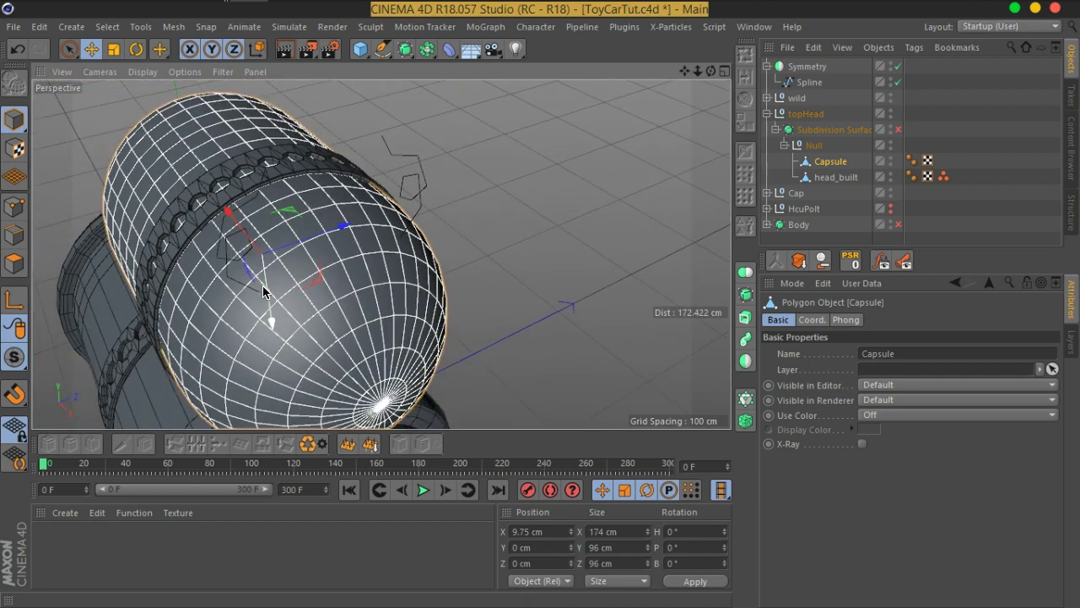
pyautogui.scroll(3, 263, 291)
pyautogui.scroll(2, 265, 294)
pyautogui.moveTo(251, 309)
pyautogui.keyDown('alt'); pyautogui.mouseDown()
pyautogui.moveTo(357, 282)
pyautogui.moveTo(401, 253)
pyautogui.moveTo(386, 282)
pyautogui.moveTo(228, 330)
pyautogui.mouseUp(); pyautogui.keyUp('alt')
pyautogui.click(14, 207)
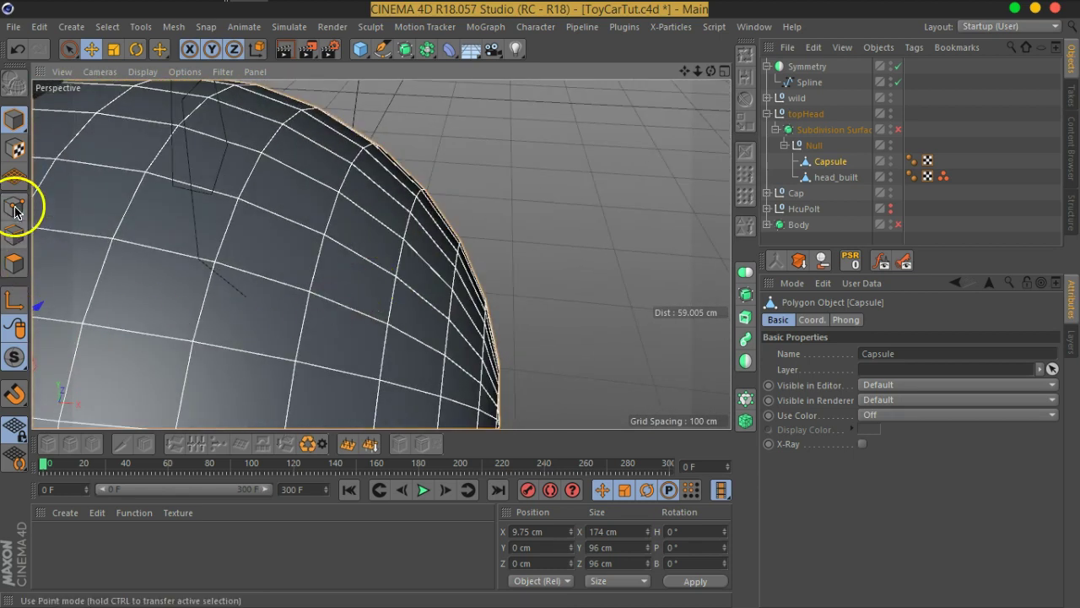
pyautogui.click(217, 261)
# - Live Select the four polygons surrounding that point in Polygons mode
pyautogui.scroll(1, 234, 289)
pyautogui.scroll(1, 253, 248)
pyautogui.scroll(1, 242, 235)
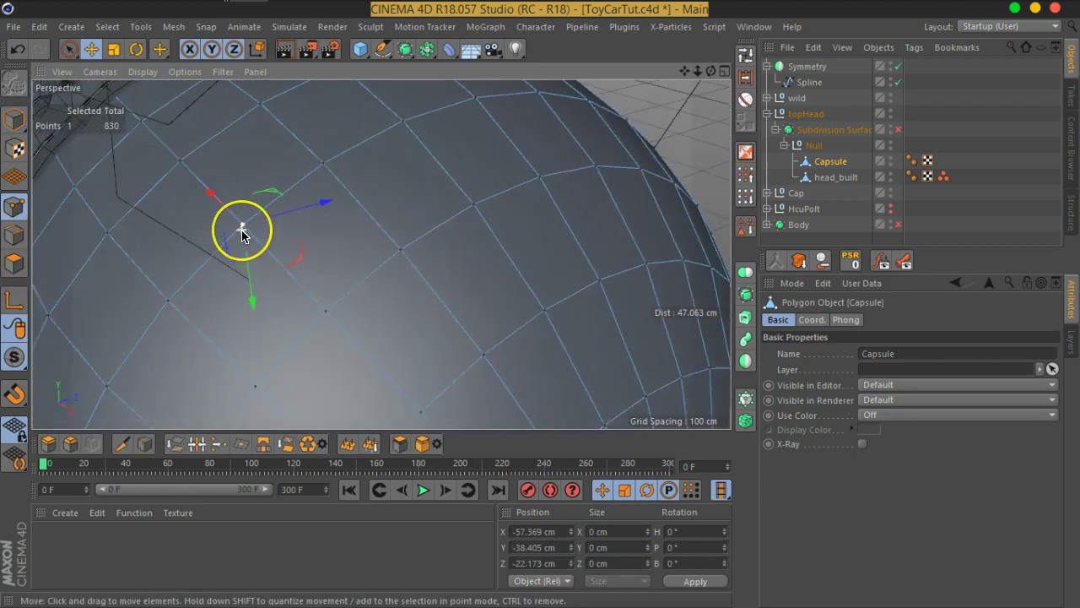
pyautogui.scroll(3, 242, 235)
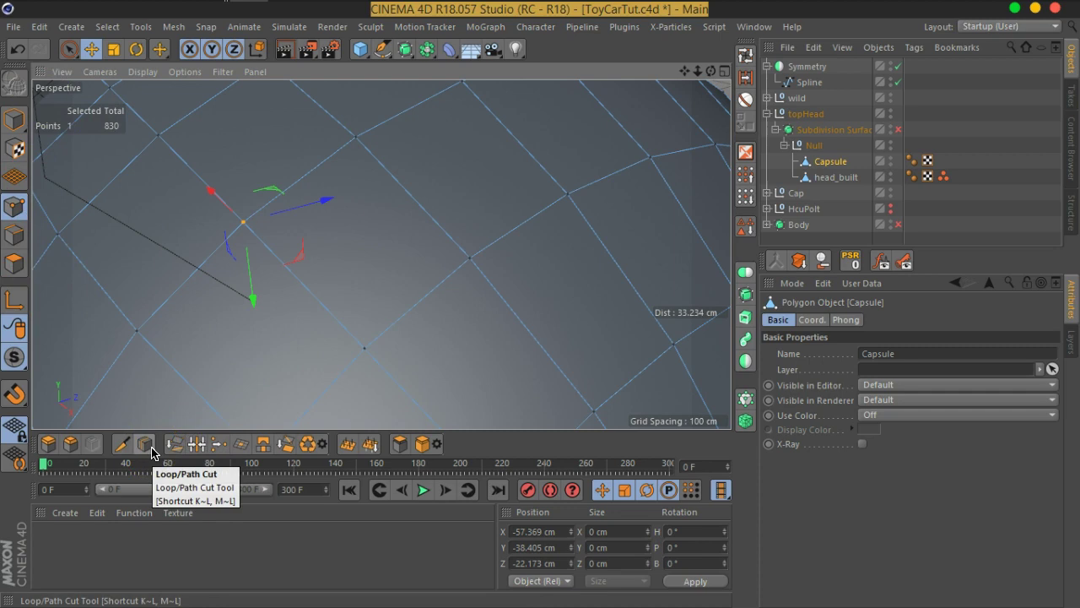
pyautogui.scroll(-5, 484, 212)
pyautogui.moveTo(494, 248)
pyautogui.keyDown('alt'); pyautogui.mouseDown()
pyautogui.moveTo(343, 236)
pyautogui.moveTo(335, 229)
pyautogui.moveTo(441, 243)
pyautogui.moveTo(311, 215)
pyautogui.mouseUp(); pyautogui.keyUp('alt')
pyautogui.scroll(3, 329, 230)
pyautogui.scroll(3, 363, 255)
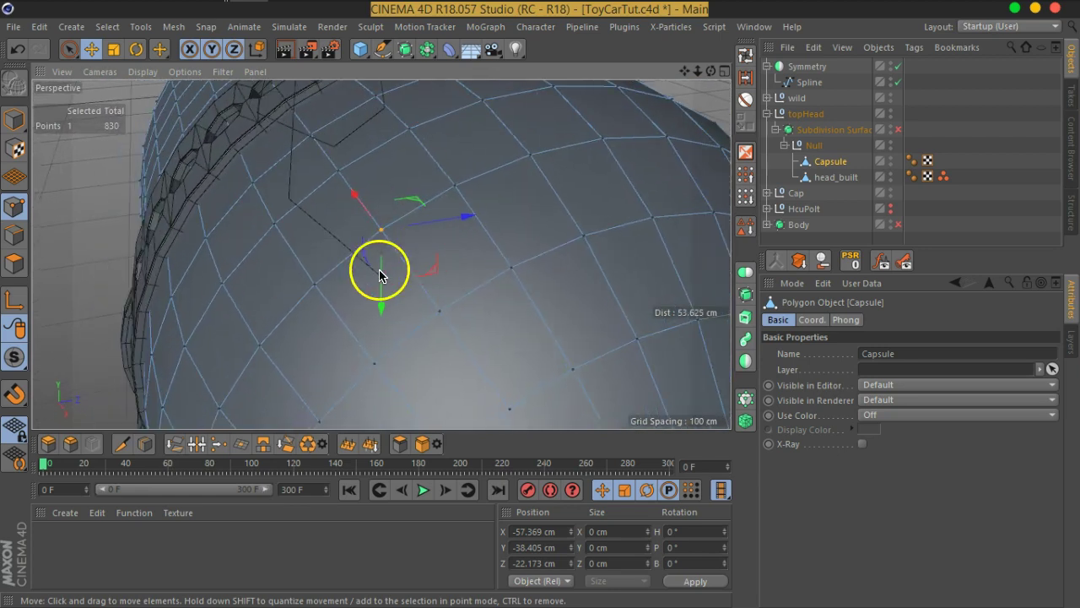
pyautogui.click(15, 264)
pyautogui.click(69, 48)
pyautogui.moveTo(434, 258); pyautogui.dragTo(385, 265)
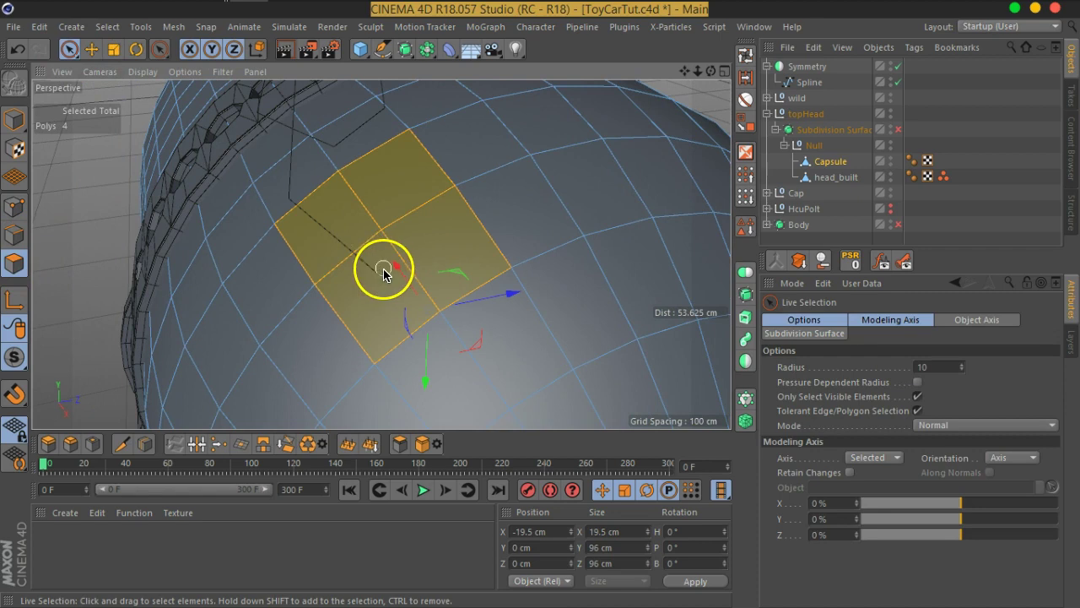
# - Split the four polygons into a new object and rename Capsule.1 to headPort
pyautogui.click(400, 443)
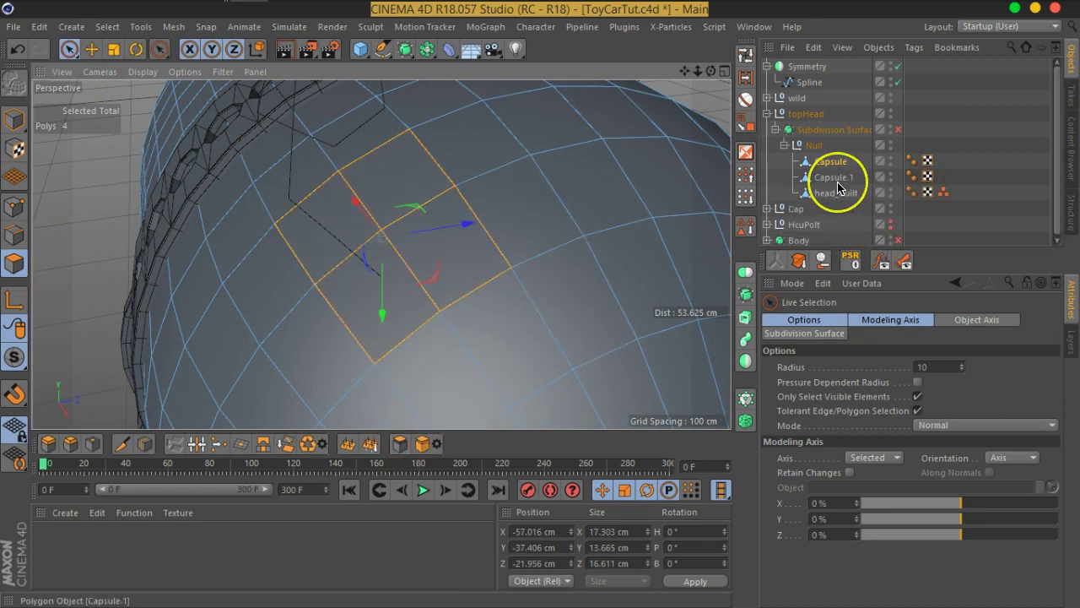
pyautogui.click(835, 179)
pyautogui.doubleClick(836, 179)
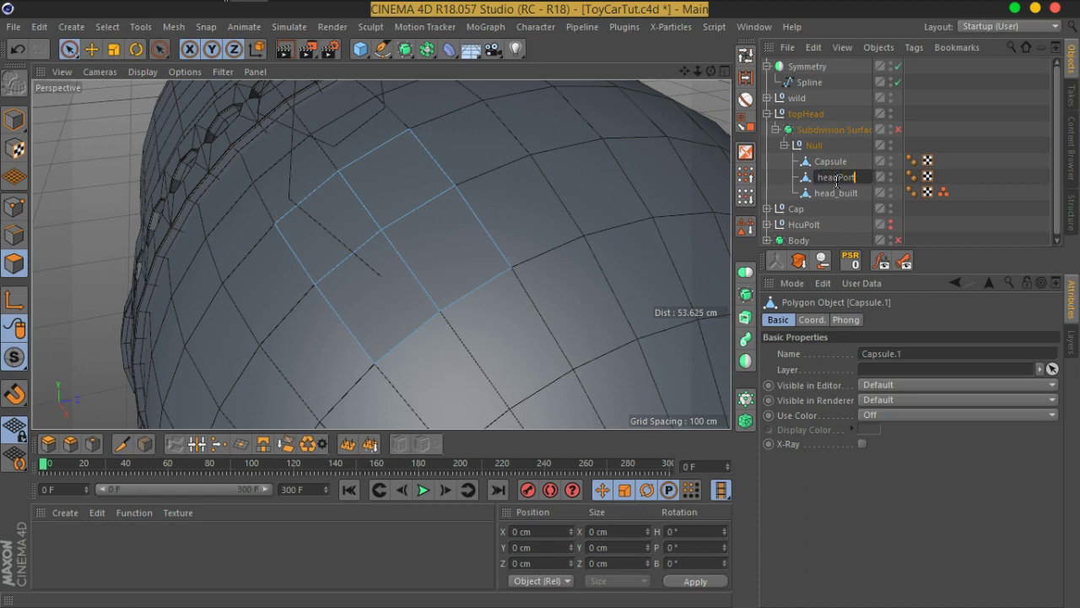
pyautogui.press('Return')
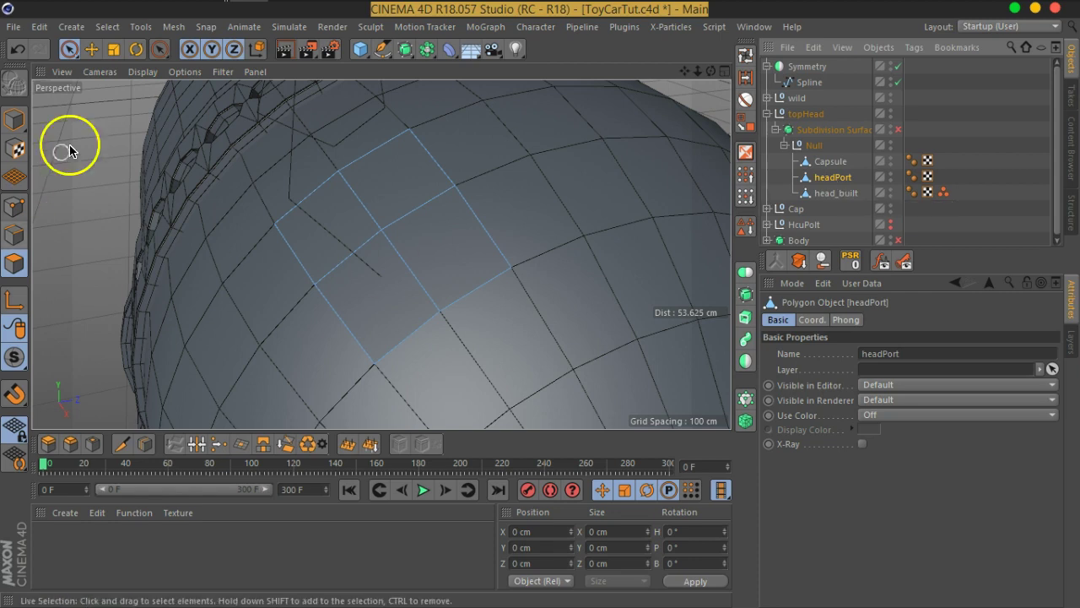
pyautogui.click(14, 206)
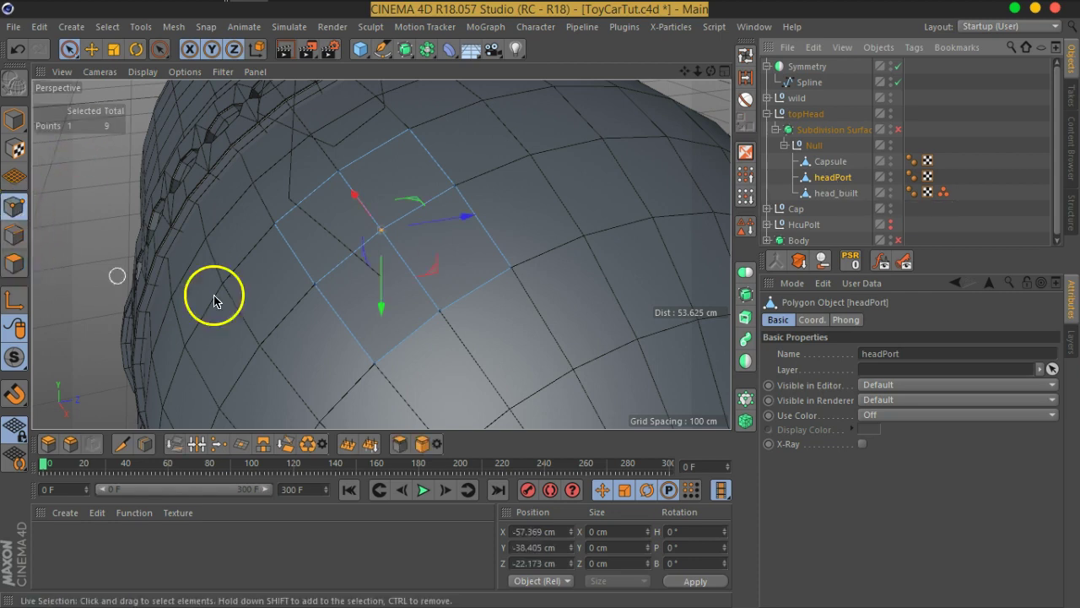
# - Bevel the centre point into an octagon: depth -100%, offset 5.629 cm, subdivision 1
pyautogui.rightClick(378, 245)
pyautogui.click(433, 480)
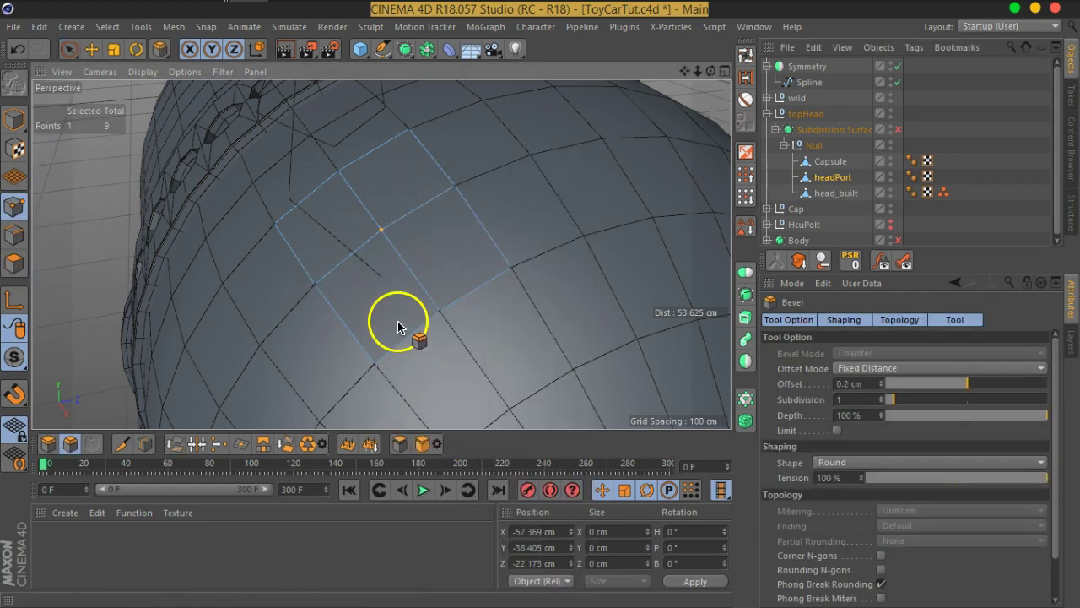
pyautogui.keyDown('alt'); pyautogui.moveTo(397, 320); pyautogui.dragTo(472, 282); pyautogui.keyUp('alt')
pyautogui.scroll(1, 458, 277)
pyautogui.scroll(1, 406, 262)
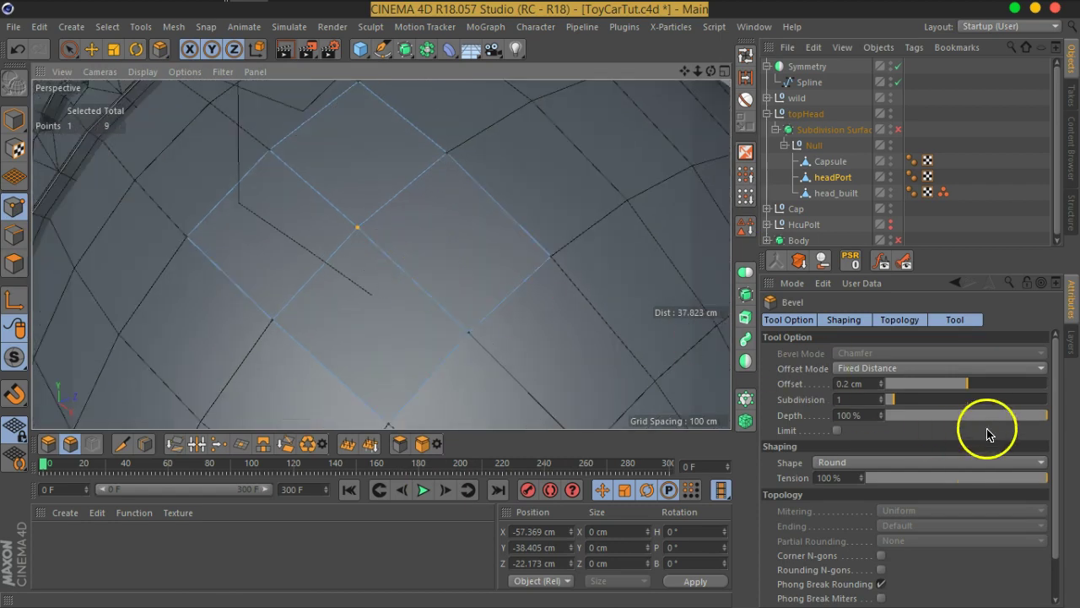
pyautogui.moveTo(985, 416); pyautogui.dragTo(822, 419)
pyautogui.moveTo(359, 230)
pyautogui.mouseDown()
pyautogui.moveTo(432, 175)
pyautogui.moveTo(427, 182)
pyautogui.mouseUp()
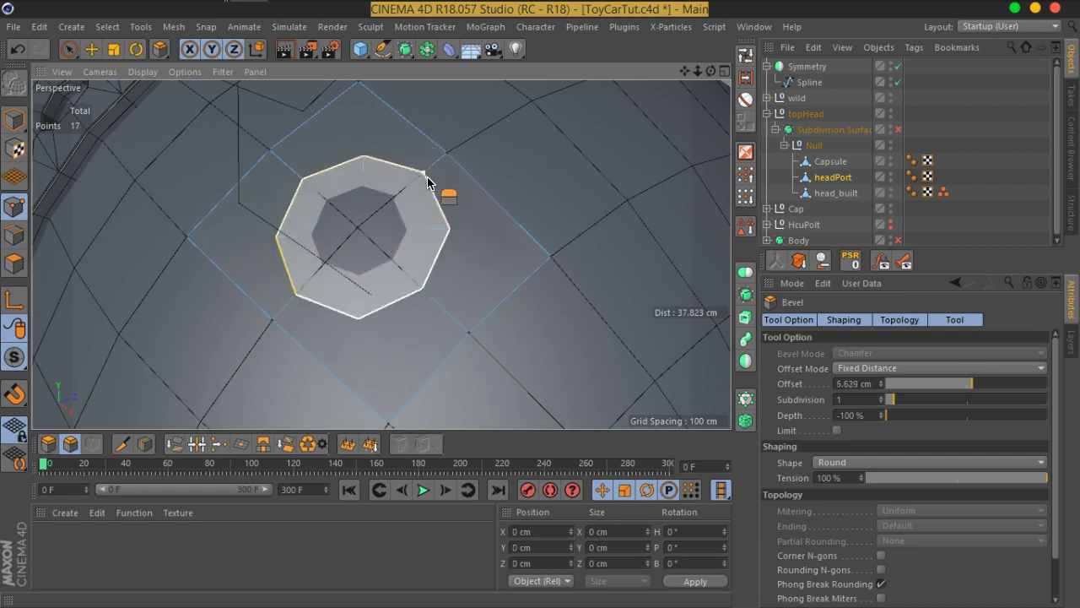
pyautogui.click(880, 404)
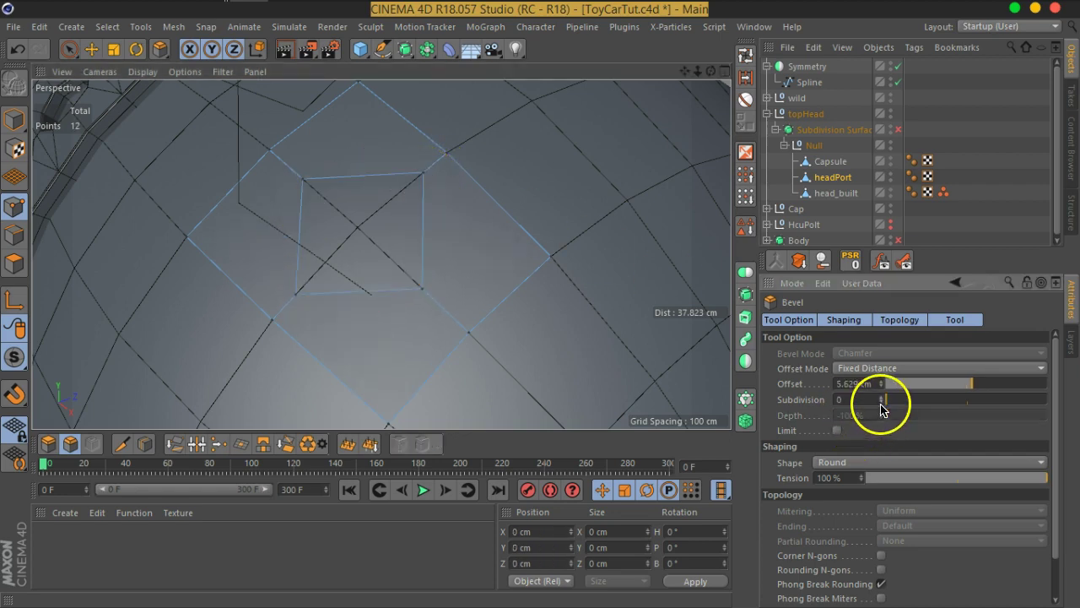
pyautogui.click(883, 398)
pyautogui.moveTo(479, 309)
pyautogui.keyDown('alt'); pyautogui.mouseDown()
pyautogui.moveTo(434, 229)
pyautogui.moveTo(465, 186)
pyautogui.moveTo(484, 234)
pyautogui.mouseUp(); pyautogui.keyUp('alt')
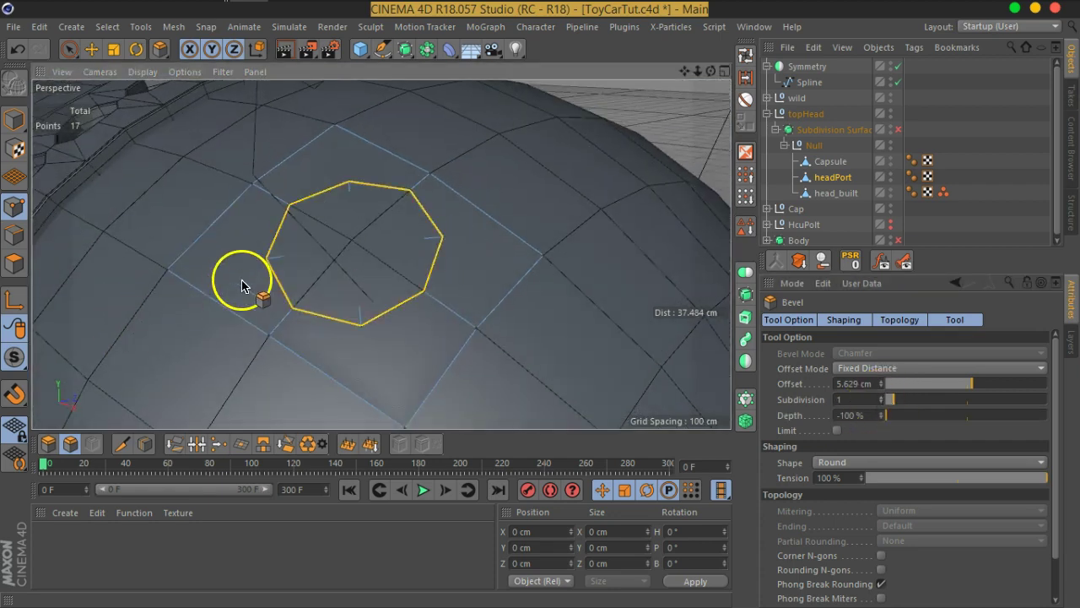
# - Show N-gon Lines in the viewport filter and remove the octagon n-gon
pyautogui.click(223, 72)
pyautogui.click(255, 475)
pyautogui.moveTo(447, 265)
pyautogui.keyDown('alt'); pyautogui.mouseDown()
pyautogui.moveTo(357, 248)
pyautogui.moveTo(402, 285)
pyautogui.mouseUp(); pyautogui.keyUp('alt')
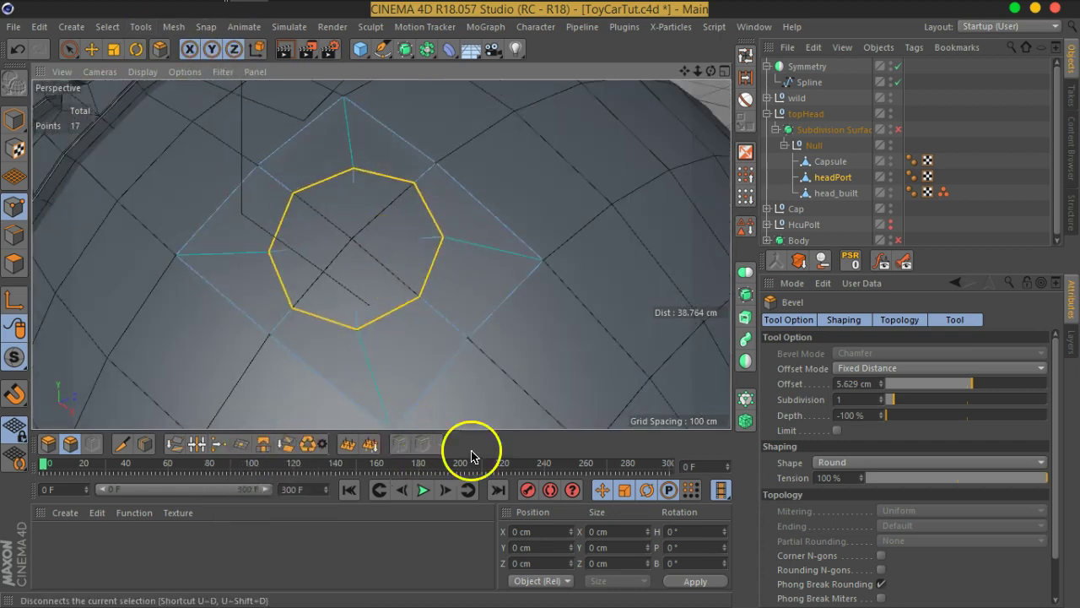
pyautogui.click(150, 30)
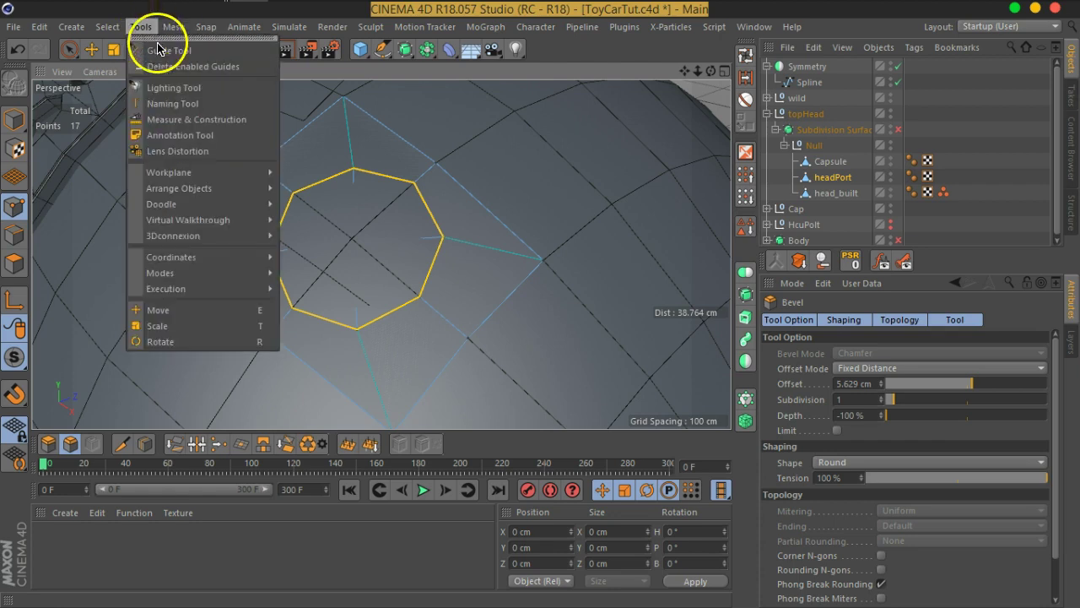
pyautogui.moveTo(181, 141)
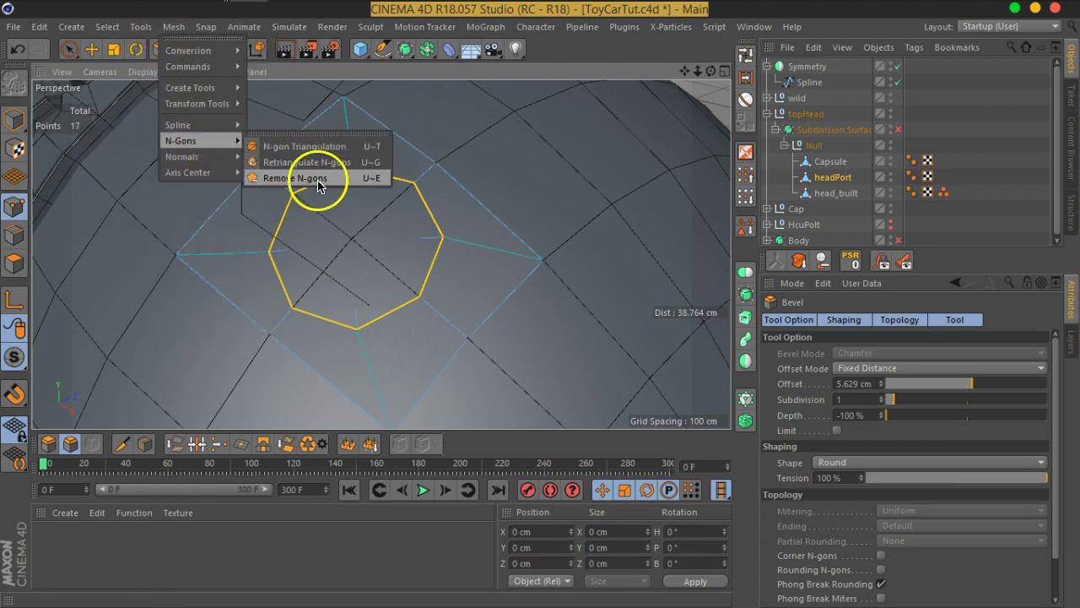
pyautogui.click(319, 187)
# - Delete the ring's centre point to open an octagonal hole
pyautogui.click(70, 48)
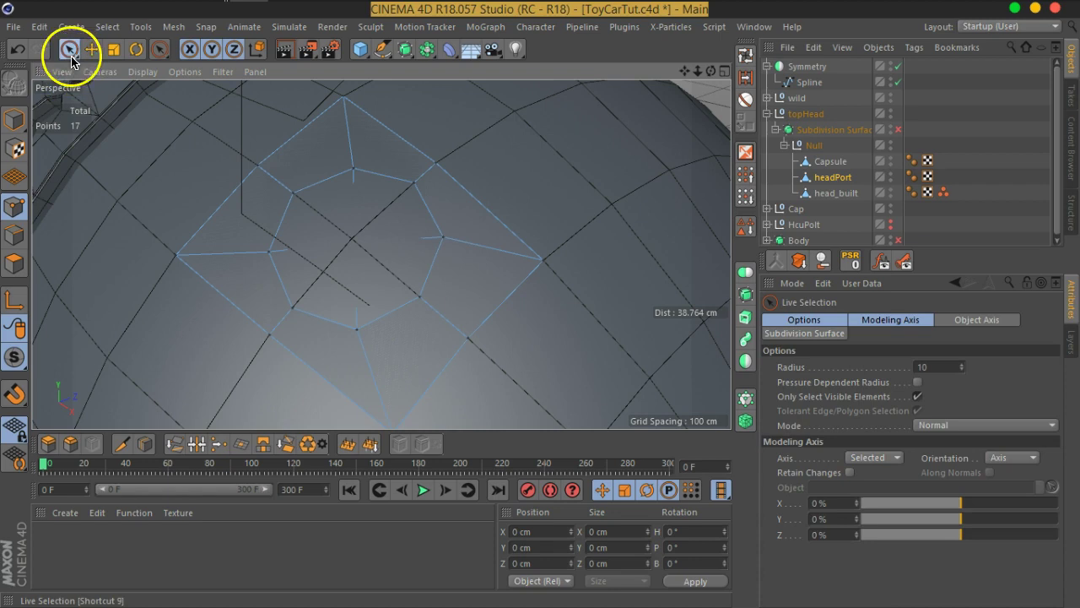
pyautogui.click(354, 242)
pyautogui.press('Delete')
pyautogui.moveTo(451, 289)
pyautogui.keyDown('alt'); pyautogui.mouseDown()
pyautogui.moveTo(397, 210)
pyautogui.moveTo(424, 168)
pyautogui.moveTo(475, 138)
pyautogui.moveTo(468, 150)
pyautogui.mouseUp(); pyautogui.keyUp('alt')
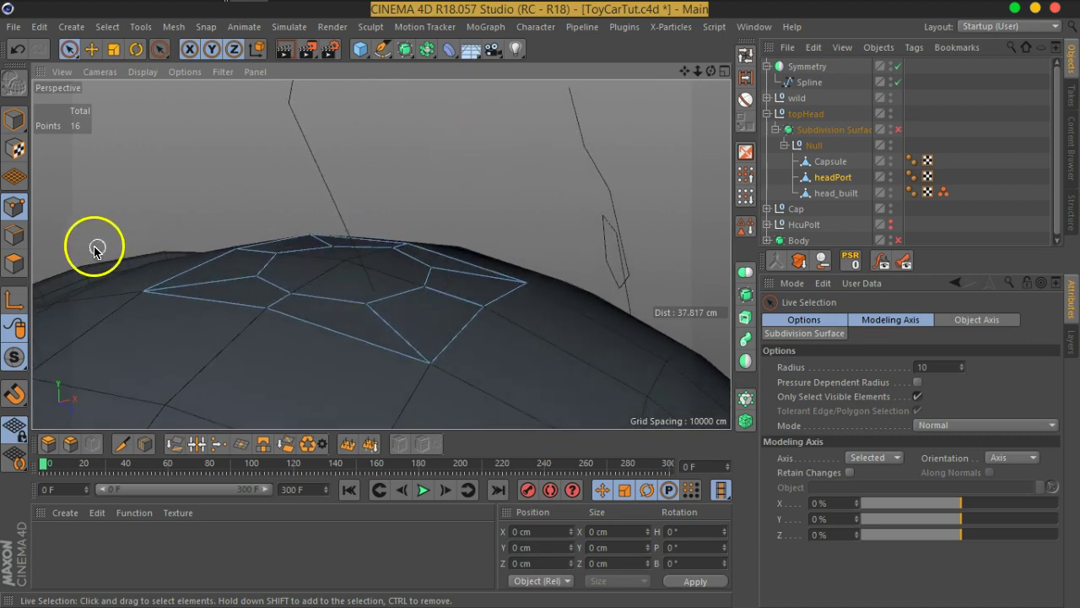
# - Loop-select the hole's boundary rim and scale it down to about 96.8%
pyautogui.click(14, 234)
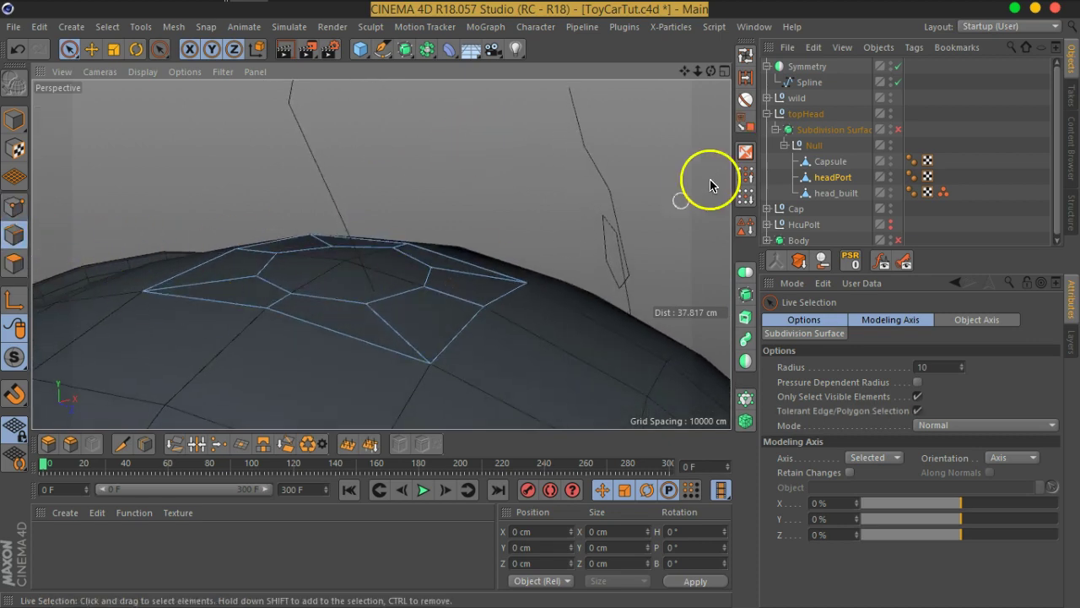
pyautogui.click(745, 54)
pyautogui.click(883, 354)
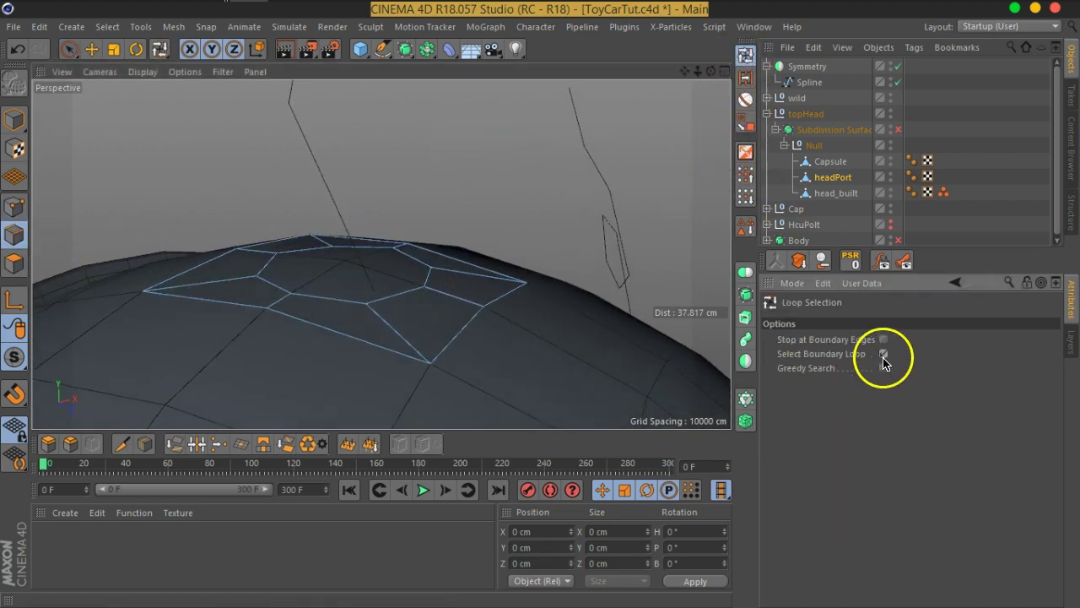
pyautogui.click(404, 314)
pyautogui.click(91, 49)
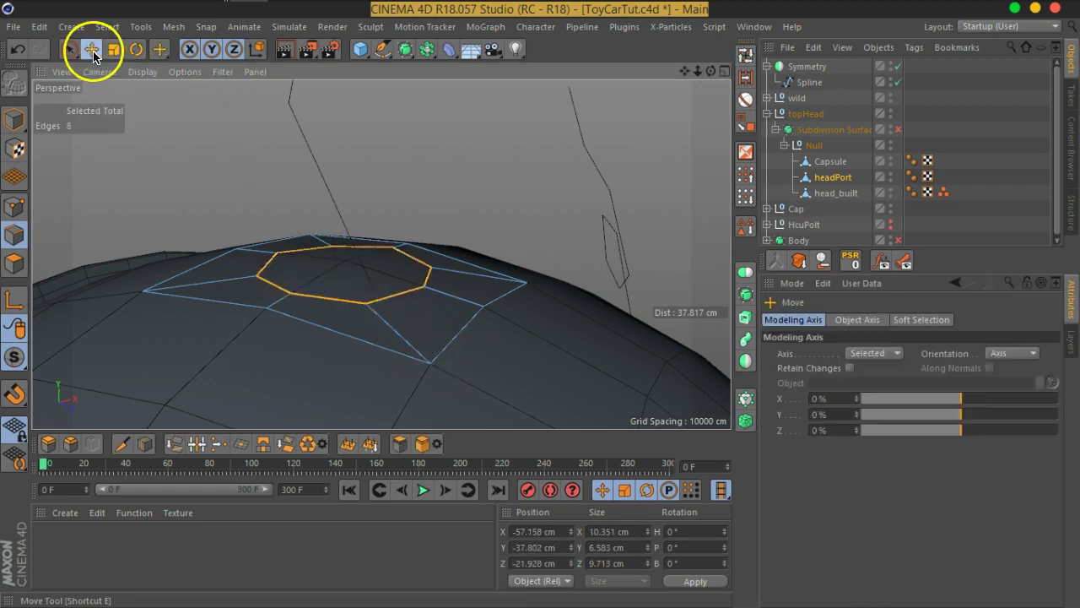
pyautogui.moveTo(482, 273)
pyautogui.keyDown('alt'); pyautogui.mouseDown()
pyautogui.moveTo(445, 339)
pyautogui.moveTo(434, 332)
pyautogui.moveTo(448, 296)
pyautogui.moveTo(447, 320)
pyautogui.mouseUp(); pyautogui.keyUp('alt')
pyautogui.click(113, 49)
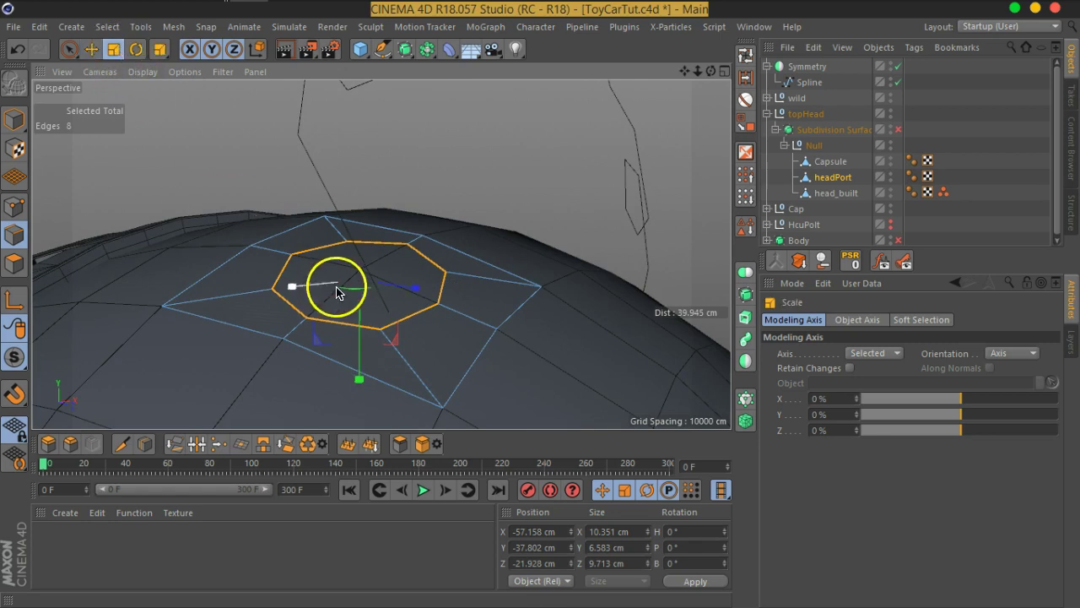
pyautogui.moveTo(294, 317)
pyautogui.mouseDown()
pyautogui.moveTo(433, 338)
pyautogui.moveTo(507, 309)
pyautogui.moveTo(482, 302)
pyautogui.moveTo(600, 325)
pyautogui.moveTo(571, 297)
pyautogui.mouseUp()
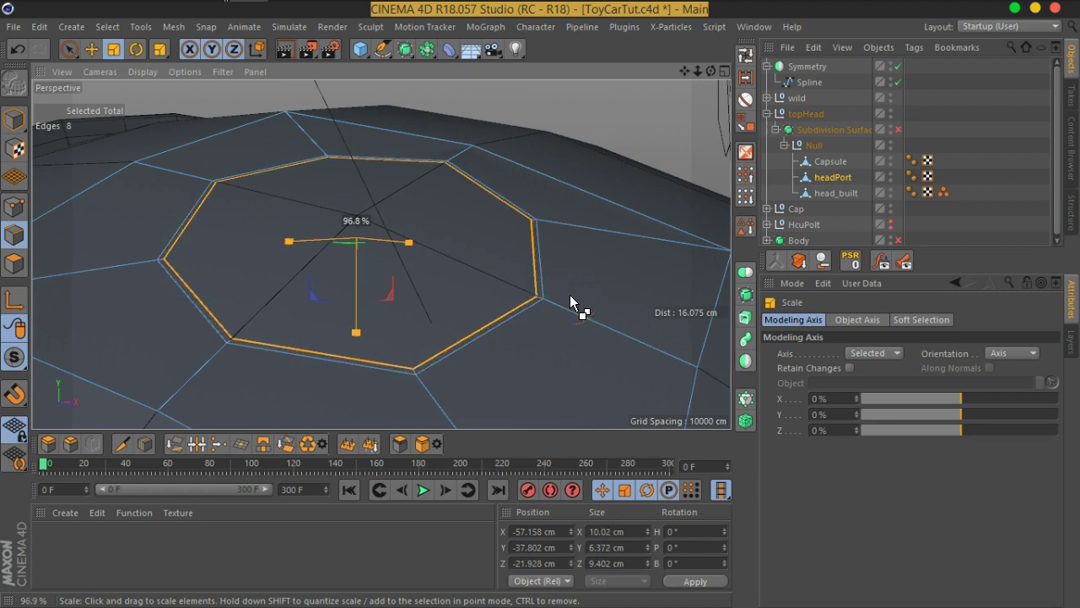
pyautogui.click(91, 49)
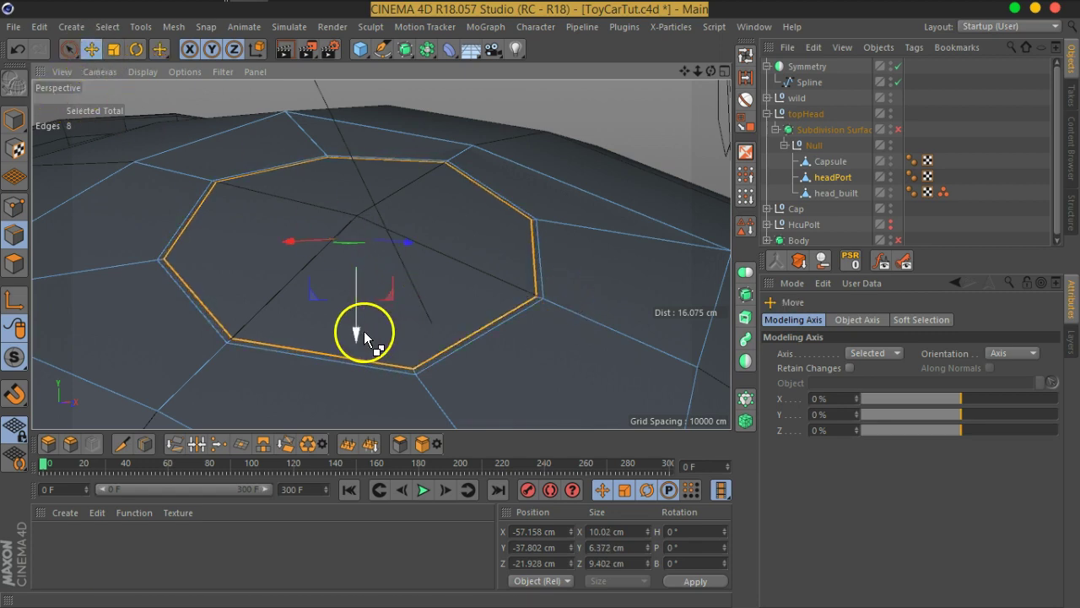
# - Pull the rim up into a tall wall and turn subdivision smoothing on to inspect it
pyautogui.moveTo(357, 332); pyautogui.dragTo(366, 335)
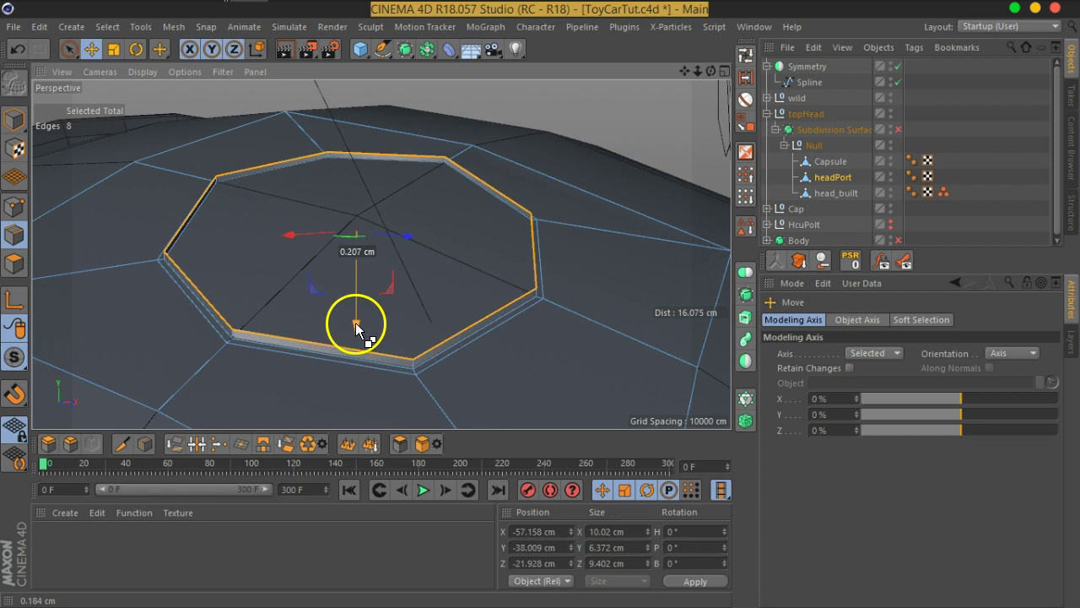
pyautogui.moveTo(359, 332); pyautogui.dragTo(337, 241)
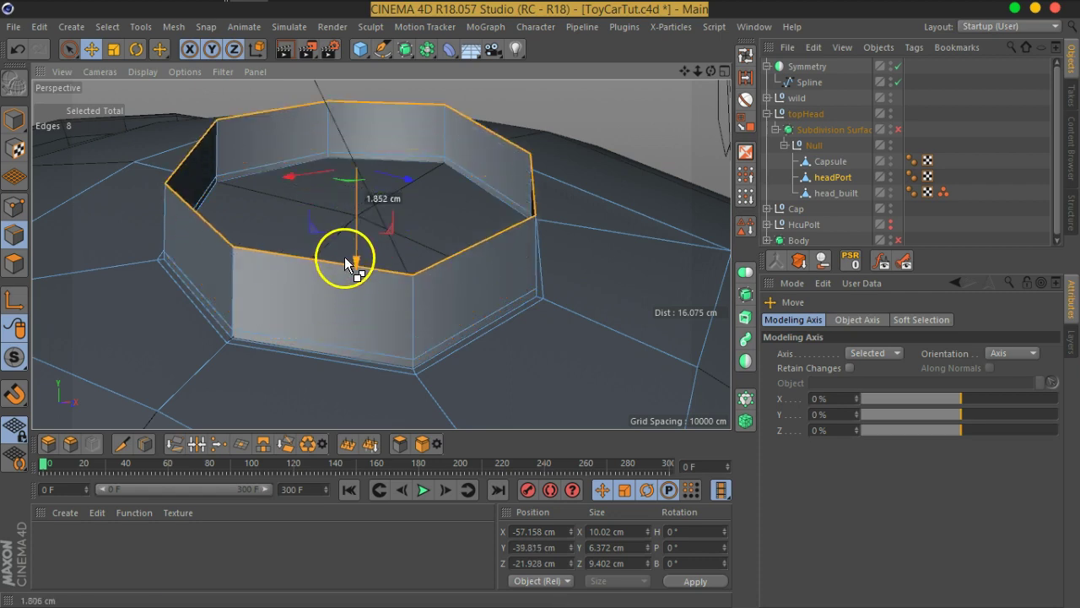
pyautogui.click(899, 129)
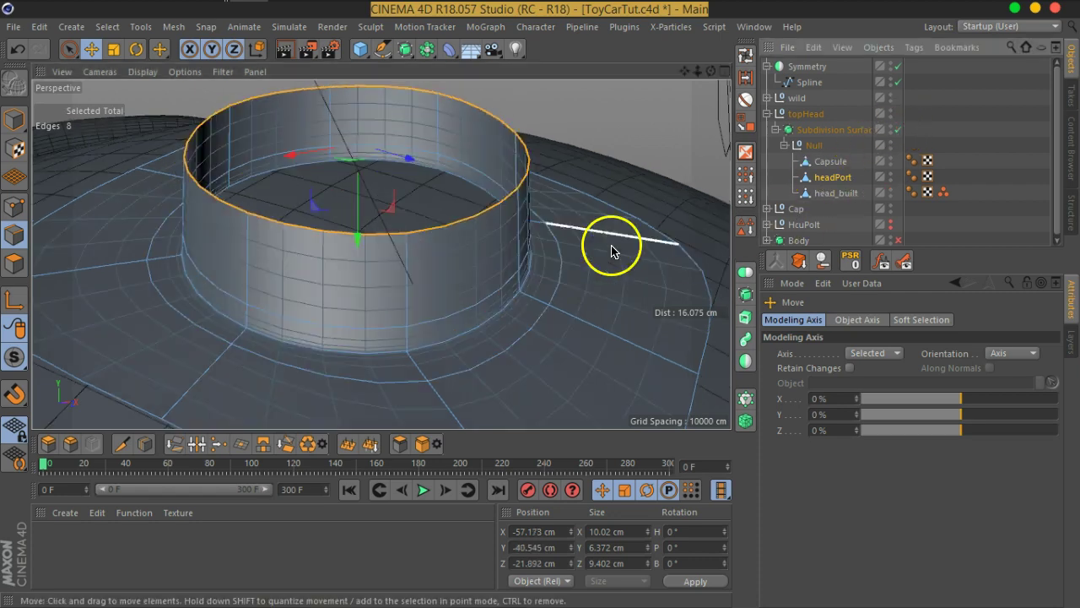
pyautogui.scroll(-5, 507, 261)
pyautogui.moveTo(546, 270)
pyautogui.keyDown('alt'); pyautogui.mouseDown()
pyautogui.moveTo(349, 251)
pyautogui.moveTo(521, 261)
pyautogui.mouseUp(); pyautogui.keyUp('alt')
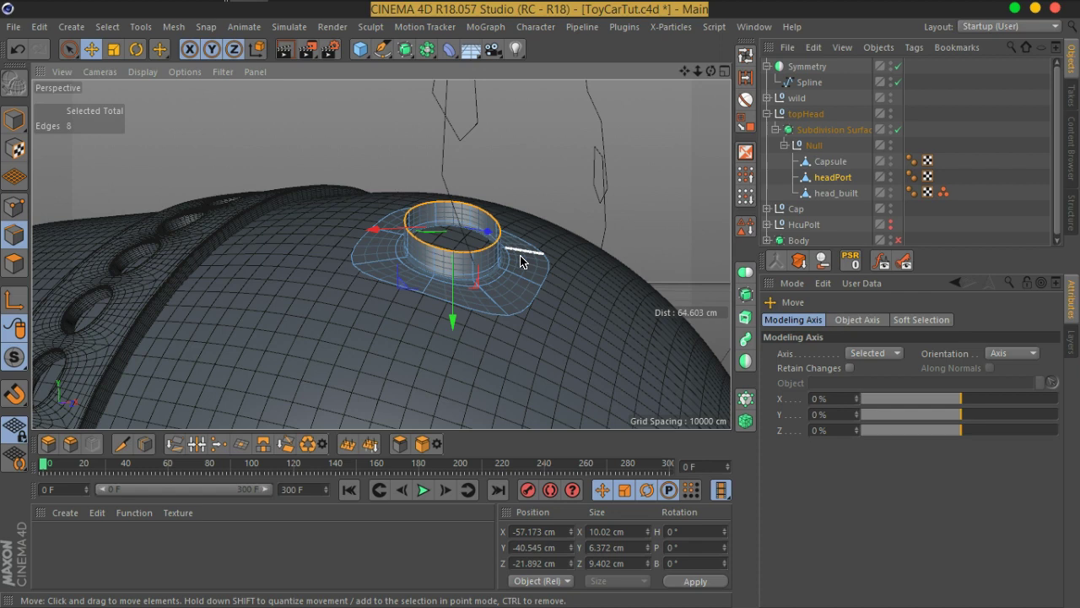
pyautogui.keyDown('alt'); pyautogui.moveTo(521, 261); pyautogui.dragTo(349, 289); pyautogui.keyUp('alt')
pyautogui.moveTo(350, 290)
pyautogui.keyDown('alt'); pyautogui.mouseDown(button='right')
pyautogui.moveTo(583, 292)
pyautogui.moveTo(341, 294)
pyautogui.mouseUp(button='right'); pyautogui.keyUp('alt')
pyautogui.moveTo(342, 295)
pyautogui.keyDown('alt'); pyautogui.mouseDown()
pyautogui.moveTo(242, 304)
pyautogui.moveTo(579, 354)
pyautogui.mouseUp(); pyautogui.keyUp('alt')
pyautogui.moveTo(602, 313)
pyautogui.keyDown('alt'); pyautogui.mouseDown()
pyautogui.moveTo(541, 321)
pyautogui.moveTo(482, 270)
pyautogui.moveTo(442, 270)
pyautogui.moveTo(460, 228)
pyautogui.moveTo(514, 282)
pyautogui.moveTo(474, 292)
pyautogui.mouseUp(); pyautogui.keyUp('alt')
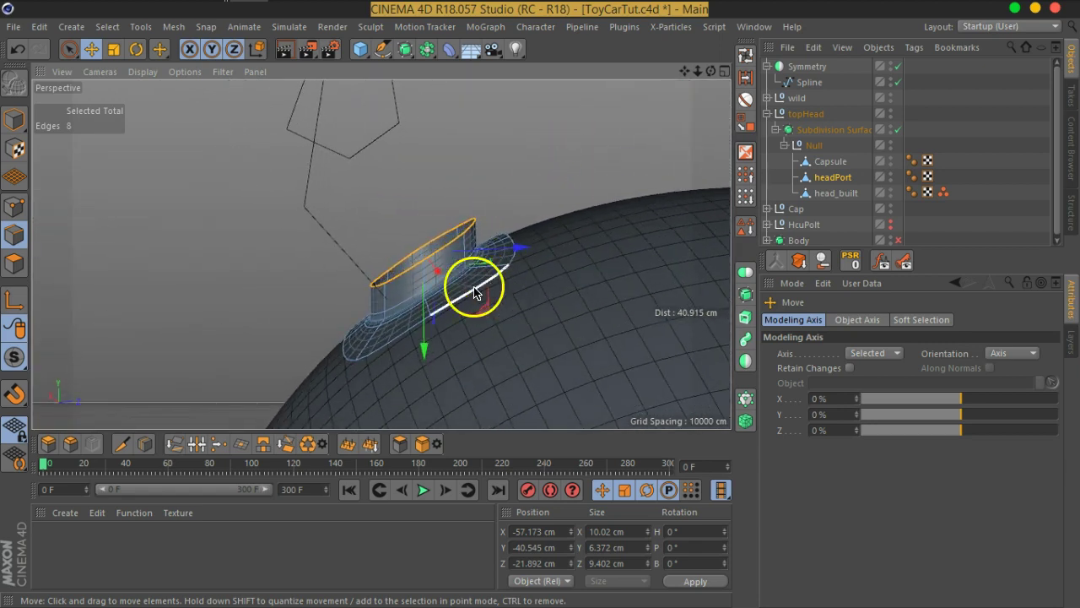
# - Raise the extruded ring higher, then disable subdivision and undo the extrusion
pyautogui.click(113, 49)
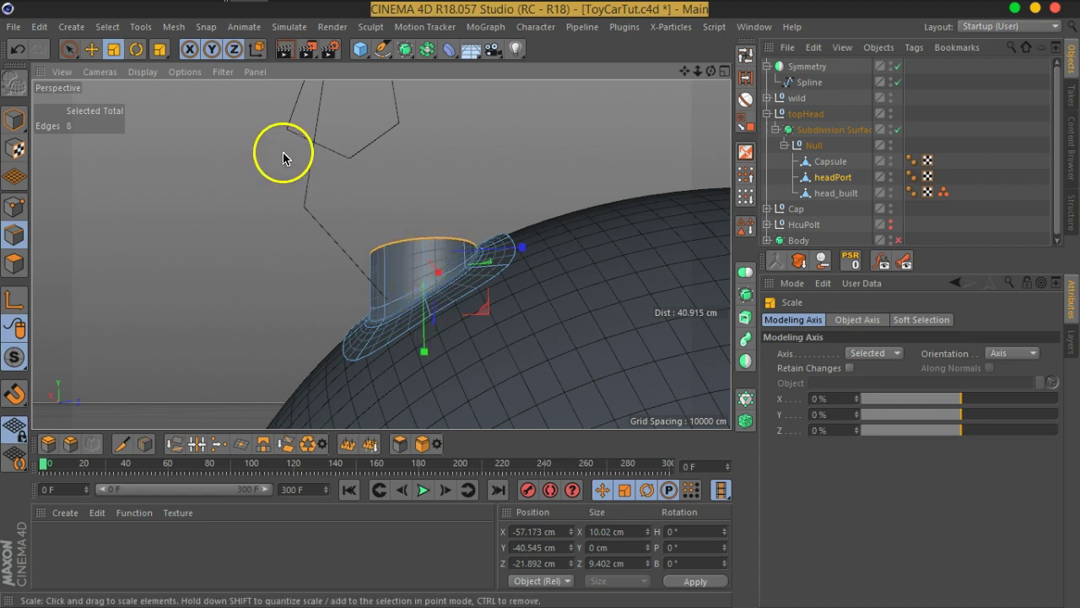
pyautogui.click(91, 49)
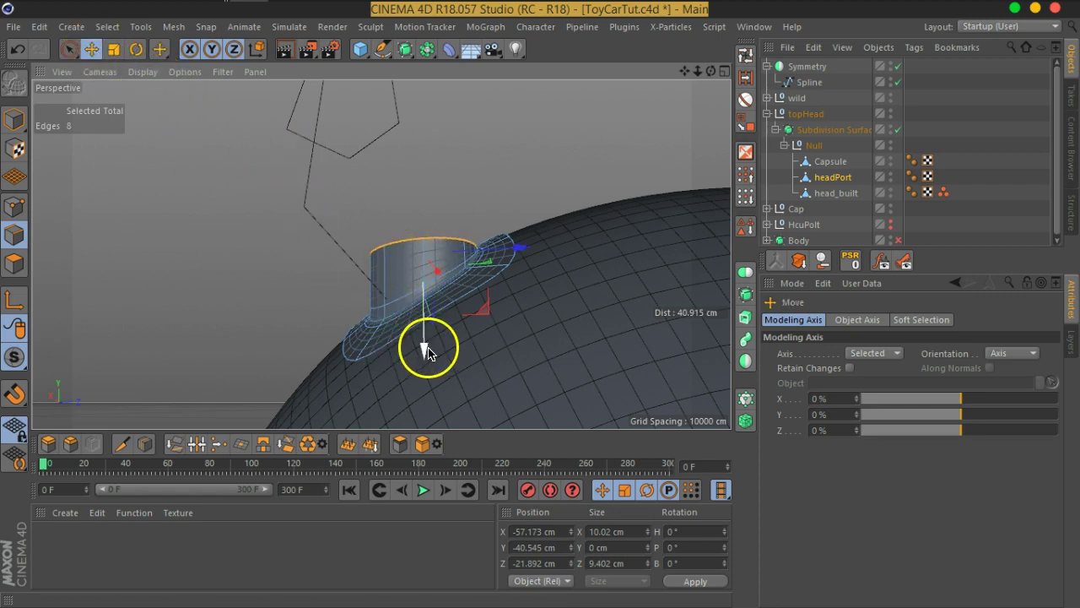
pyautogui.moveTo(426, 350); pyautogui.dragTo(426, 313)
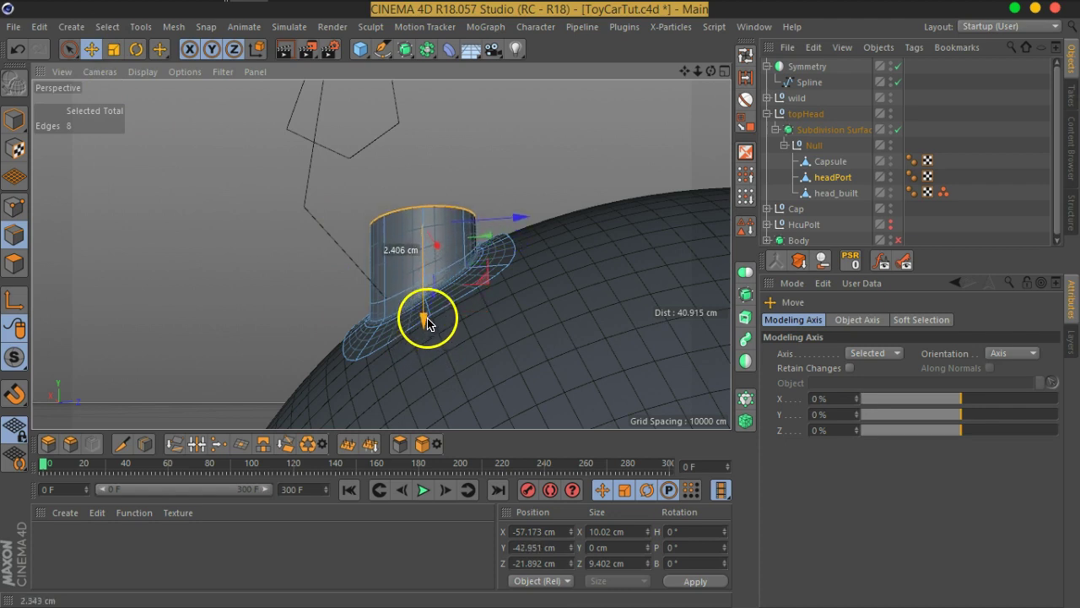
pyautogui.keyDown('alt'); pyautogui.moveTo(509, 288); pyautogui.dragTo(517, 327); pyautogui.keyUp('alt')
pyautogui.moveTo(482, 221)
pyautogui.keyDown('alt'); pyautogui.mouseDown()
pyautogui.moveTo(556, 254)
pyautogui.moveTo(511, 186)
pyautogui.moveTo(540, 188)
pyautogui.moveTo(559, 224)
pyautogui.mouseUp(); pyautogui.keyUp('alt')
pyautogui.click(113, 49)
pyautogui.moveTo(675, 181)
pyautogui.keyDown('alt'); pyautogui.mouseDown()
pyautogui.moveTo(643, 212)
pyautogui.moveTo(650, 241)
pyautogui.mouseUp(); pyautogui.keyUp('alt')
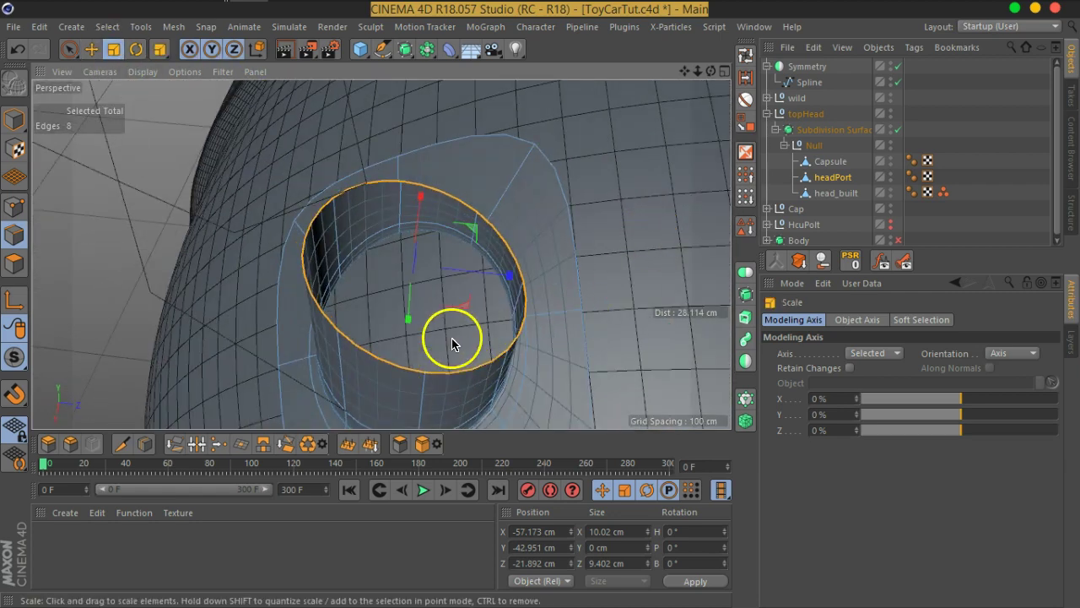
pyautogui.keyDown('alt'); pyautogui.moveTo(452, 341); pyautogui.dragTo(526, 284); pyautogui.keyUp('alt')
pyautogui.keyDown('alt'); pyautogui.moveTo(526, 284); pyautogui.dragTo(526, 354, button='right'); pyautogui.keyUp('alt')
pyautogui.moveTo(526, 355)
pyautogui.keyDown('alt'); pyautogui.mouseDown()
pyautogui.moveTo(470, 293)
pyautogui.moveTo(470, 212)
pyautogui.moveTo(415, 183)
pyautogui.moveTo(268, 228)
pyautogui.moveTo(301, 312)
pyautogui.moveTo(429, 314)
pyautogui.mouseUp(); pyautogui.keyUp('alt')
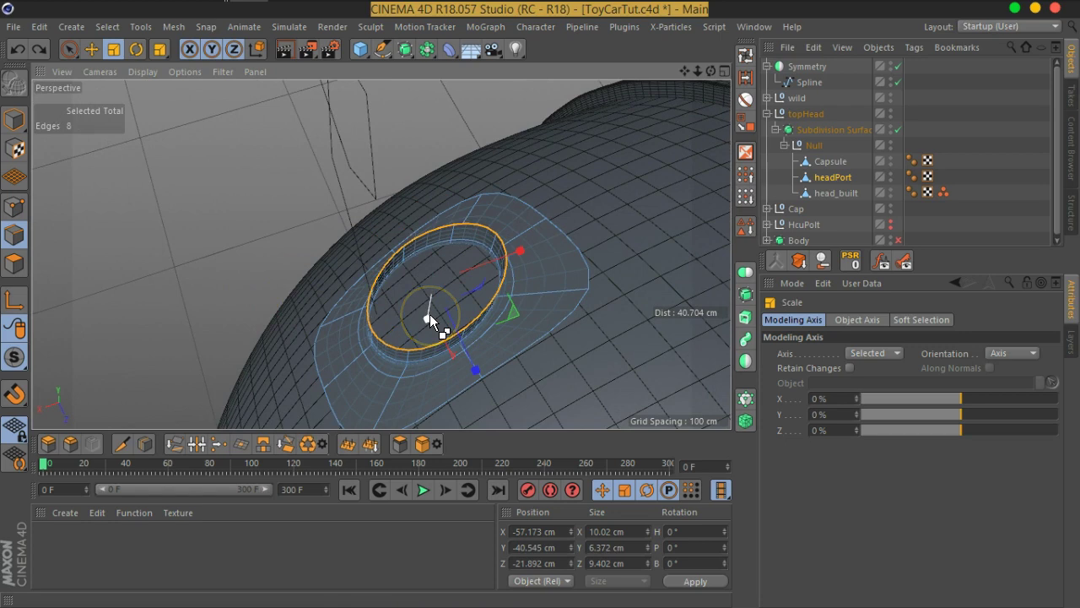
pyautogui.press('q')
pyautogui.hotkey('ctrl', 'z')
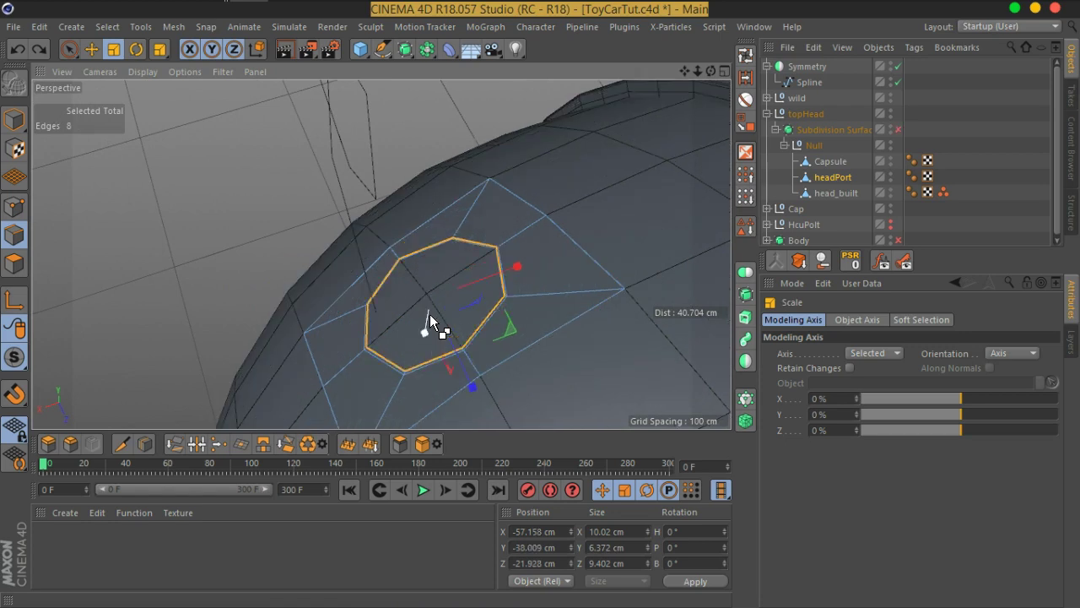
# - Set axis orientation to Normal and resize the edge ring to about 94%
pyautogui.moveTo(432, 320)
pyautogui.mouseDown()
pyautogui.moveTo(490, 373)
pyautogui.moveTo(639, 303)
pyautogui.moveTo(590, 326)
pyautogui.moveTo(598, 304)
pyautogui.moveTo(511, 211)
pyautogui.moveTo(546, 172)
pyautogui.moveTo(543, 270)
pyautogui.moveTo(494, 309)
pyautogui.moveTo(515, 337)
pyautogui.mouseUp()
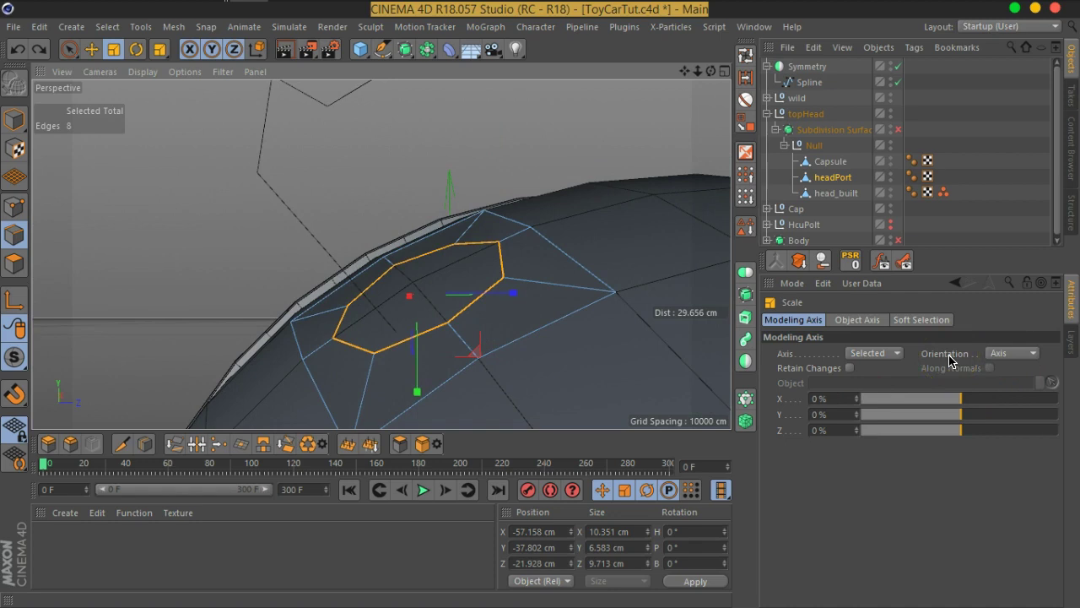
pyautogui.click(1031, 360)
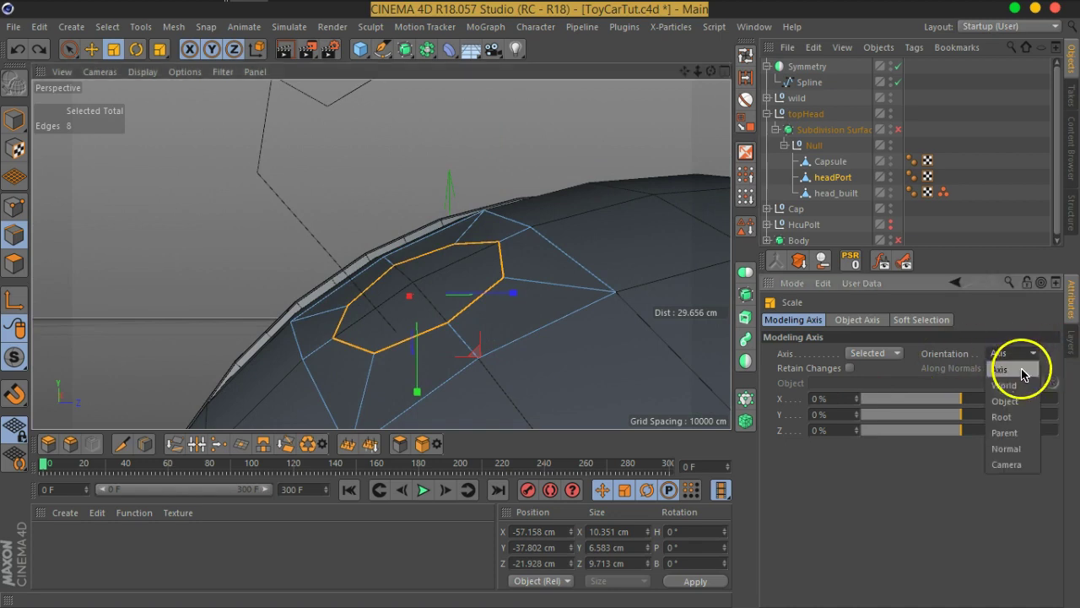
pyautogui.click(1014, 447)
pyautogui.moveTo(495, 242)
pyautogui.keyDown('alt'); pyautogui.mouseDown()
pyautogui.moveTo(458, 309)
pyautogui.moveTo(536, 287)
pyautogui.mouseUp(); pyautogui.keyUp('alt')
pyautogui.moveTo(445, 286)
pyautogui.keyDown('alt'); pyautogui.mouseDown()
pyautogui.moveTo(465, 290)
pyautogui.moveTo(552, 244)
pyautogui.moveTo(546, 309)
pyautogui.moveTo(462, 327)
pyautogui.moveTo(454, 318)
pyautogui.mouseUp(); pyautogui.keyUp('alt')
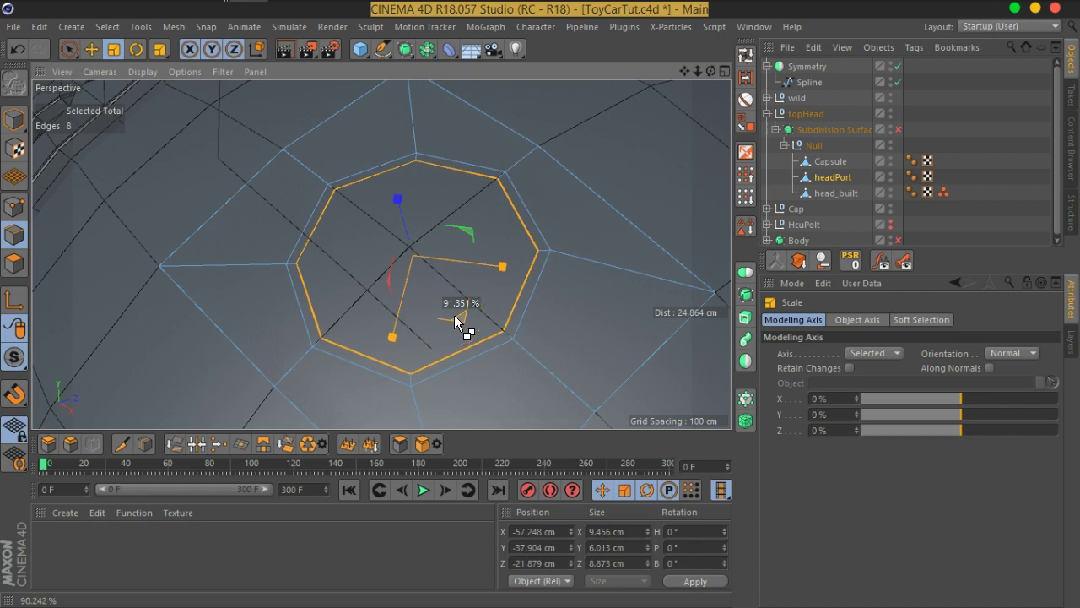
pyautogui.moveTo(454, 315); pyautogui.dragTo(457, 316)
# - Move the edge ring slightly outward into a shallow lip above the surface
pyautogui.click(92, 49)
pyautogui.moveTo(549, 321)
pyautogui.keyDown('alt'); pyautogui.mouseDown()
pyautogui.moveTo(542, 255)
pyautogui.moveTo(466, 250)
pyautogui.moveTo(420, 261)
pyautogui.mouseUp(); pyautogui.keyUp('alt')
pyautogui.moveTo(418, 259); pyautogui.dragTo(418, 262)
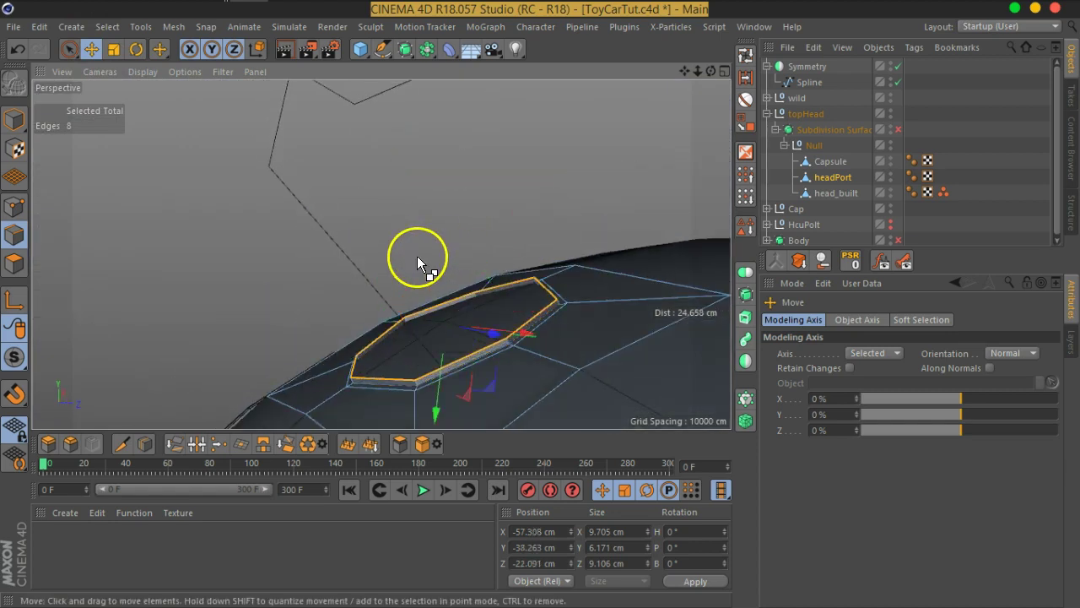
pyautogui.moveTo(448, 310)
pyautogui.mouseDown()
pyautogui.moveTo(411, 242)
pyautogui.moveTo(419, 252)
pyautogui.mouseUp()
pyautogui.click(519, 307)
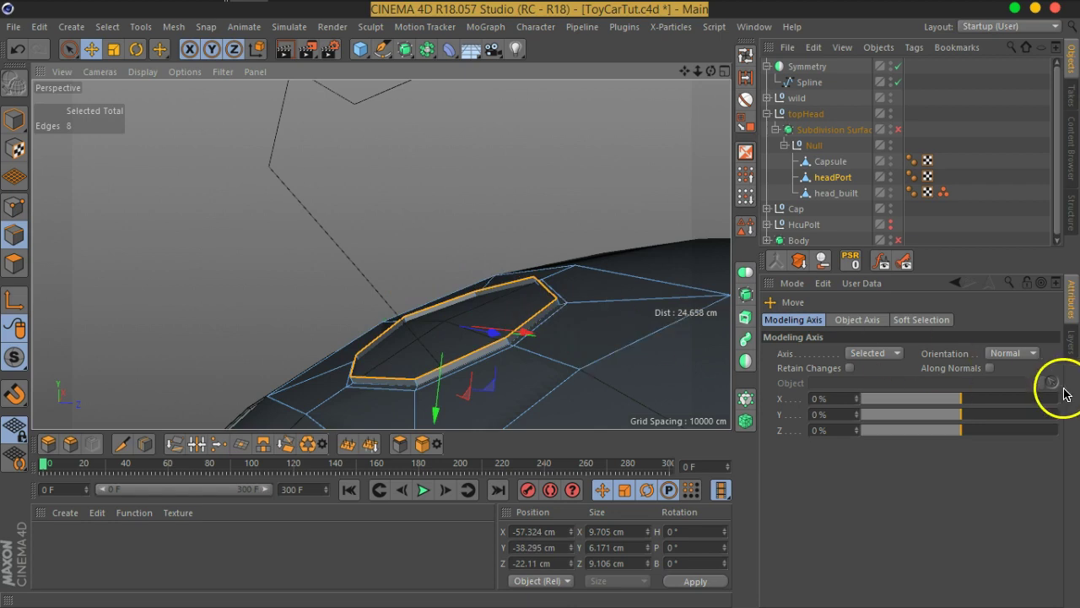
# - Try the Move tool's Axis, Normal, World and Object modeling axis orientations
pyautogui.click(1011, 354)
pyautogui.click(1004, 370)
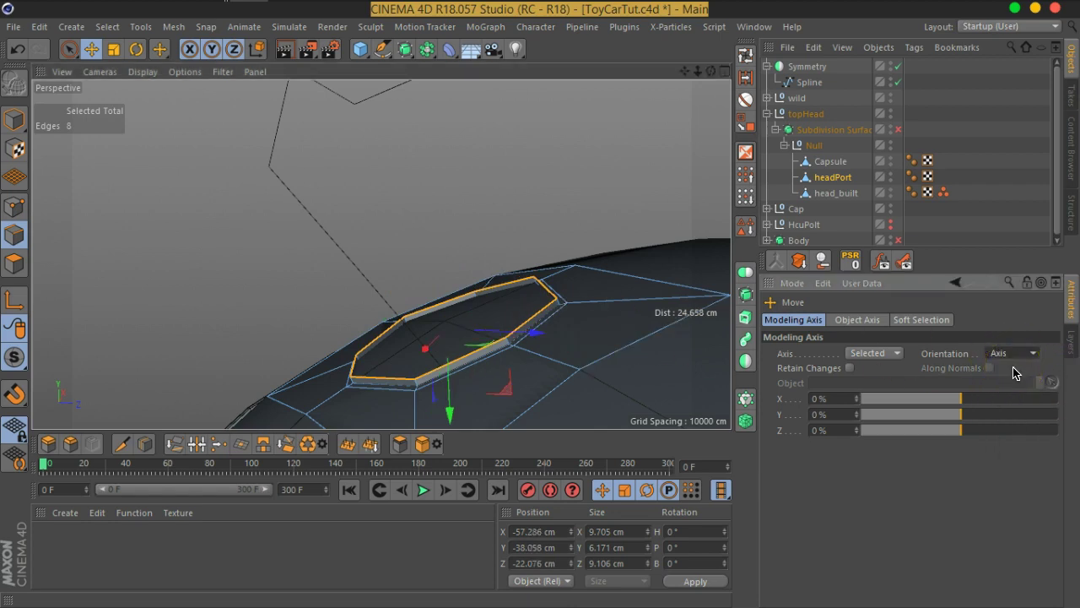
pyautogui.click(1006, 360)
pyautogui.click(997, 440)
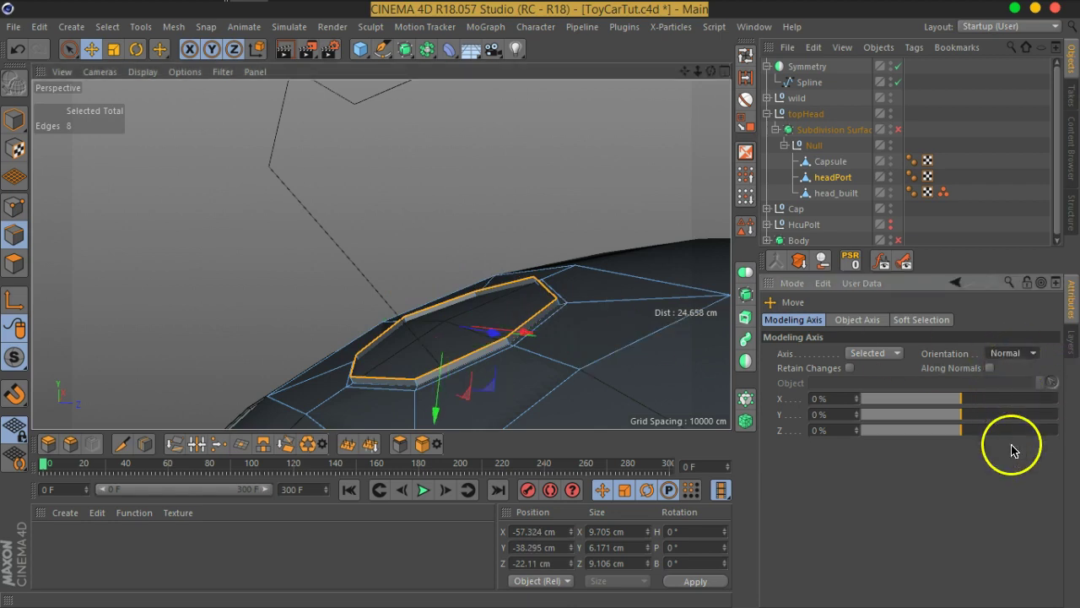
pyautogui.moveTo(509, 348)
pyautogui.keyDown('alt'); pyautogui.mouseDown()
pyautogui.moveTo(641, 248)
pyautogui.moveTo(487, 296)
pyautogui.moveTo(638, 361)
pyautogui.moveTo(701, 333)
pyautogui.moveTo(562, 261)
pyautogui.moveTo(542, 284)
pyautogui.mouseUp(); pyautogui.keyUp('alt')
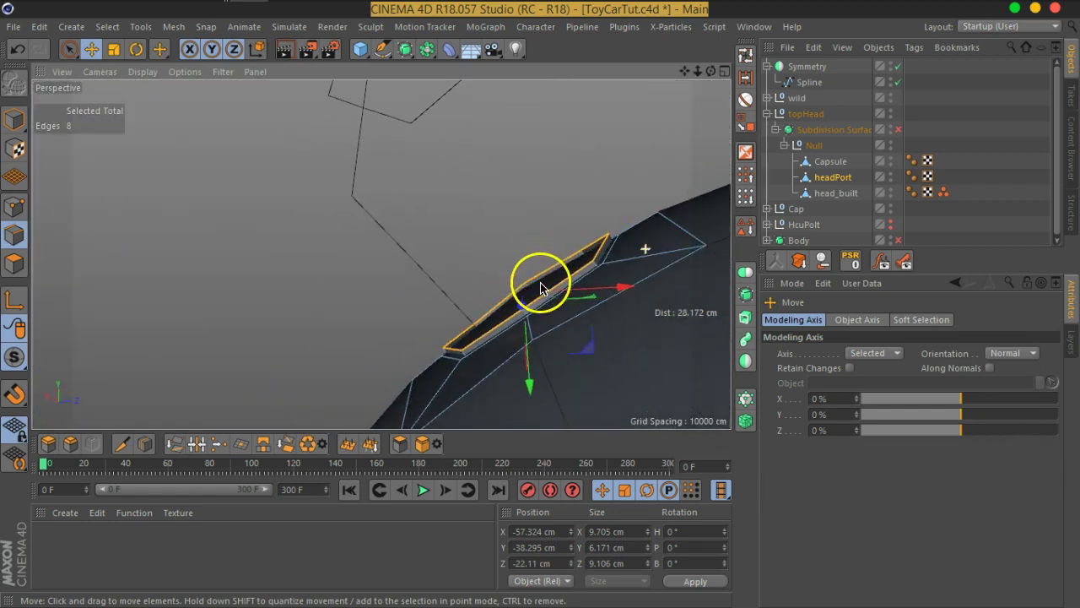
pyautogui.click(1002, 353)
pyautogui.click(1005, 385)
pyautogui.moveTo(545, 294)
pyautogui.keyDown('alt'); pyautogui.mouseDown()
pyautogui.moveTo(622, 316)
pyautogui.moveTo(579, 345)
pyautogui.moveTo(514, 289)
pyautogui.mouseUp(); pyautogui.keyUp('alt')
pyautogui.click(1005, 354)
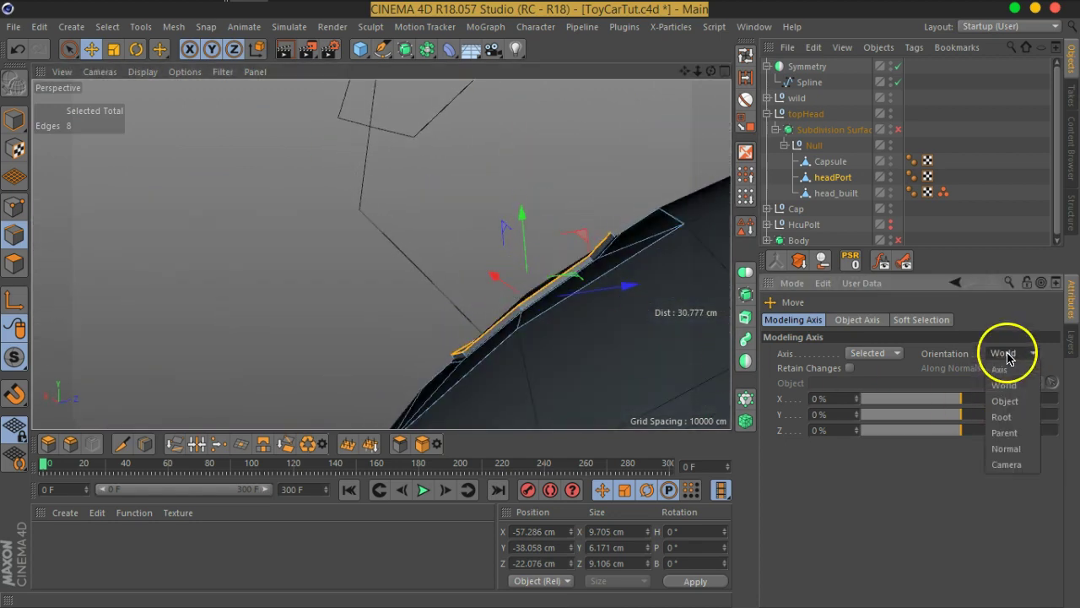
pyautogui.click(1006, 400)
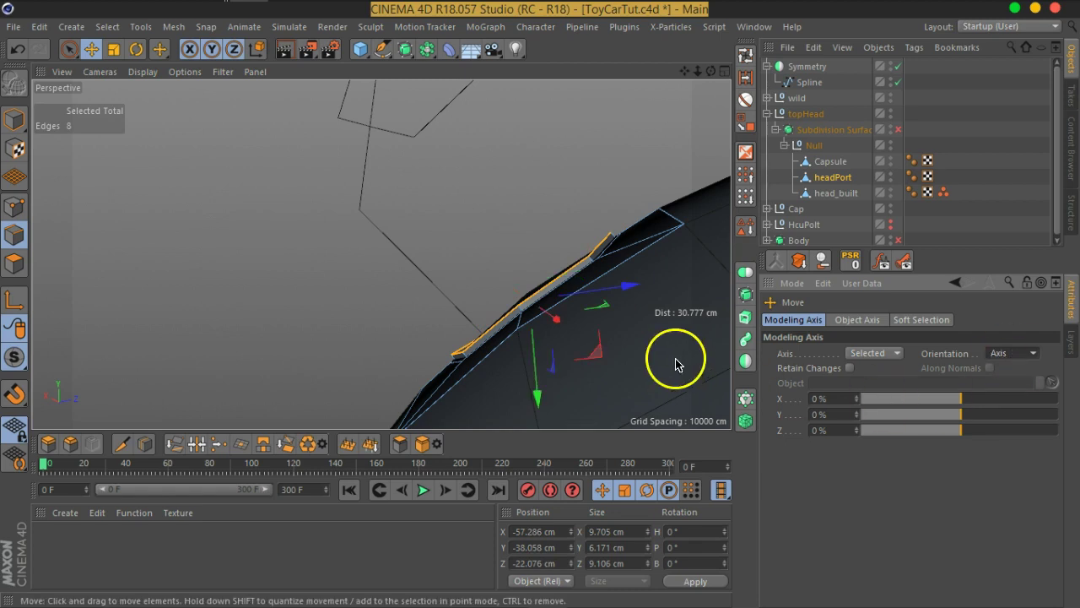
# - Extrude the edge loop upward into a short wall and scale its top ring flat to 0 cm
pyautogui.keyDown('alt'); pyautogui.moveTo(676, 361); pyautogui.dragTo(646, 378); pyautogui.keyUp('alt')
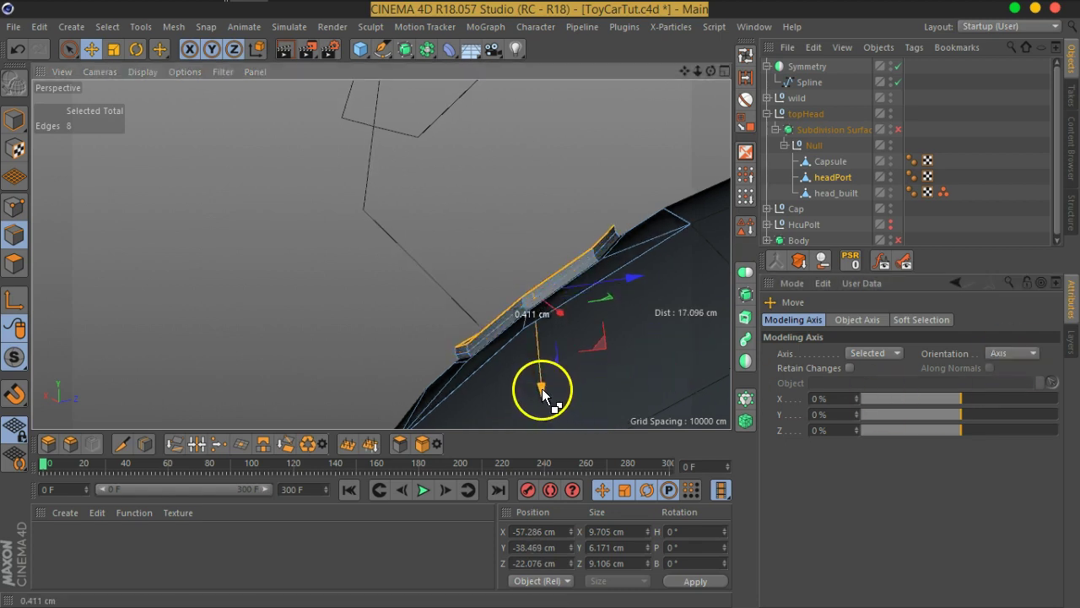
pyautogui.keyDown('ctrl'); pyautogui.moveTo(543, 397); pyautogui.dragTo(527, 316); pyautogui.keyUp('ctrl')
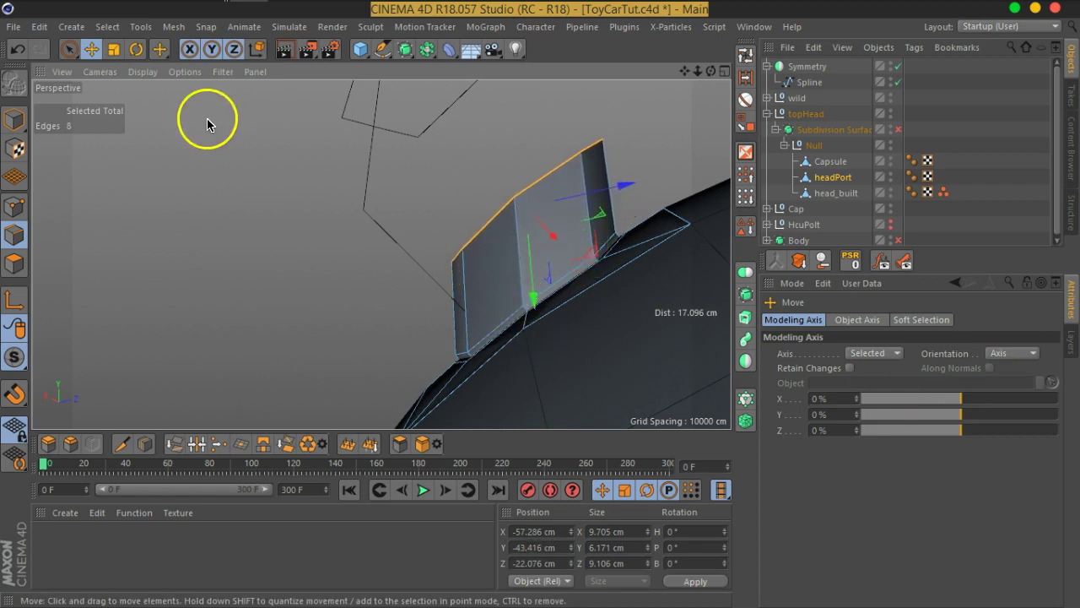
pyautogui.click(114, 48)
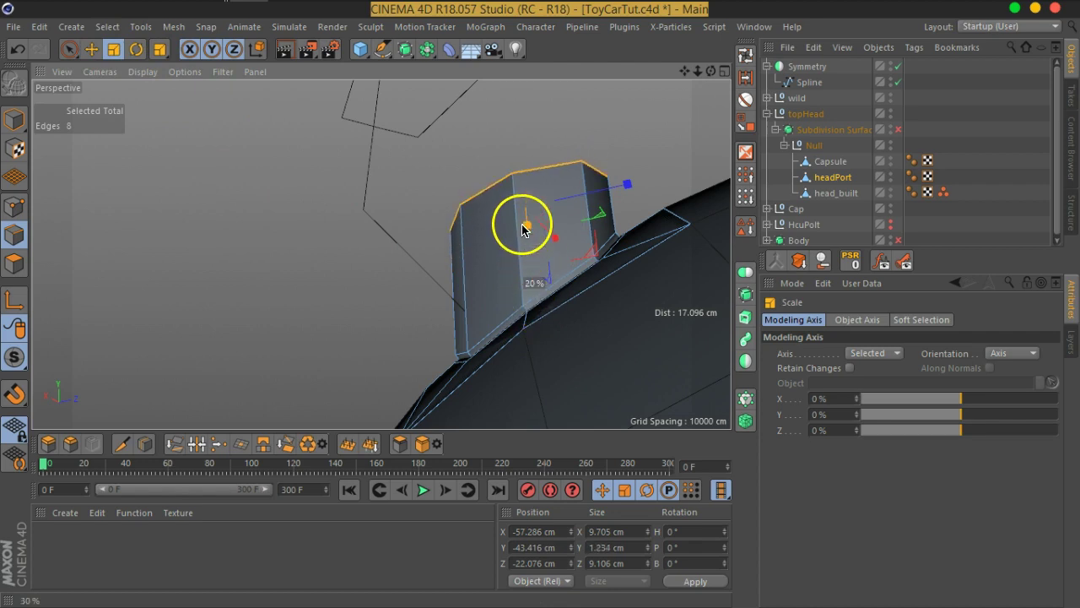
pyautogui.moveTo(523, 212)
pyautogui.keyDown('alt'); pyautogui.mouseDown()
pyautogui.moveTo(568, 347)
pyautogui.moveTo(478, 416)
pyautogui.moveTo(646, 441)
pyautogui.moveTo(610, 392)
pyautogui.moveTo(499, 360)
pyautogui.moveTo(494, 306)
pyautogui.moveTo(434, 282)
pyautogui.moveTo(452, 349)
pyautogui.mouseUp(); pyautogui.keyUp('alt')
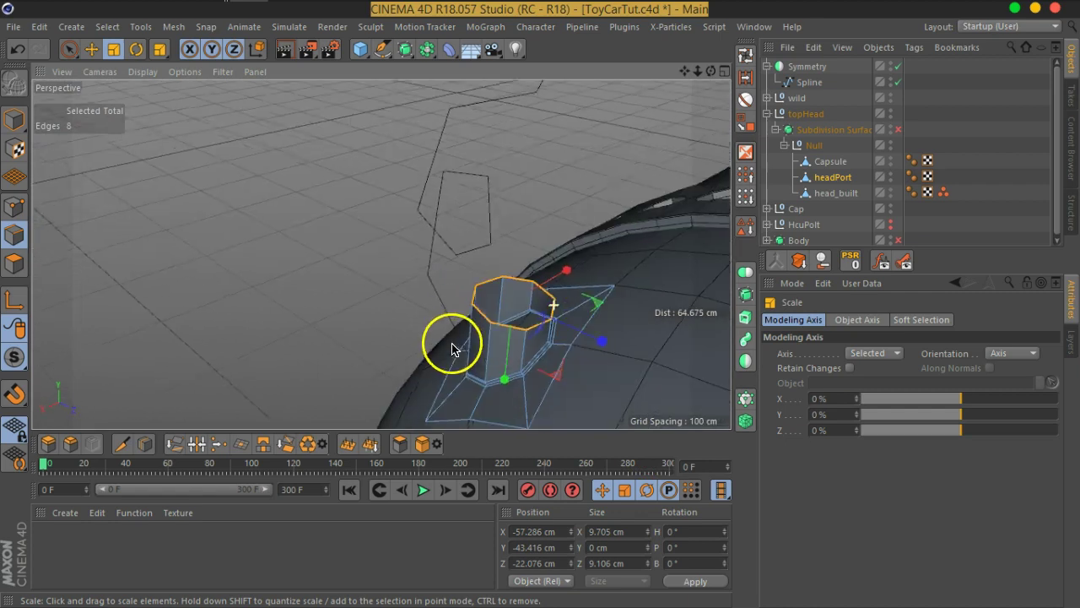
# - Turn subdivision smoothing back on and scale the top ring slightly inward
pyautogui.click(898, 129)
pyautogui.moveTo(613, 313)
pyautogui.keyDown('alt'); pyautogui.mouseDown()
pyautogui.moveTo(484, 306)
pyautogui.moveTo(511, 345)
pyautogui.moveTo(586, 391)
pyautogui.moveTo(577, 415)
pyautogui.moveTo(547, 309)
pyautogui.moveTo(584, 323)
pyautogui.moveTo(521, 273)
pyautogui.moveTo(550, 222)
pyautogui.moveTo(664, 141)
pyautogui.moveTo(617, 161)
pyautogui.moveTo(610, 282)
pyautogui.mouseUp(); pyautogui.keyUp('alt')
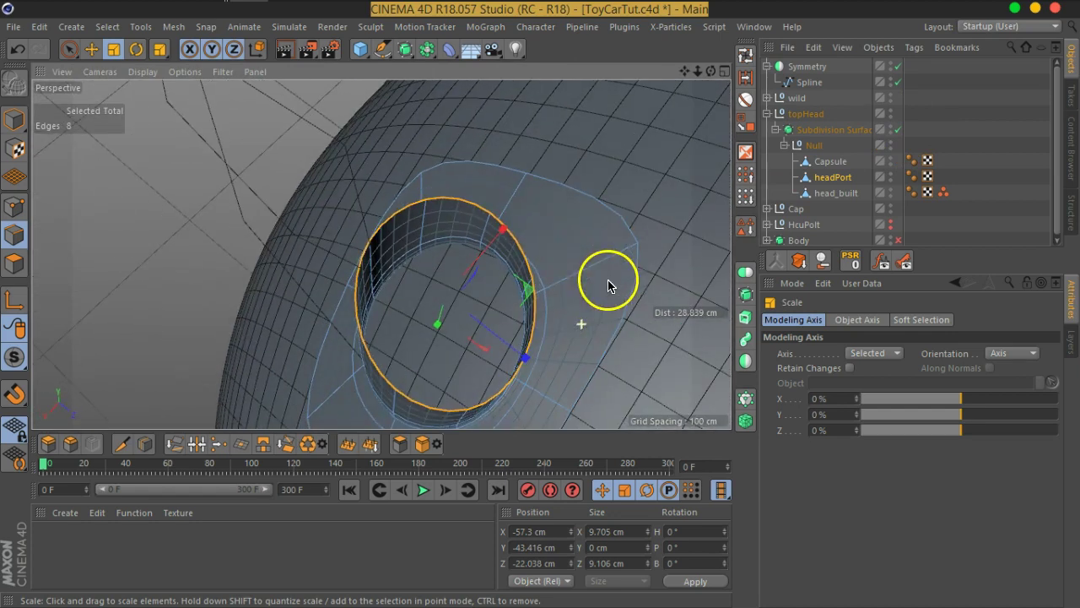
pyautogui.moveTo(531, 293)
pyautogui.mouseDown()
pyautogui.moveTo(490, 296)
pyautogui.moveTo(540, 299)
pyautogui.moveTo(228, 336)
pyautogui.mouseUp()
pyautogui.moveTo(458, 385)
pyautogui.keyDown('alt'); pyautogui.mouseDown()
pyautogui.moveTo(404, 349)
pyautogui.moveTo(572, 276)
pyautogui.moveTo(562, 321)
pyautogui.moveTo(482, 338)
pyautogui.moveTo(473, 321)
pyautogui.moveTo(490, 316)
pyautogui.moveTo(495, 354)
pyautogui.moveTo(481, 337)
pyautogui.moveTo(497, 395)
pyautogui.moveTo(501, 365)
pyautogui.mouseUp(); pyautogui.keyUp('alt')
pyautogui.click(91, 49)
pyautogui.moveTo(441, 284)
pyautogui.keyDown('alt'); pyautogui.mouseDown()
pyautogui.moveTo(525, 313)
pyautogui.moveTo(560, 291)
pyautogui.mouseUp(); pyautogui.keyUp('alt')
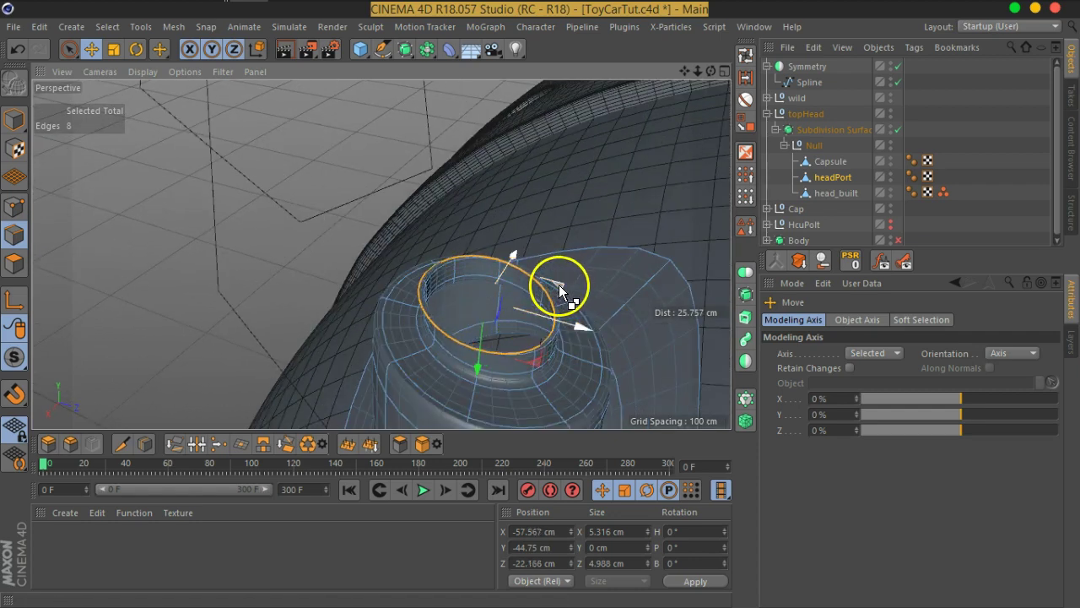
pyautogui.hotkey('ctrl', 'z')
# - Shrink the top ring to about 55% and sink it 1.7 cm into a recessed opening
pyautogui.click(115, 48)
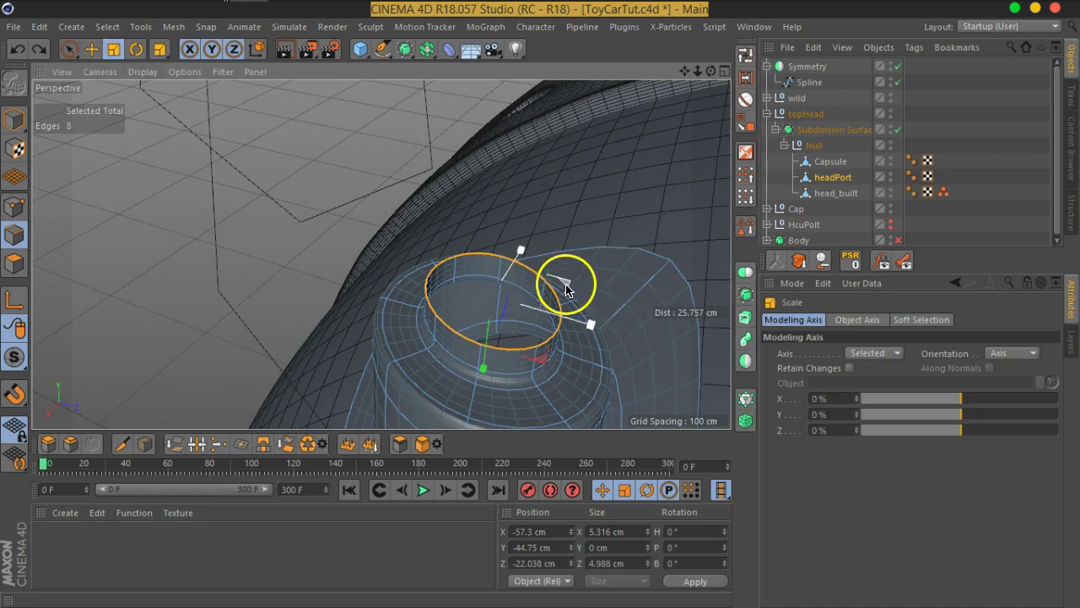
pyautogui.moveTo(567, 287)
pyautogui.mouseDown()
pyautogui.moveTo(311, 293)
pyautogui.moveTo(181, 313)
pyautogui.mouseUp()
pyautogui.click(90, 50)
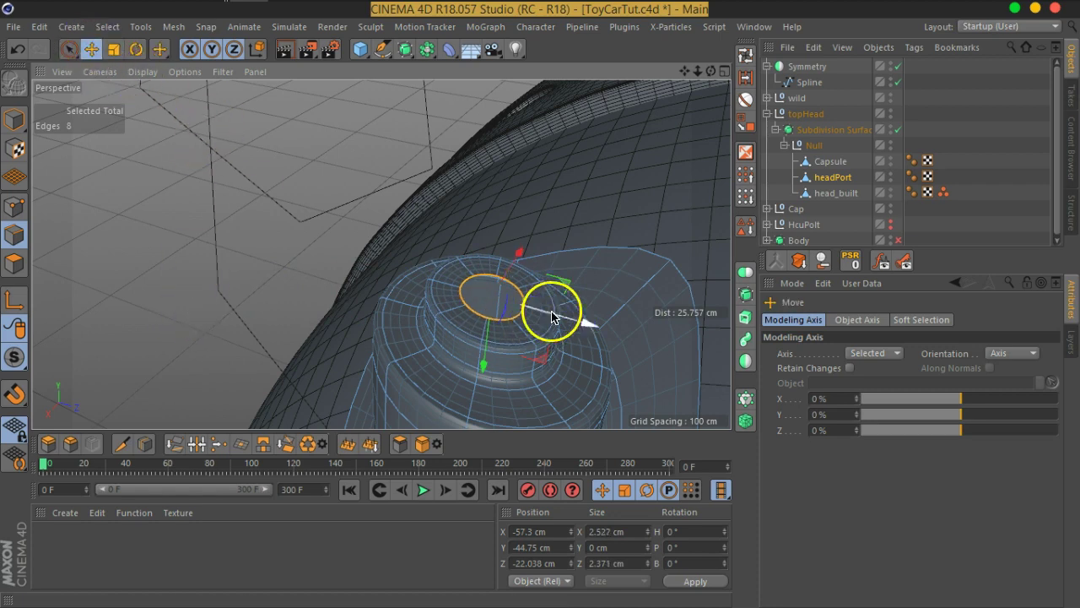
pyautogui.moveTo(487, 342); pyautogui.dragTo(487, 370)
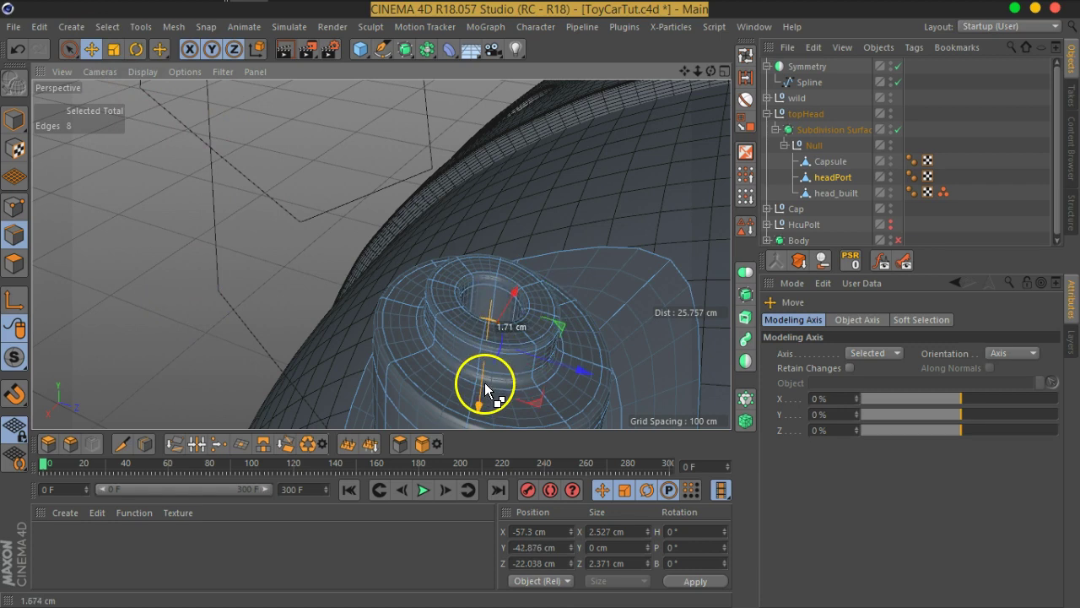
pyautogui.click(912, 222)
pyautogui.scroll(-3, 484, 301)
# - Switch the viewport to plain smooth shading to inspect the port cylinder
pyautogui.scroll(-3, 484, 302)
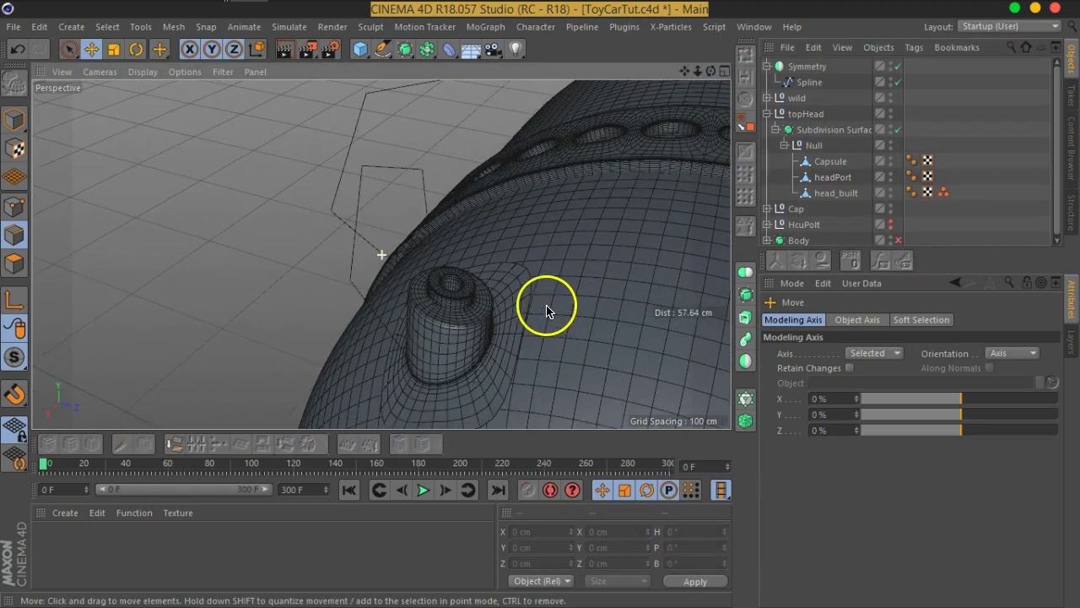
pyautogui.moveTo(470, 296)
pyautogui.keyDown('alt'); pyautogui.mouseDown()
pyautogui.moveTo(632, 301)
pyautogui.moveTo(373, 393)
pyautogui.mouseUp(); pyautogui.keyUp('alt')
pyautogui.scroll(-5, 373, 392)
pyautogui.scroll(2, 459, 278)
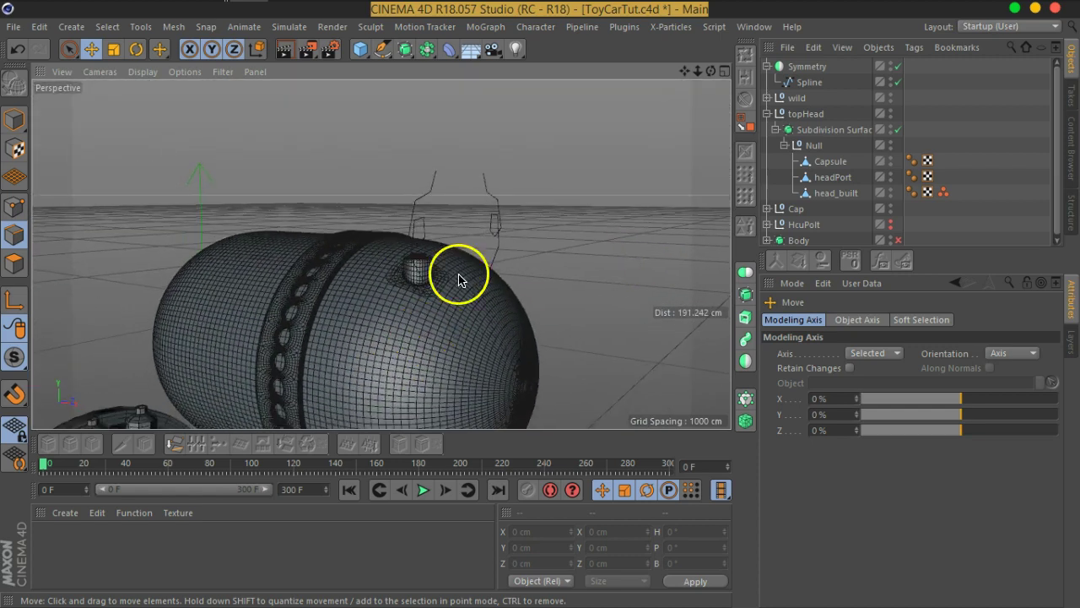
pyautogui.scroll(3, 429, 270)
pyautogui.scroll(3, 430, 270)
pyautogui.scroll(1, 550, 312)
pyautogui.keyDown('alt'); pyautogui.moveTo(550, 313); pyautogui.dragTo(544, 285); pyautogui.keyUp('alt')
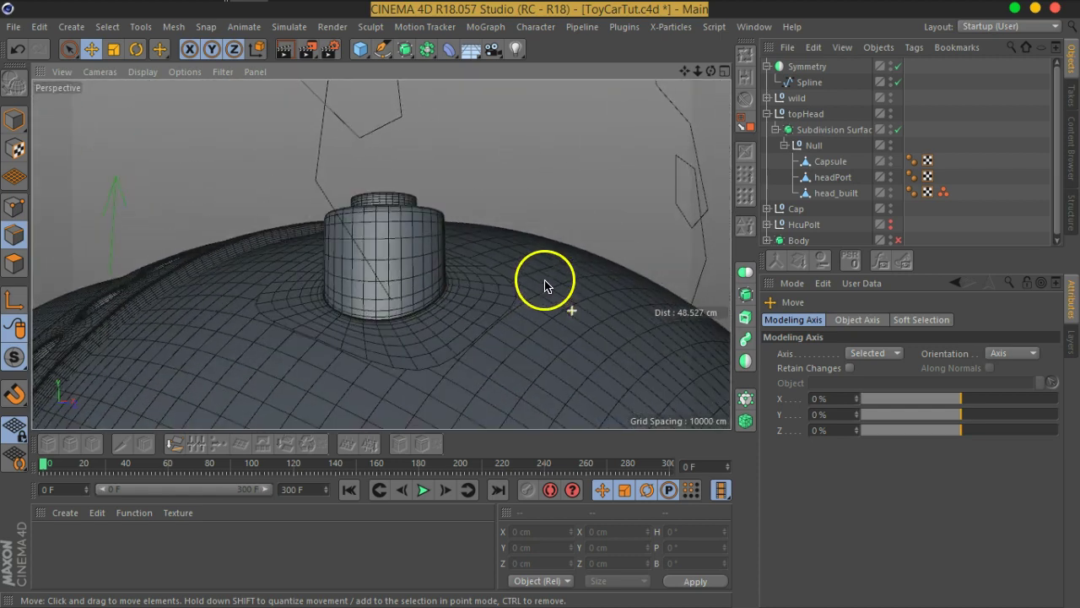
pyautogui.click(184, 72)
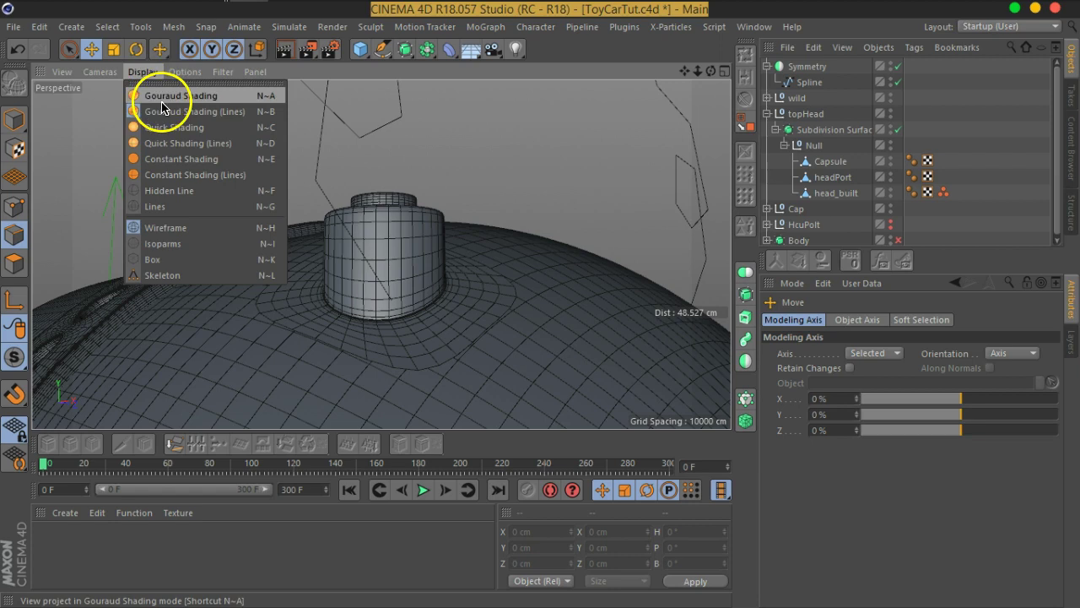
pyautogui.click(161, 98)
pyautogui.moveTo(411, 253)
pyautogui.keyDown('alt'); pyautogui.mouseDown()
pyautogui.moveTo(308, 205)
pyautogui.moveTo(249, 207)
pyautogui.moveTo(221, 236)
pyautogui.moveTo(270, 291)
pyautogui.moveTo(362, 296)
pyautogui.moveTo(490, 292)
pyautogui.moveTo(646, 254)
pyautogui.moveTo(666, 258)
pyautogui.moveTo(422, 265)
pyautogui.moveTo(349, 309)
pyautogui.moveTo(391, 335)
pyautogui.mouseUp(); pyautogui.keyUp('alt')
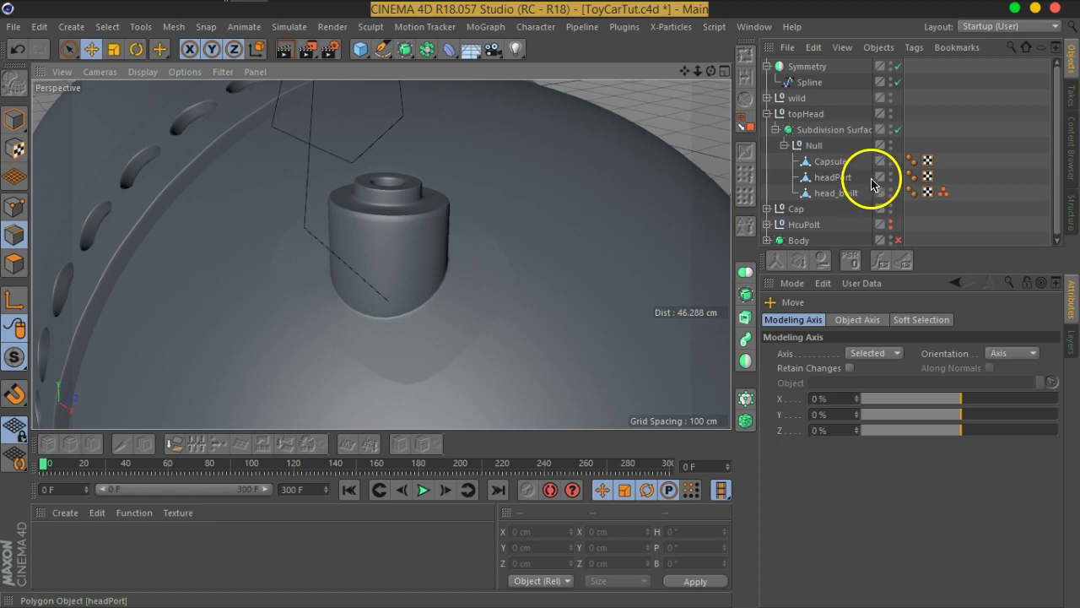
# - Select headPort and raise the mesh slightly on the head
pyautogui.click(839, 194)
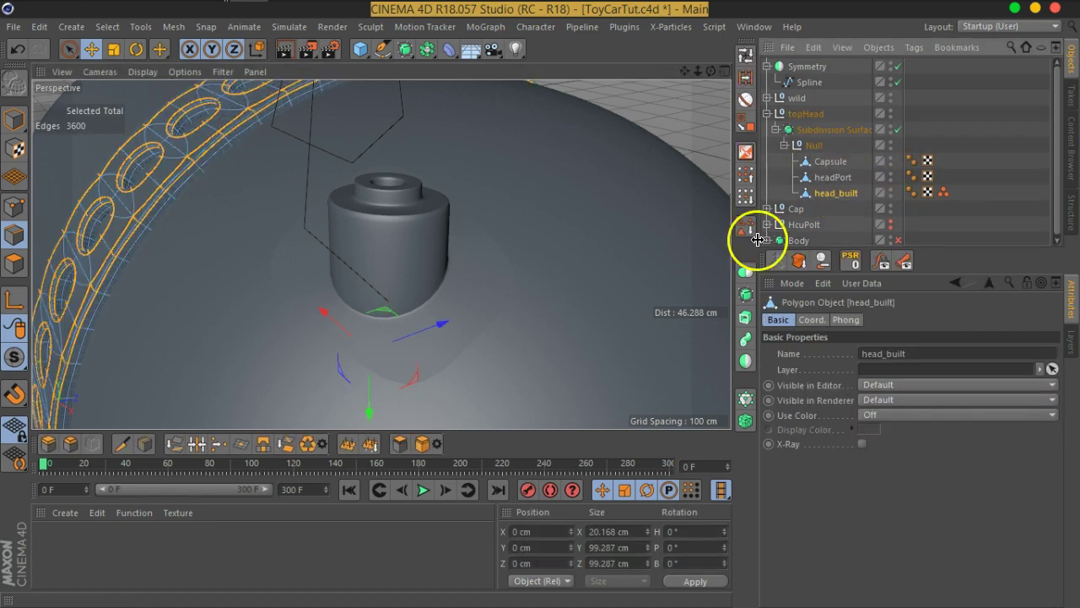
pyautogui.click(829, 179)
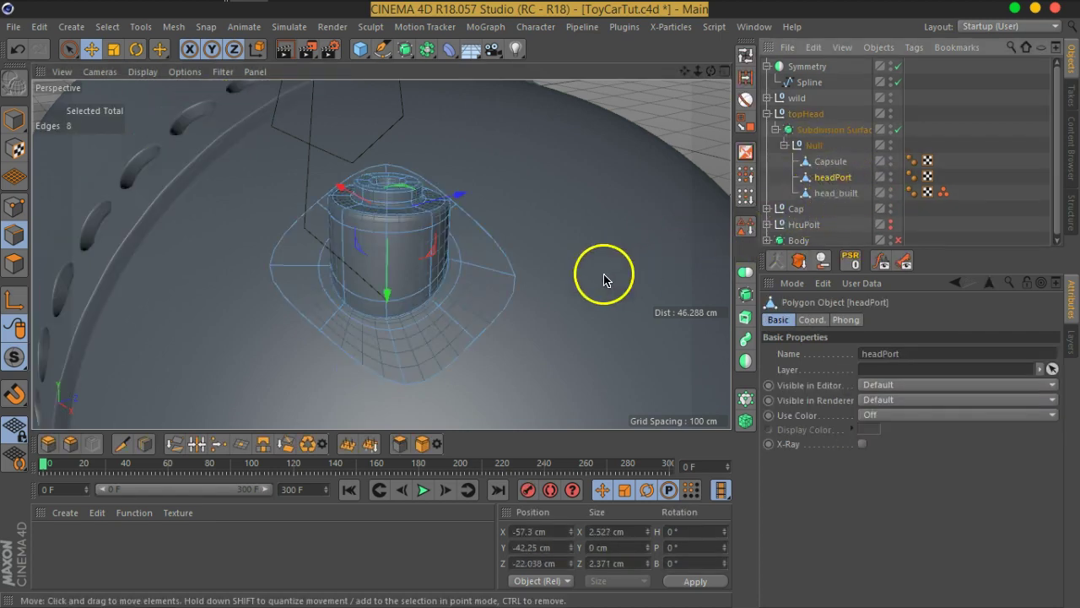
pyautogui.moveTo(513, 333)
pyautogui.keyDown('alt'); pyautogui.mouseDown()
pyautogui.moveTo(511, 281)
pyautogui.moveTo(492, 350)
pyautogui.moveTo(495, 285)
pyautogui.mouseUp(); pyautogui.keyUp('alt')
pyautogui.moveTo(427, 289); pyautogui.dragTo(429, 297)
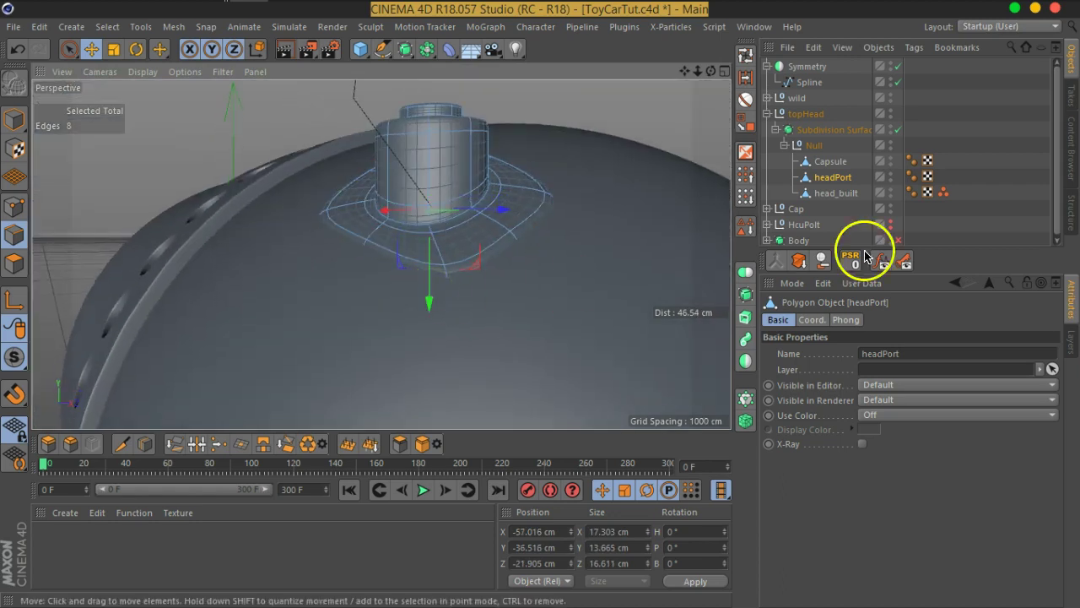
pyautogui.click(863, 248)
pyautogui.moveTo(554, 181)
pyautogui.keyDown('alt'); pyautogui.mouseDown()
pyautogui.moveTo(433, 225)
pyautogui.moveTo(349, 214)
pyautogui.moveTo(708, 213)
pyautogui.moveTo(731, 259)
pyautogui.moveTo(655, 282)
pyautogui.moveTo(449, 253)
pyautogui.moveTo(545, 197)
pyautogui.moveTo(362, 212)
pyautogui.moveTo(393, 169)
pyautogui.moveTo(453, 234)
pyautogui.mouseUp(); pyautogui.keyUp('alt')
# - Select headPort and open the generator flyout to reach Symmetry
pyautogui.middleClick(221, 193)
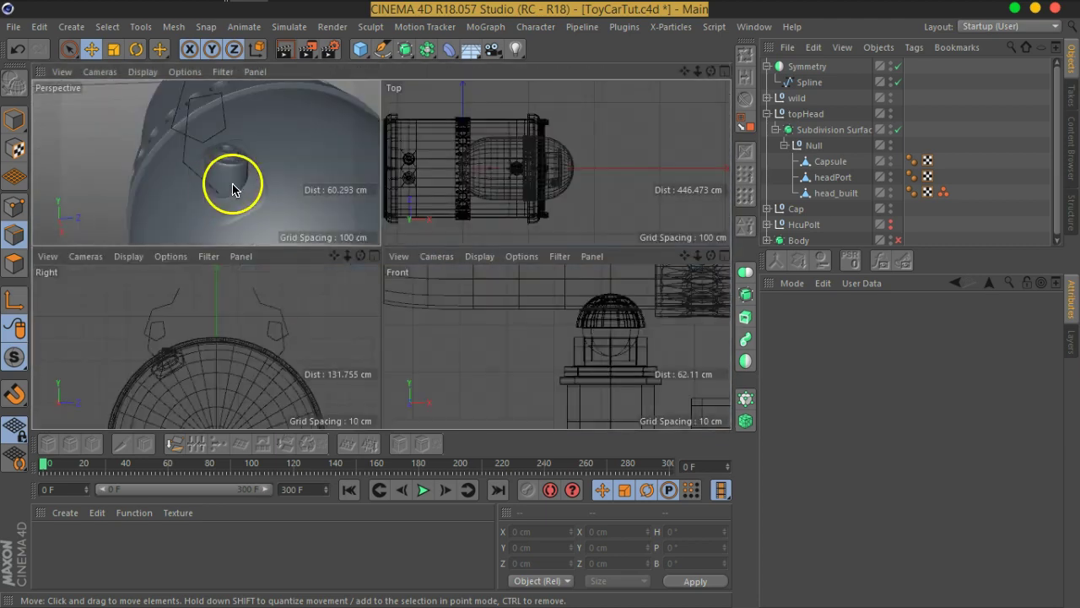
pyautogui.middleClick(233, 180)
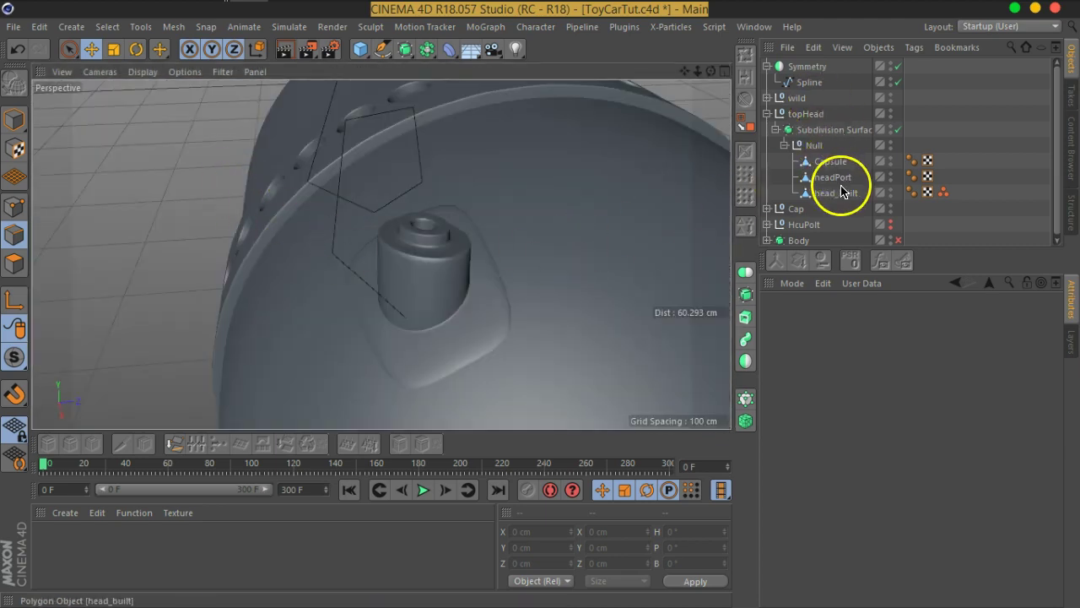
pyautogui.click(833, 178)
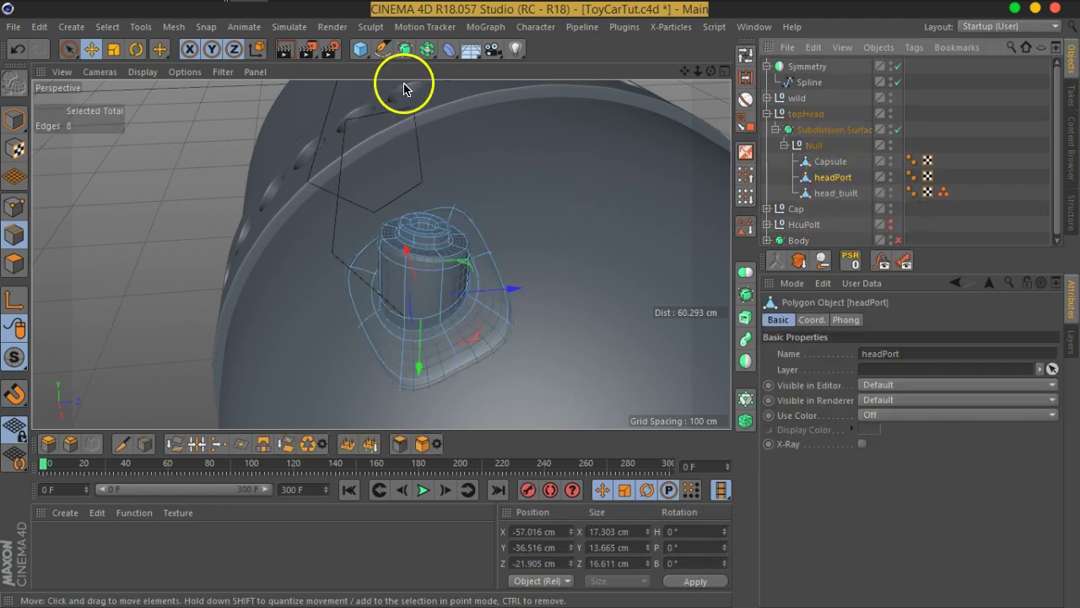
pyautogui.moveTo(426, 56); pyautogui.dragTo(627, 128)
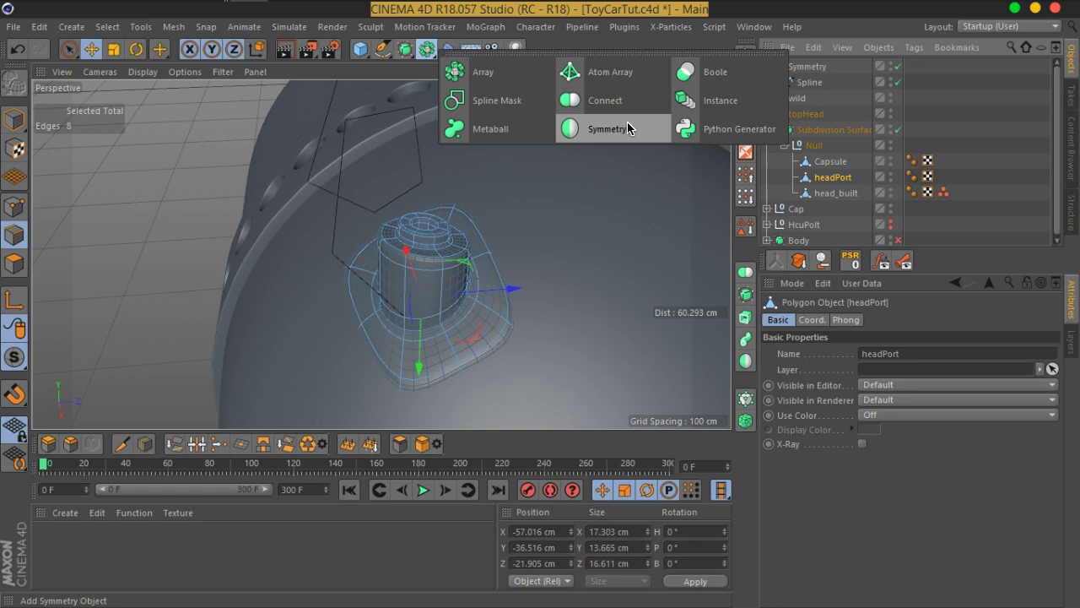
# - Add a Symmetry object beside headPort under the Null and put headPort inside Symmetry.1
pyautogui.click(627, 128)
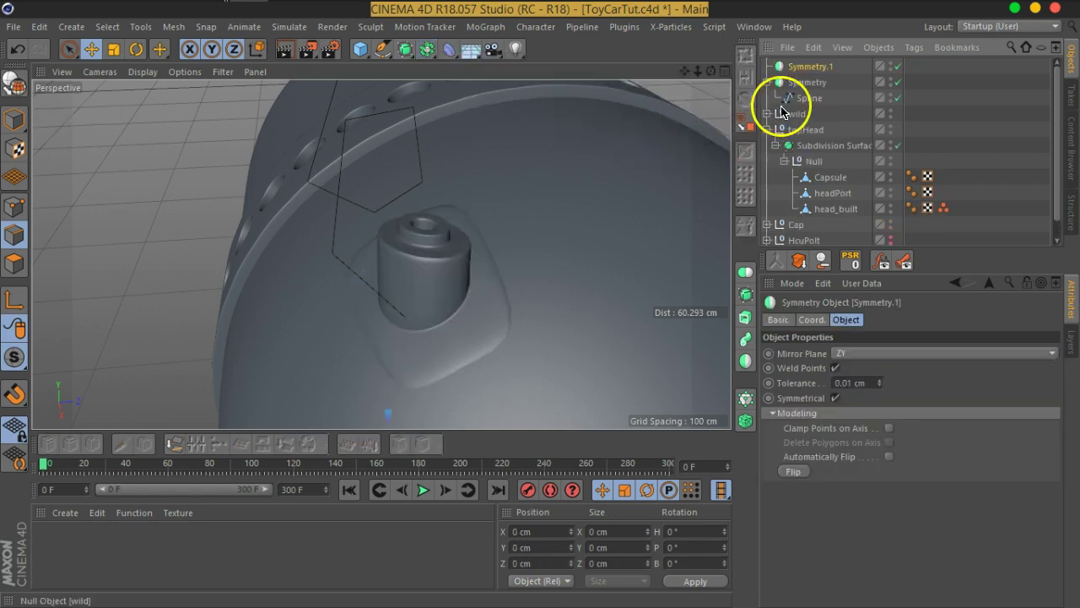
pyautogui.moveTo(835, 189); pyautogui.dragTo(835, 188)
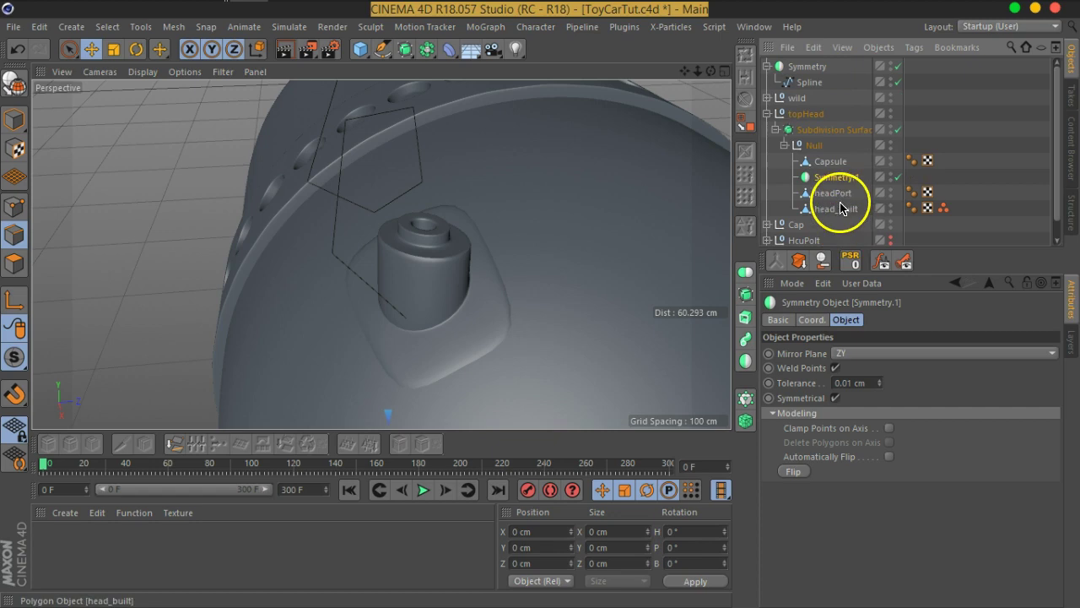
pyautogui.doubleClick(835, 192)
pyautogui.press('Escape')
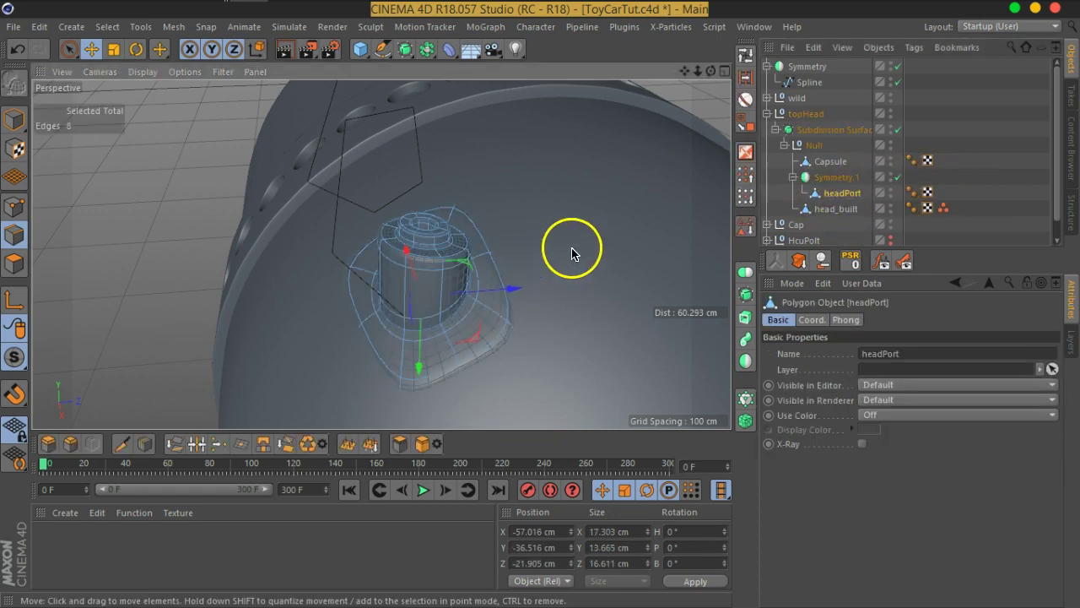
pyautogui.keyDown('alt'); pyautogui.moveTo(569, 248); pyautogui.dragTo(217, 222); pyautogui.keyUp('alt')
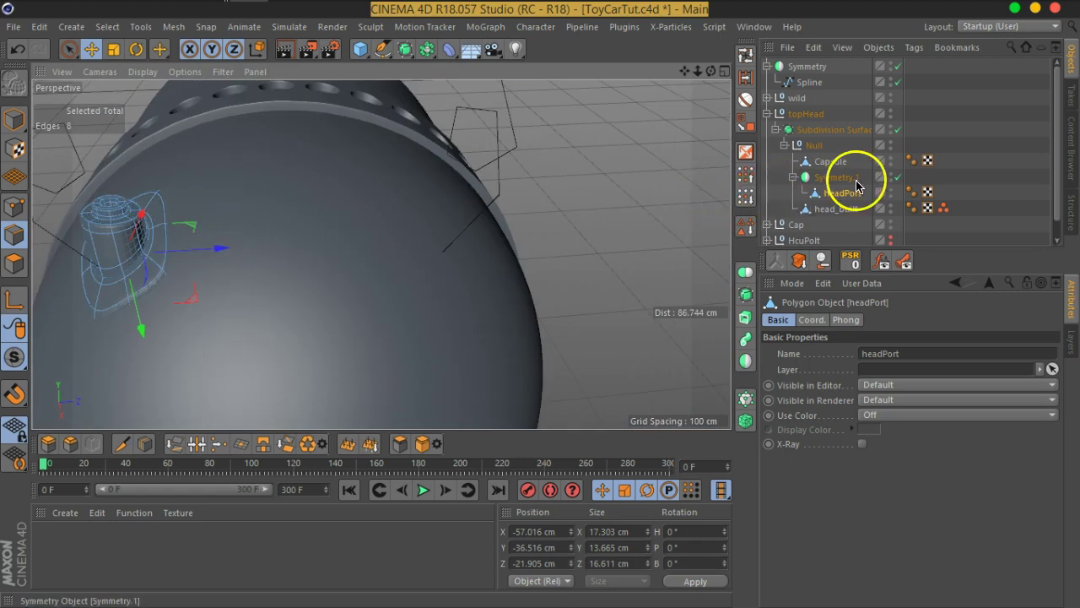
# - Set Symmetry.1's Mirror Plane to XY so a matching port appears on the other side
pyautogui.click(835, 177)
pyautogui.click(873, 353)
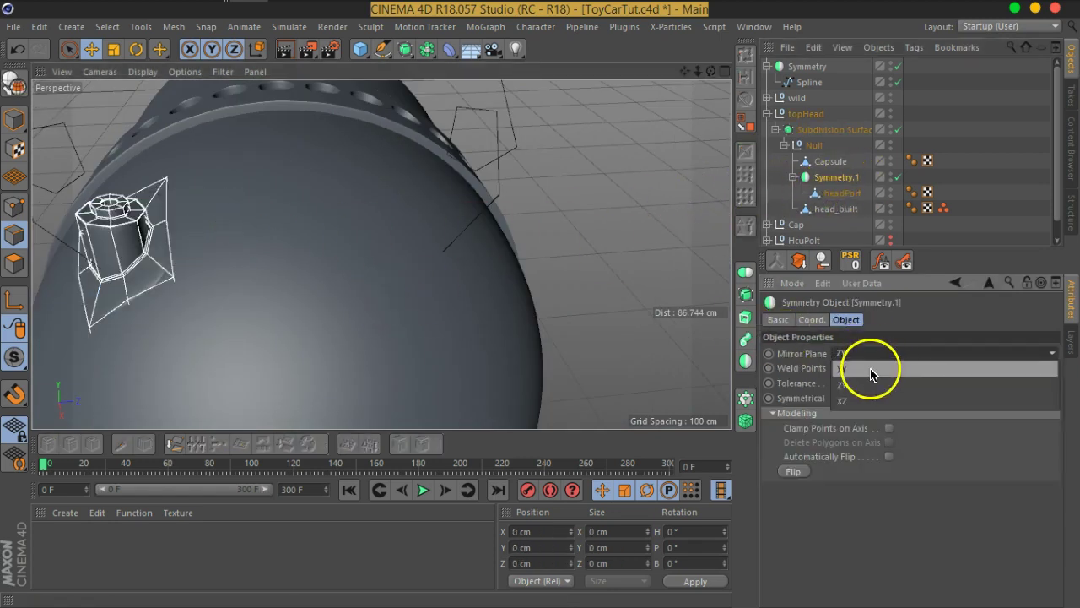
pyautogui.click(872, 368)
pyautogui.moveTo(678, 364)
pyautogui.keyDown('alt'); pyautogui.mouseDown()
pyautogui.moveTo(434, 278)
pyautogui.moveTo(357, 186)
pyautogui.moveTo(205, 185)
pyautogui.moveTo(459, 212)
pyautogui.moveTo(511, 253)
pyautogui.mouseUp(); pyautogui.keyUp('alt')
# - In Model mode, move the antenna spline up and along Z onto the right headPort
pyautogui.click(810, 85)
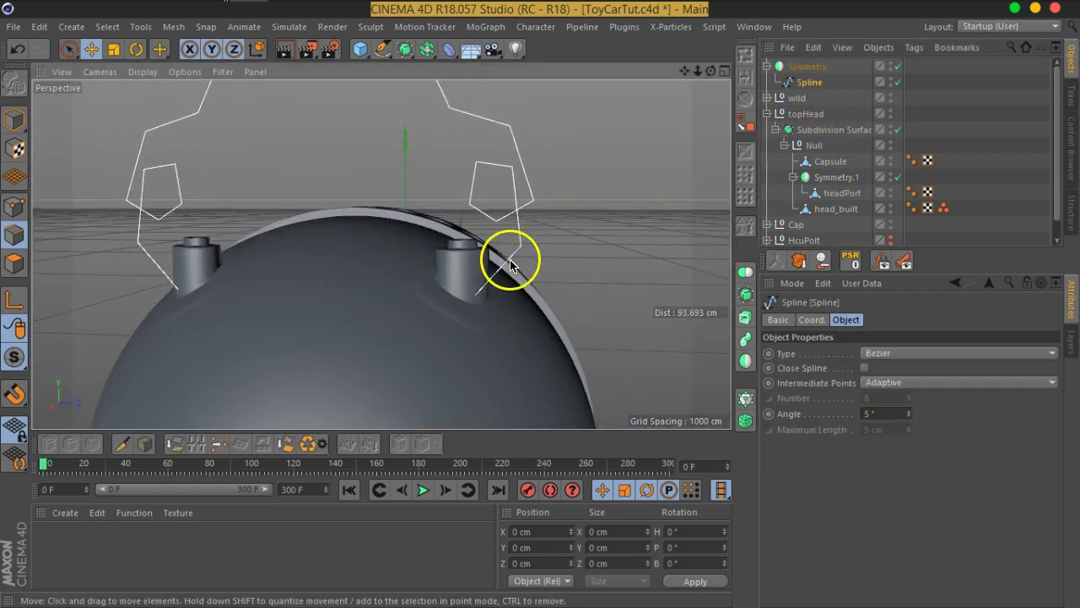
pyautogui.click(19, 118)
pyautogui.click(33, 113)
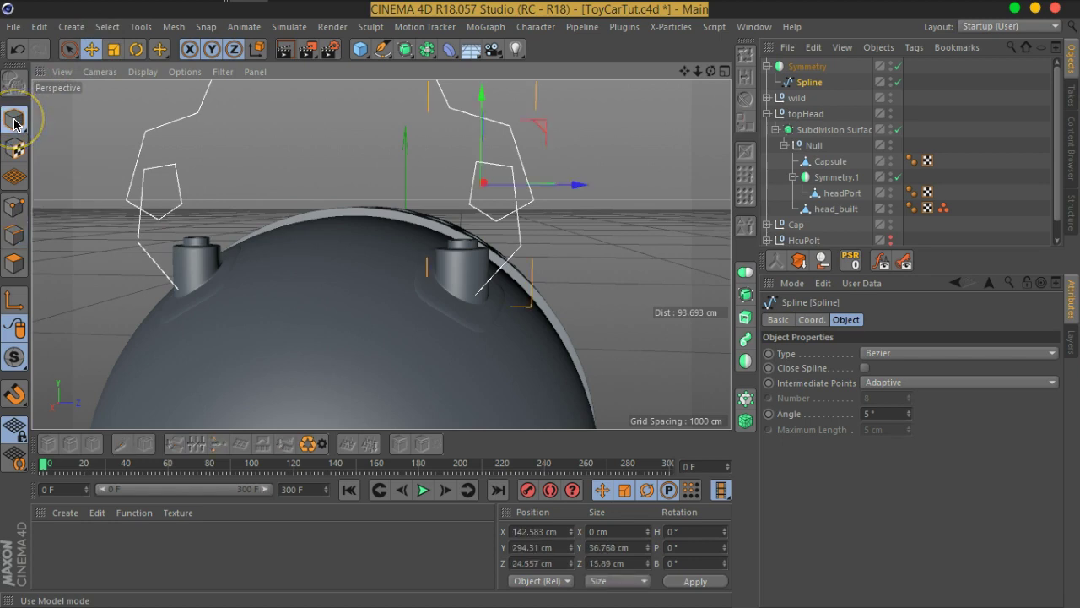
pyautogui.moveTo(506, 290)
pyautogui.keyDown('alt'); pyautogui.mouseDown()
pyautogui.moveTo(474, 262)
pyautogui.moveTo(470, 241)
pyautogui.moveTo(459, 284)
pyautogui.moveTo(475, 357)
pyautogui.mouseUp(); pyautogui.keyUp('alt')
pyautogui.keyDown('alt'); pyautogui.moveTo(475, 357); pyautogui.dragTo(500, 264, button='right'); pyautogui.keyUp('alt')
pyautogui.moveTo(500, 265)
pyautogui.keyDown('alt'); pyautogui.mouseDown()
pyautogui.moveTo(465, 278)
pyautogui.moveTo(540, 328)
pyautogui.moveTo(470, 301)
pyautogui.mouseUp(); pyautogui.keyUp('alt')
pyautogui.moveTo(410, 197)
pyautogui.mouseDown()
pyautogui.moveTo(419, 113)
pyautogui.moveTo(420, 146)
pyautogui.mouseUp()
pyautogui.moveTo(510, 205); pyautogui.dragTo(560, 217)
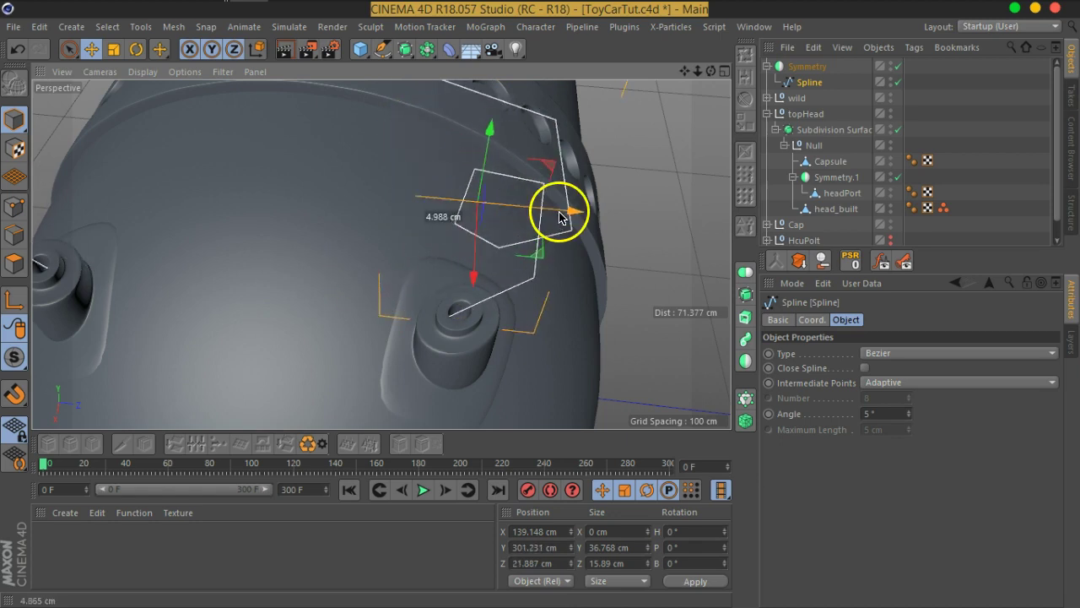
pyautogui.moveTo(482, 296)
pyautogui.keyDown('alt'); pyautogui.mouseDown()
pyautogui.moveTo(479, 228)
pyautogui.moveTo(476, 281)
pyautogui.moveTo(504, 253)
pyautogui.moveTo(493, 218)
pyautogui.moveTo(472, 223)
pyautogui.mouseUp(); pyautogui.keyUp('alt')
# - Select all ten spline points and make them Soft Interpolation
pyautogui.click(17, 207)
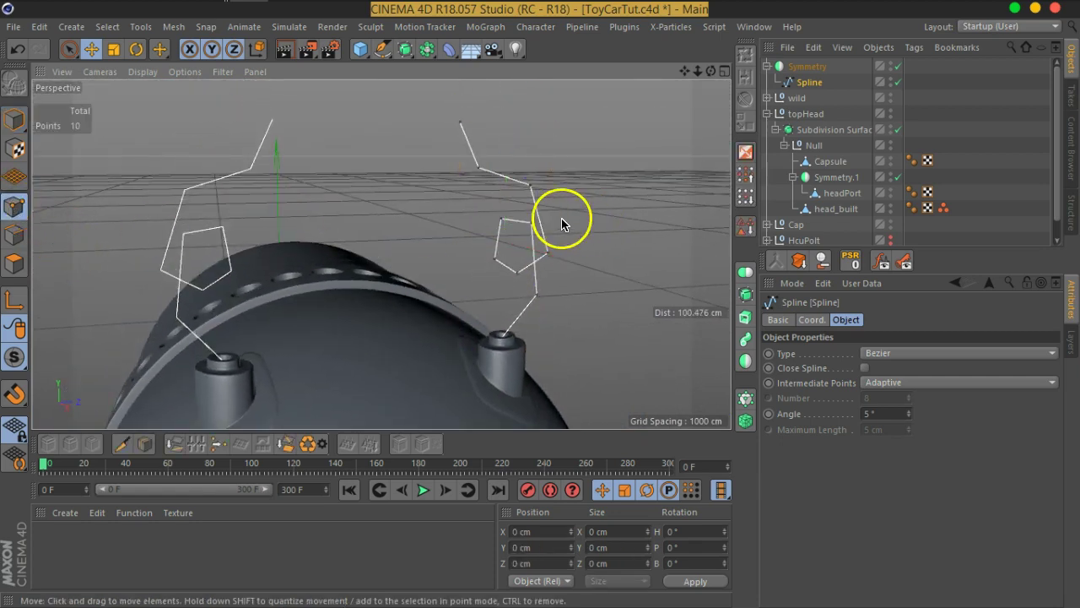
pyautogui.hotkey('ctrl', 'a')
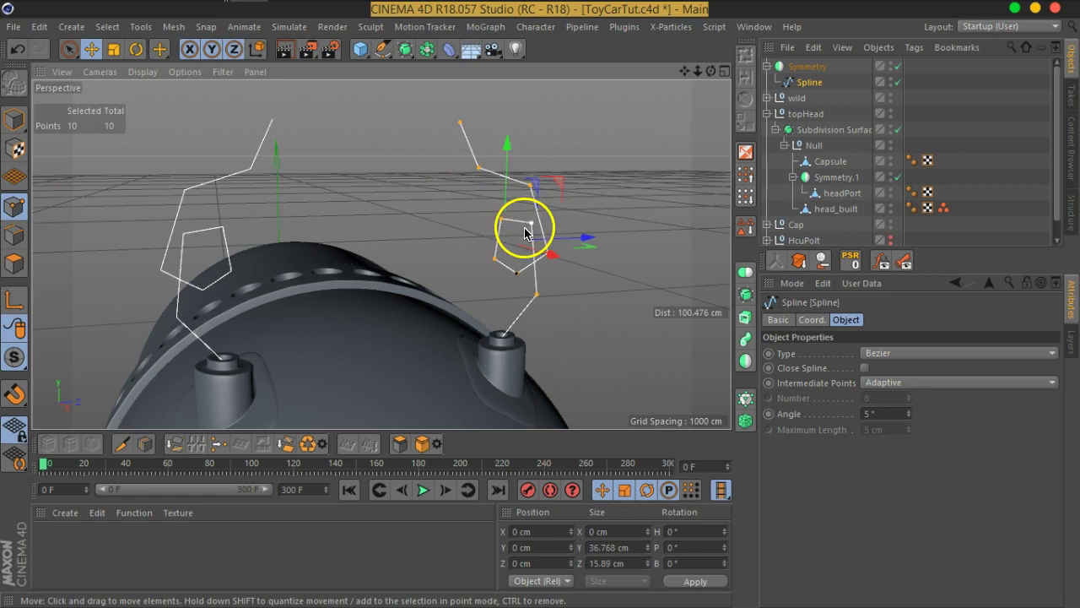
pyautogui.rightClick(524, 233)
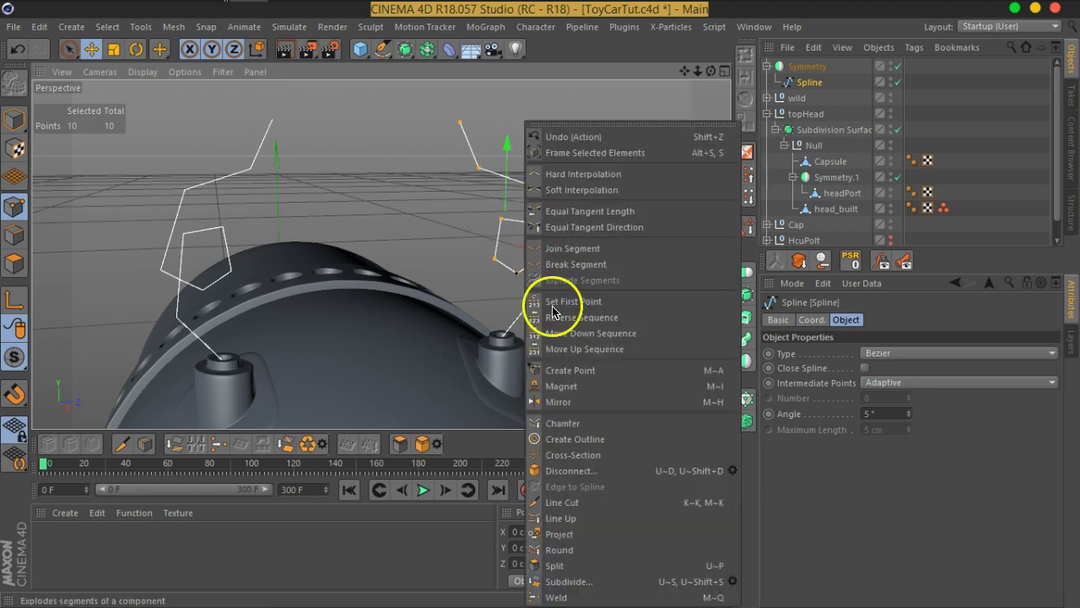
pyautogui.click(578, 194)
pyautogui.moveTo(622, 260)
pyautogui.keyDown('alt'); pyautogui.mouseDown()
pyautogui.moveTo(482, 244)
pyautogui.moveTo(631, 293)
pyautogui.moveTo(667, 329)
pyautogui.moveTo(511, 212)
pyautogui.moveTo(543, 178)
pyautogui.moveTo(568, 268)
pyautogui.moveTo(579, 244)
pyautogui.mouseUp(); pyautogui.keyUp('alt')
# - Nudge individual spline points along X to shape the curving antenna
pyautogui.click(527, 215)
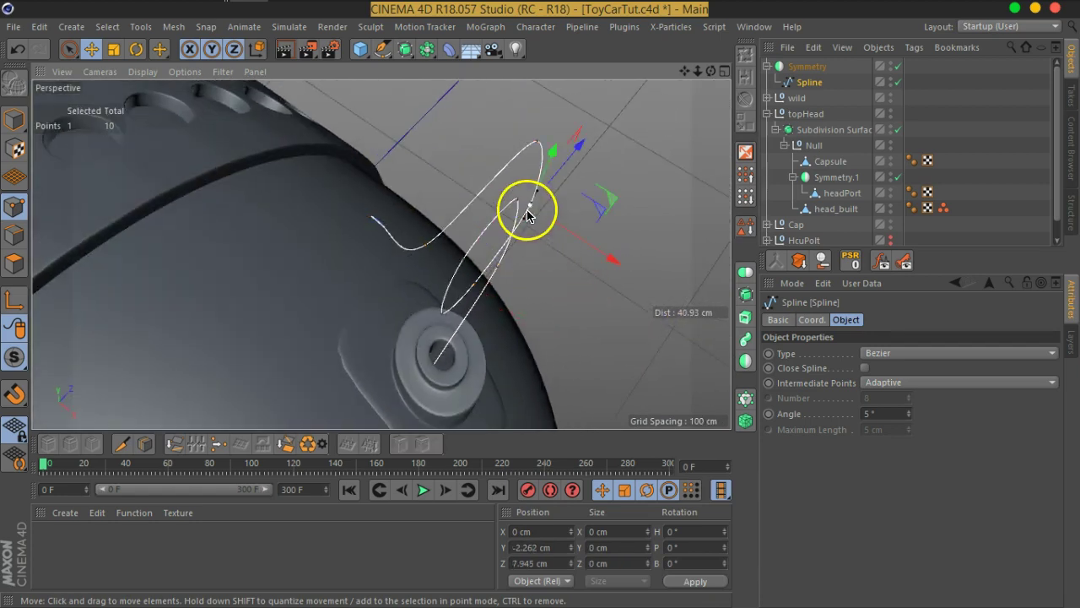
pyautogui.moveTo(530, 270)
pyautogui.keyDown('alt'); pyautogui.mouseDown()
pyautogui.moveTo(607, 268)
pyautogui.moveTo(482, 284)
pyautogui.moveTo(506, 306)
pyautogui.moveTo(542, 313)
pyautogui.moveTo(560, 336)
pyautogui.mouseUp(); pyautogui.keyUp('alt')
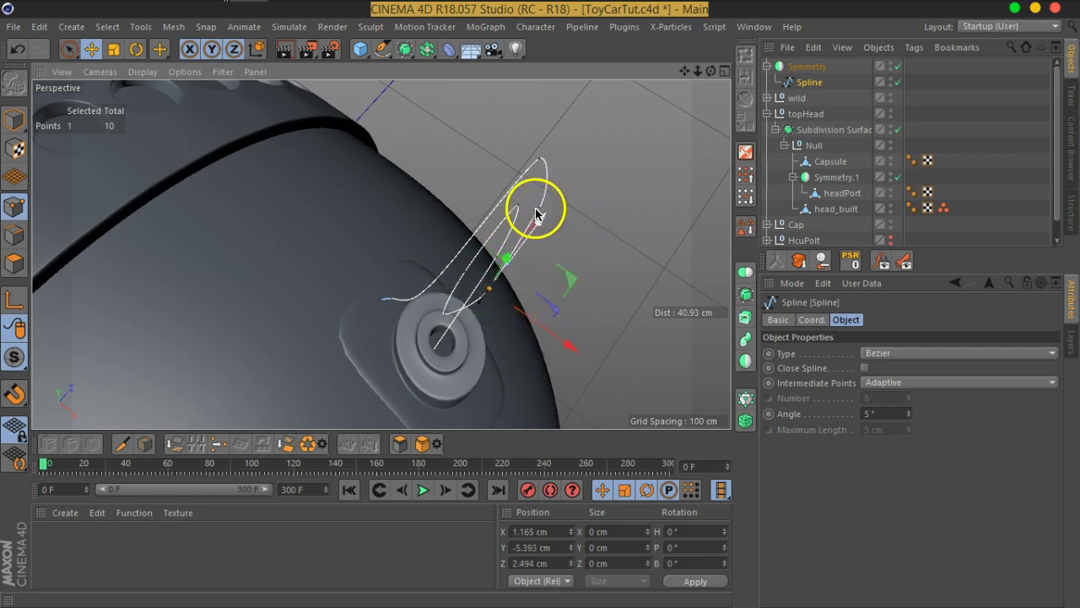
pyautogui.click(559, 224)
pyautogui.moveTo(567, 228); pyautogui.dragTo(592, 247)
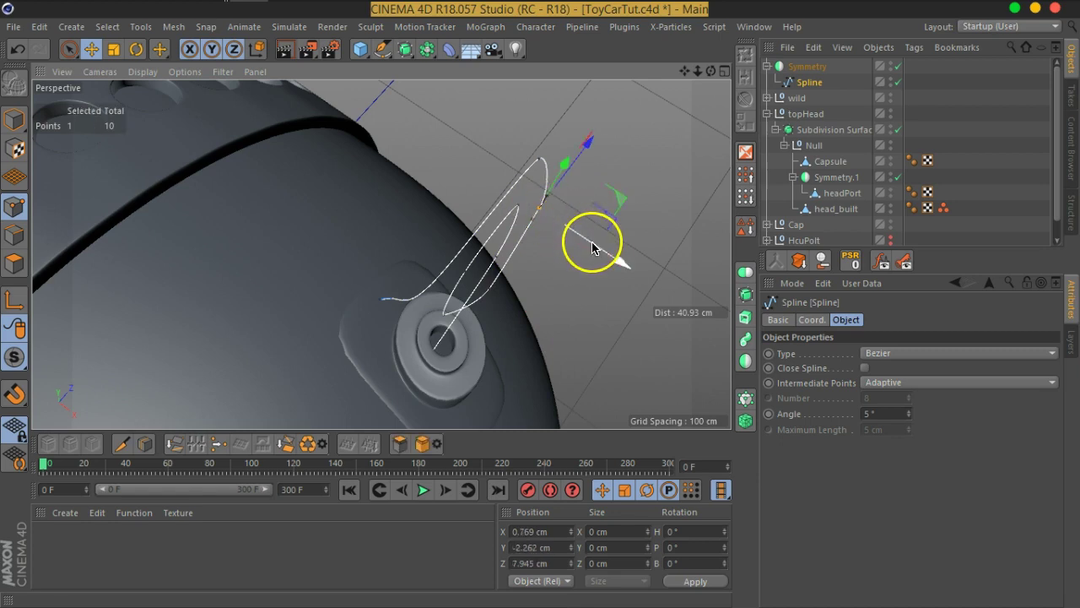
pyautogui.moveTo(550, 274)
pyautogui.keyDown('alt'); pyautogui.mouseDown()
pyautogui.moveTo(599, 290)
pyautogui.moveTo(491, 313)
pyautogui.mouseUp(); pyautogui.keyUp('alt')
pyautogui.click(478, 212)
pyautogui.moveTo(554, 239); pyautogui.dragTo(483, 304)
pyautogui.click(481, 246)
pyautogui.moveTo(620, 301)
pyautogui.keyDown('alt'); pyautogui.mouseDown()
pyautogui.moveTo(520, 236)
pyautogui.moveTo(569, 181)
pyautogui.moveTo(603, 295)
pyautogui.moveTo(436, 219)
pyautogui.moveTo(470, 293)
pyautogui.moveTo(448, 275)
pyautogui.moveTo(480, 318)
pyautogui.moveTo(514, 288)
pyautogui.moveTo(526, 386)
pyautogui.moveTo(526, 313)
pyautogui.moveTo(472, 275)
pyautogui.moveTo(583, 277)
pyautogui.mouseUp(); pyautogui.keyUp('alt')
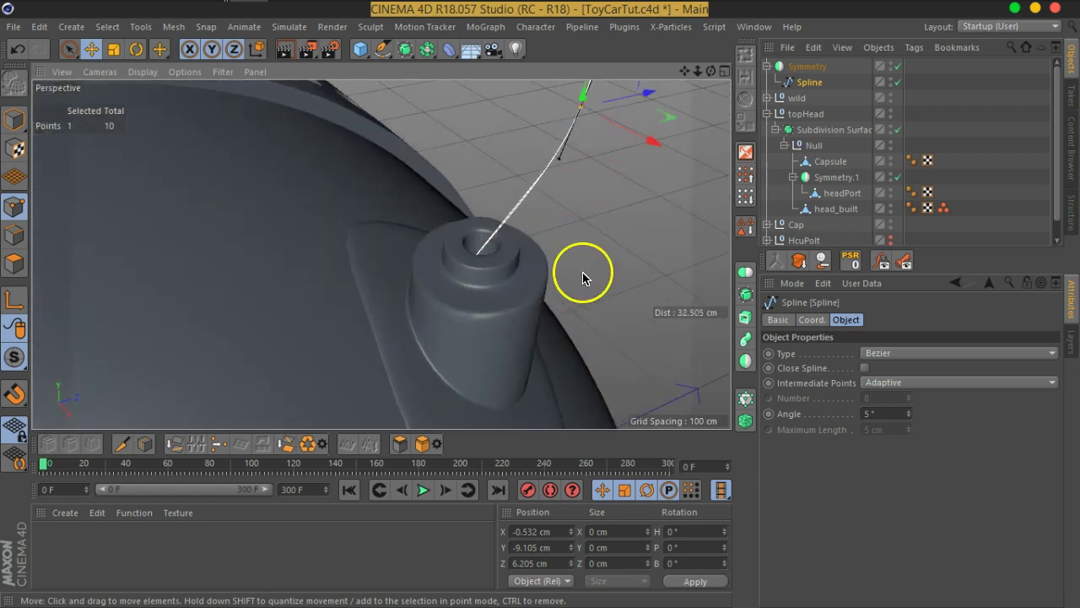
pyautogui.scroll(-3, 578, 326)
pyautogui.scroll(-5, 571, 317)
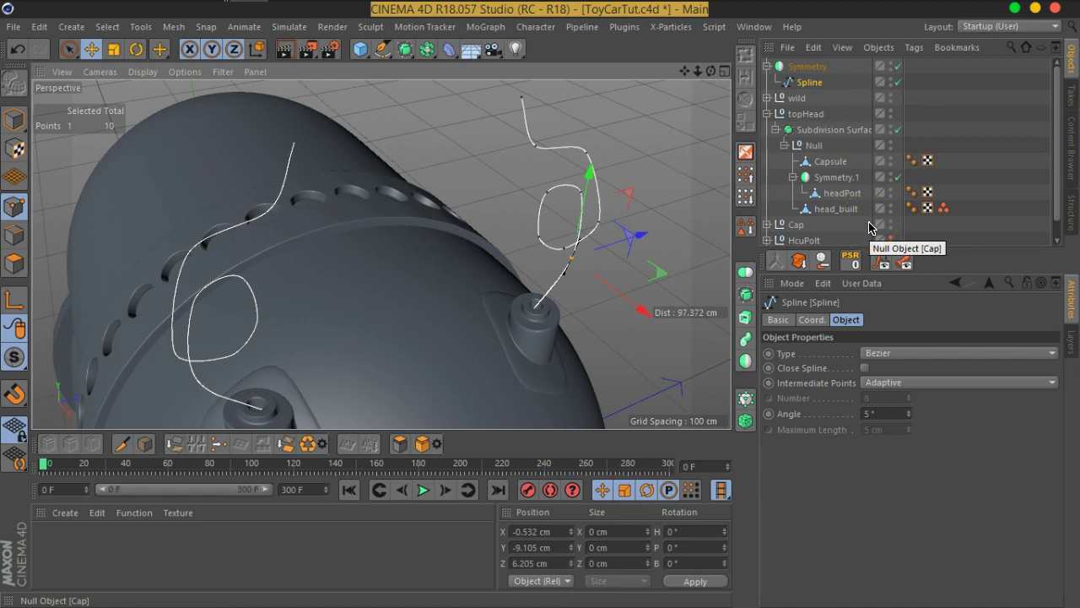
# - Nest the antenna Symmetry group under topHead and inspect the head and neck from low and level views
pyautogui.click(802, 67)
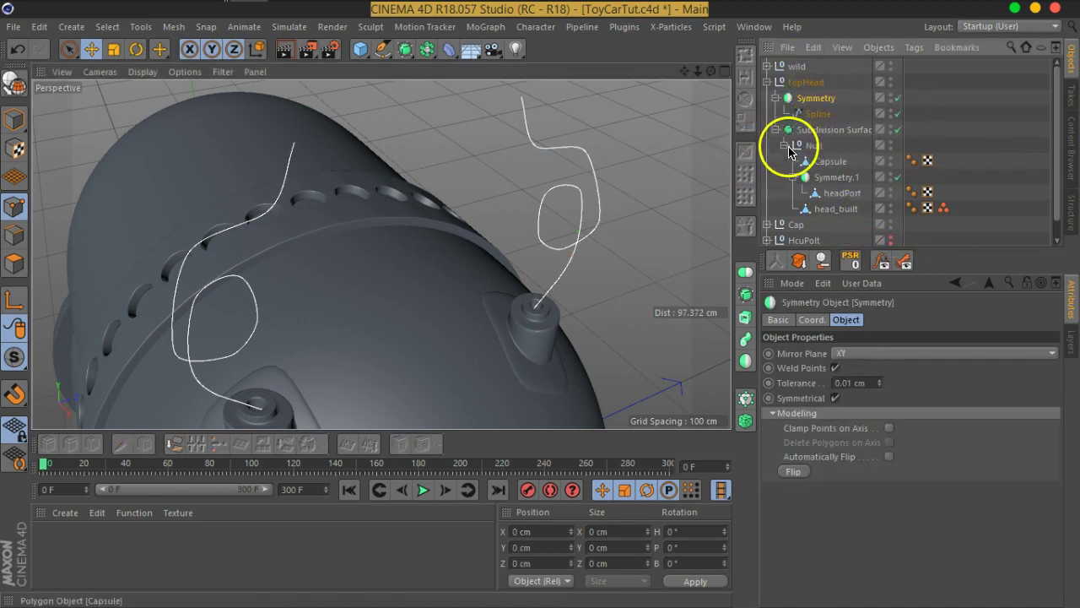
pyautogui.moveTo(578, 284)
pyautogui.keyDown('alt'); pyautogui.mouseDown()
pyautogui.moveTo(547, 175)
pyautogui.moveTo(585, 160)
pyautogui.moveTo(568, 222)
pyautogui.mouseUp(); pyautogui.keyUp('alt')
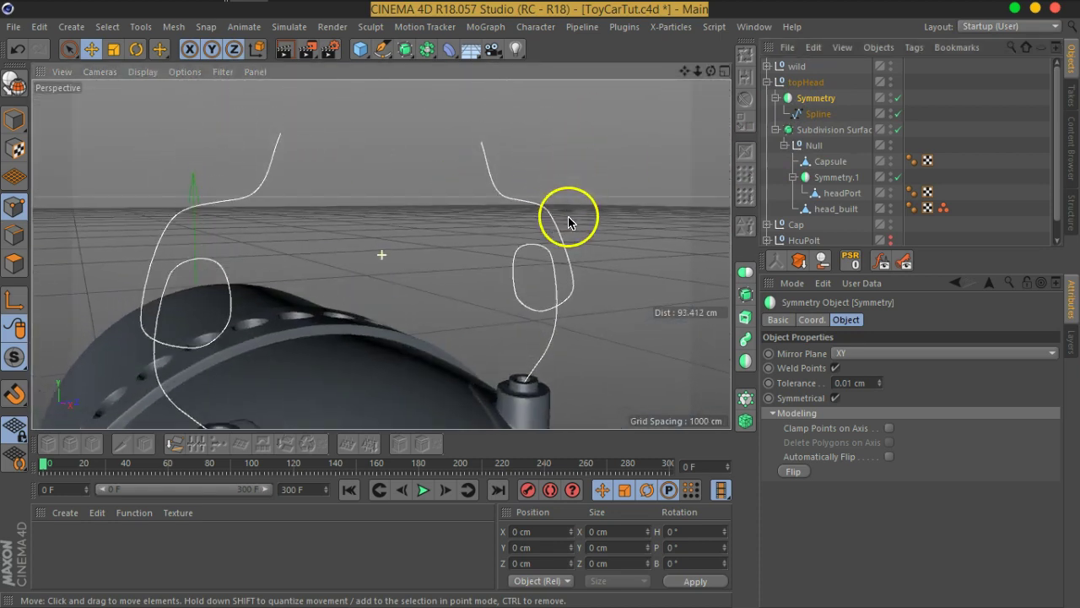
pyautogui.scroll(-3, 597, 202)
pyautogui.scroll(-3, 514, 313)
pyautogui.scroll(-3, 499, 222)
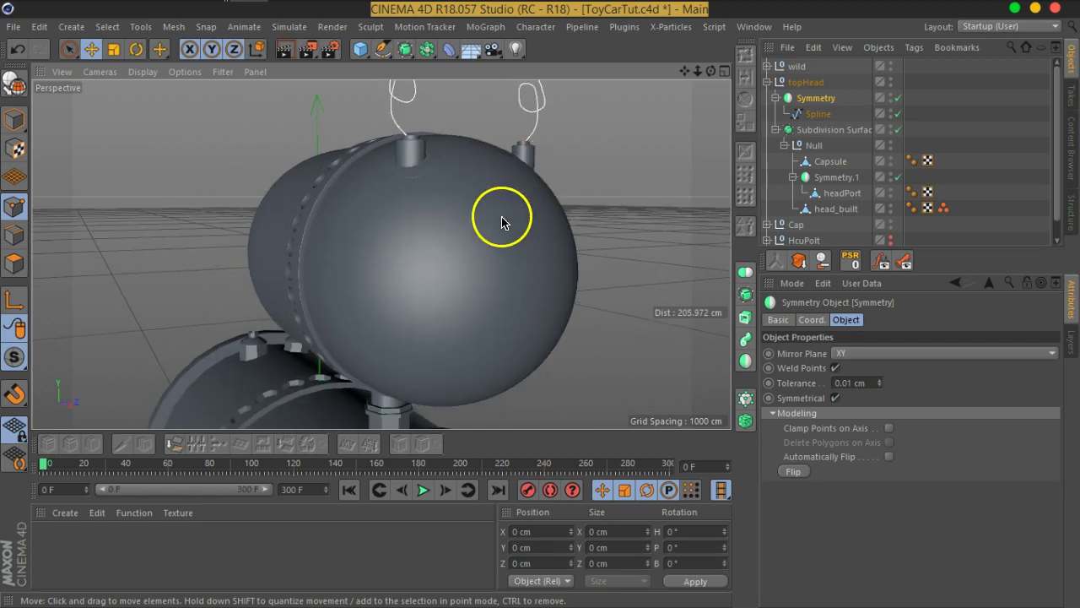
pyautogui.scroll(-2, 477, 304)
pyautogui.moveTo(477, 304)
pyautogui.keyDown('alt'); pyautogui.mouseDown()
pyautogui.moveTo(430, 354)
pyautogui.moveTo(422, 306)
pyautogui.moveTo(523, 265)
pyautogui.moveTo(458, 138)
pyautogui.moveTo(557, 251)
pyautogui.moveTo(408, 320)
pyautogui.mouseUp(); pyautogui.keyUp('alt')
pyautogui.scroll(3, 408, 329)
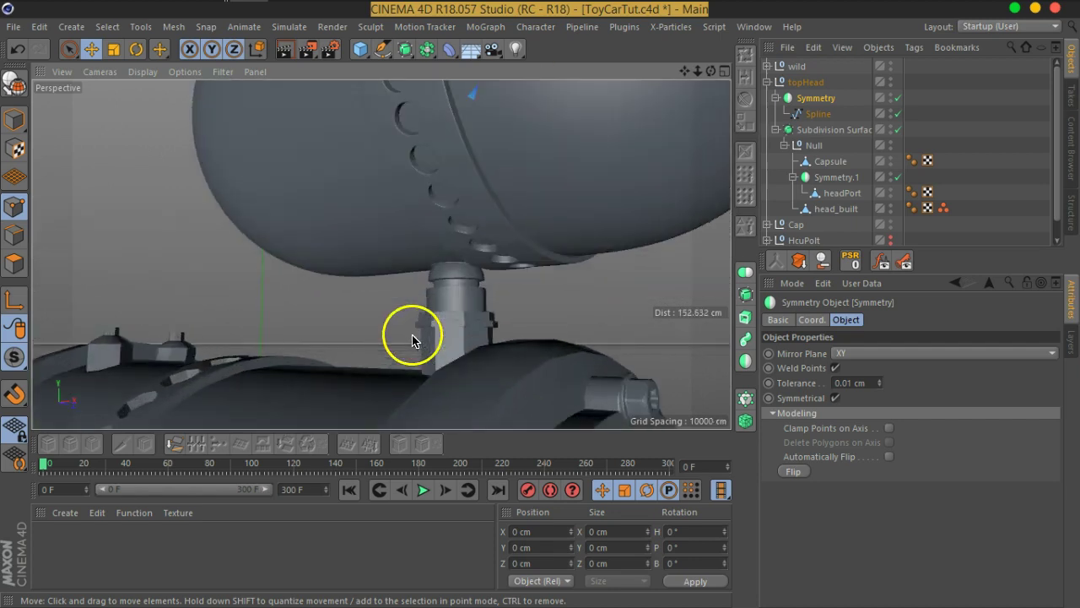
pyautogui.scroll(2, 410, 335)
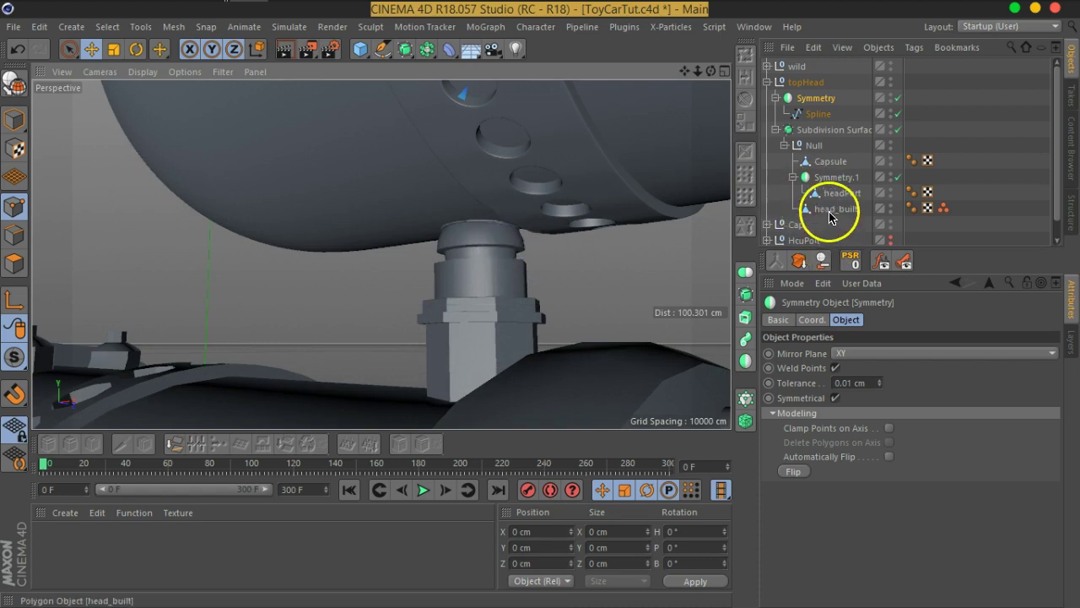
pyautogui.scroll(-1, 829, 217)
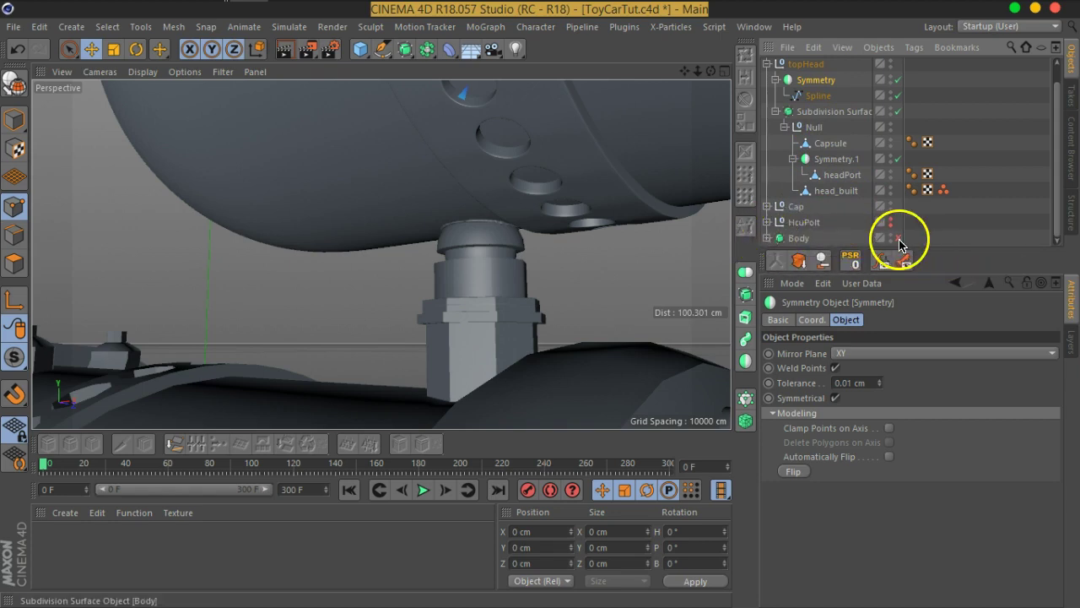
# - Enable the Body Subdivision Surface, select the Sphere and zoom in on the small sphere
pyautogui.click(898, 238)
pyautogui.click(766, 238)
pyautogui.scroll(-3, 777, 235)
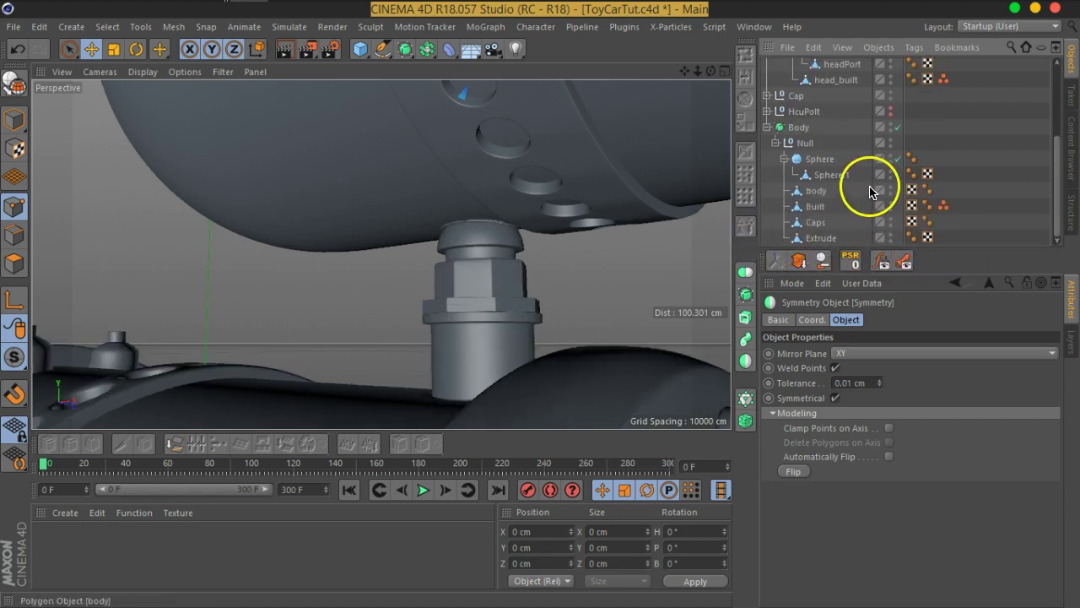
pyautogui.click(816, 165)
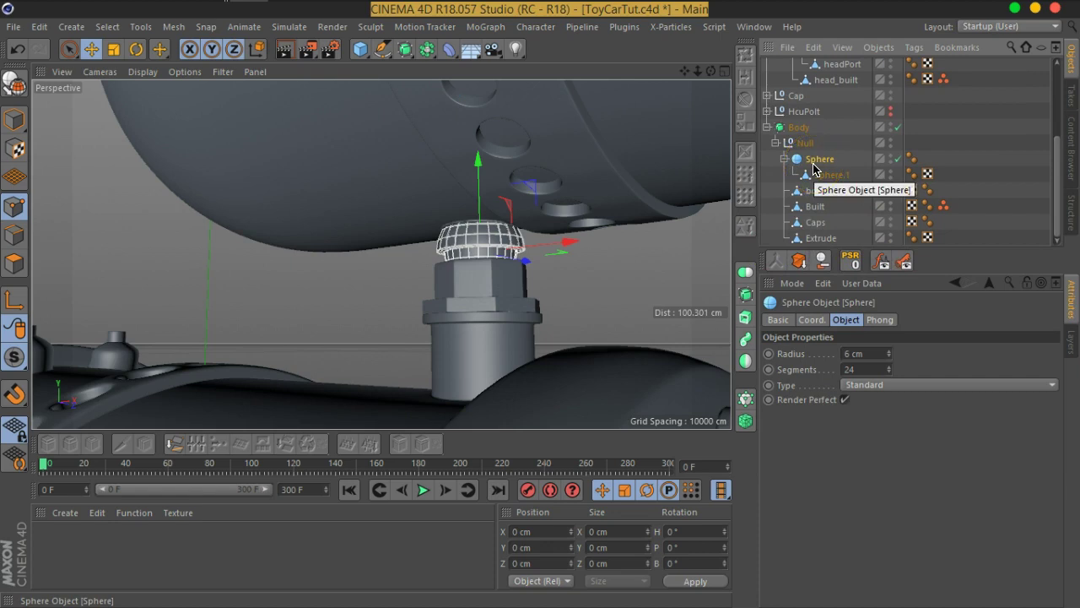
pyautogui.moveTo(827, 78)
pyautogui.mouseDown()
pyautogui.moveTo(818, 57)
pyautogui.moveTo(812, 84)
pyautogui.mouseUp()
pyautogui.moveTo(482, 181)
pyautogui.keyDown('alt'); pyautogui.mouseDown()
pyautogui.moveTo(485, 111)
pyautogui.moveTo(585, 101)
pyautogui.moveTo(596, 374)
pyautogui.moveTo(541, 284)
pyautogui.moveTo(477, 333)
pyautogui.moveTo(471, 126)
pyautogui.moveTo(481, 53)
pyautogui.mouseUp(); pyautogui.keyUp('alt')
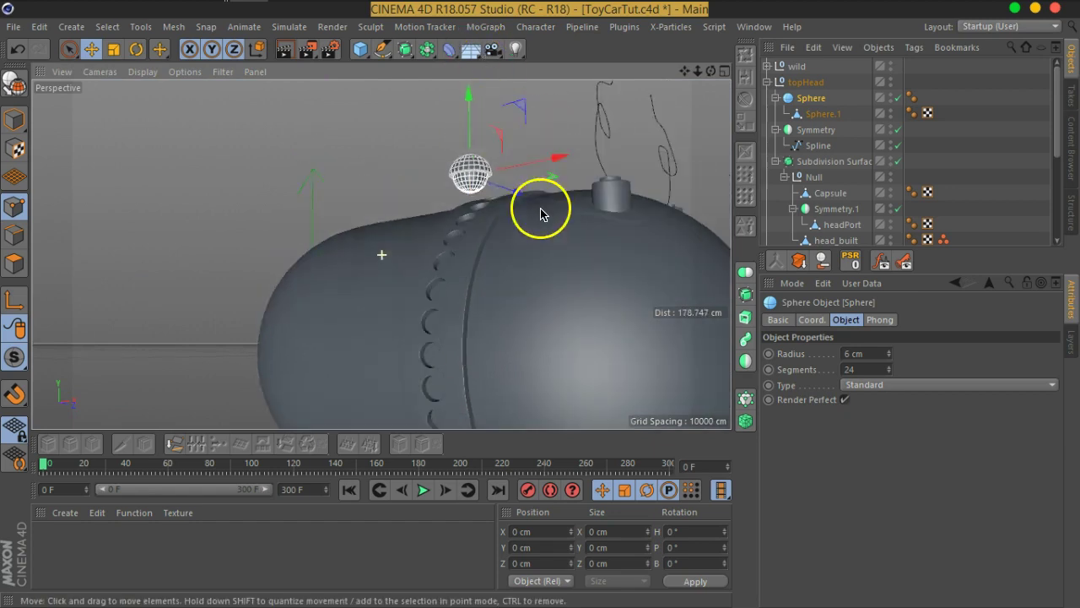
pyautogui.keyDown('alt'); pyautogui.moveTo(540, 212); pyautogui.dragTo(441, 236); pyautogui.keyUp('alt')
pyautogui.scroll(5, 463, 141)
pyautogui.keyDown('alt'); pyautogui.moveTo(464, 140); pyautogui.dragTo(720, 194); pyautogui.keyUp('alt')
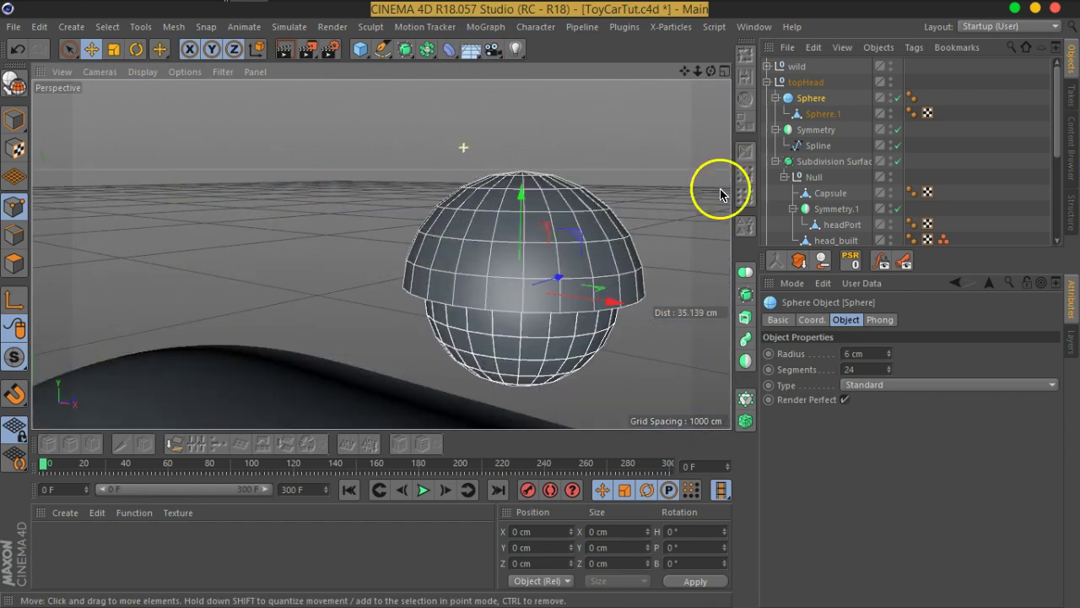
# - Pull the Sphere.1 half dome out of the original Sphere and delete the original
pyautogui.moveTo(823, 114); pyautogui.dragTo(812, 93)
pyautogui.click(812, 115)
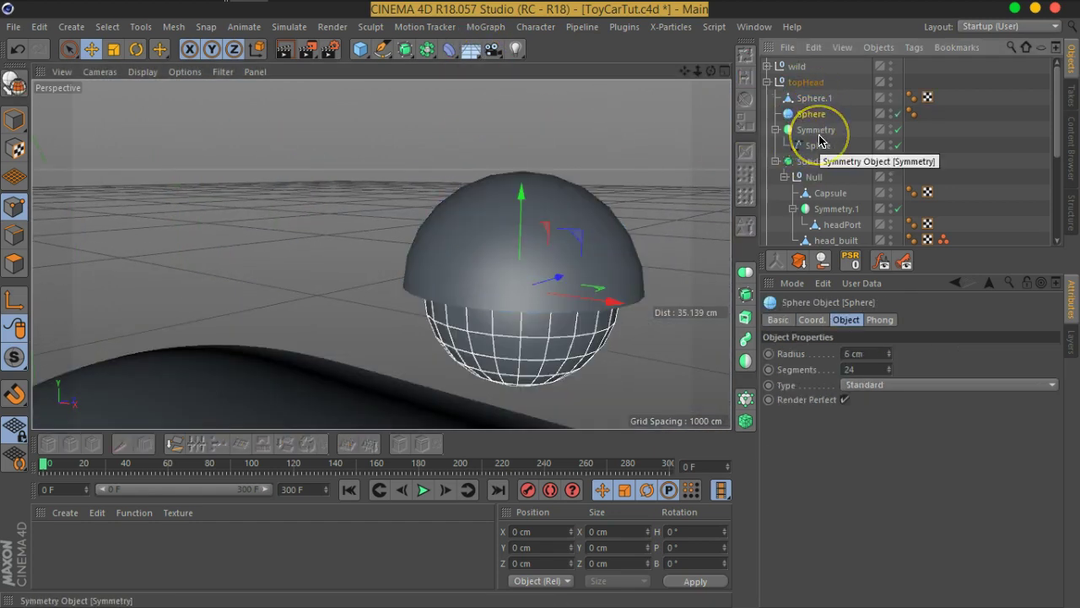
pyautogui.press('Delete')
pyautogui.click(815, 101)
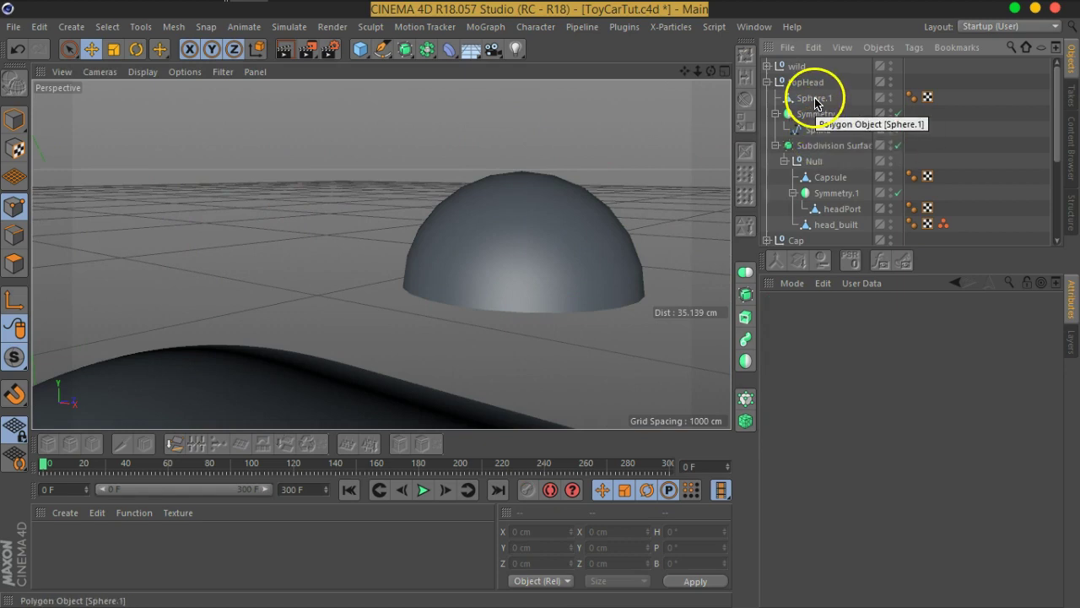
pyautogui.click(815, 101)
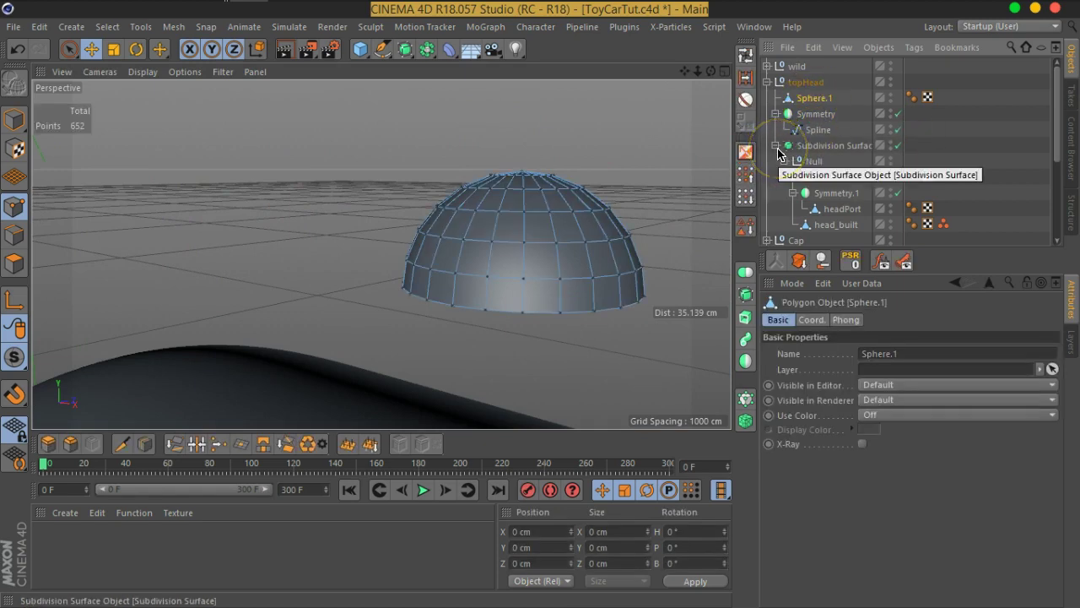
# - Parent Sphere.1 under the antenna Spline inside the Symmetry group
pyautogui.click(776, 147)
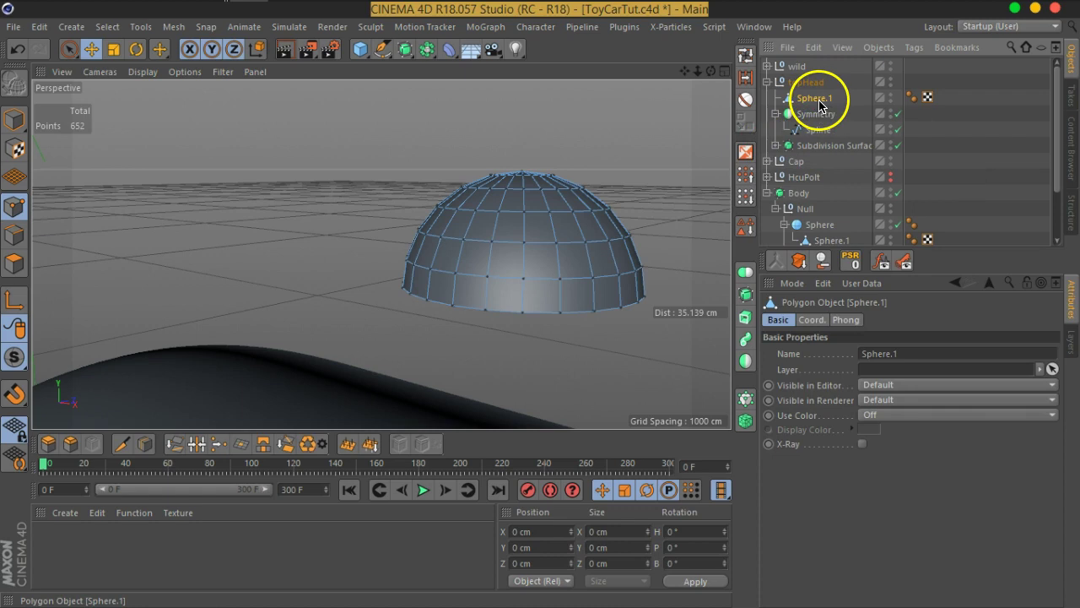
pyautogui.moveTo(817, 102); pyautogui.dragTo(817, 117)
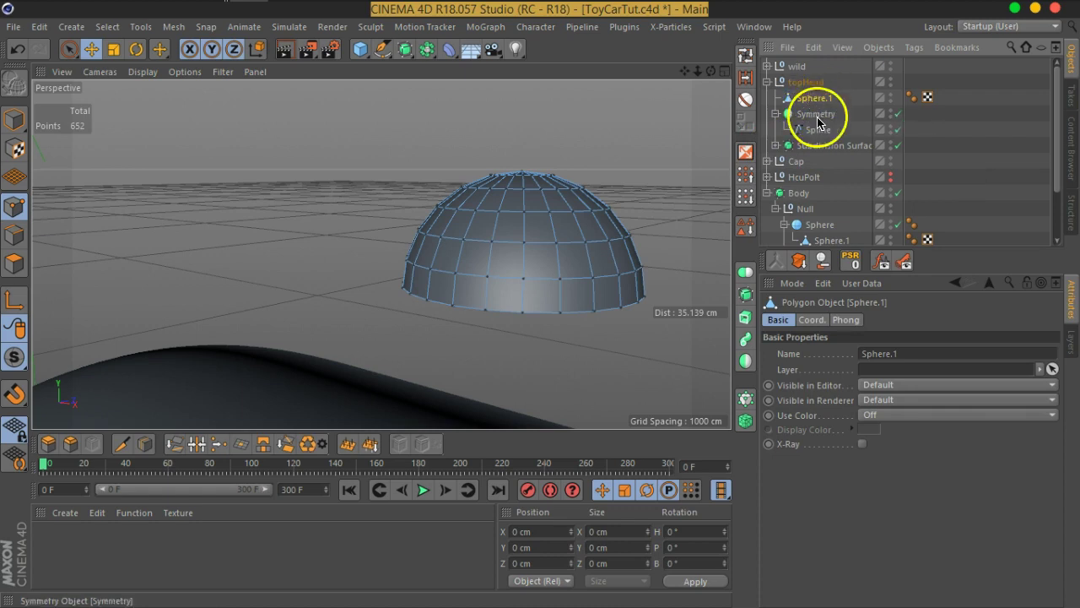
pyautogui.keyDown('alt'); pyautogui.moveTo(622, 228); pyautogui.dragTo(555, 186, button='right'); pyautogui.keyUp('alt')
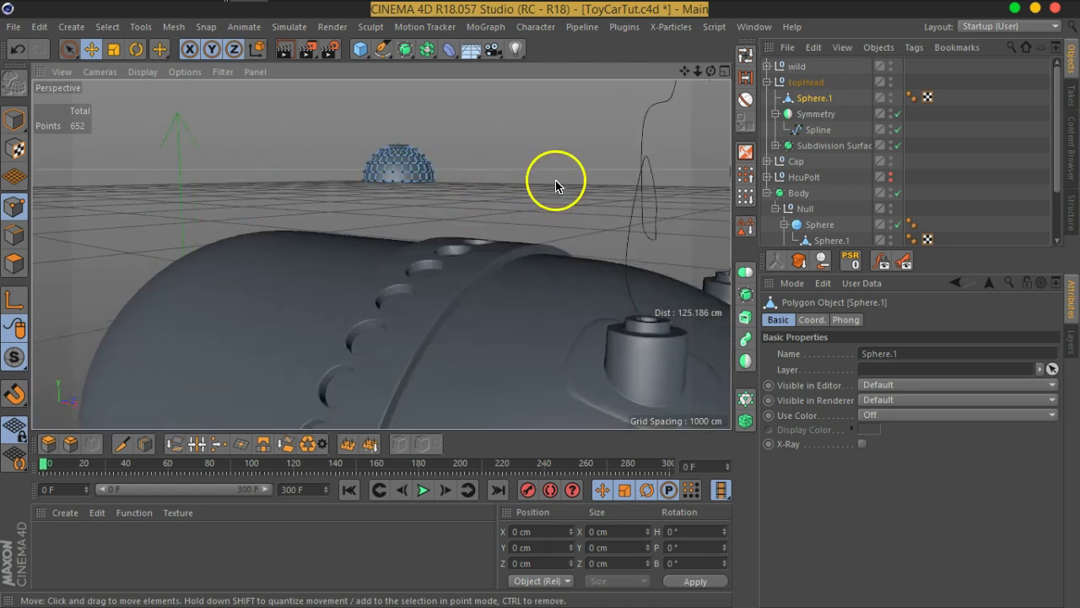
pyautogui.keyDown('alt'); pyautogui.moveTo(555, 186); pyautogui.dragTo(532, 210); pyautogui.keyUp('alt')
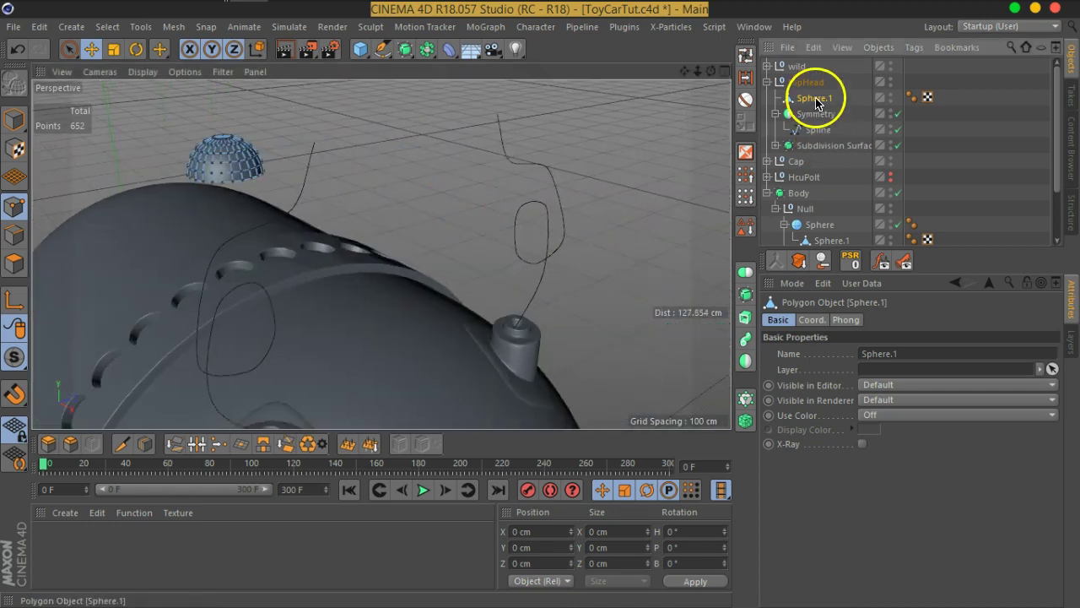
pyautogui.moveTo(817, 135); pyautogui.dragTo(817, 132)
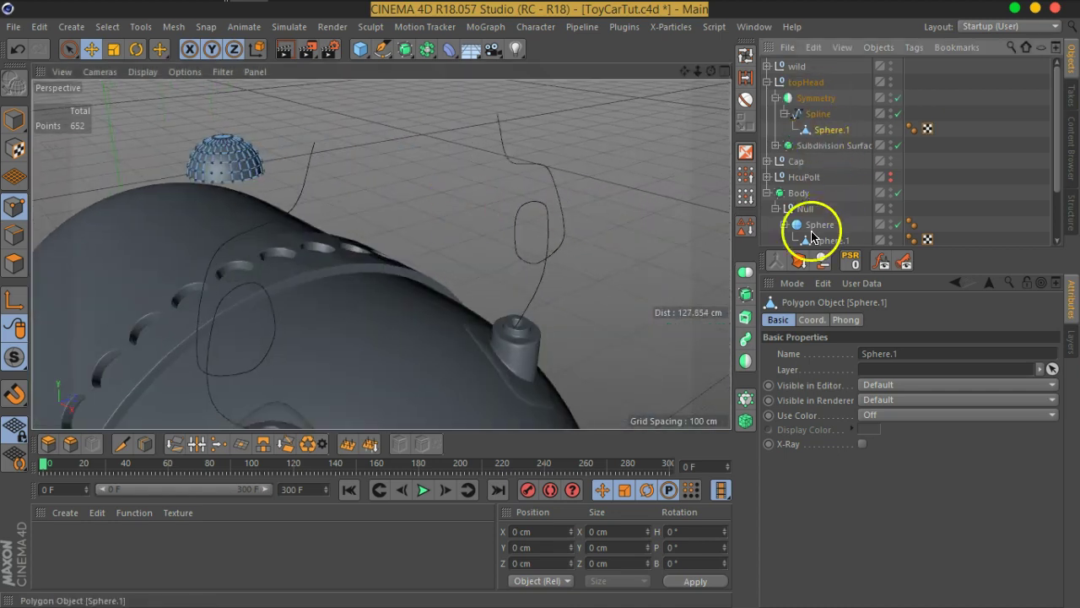
# - In Model mode, reset Sphere.1's PSR to the spline origin and raise it along Y
pyautogui.click(14, 121)
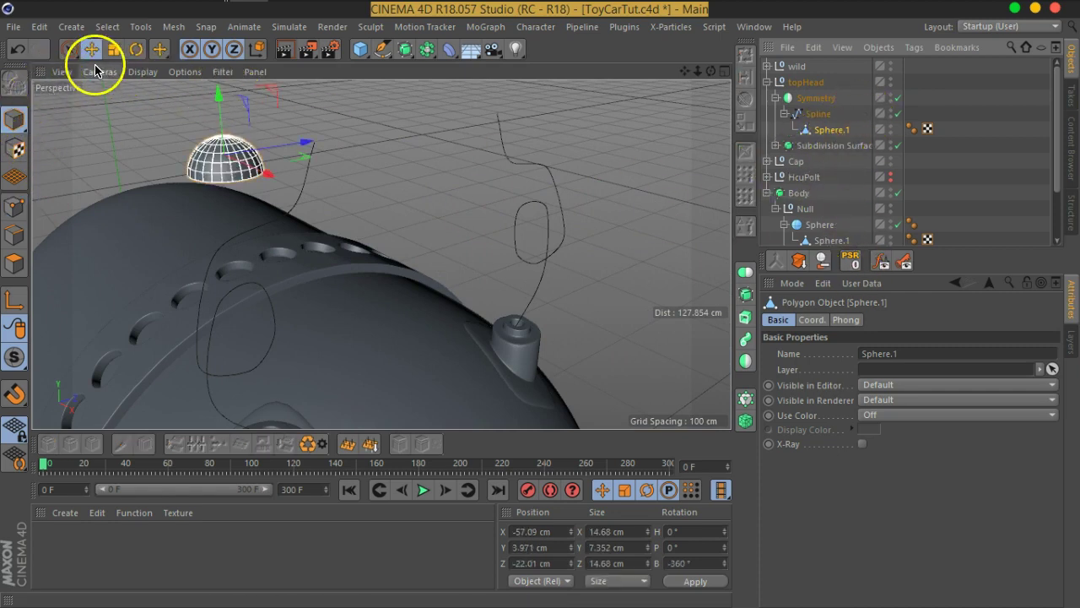
pyautogui.click(850, 263)
pyautogui.moveTo(556, 271)
pyautogui.keyDown('alt'); pyautogui.mouseDown()
pyautogui.moveTo(532, 270)
pyautogui.moveTo(504, 314)
pyautogui.mouseUp(); pyautogui.keyUp('alt')
pyautogui.moveTo(487, 226); pyautogui.dragTo(490, 169)
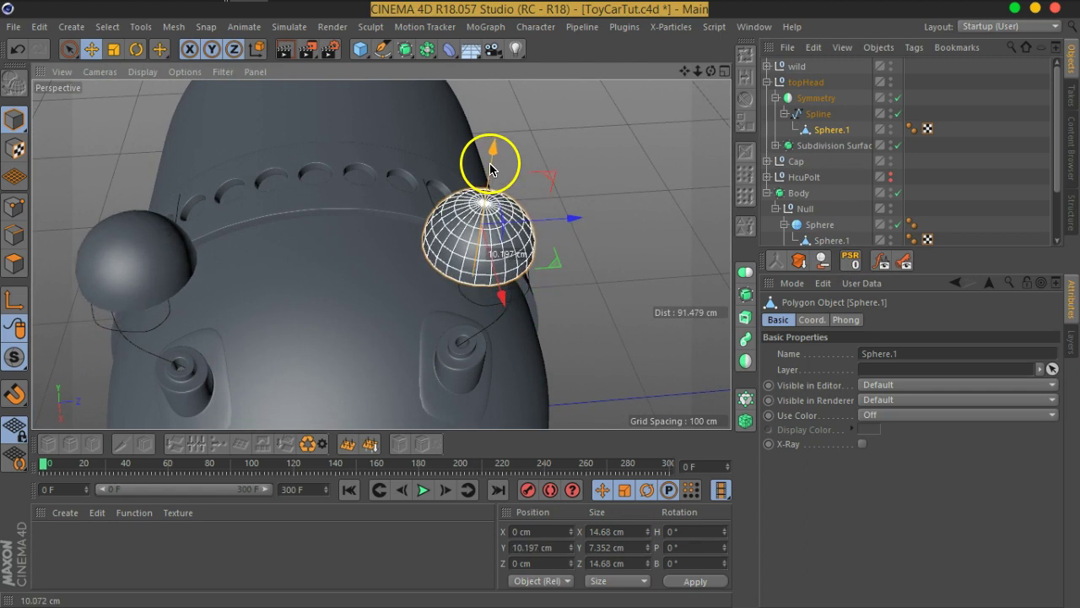
# - Rotate the dome B -90° onto its side and shift it toward the antenna tip
pyautogui.click(135, 48)
pyautogui.moveTo(445, 260)
pyautogui.keyDown('alt'); pyautogui.mouseDown()
pyautogui.moveTo(504, 262)
pyautogui.moveTo(446, 133)
pyautogui.moveTo(451, 151)
pyautogui.mouseUp(); pyautogui.keyUp('alt')
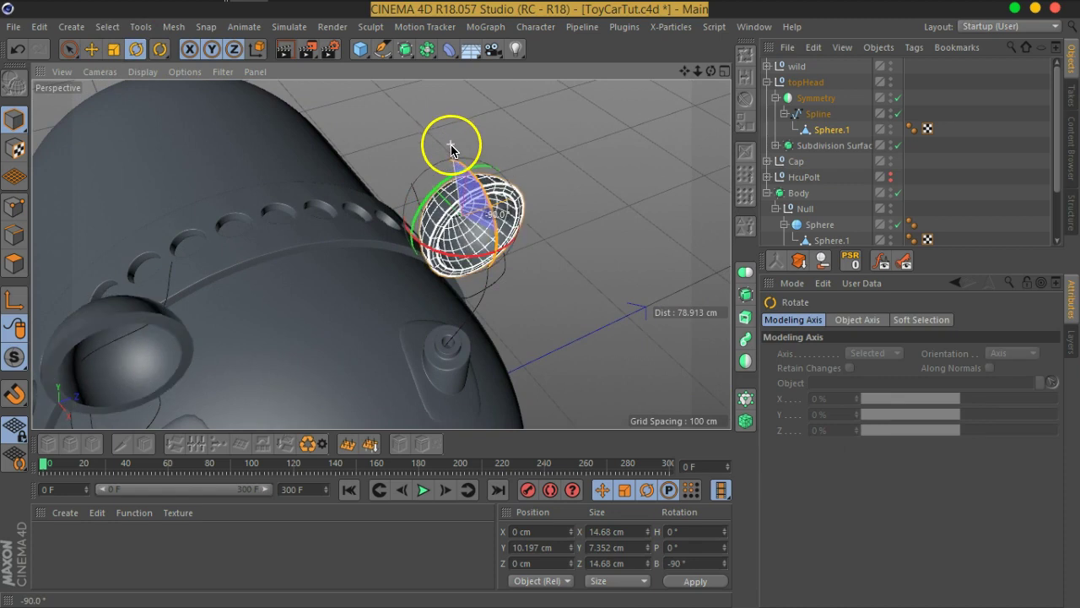
pyautogui.click(91, 49)
pyautogui.keyDown('alt'); pyautogui.moveTo(459, 270); pyautogui.dragTo(434, 301); pyautogui.keyUp('alt')
pyautogui.moveTo(517, 205)
pyautogui.keyDown('alt'); pyautogui.mouseDown()
pyautogui.moveTo(513, 241)
pyautogui.moveTo(458, 236)
pyautogui.moveTo(581, 229)
pyautogui.moveTo(533, 240)
pyautogui.mouseUp(); pyautogui.keyUp('alt')
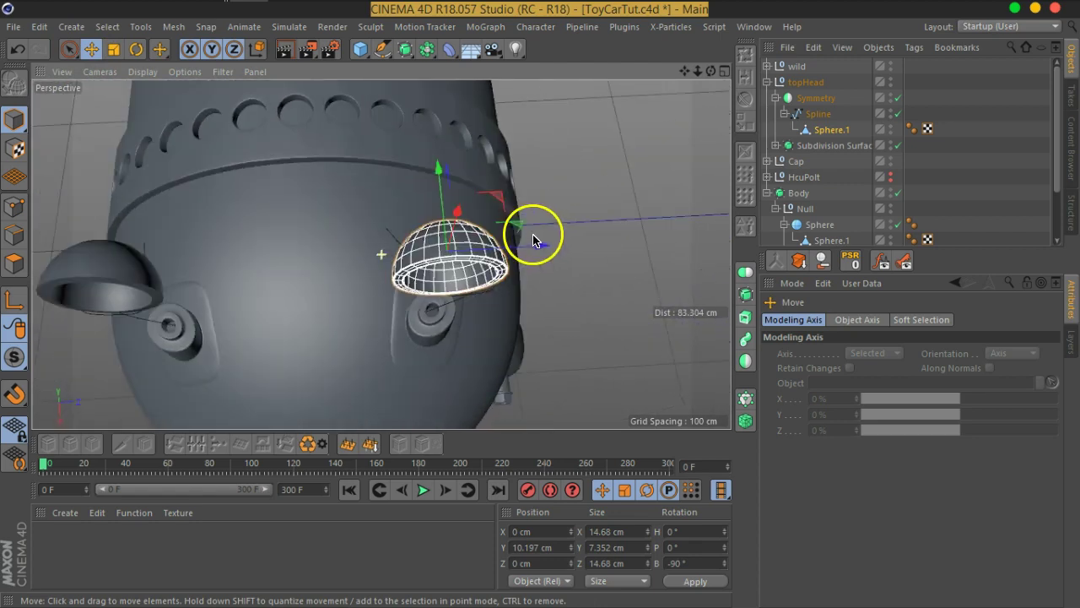
pyautogui.moveTo(503, 202)
pyautogui.mouseDown()
pyautogui.moveTo(465, 174)
pyautogui.moveTo(439, 174)
pyautogui.moveTo(398, 308)
pyautogui.moveTo(407, 180)
pyautogui.moveTo(465, 212)
pyautogui.moveTo(494, 261)
pyautogui.moveTo(434, 284)
pyautogui.moveTo(494, 309)
pyautogui.moveTo(451, 242)
pyautogui.moveTo(446, 92)
pyautogui.moveTo(451, 108)
pyautogui.mouseUp()
pyautogui.scroll(3, 435, 286)
pyautogui.scroll(2, 456, 287)
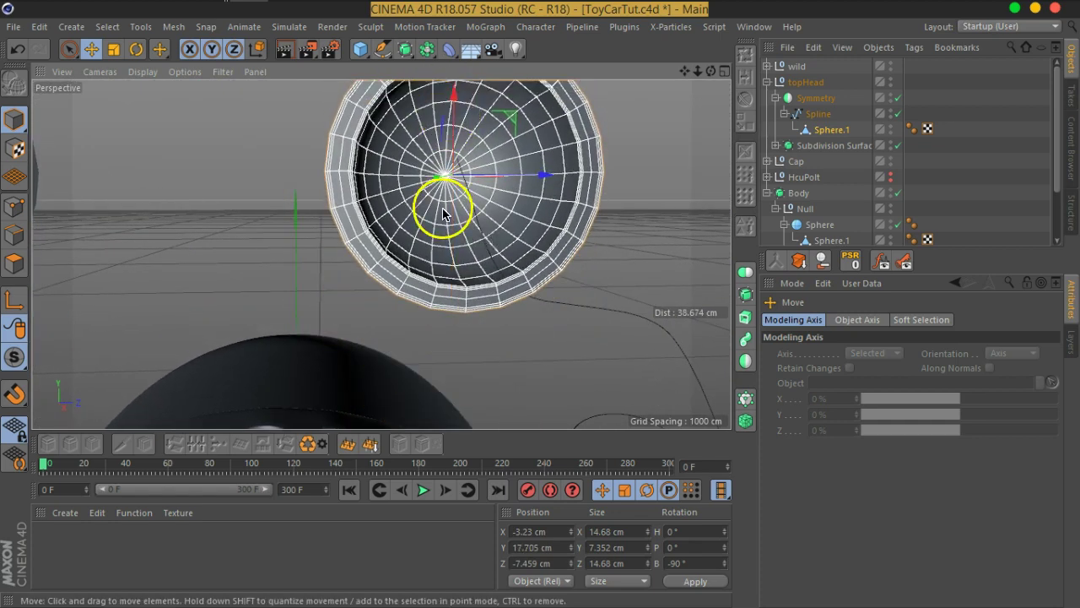
pyautogui.scroll(-5, 431, 279)
# - Scale the dome up to about 24.6 cm
pyautogui.moveTo(430, 279)
pyautogui.keyDown('alt'); pyautogui.mouseDown()
pyautogui.moveTo(499, 264)
pyautogui.moveTo(515, 245)
pyautogui.moveTo(429, 309)
pyautogui.moveTo(434, 321)
pyautogui.mouseUp(); pyautogui.keyUp('alt')
pyautogui.moveTo(127, 84)
pyautogui.keyDown('alt'); pyautogui.mouseDown()
pyautogui.moveTo(265, 228)
pyautogui.moveTo(610, 284)
pyautogui.mouseUp(); pyautogui.keyUp('alt')
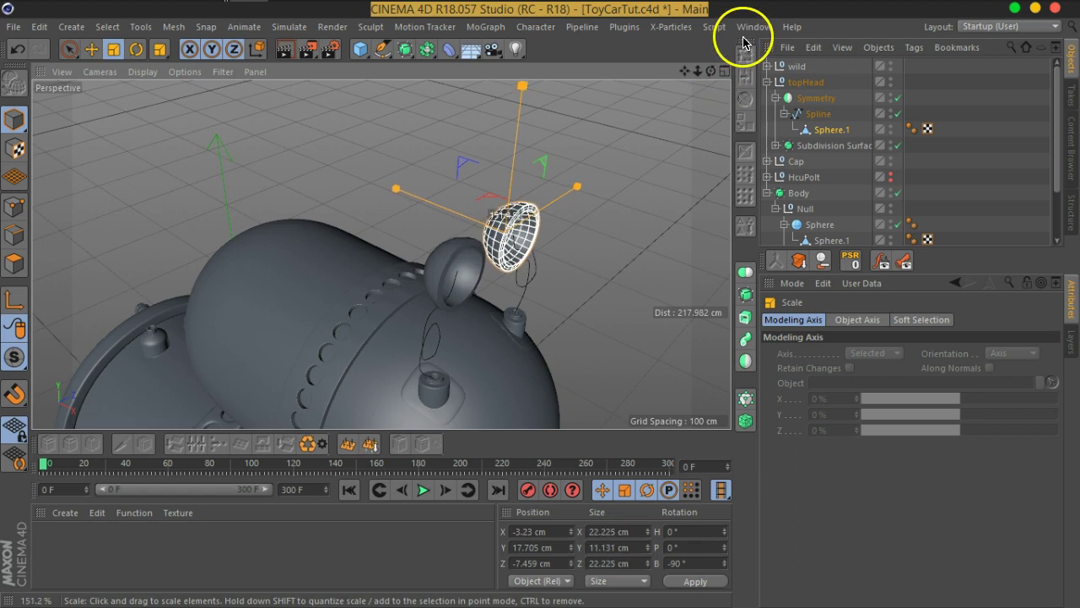
pyautogui.moveTo(557, 321)
pyautogui.mouseDown()
pyautogui.moveTo(603, 249)
pyautogui.moveTo(493, 294)
pyautogui.moveTo(470, 229)
pyautogui.mouseUp()
pyautogui.scroll(3, 501, 278)
pyautogui.scroll(3, 446, 241)
pyautogui.scroll(4, 412, 251)
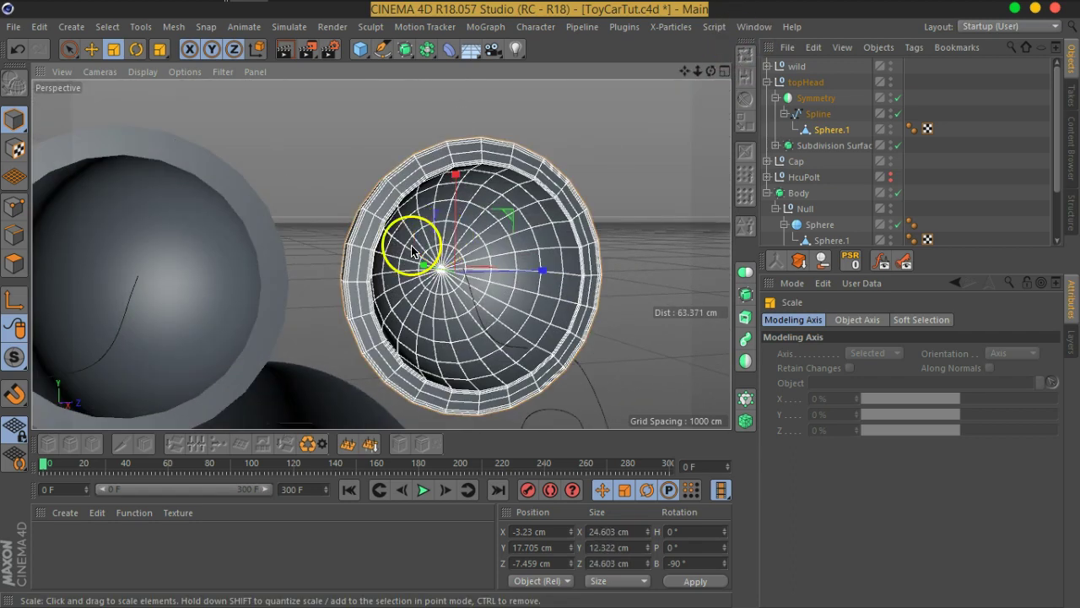
# - Raise the dome to Y 28.056 cm at the antenna tip and check it from around the car
pyautogui.click(91, 48)
pyautogui.moveTo(512, 213)
pyautogui.mouseDown()
pyautogui.moveTo(497, 150)
pyautogui.moveTo(501, 114)
pyautogui.mouseUp()
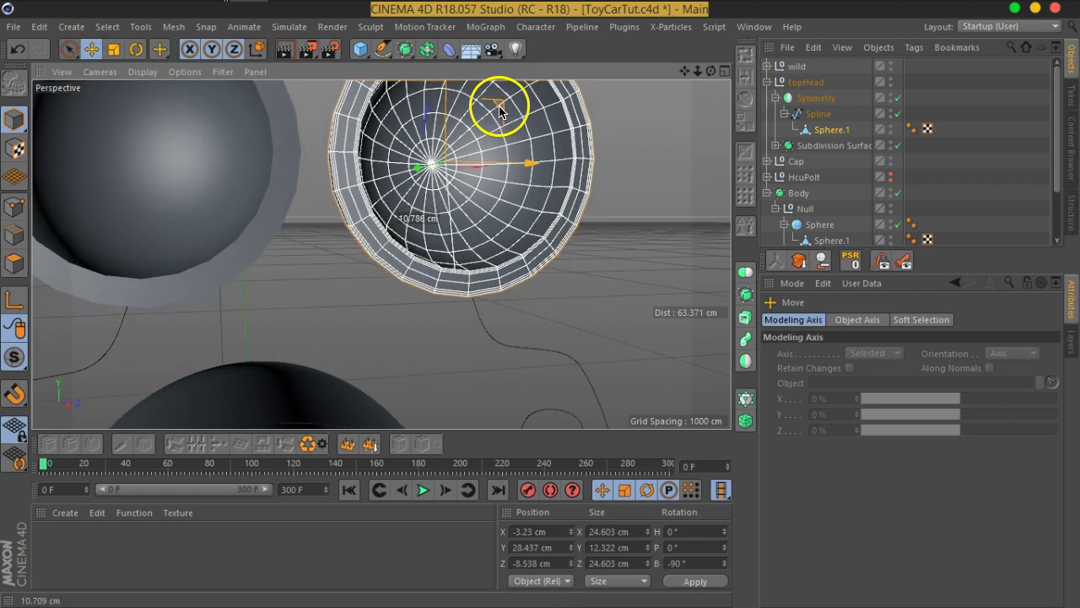
pyautogui.moveTo(458, 212)
pyautogui.keyDown('alt'); pyautogui.mouseDown()
pyautogui.moveTo(514, 208)
pyautogui.moveTo(562, 176)
pyautogui.moveTo(422, 242)
pyautogui.mouseUp(); pyautogui.keyUp('alt')
pyautogui.scroll(-3, 422, 243)
pyautogui.scroll(-2, 429, 242)
pyautogui.moveTo(419, 356)
pyautogui.keyDown('alt'); pyautogui.mouseDown()
pyautogui.moveTo(410, 284)
pyautogui.moveTo(446, 248)
pyautogui.moveTo(434, 263)
pyautogui.moveTo(432, 226)
pyautogui.mouseUp(); pyautogui.keyUp('alt')
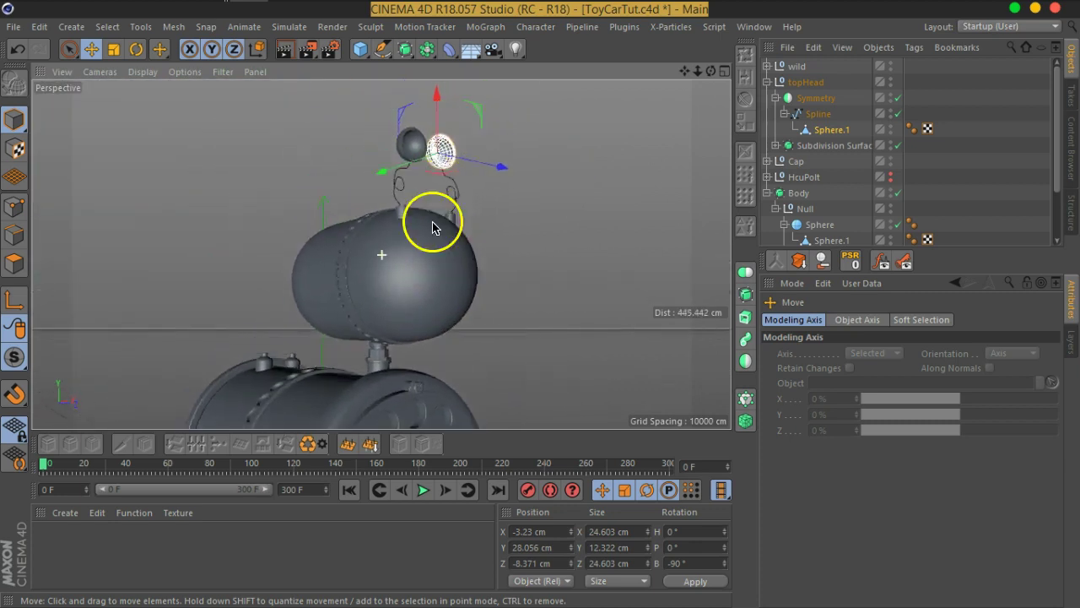
pyautogui.scroll(2, 432, 226)
pyautogui.scroll(2, 410, 234)
pyautogui.scroll(2, 424, 203)
pyautogui.moveTo(489, 297)
pyautogui.keyDown('alt'); pyautogui.mouseDown()
pyautogui.moveTo(438, 294)
pyautogui.moveTo(500, 345)
pyautogui.moveTo(494, 338)
pyautogui.mouseUp(); pyautogui.keyUp('alt')
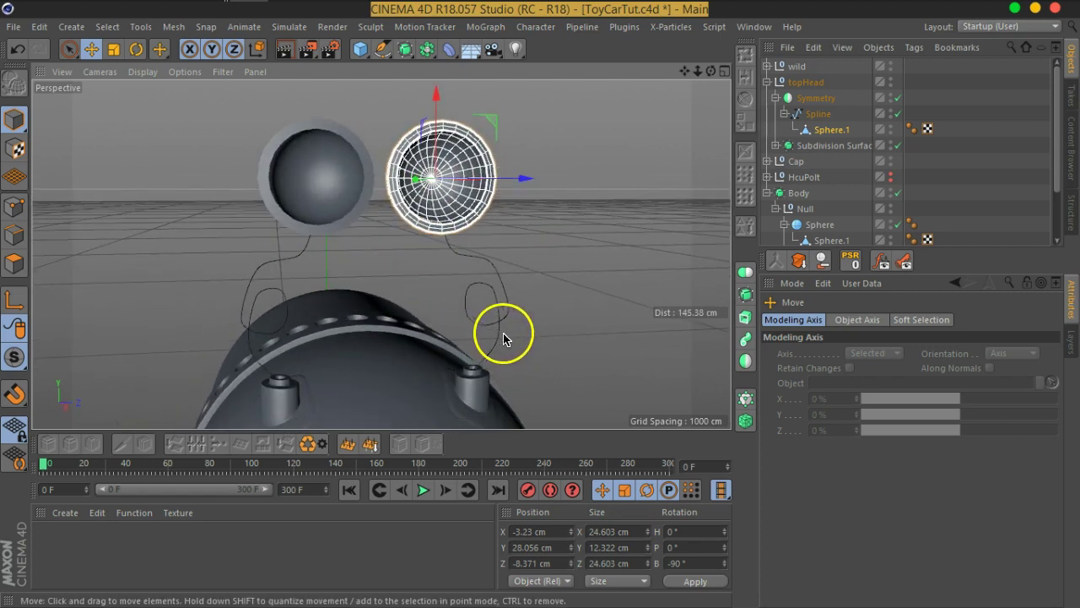
pyautogui.click(818, 115)
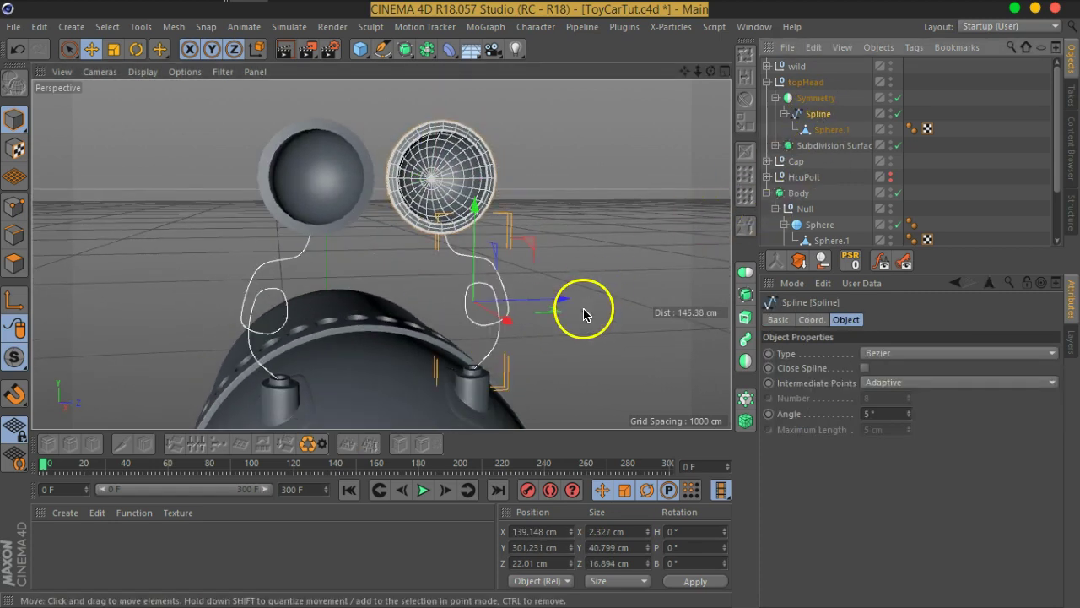
# - Rotate the antenna Spline 180° in heading
pyautogui.keyDown('alt'); pyautogui.moveTo(548, 355); pyautogui.dragTo(538, 347); pyautogui.keyUp('alt')
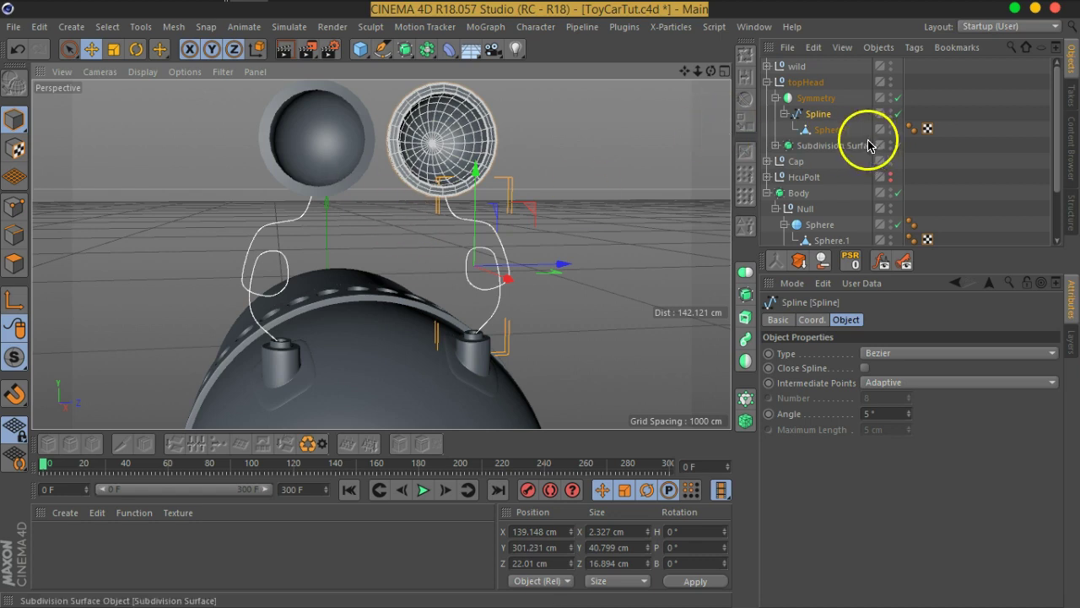
pyautogui.click(136, 48)
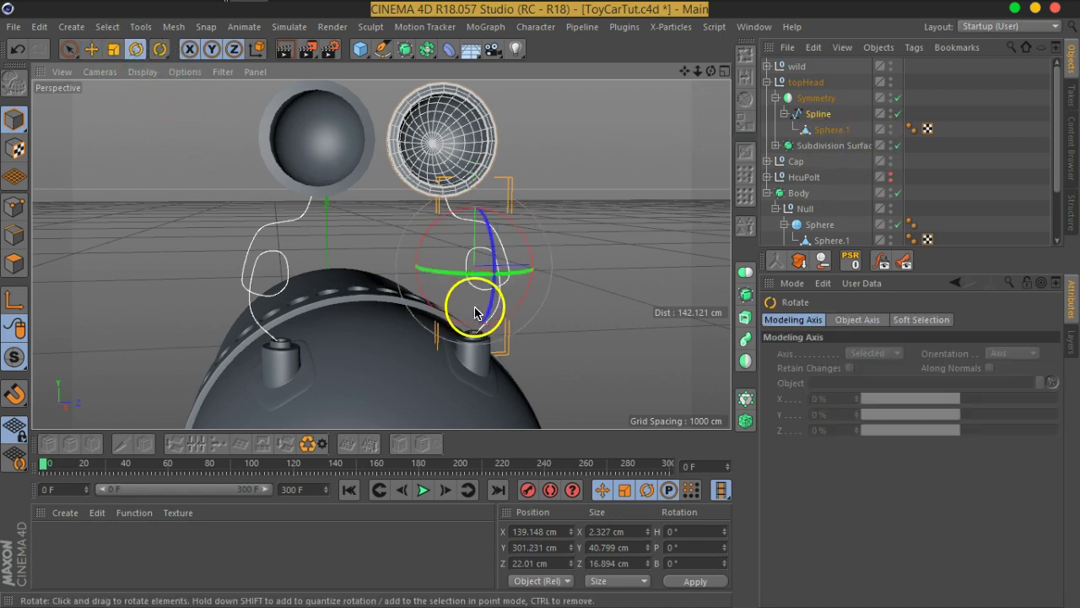
pyautogui.moveTo(453, 271)
pyautogui.mouseDown()
pyautogui.moveTo(705, 277)
pyautogui.moveTo(753, 253)
pyautogui.moveTo(766, 270)
pyautogui.moveTo(810, 275)
pyautogui.mouseUp()
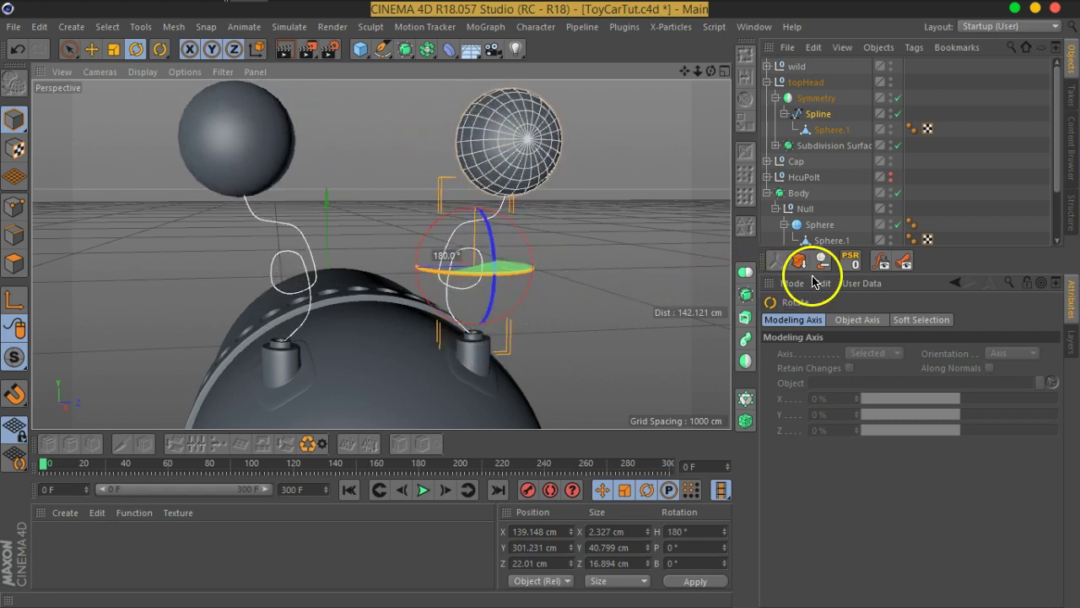
# - Flip Sphere.1 H -180°, scale it to about 52.6 cm and raise it to Y 34.967 cm
pyautogui.click(812, 129)
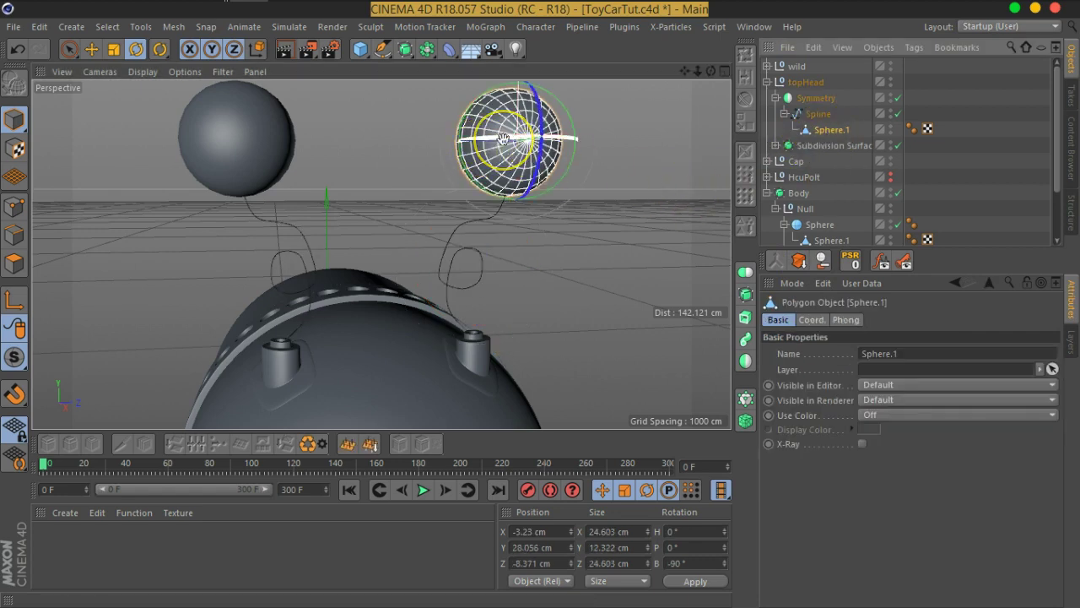
pyautogui.moveTo(503, 139)
pyautogui.mouseDown()
pyautogui.moveTo(139, 197)
pyautogui.moveTo(161, 200)
pyautogui.mouseUp()
pyautogui.click(113, 48)
pyautogui.moveTo(299, 229)
pyautogui.keyDown('alt'); pyautogui.mouseDown()
pyautogui.moveTo(480, 263)
pyautogui.moveTo(420, 312)
pyautogui.moveTo(509, 258)
pyautogui.moveTo(548, 273)
pyautogui.moveTo(491, 303)
pyautogui.moveTo(512, 309)
pyautogui.moveTo(545, 285)
pyautogui.moveTo(524, 301)
pyautogui.mouseUp(); pyautogui.keyUp('alt')
pyautogui.click(93, 48)
pyautogui.moveTo(415, 108); pyautogui.dragTo(422, 107)
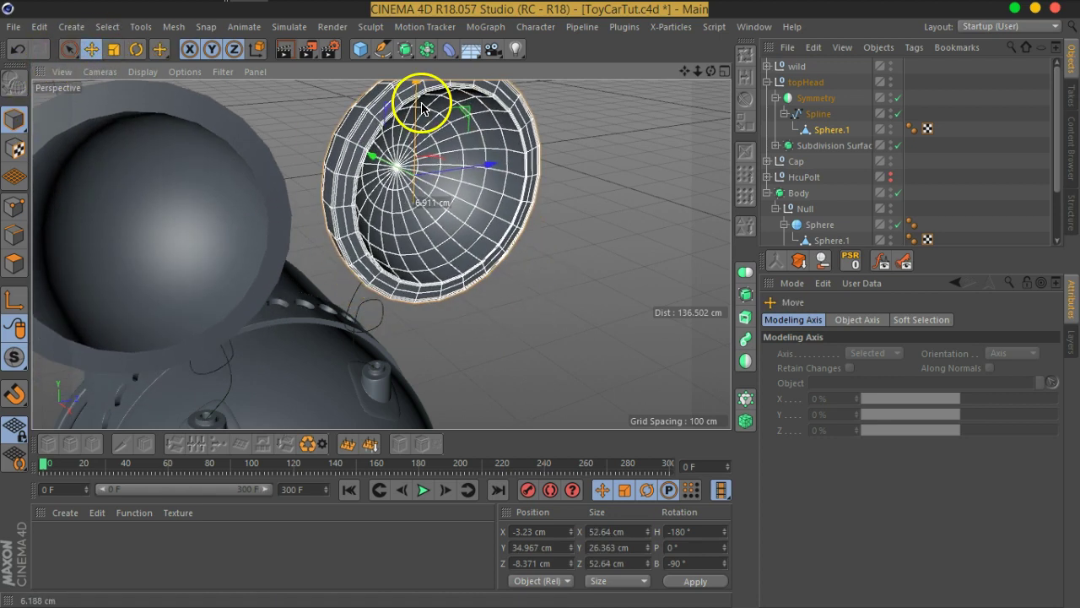
pyautogui.moveTo(397, 202)
pyautogui.keyDown('alt'); pyautogui.mouseDown()
pyautogui.moveTo(442, 253)
pyautogui.moveTo(516, 197)
pyautogui.moveTo(449, 172)
pyautogui.moveTo(504, 233)
pyautogui.moveTo(507, 277)
pyautogui.mouseUp(); pyautogui.keyUp('alt')
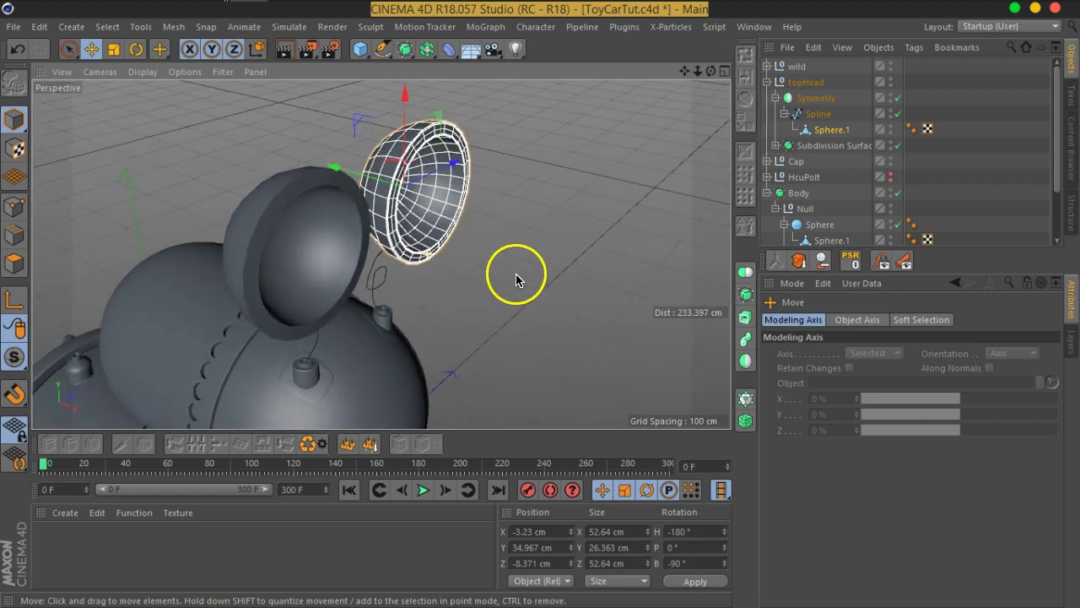
# - Collapse the Symmetry and Body groups, select topHead and view the whole toy
pyautogui.click(784, 113)
pyautogui.click(775, 98)
pyautogui.click(818, 99)
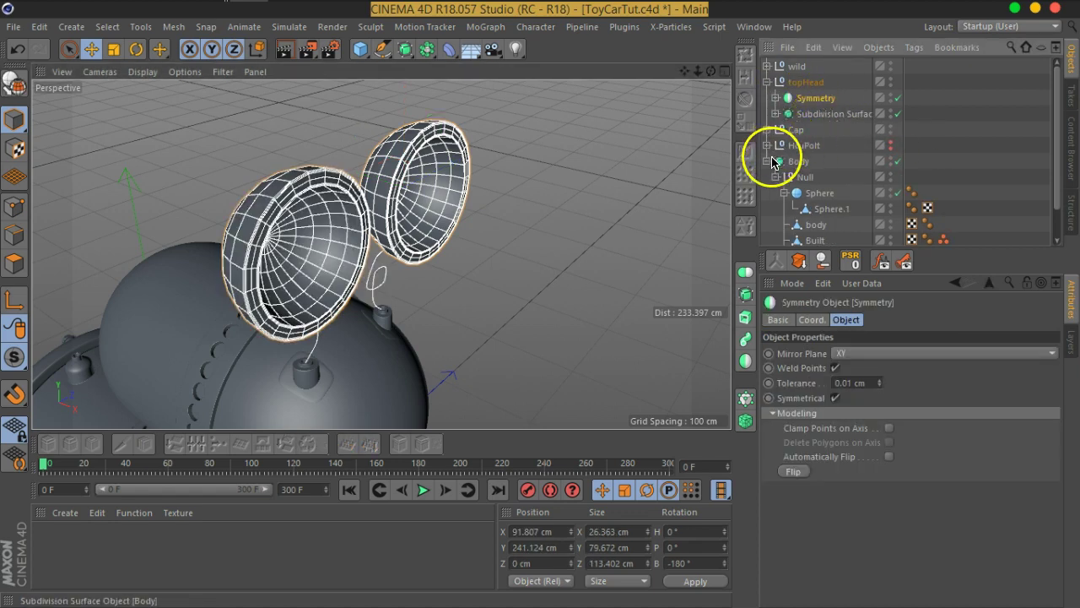
pyautogui.click(768, 161)
pyautogui.click(801, 82)
pyautogui.moveTo(454, 248)
pyautogui.keyDown('alt'); pyautogui.mouseDown()
pyautogui.moveTo(422, 261)
pyautogui.moveTo(488, 174)
pyautogui.moveTo(406, 253)
pyautogui.mouseUp(); pyautogui.keyUp('alt')
pyautogui.scroll(5, 400, 265)
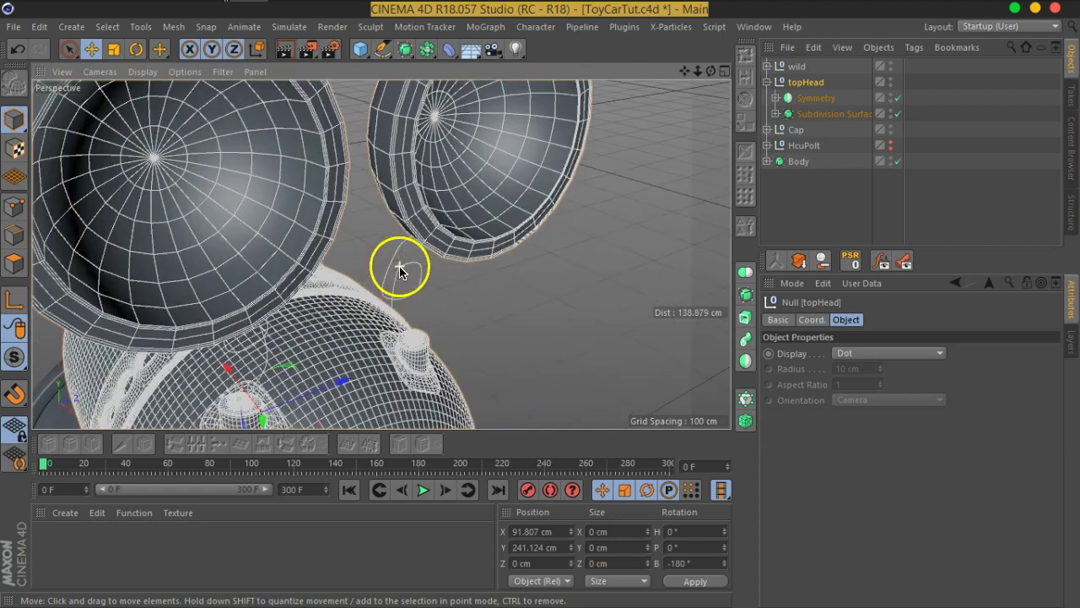
# - Expand Symmetry and Spline, then wrap Sphere.1 in a Subdivision Surface
pyautogui.click(804, 102)
pyautogui.click(775, 99)
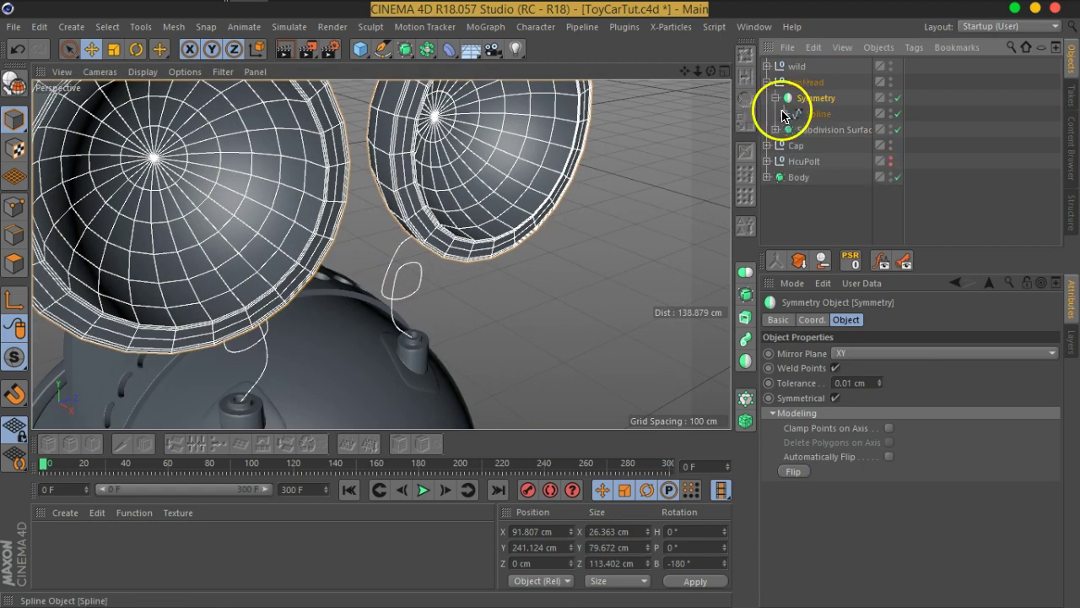
pyautogui.click(785, 115)
pyautogui.click(819, 130)
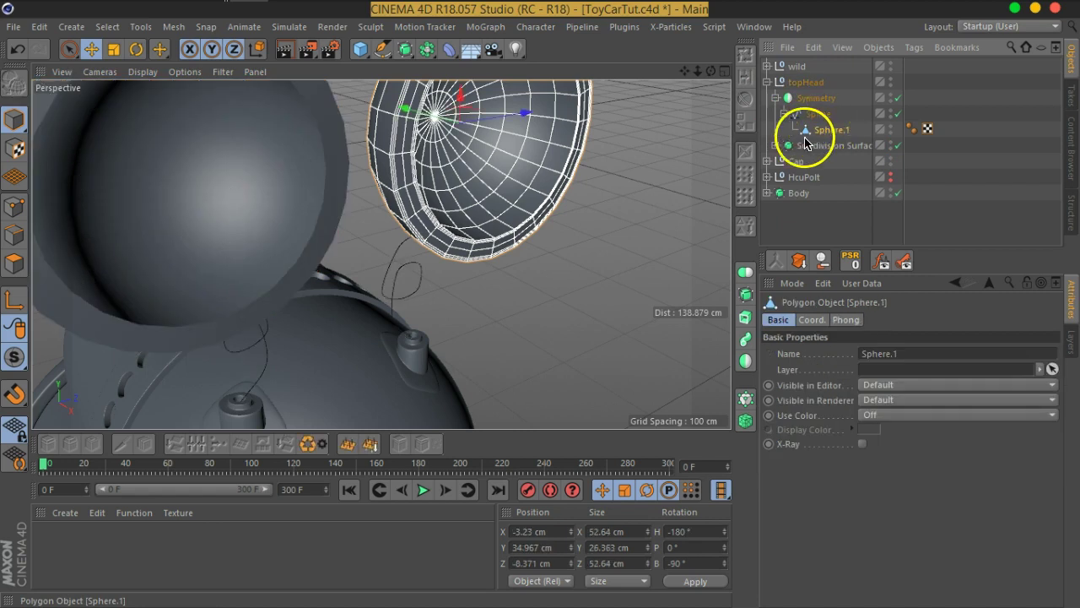
pyautogui.click(409, 52)
pyautogui.keyDown('alt'); pyautogui.click(436, 71); pyautogui.keyUp('alt')
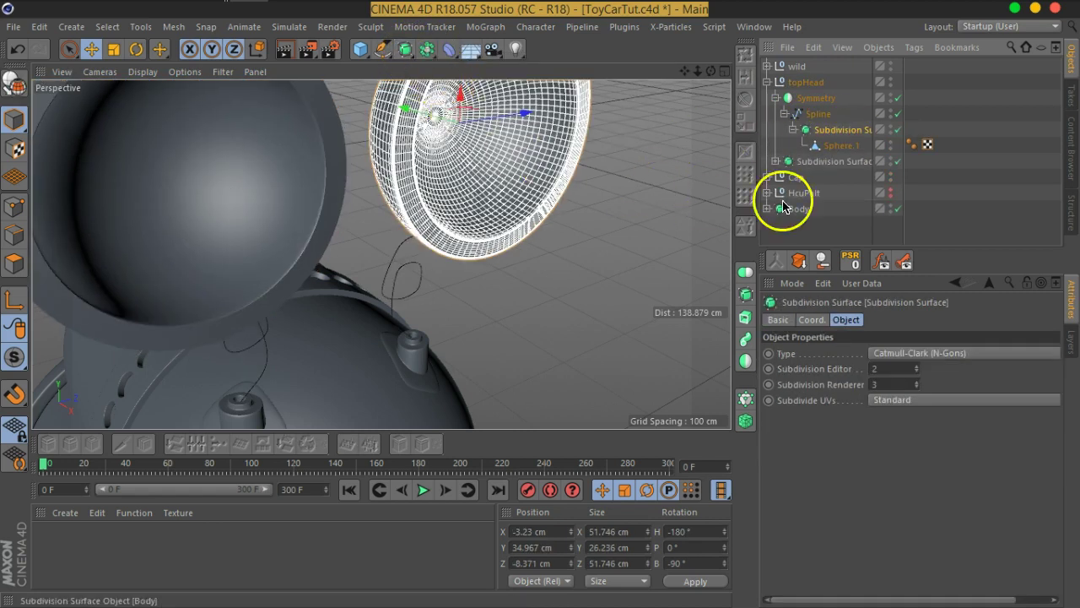
# - Switch off the new Subdivision Surface around Sphere.1 and inspect the dish cap
pyautogui.click(361, 225)
pyautogui.moveTo(361, 224)
pyautogui.keyDown('alt'); pyautogui.mouseDown()
pyautogui.moveTo(405, 229)
pyautogui.moveTo(504, 209)
pyautogui.moveTo(337, 217)
pyautogui.moveTo(424, 243)
pyautogui.mouseUp(); pyautogui.keyUp('alt')
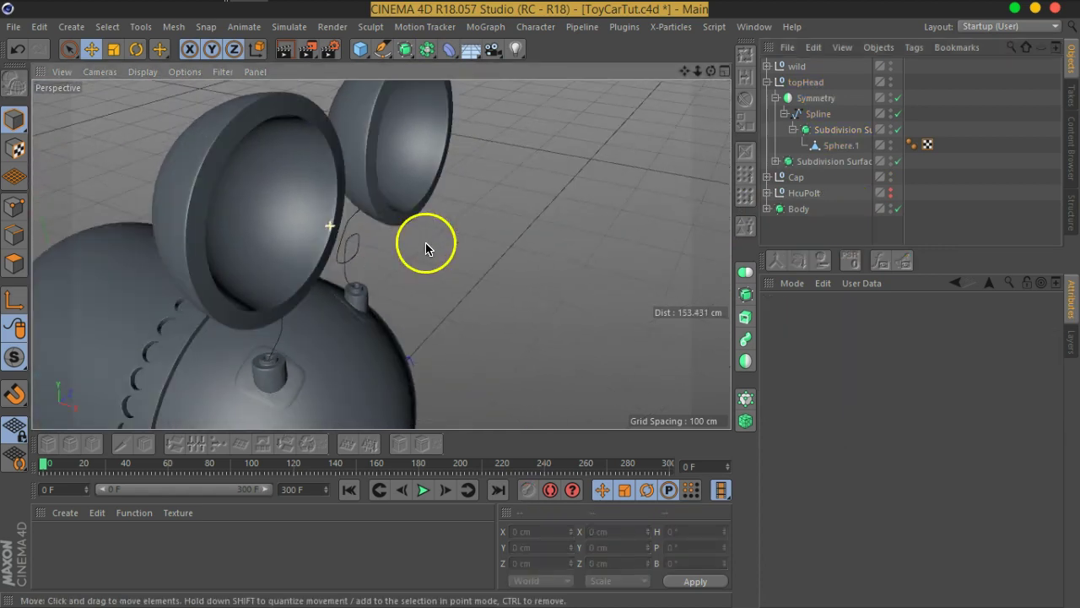
pyautogui.click(837, 145)
pyautogui.click(898, 129)
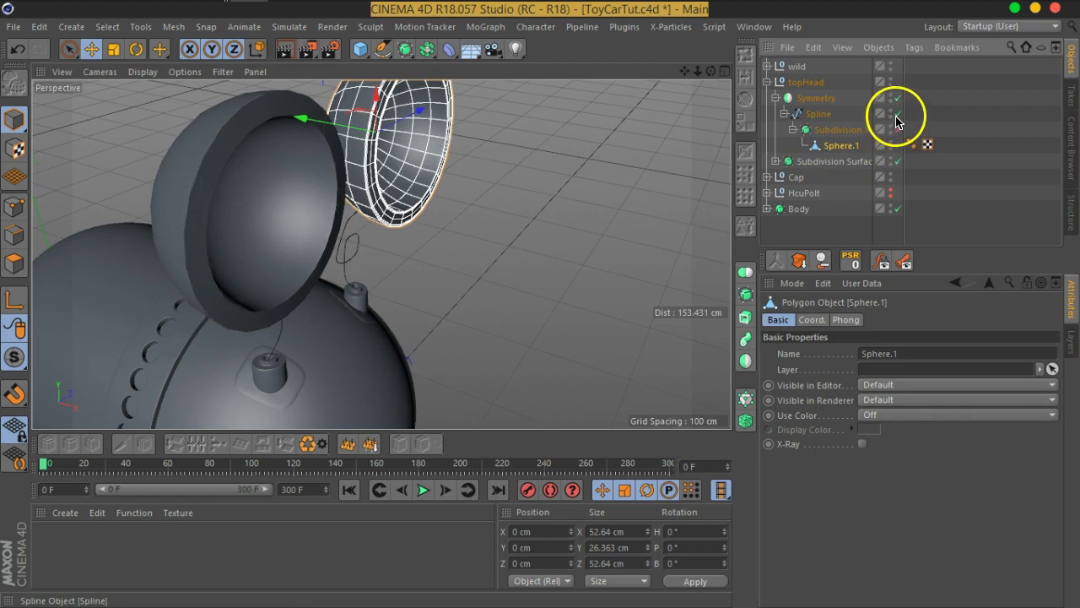
pyautogui.moveTo(611, 211)
pyautogui.keyDown('alt'); pyautogui.mouseDown()
pyautogui.moveTo(414, 180)
pyautogui.moveTo(494, 168)
pyautogui.mouseUp(); pyautogui.keyUp('alt')
pyautogui.scroll(2, 475, 234)
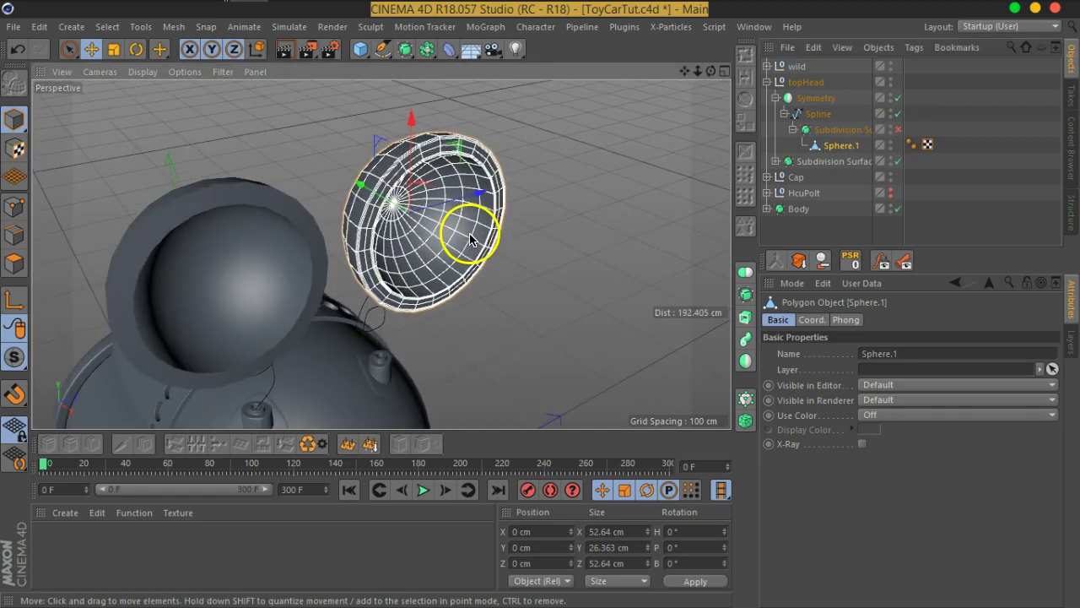
pyautogui.scroll(2, 460, 245)
pyautogui.moveTo(460, 244)
pyautogui.keyDown('alt'); pyautogui.mouseDown()
pyautogui.moveTo(422, 222)
pyautogui.moveTo(450, 183)
pyautogui.moveTo(484, 249)
pyautogui.mouseUp(); pyautogui.keyUp('alt')
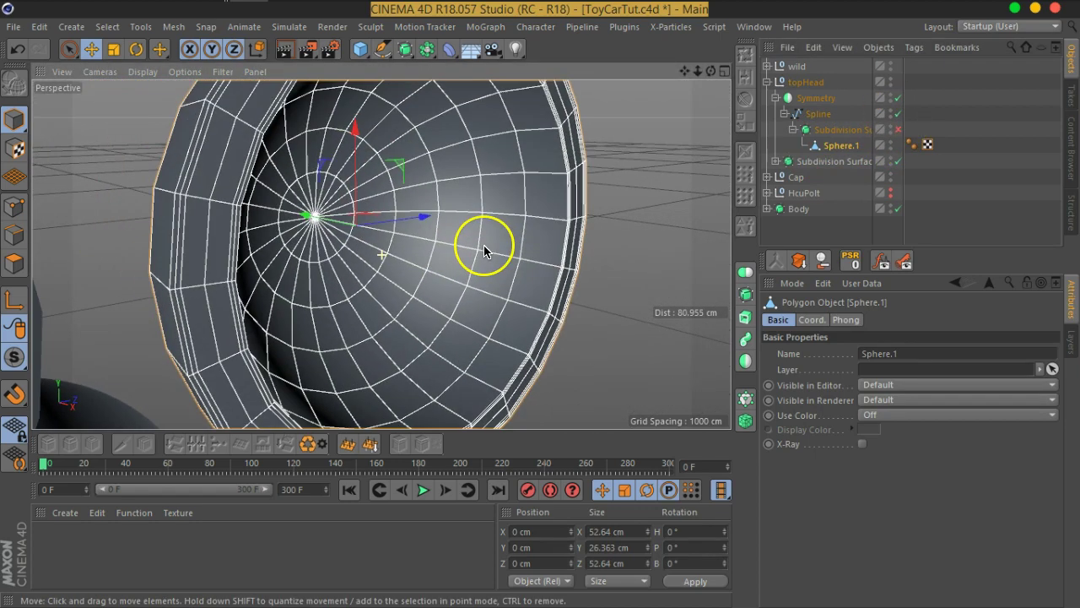